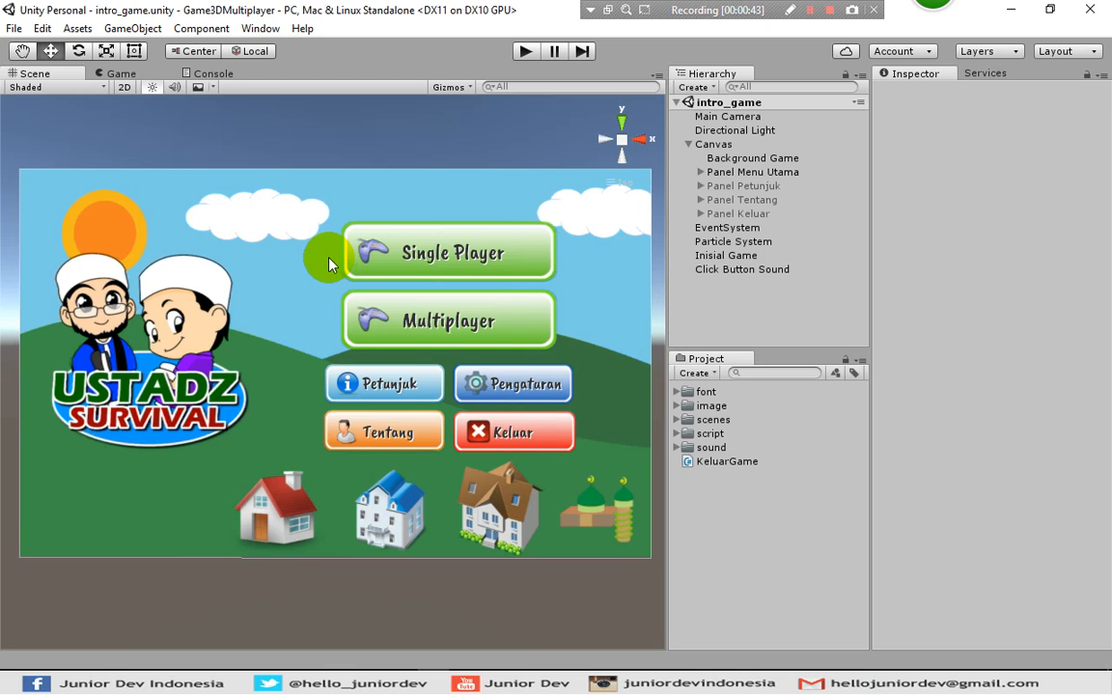
Duplicate Panel Tentang in the Canvas and rename the copy Panel Pengaturan.
{"action": "left_click", "coordinate": [712, 214]}
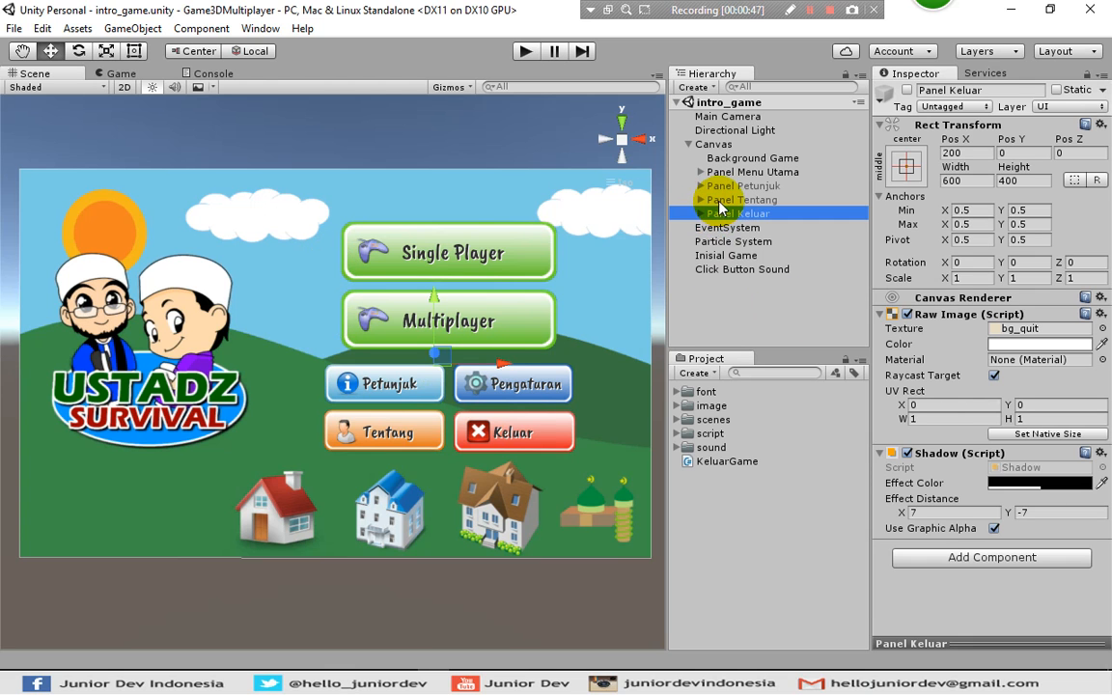
{"action": "left_click", "coordinate": [720, 201]}
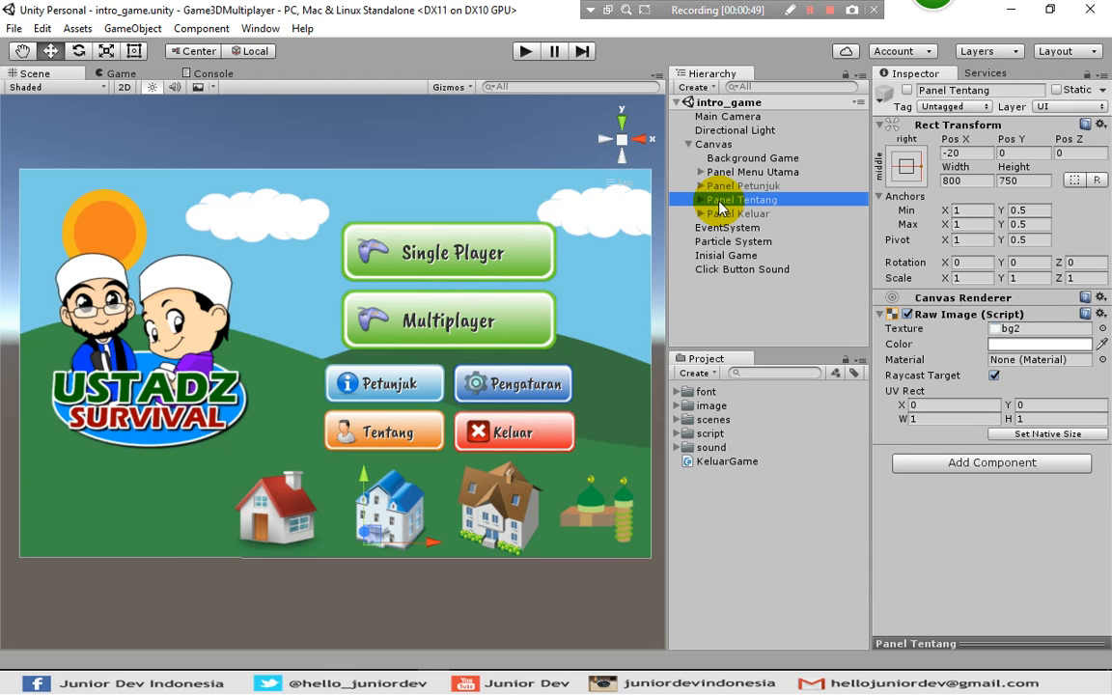
{"action": "right_click", "coordinate": [720, 204]}
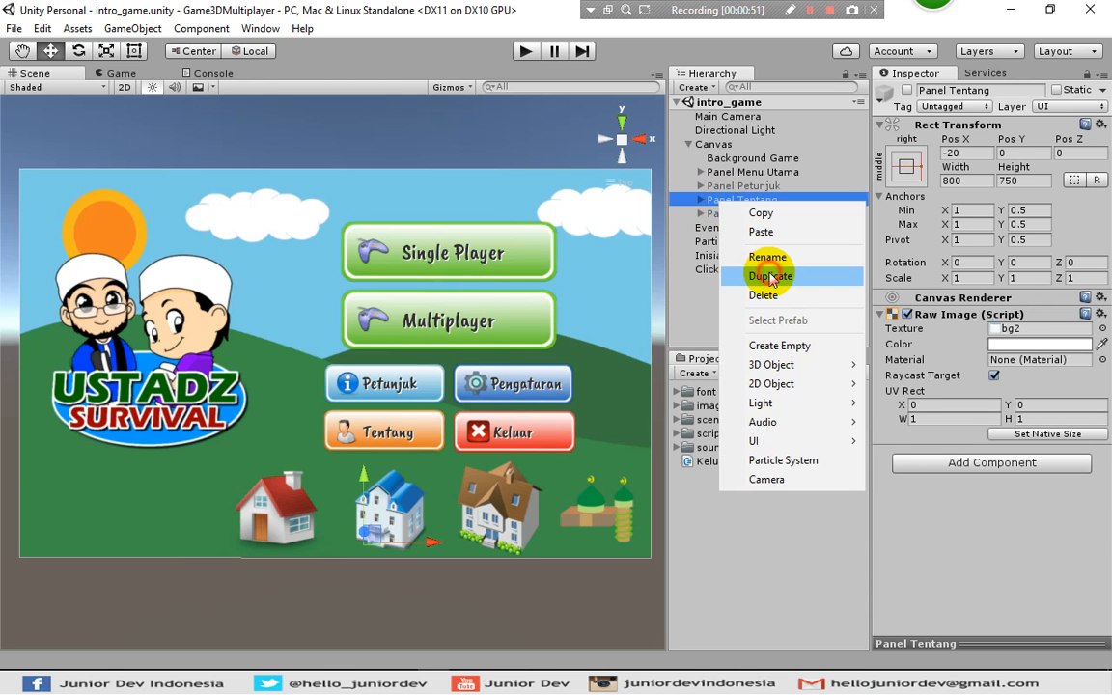
{"action": "left_click", "coordinate": [769, 278]}
{"action": "left_click", "coordinate": [754, 230]}
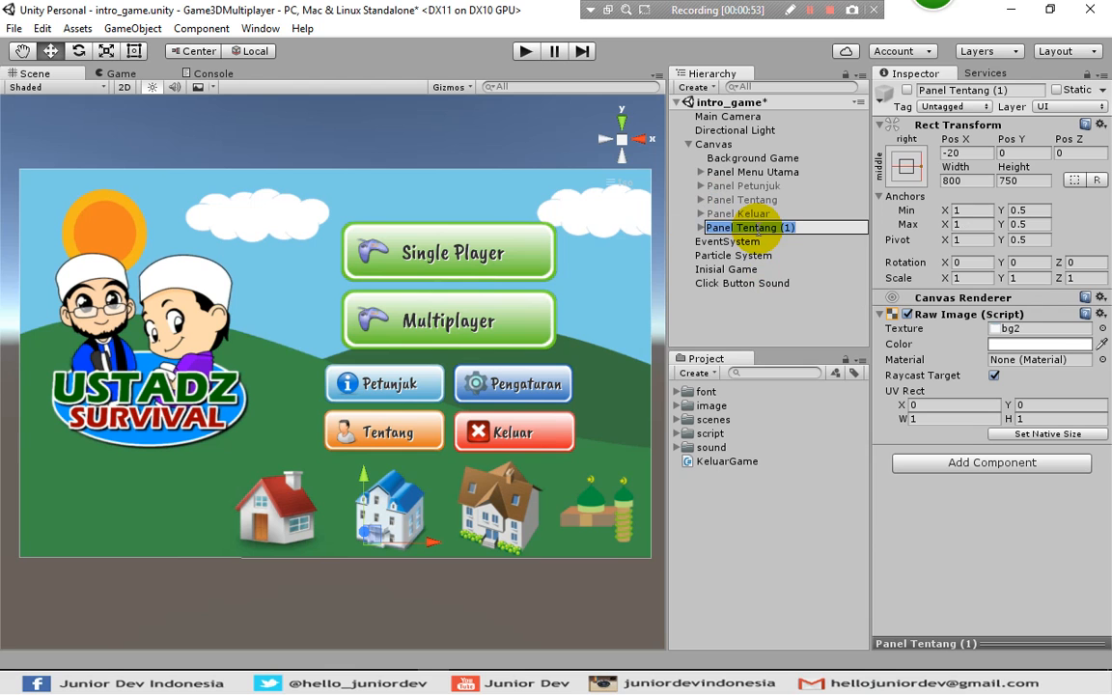
{"action": "left_click_drag", "start_coordinate": [737, 229], "coordinate": [802, 243]}
{"action": "type", "text": "Pengatur"}
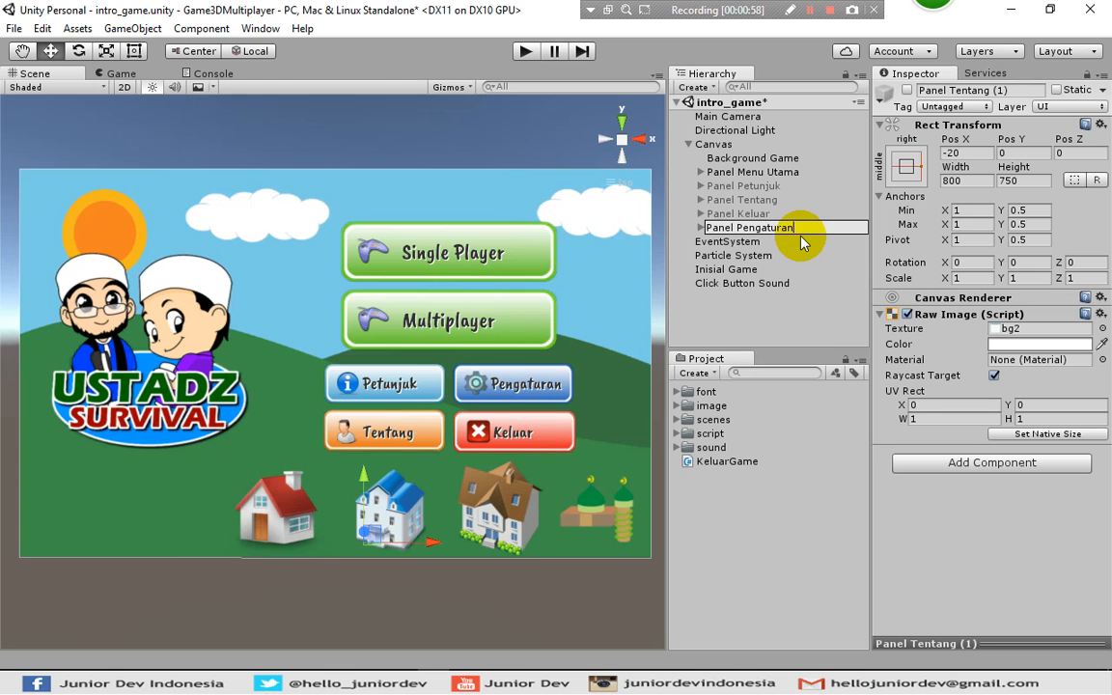
{"action": "key", "text": "Return"}
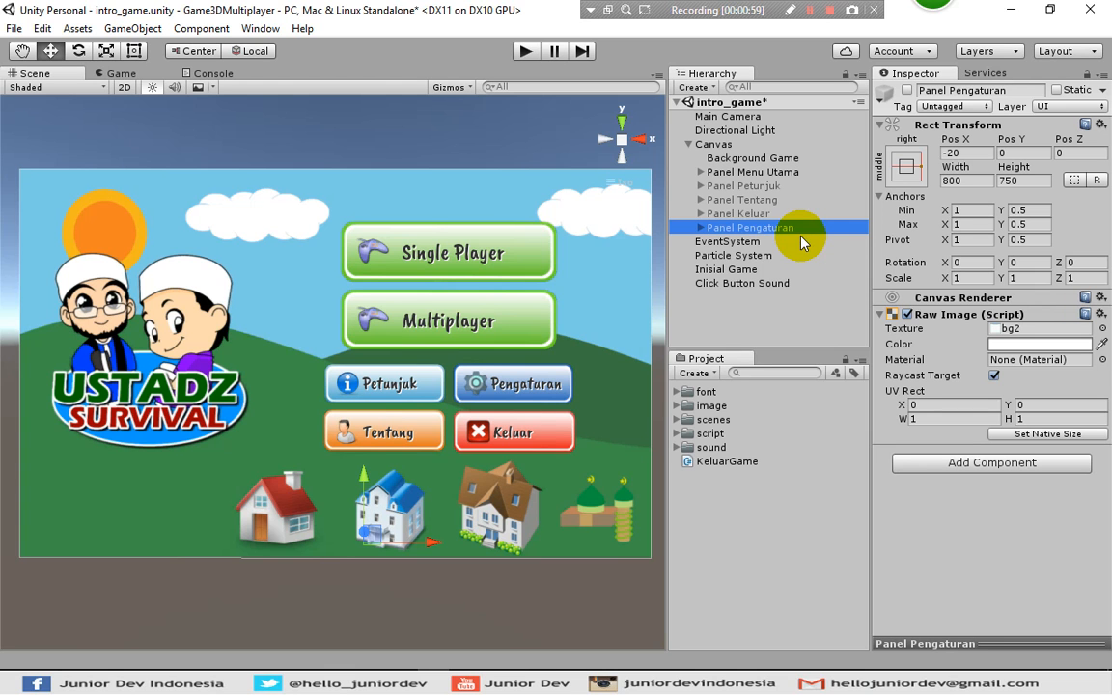
Activate Panel Pengaturan and delete its Mask Scroll and Scrollbar child objects.
{"action": "left_click", "coordinate": [908, 89]}
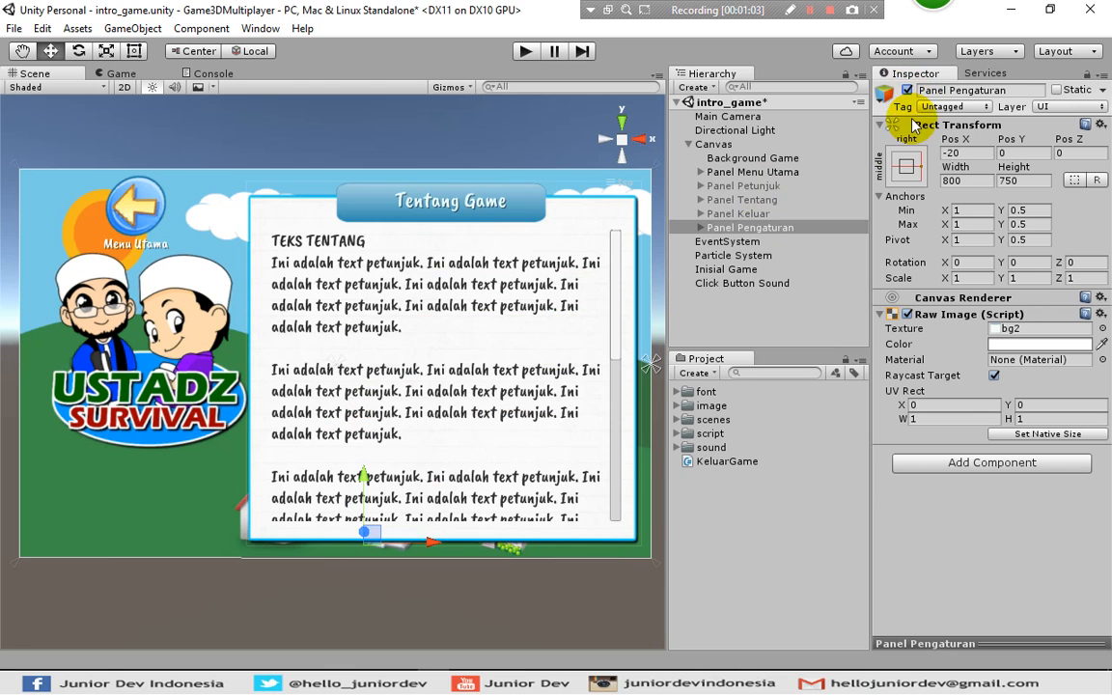
{"action": "left_click", "coordinate": [701, 226]}
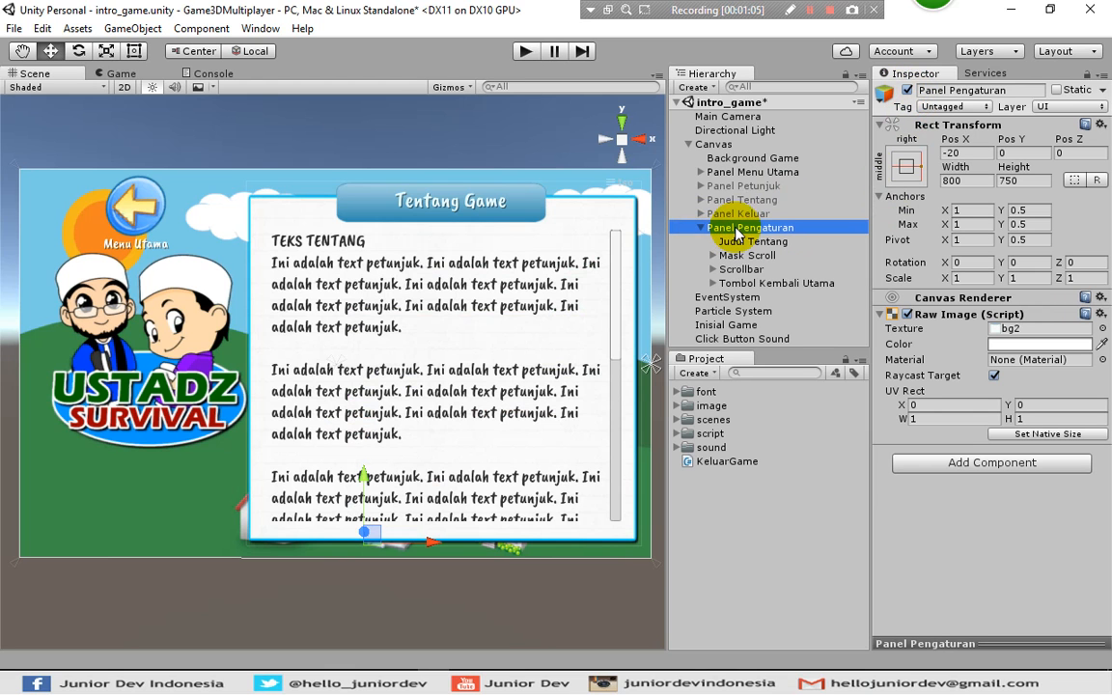
{"action": "left_click", "coordinate": [908, 90]}
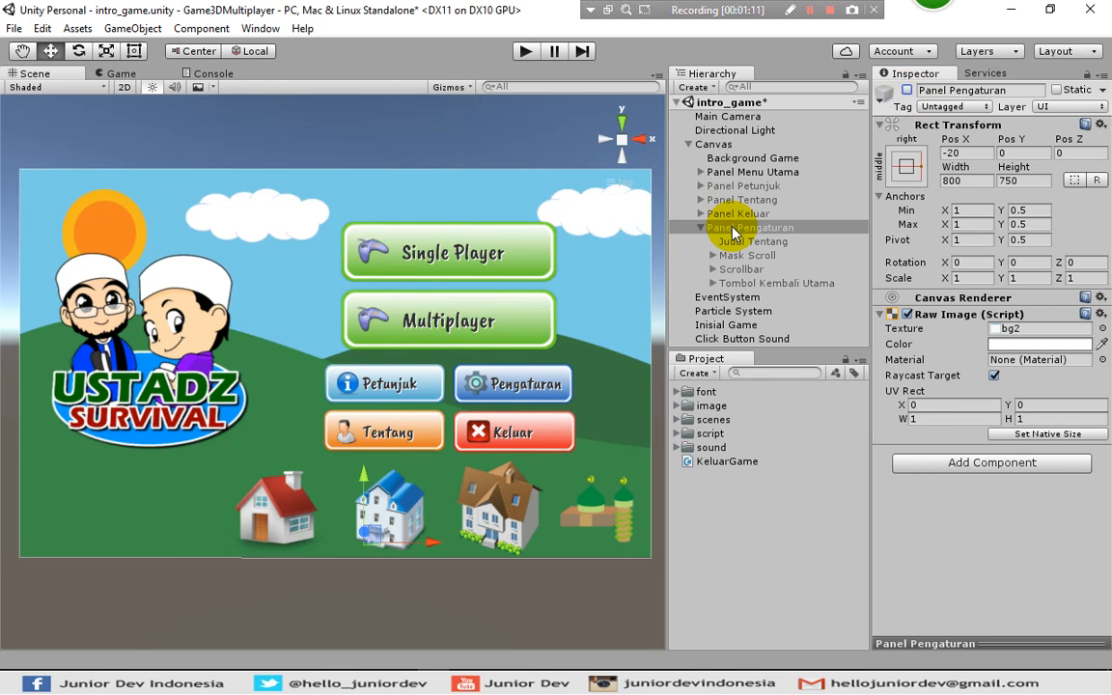
{"action": "left_click", "coordinate": [907, 90]}
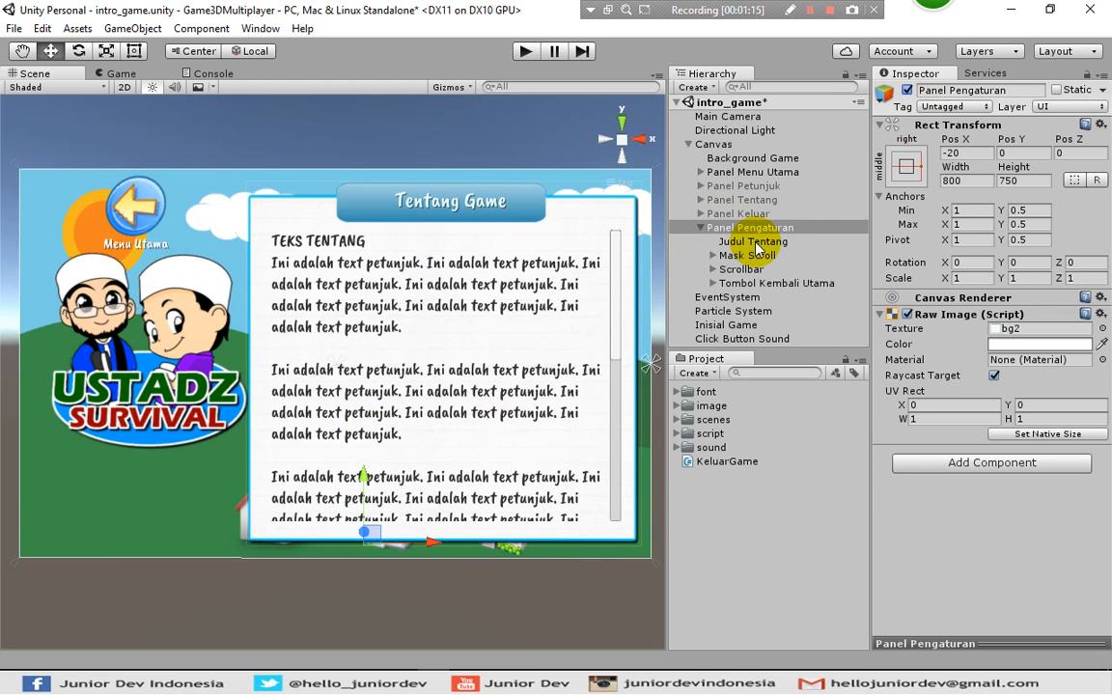
{"action": "left_click", "coordinate": [742, 255]}
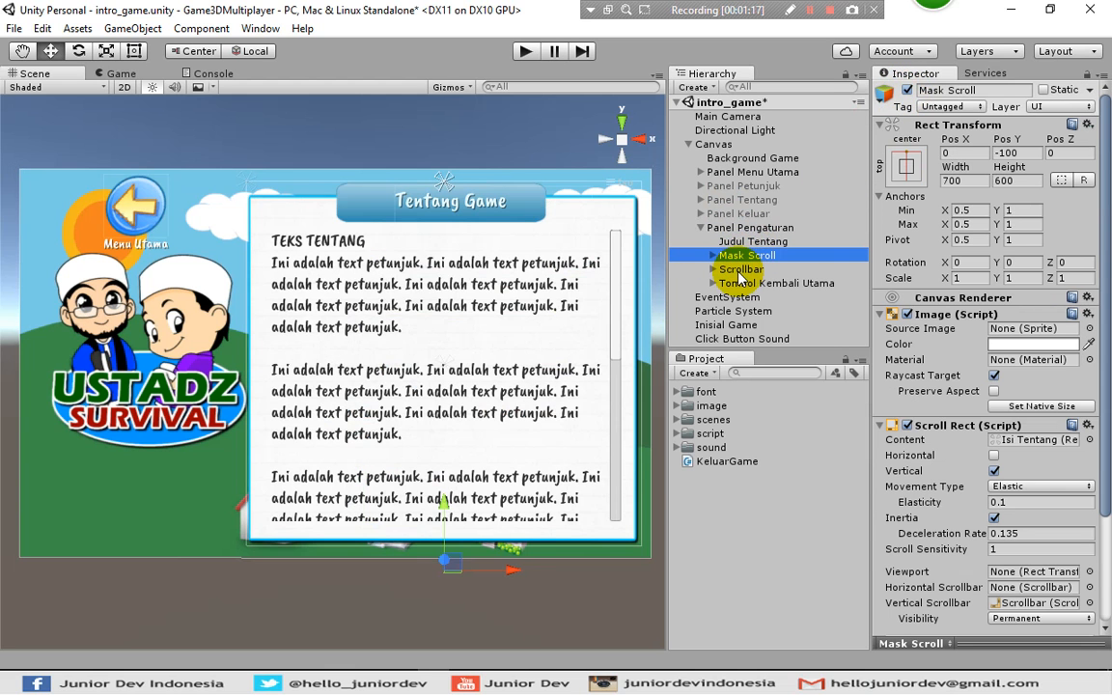
{"action": "left_click", "coordinate": [742, 269], "text": "ctrl"}
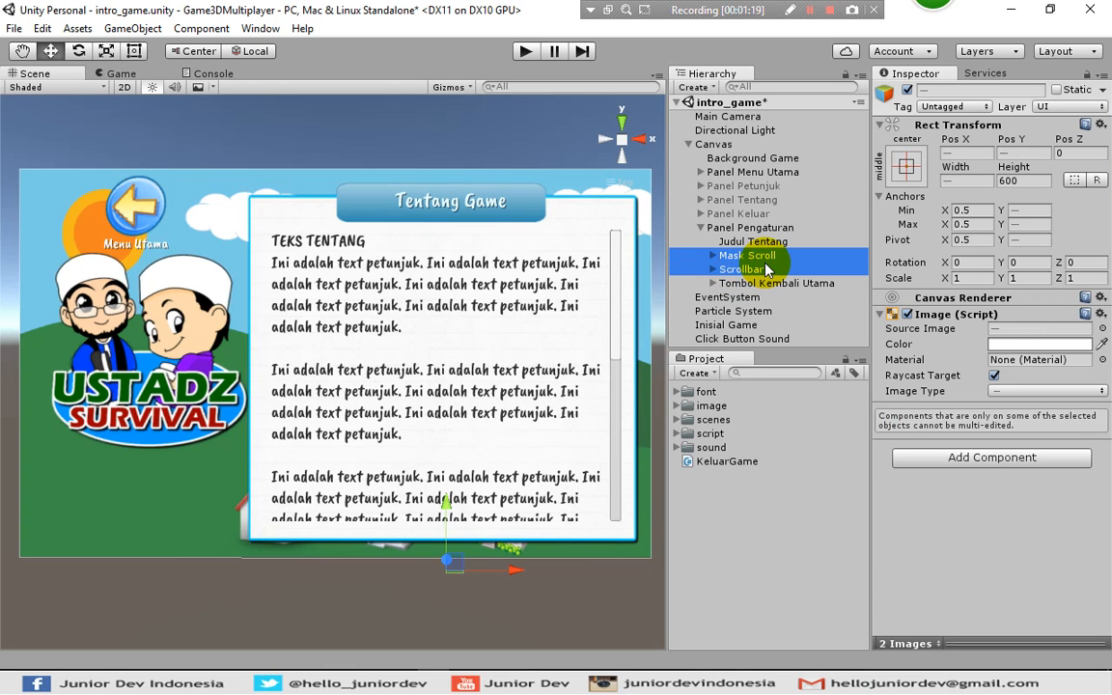
{"action": "key", "text": "Delete"}
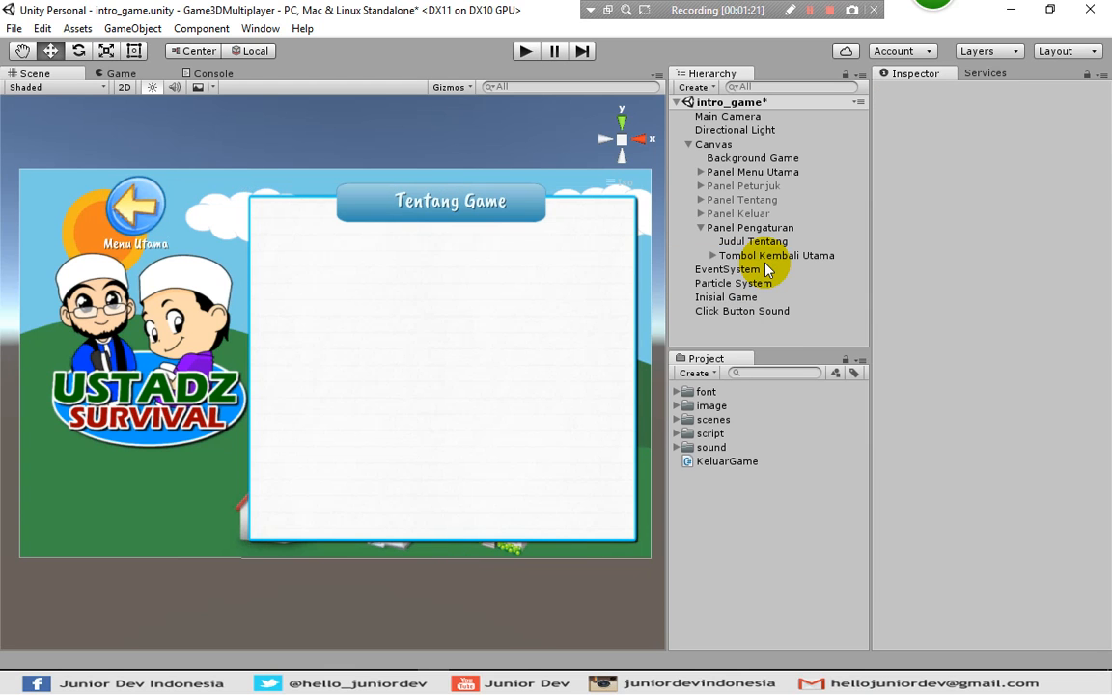
Rename Judul Tentang under Panel Pengaturan to Judul Pengaturan and set its text to "Pengaturan Game".
{"action": "left_click", "coordinate": [762, 243]}
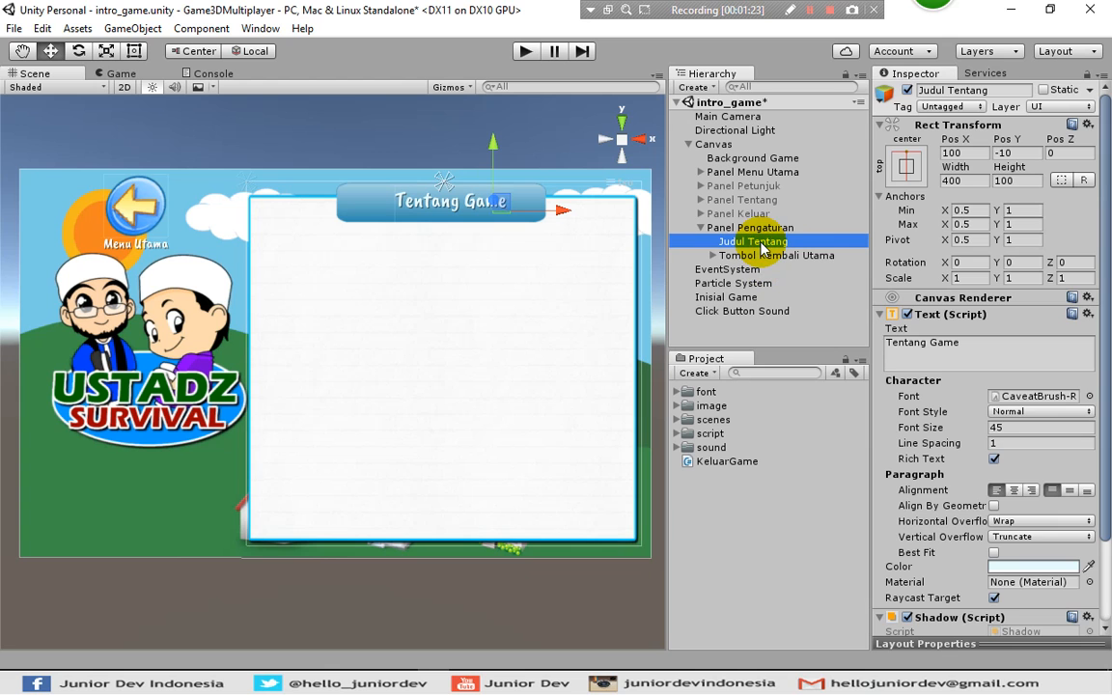
{"action": "left_click", "coordinate": [762, 242]}
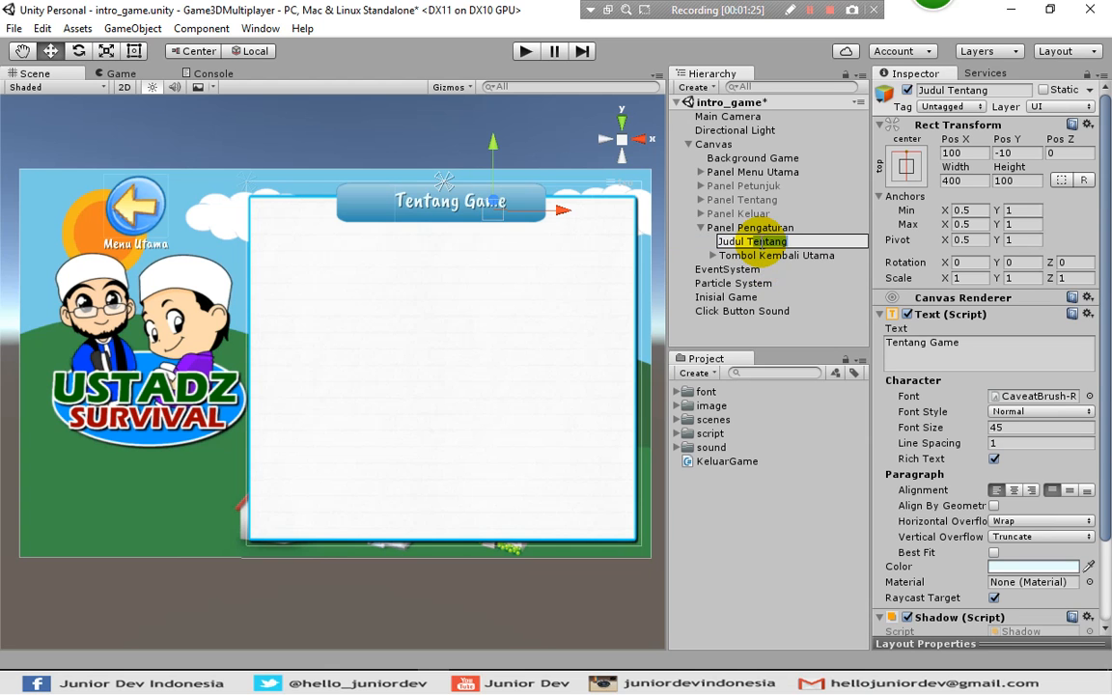
{"action": "type", "text": "Pengaturan"}
{"action": "key", "text": "Return"}
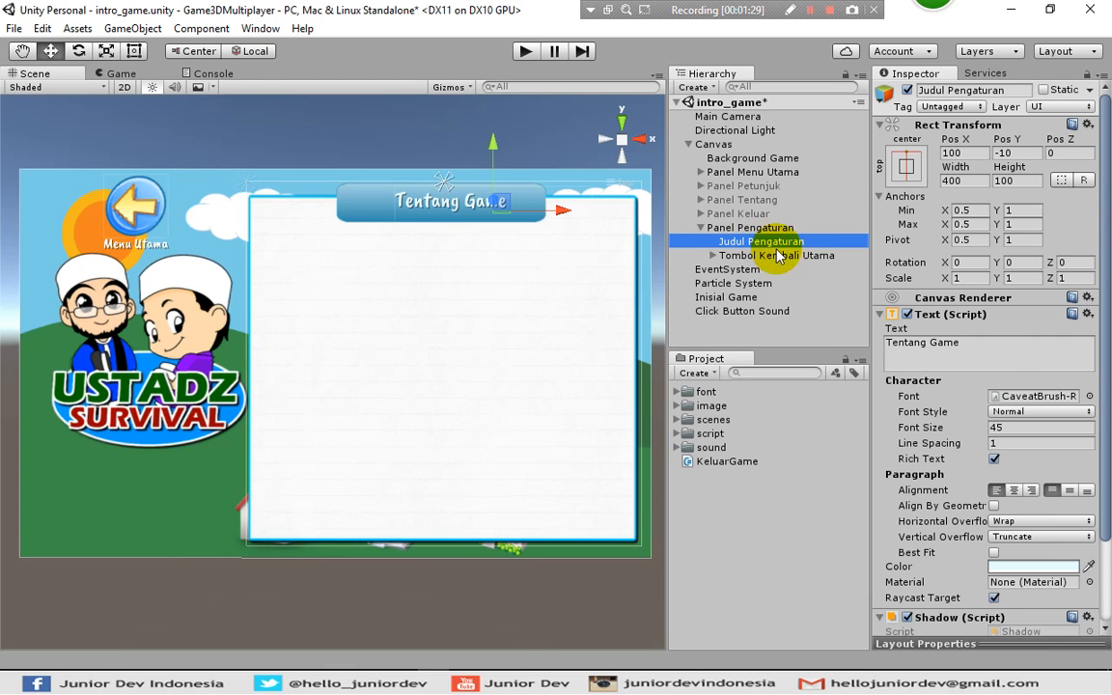
{"action": "left_click", "coordinate": [925, 341]}
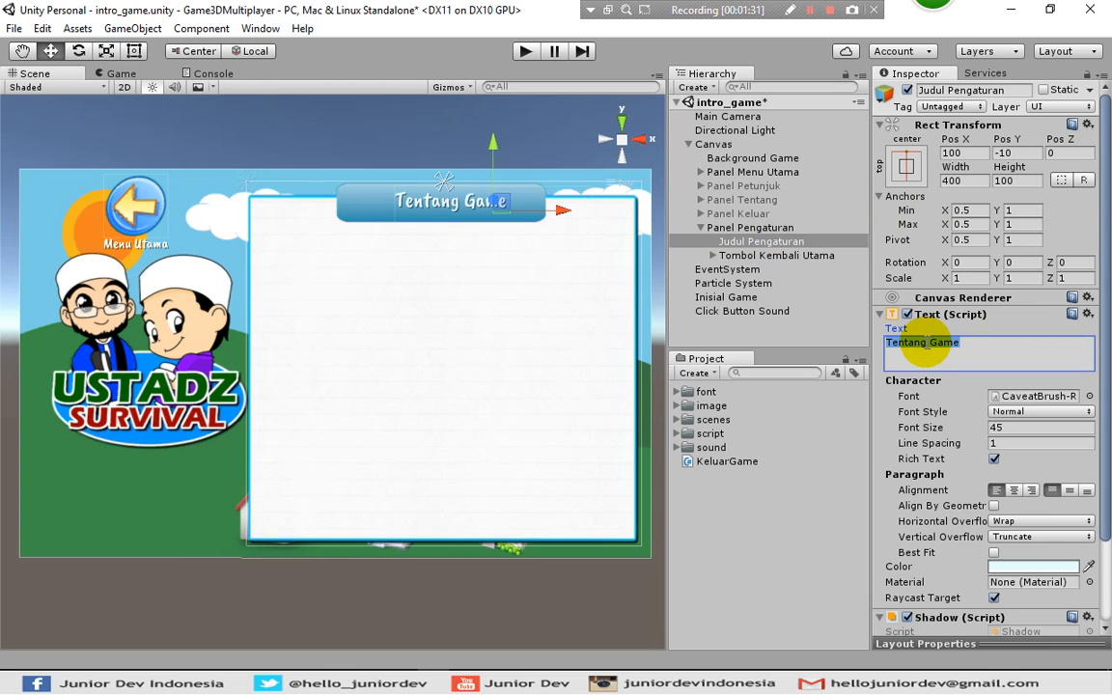
{"action": "type", "text": "Pengat"}
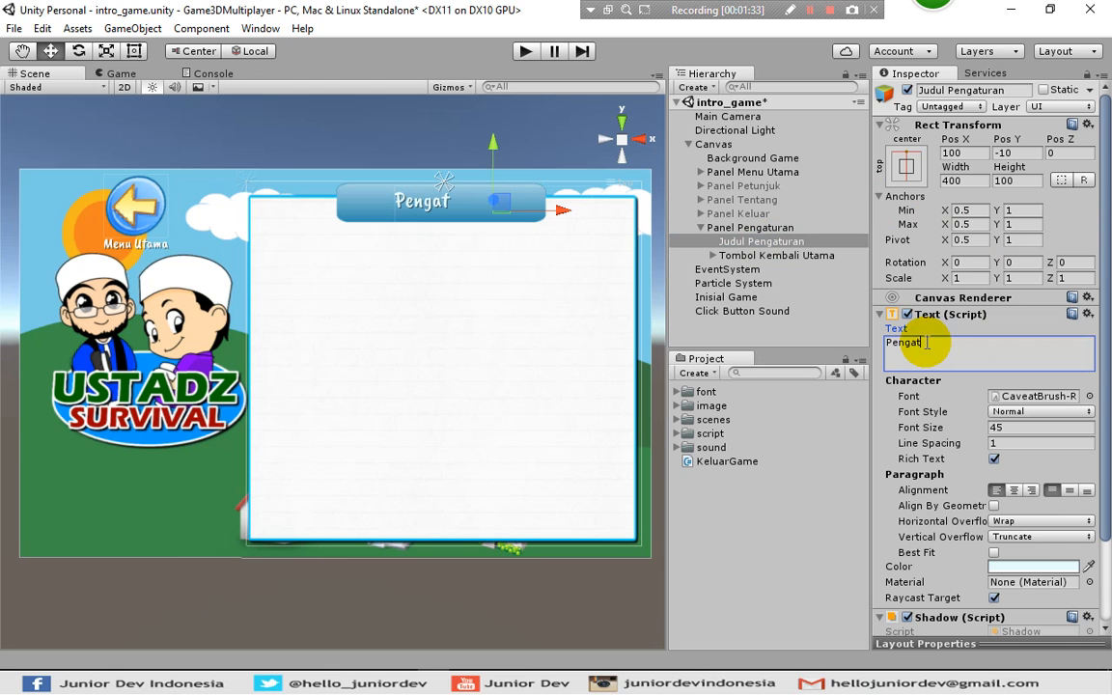
{"action": "type", "text": "uran Gam"}
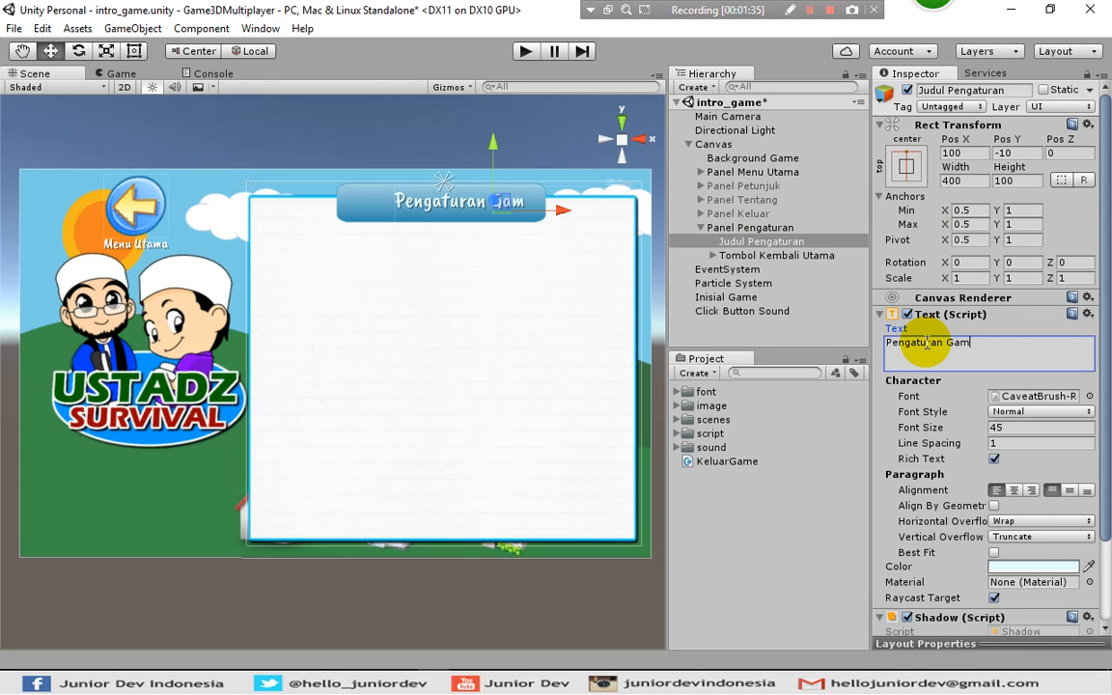
{"action": "type", "text": "e"}
Shift the Judul Pengaturan title horizontally within its header, setting its X position to 70.
{"action": "left_click", "coordinate": [563, 214]}
{"action": "left_click_drag", "start_coordinate": [563, 215], "coordinate": [549, 211]}
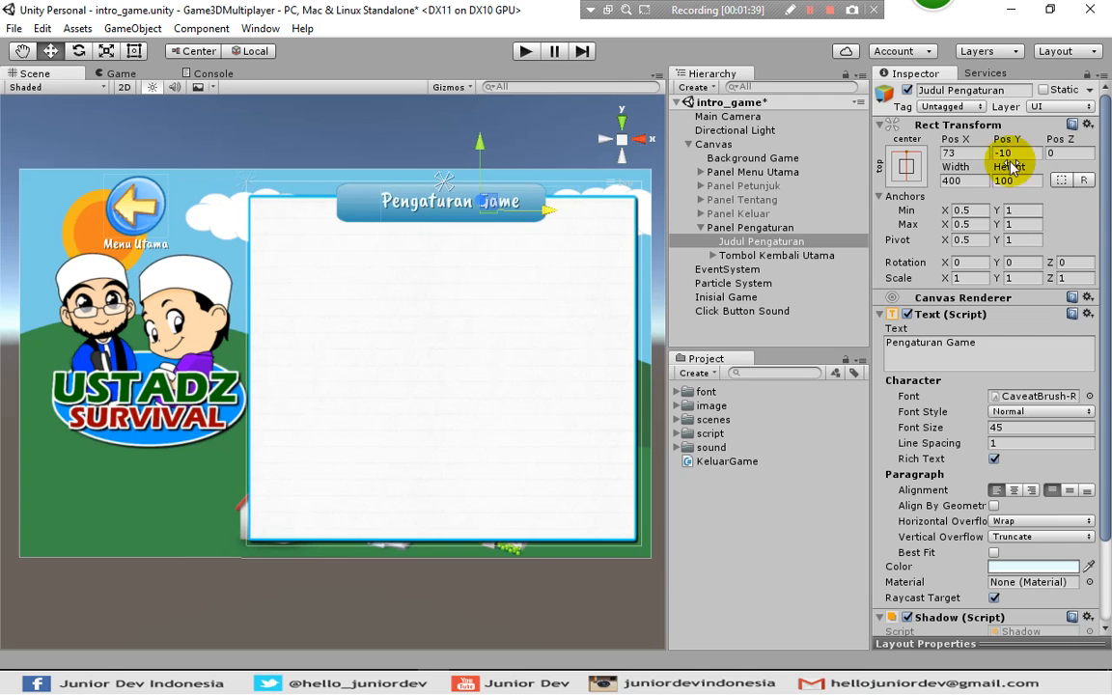
{"action": "left_click", "coordinate": [966, 152]}
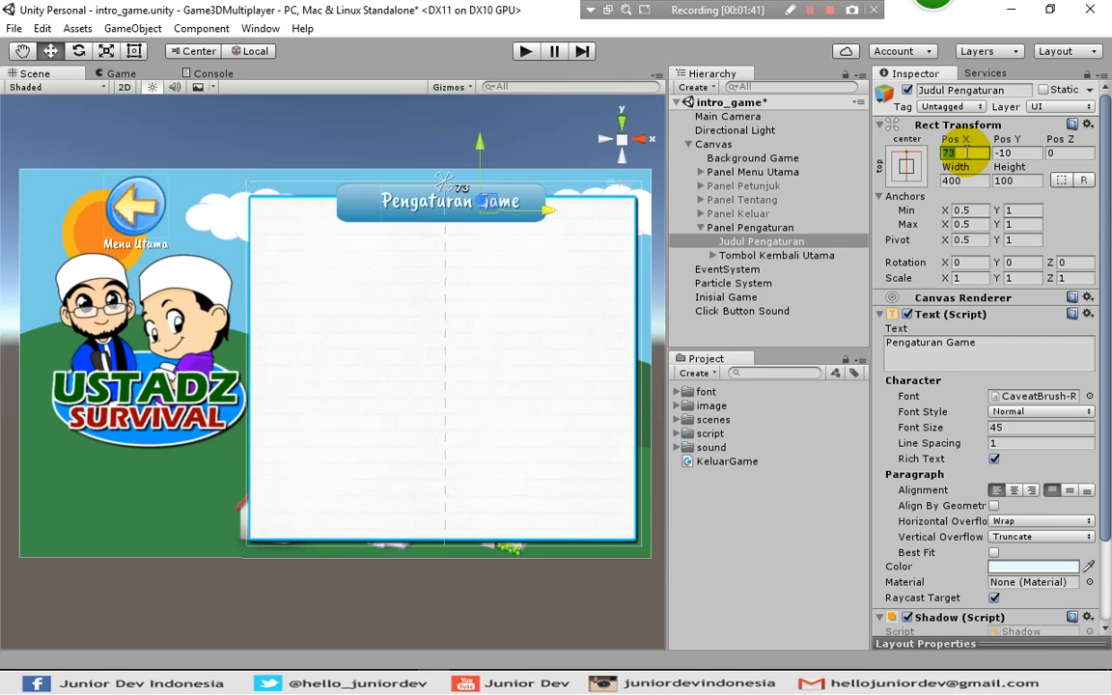
{"action": "type", "text": "70"}
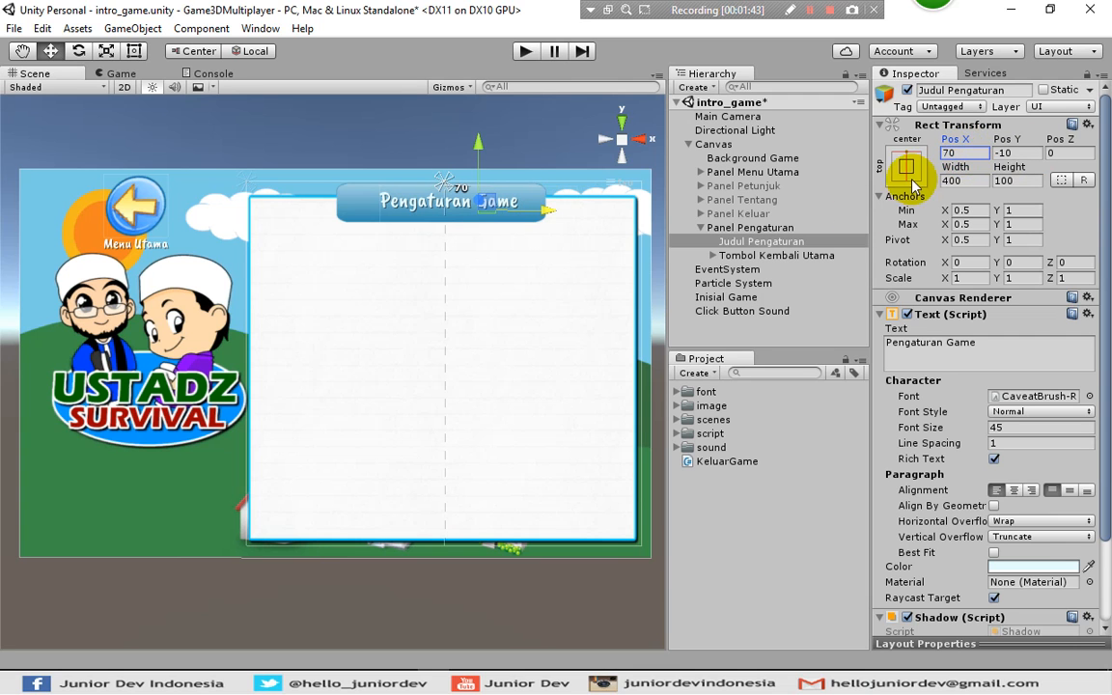
{"action": "left_click", "coordinate": [755, 227]}
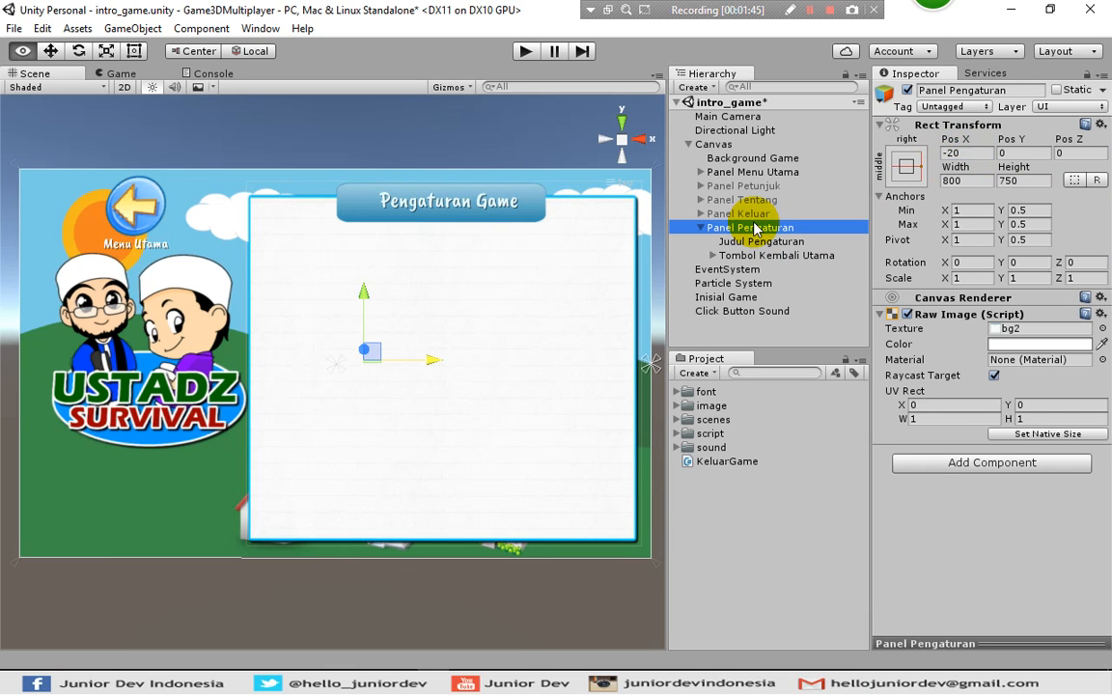
Move the KeluarGame script into the script folder and save the intro_game scene.
{"action": "left_click", "coordinate": [729, 515]}
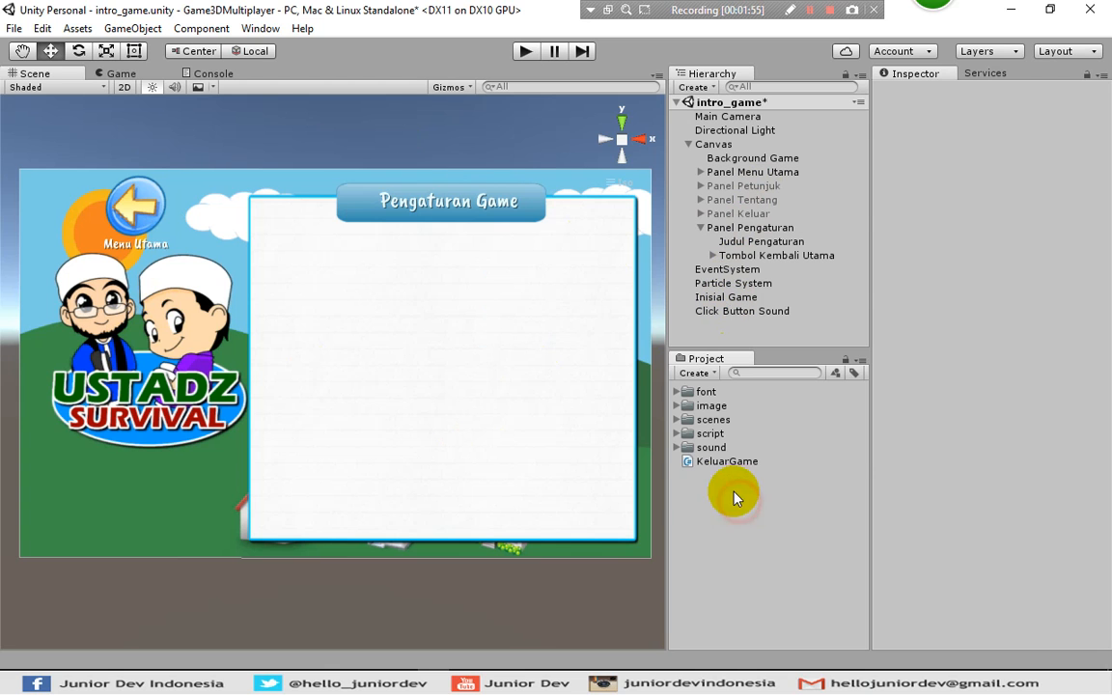
{"action": "left_click", "coordinate": [739, 463]}
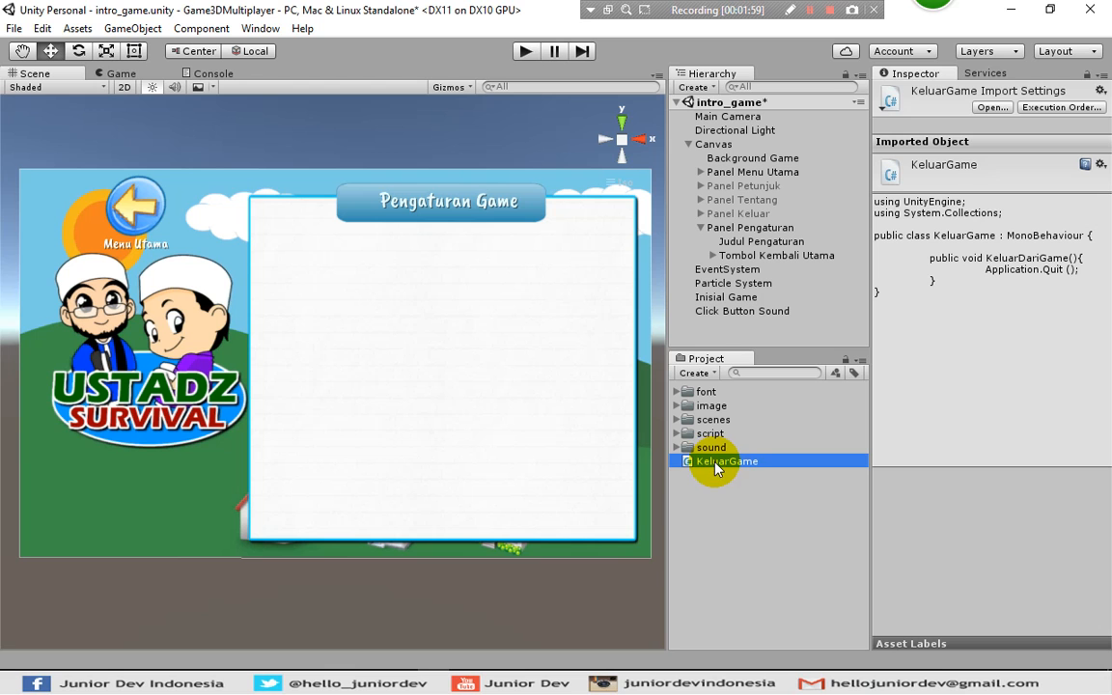
{"action": "left_click_drag", "start_coordinate": [714, 440], "coordinate": [714, 437]}
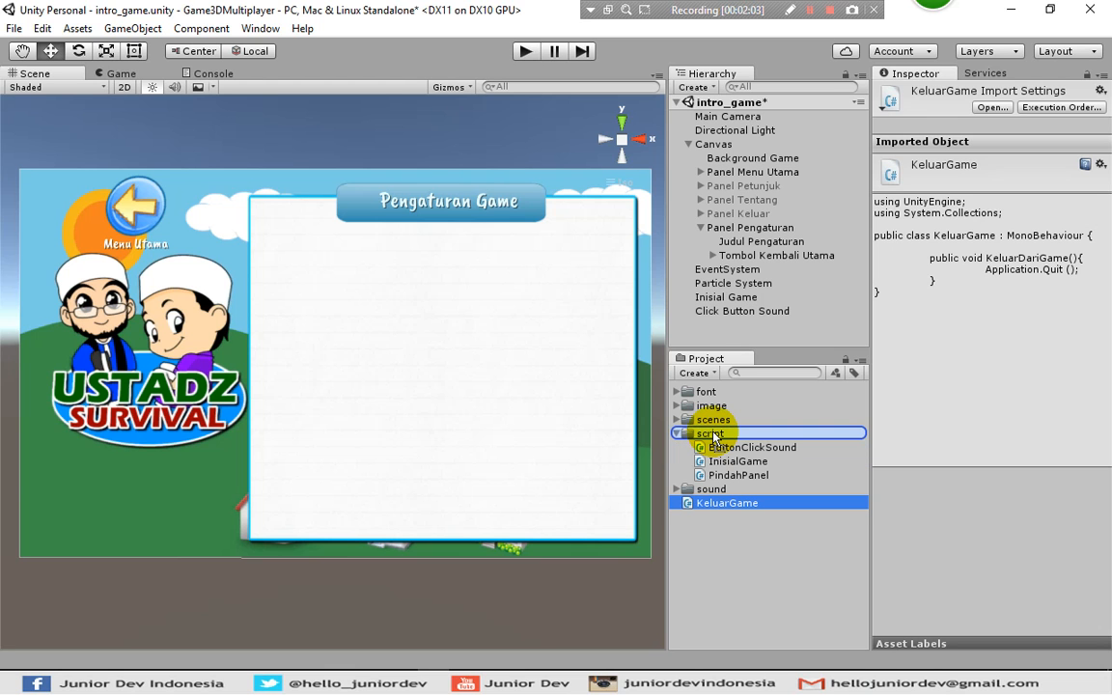
{"action": "left_click_drag", "start_coordinate": [713, 437], "coordinate": [712, 437]}
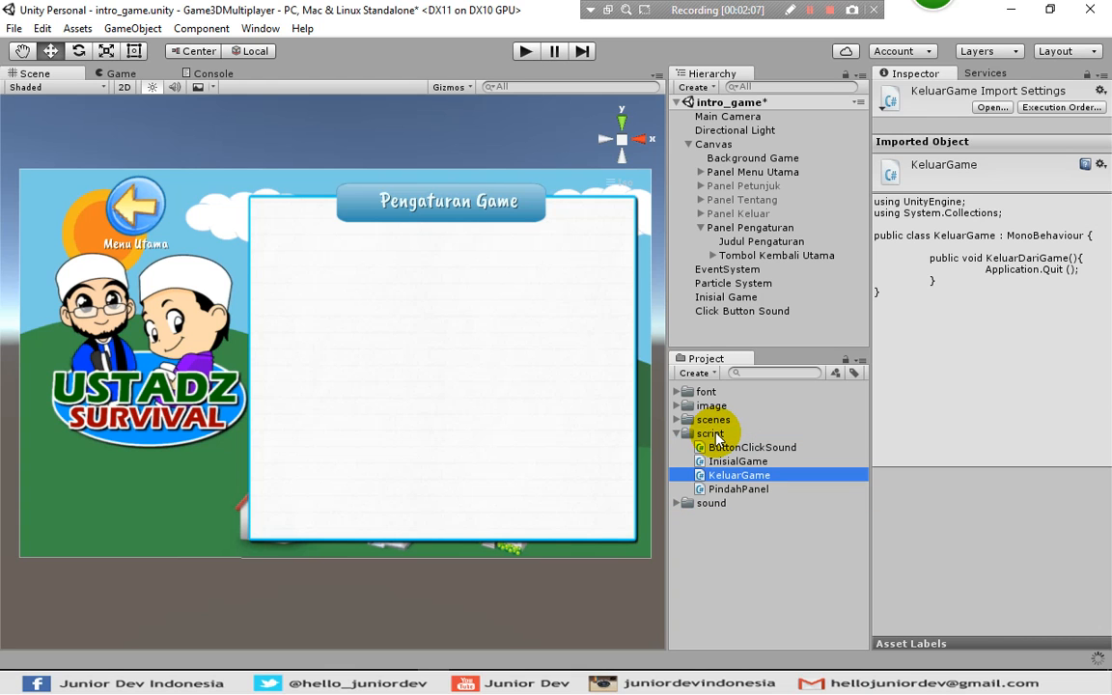
{"action": "left_click", "coordinate": [477, 50]}
{"action": "key", "text": "ctrl+s"}
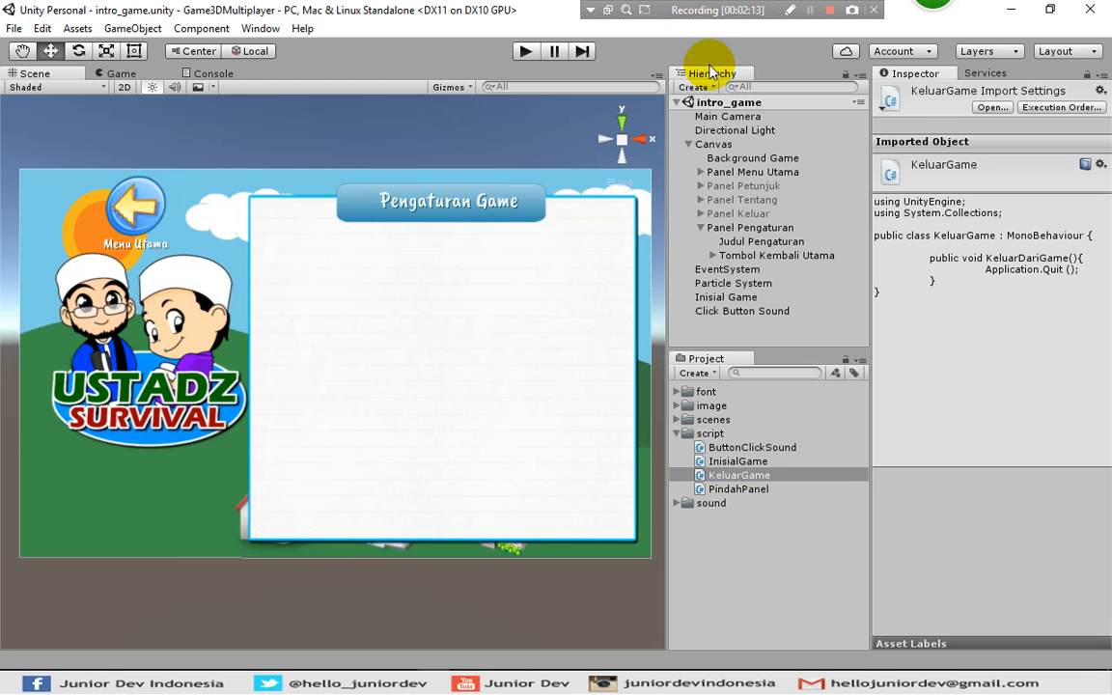
Create an Audio Source object in the scene and rename it Backsound.
{"action": "left_click", "coordinate": [693, 86]}
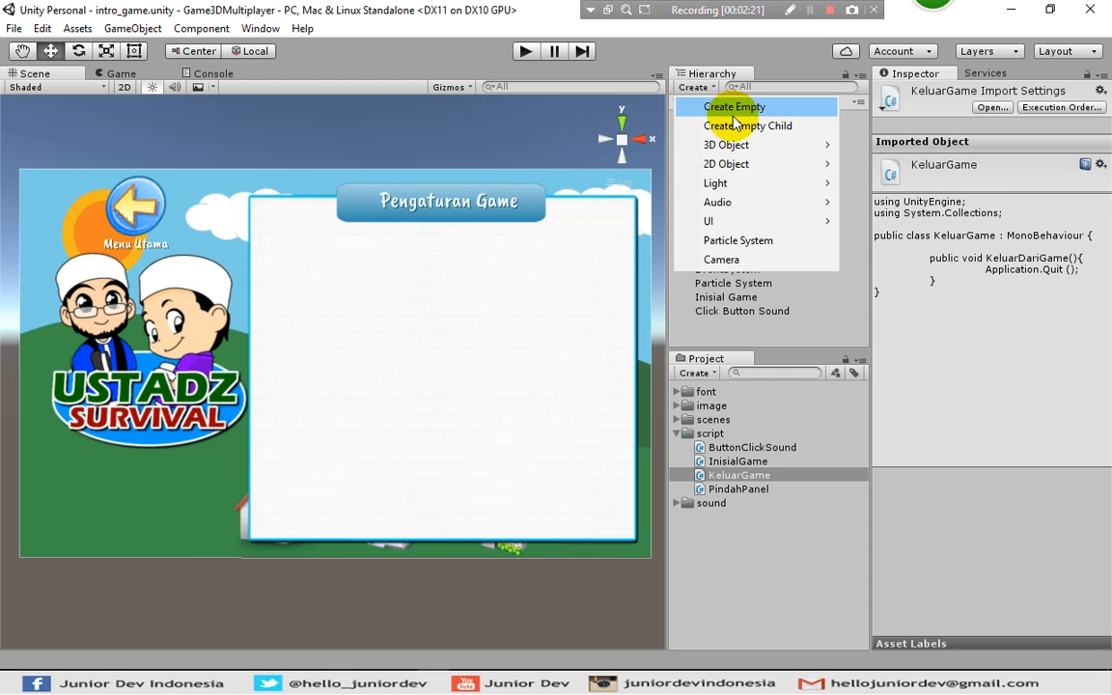
{"action": "mouse_move", "coordinate": [758, 203]}
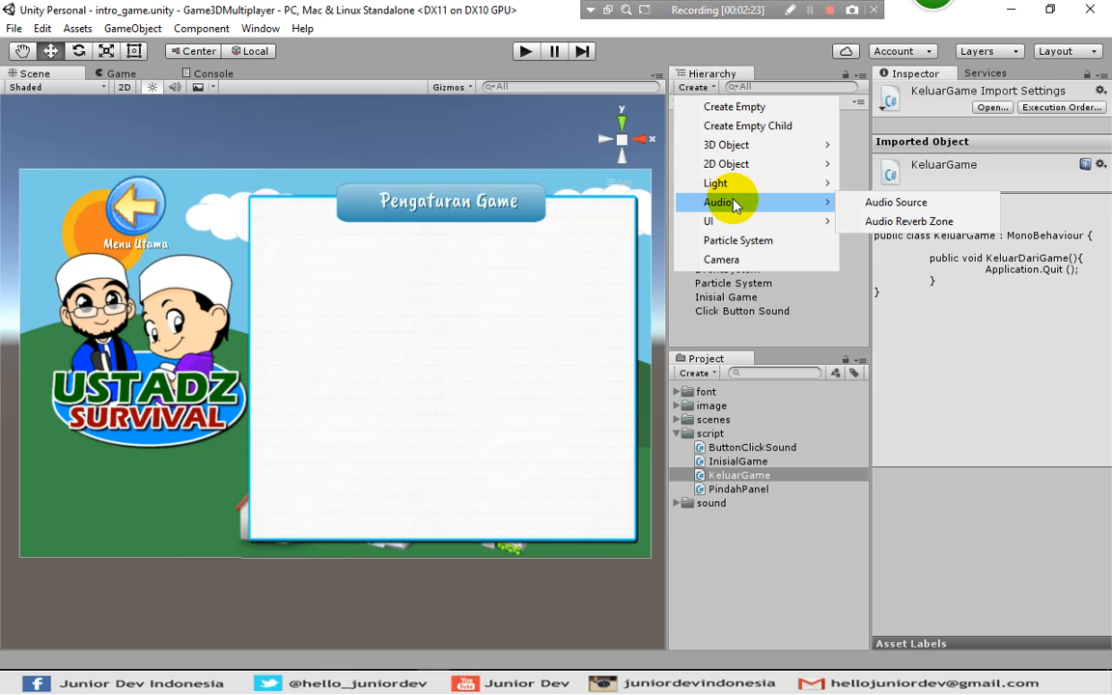
{"action": "left_click", "coordinate": [868, 204]}
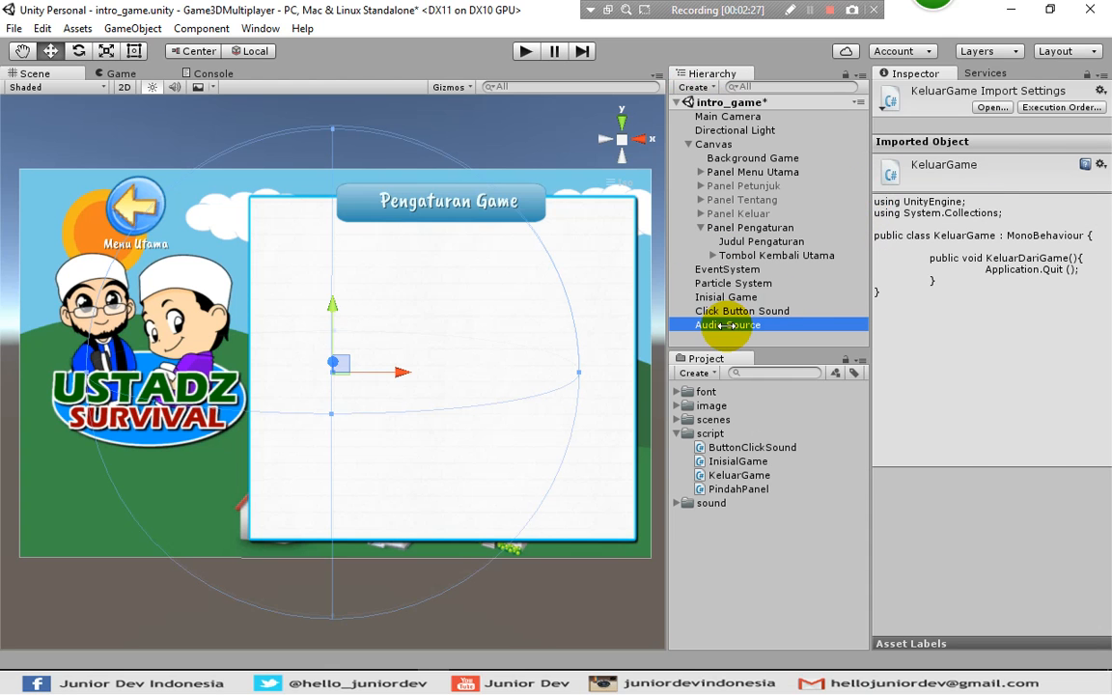
{"action": "left_click", "coordinate": [728, 326]}
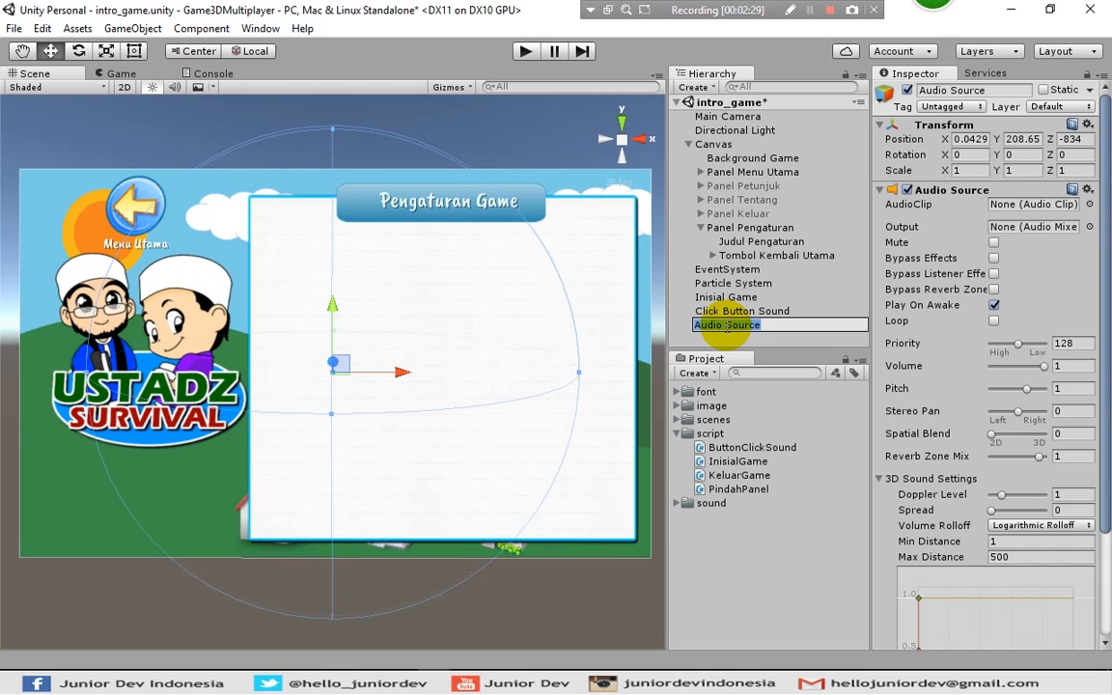
{"action": "type", "text": "Backsound"}
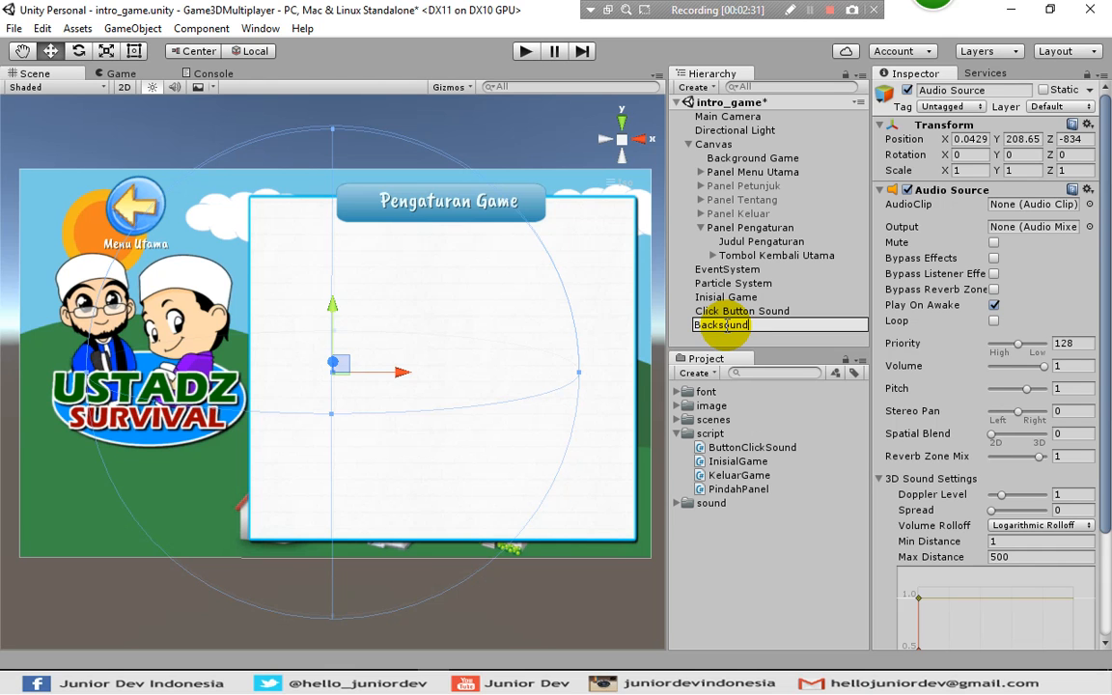
{"action": "key", "text": "Return"}
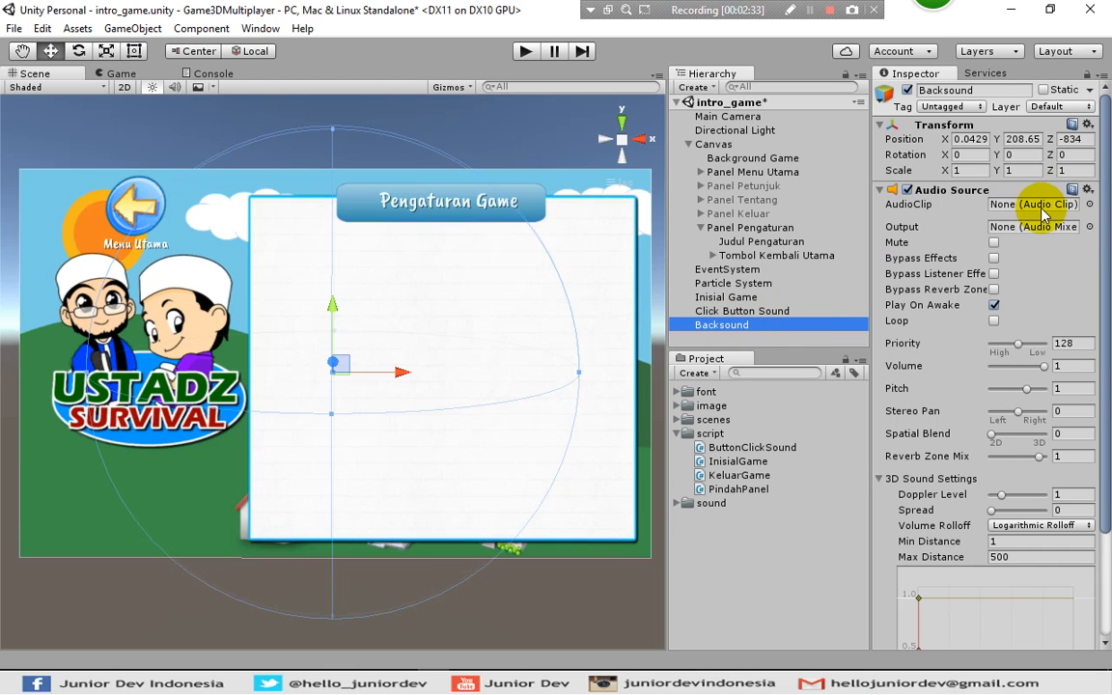
Assign the Backsound_Take_That_Back audio clip to the Backsound audio source, enable looping and save the scene.
{"action": "left_click", "coordinate": [1089, 204]}
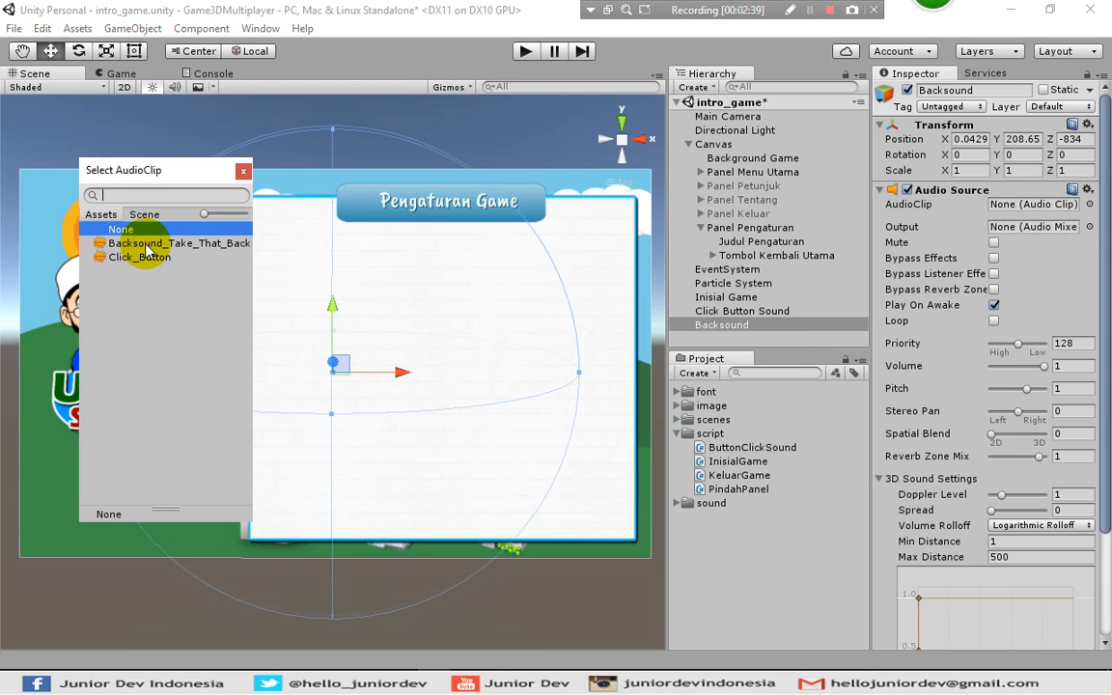
{"action": "left_click", "coordinate": [145, 244]}
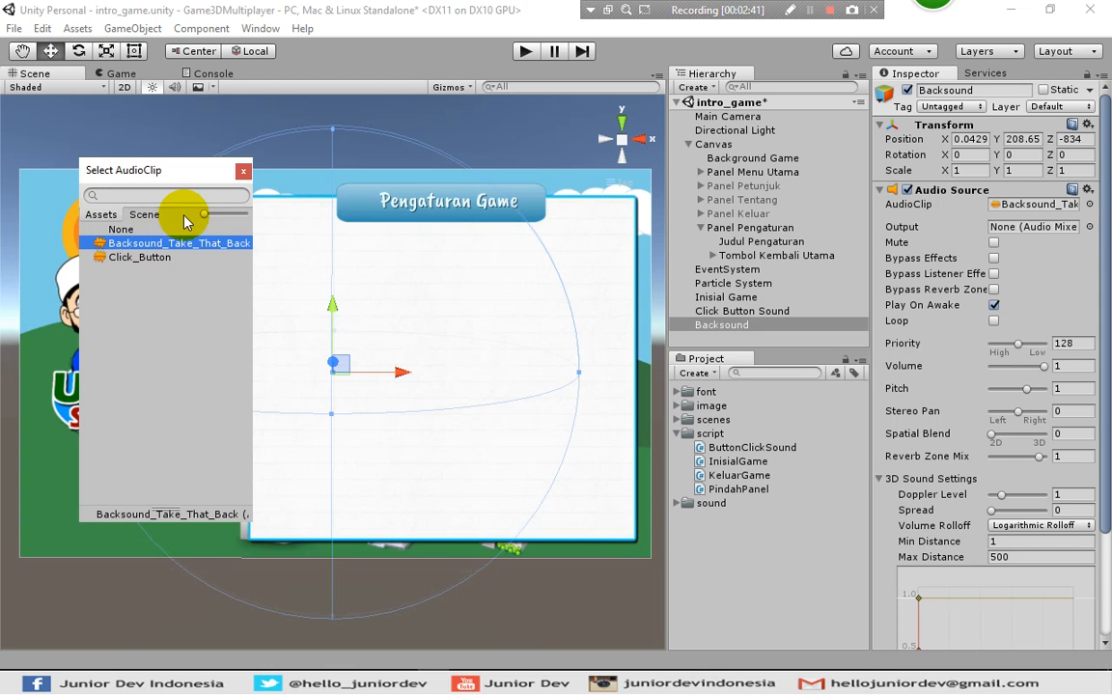
{"action": "left_click", "coordinate": [244, 173]}
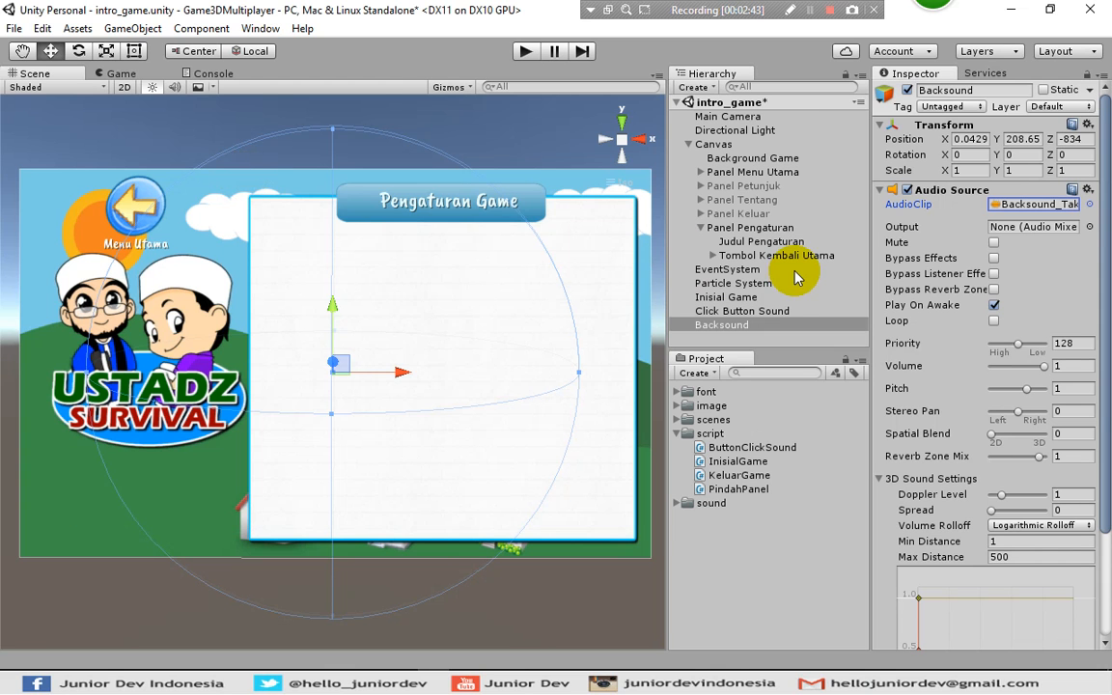
{"action": "key", "text": "ctrl+s"}
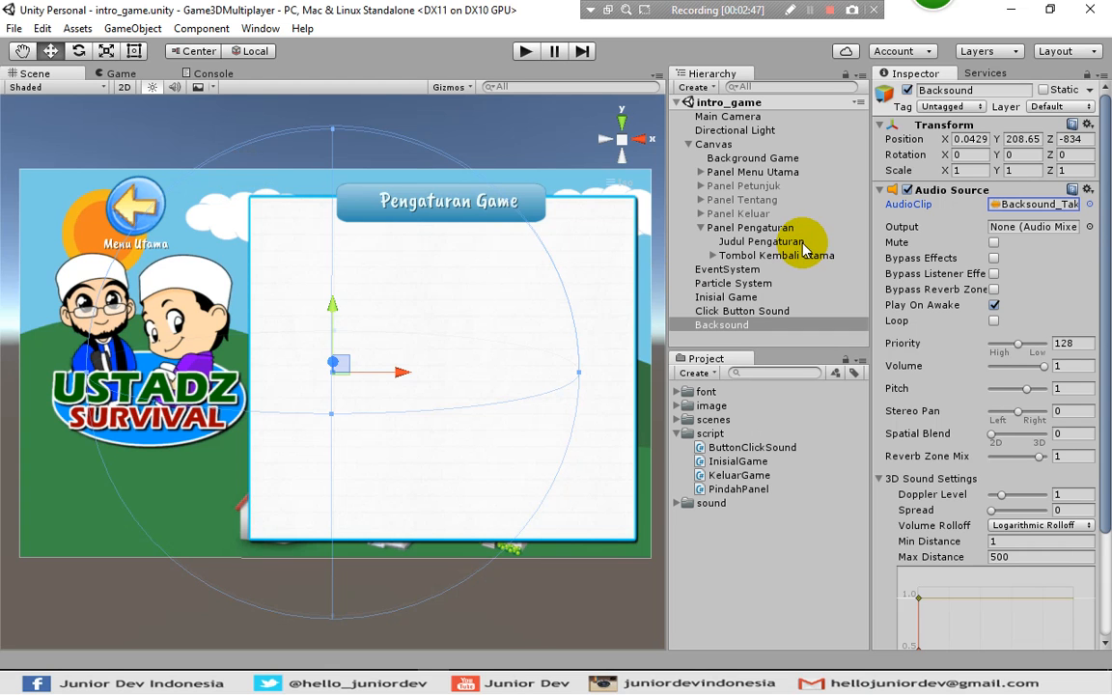
{"action": "left_click", "coordinate": [995, 322]}
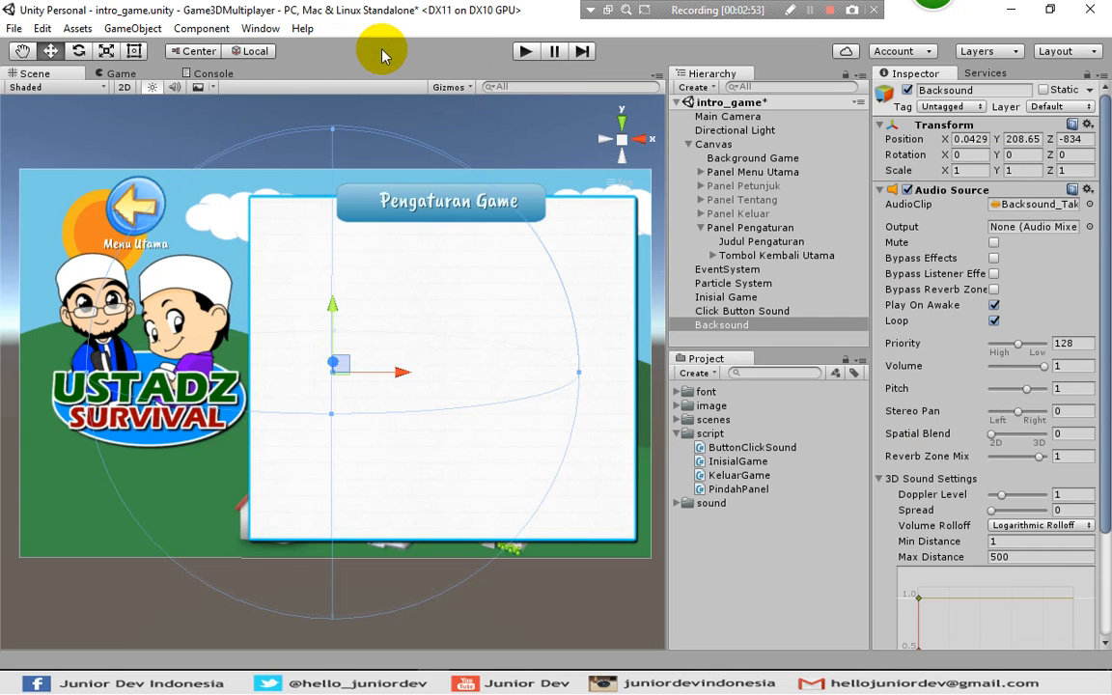
{"action": "key", "text": "ctrl+s"}
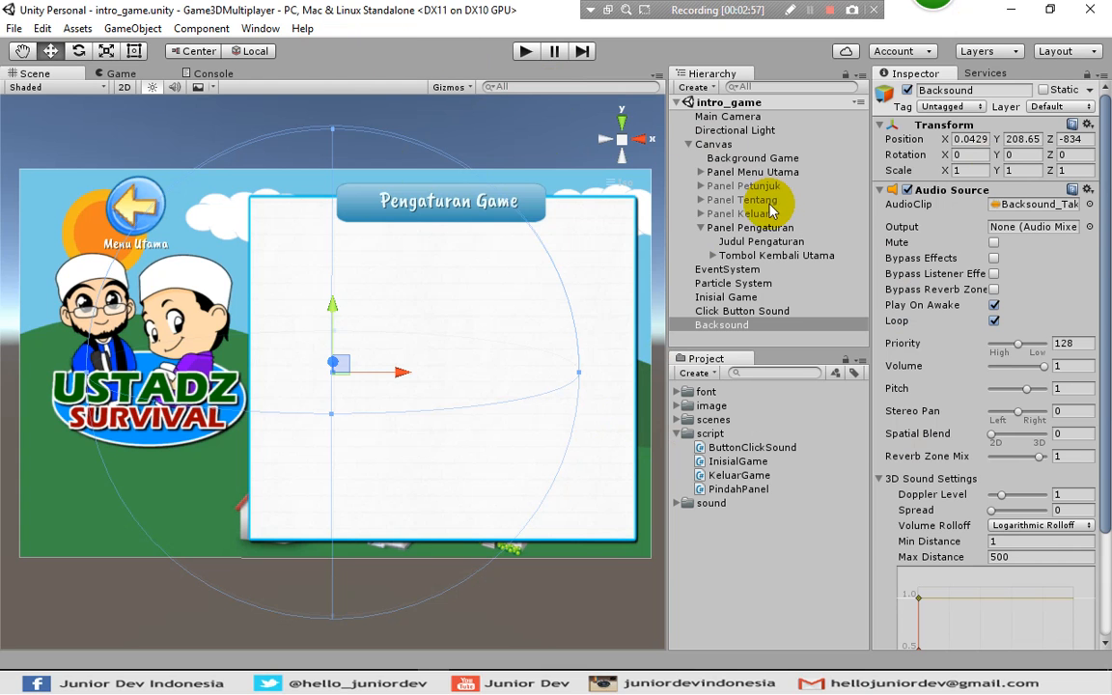
Deactivate and collapse Panel Pengaturan, and activate Panel Keluar in the scene.
{"action": "left_click", "coordinate": [687, 227]}
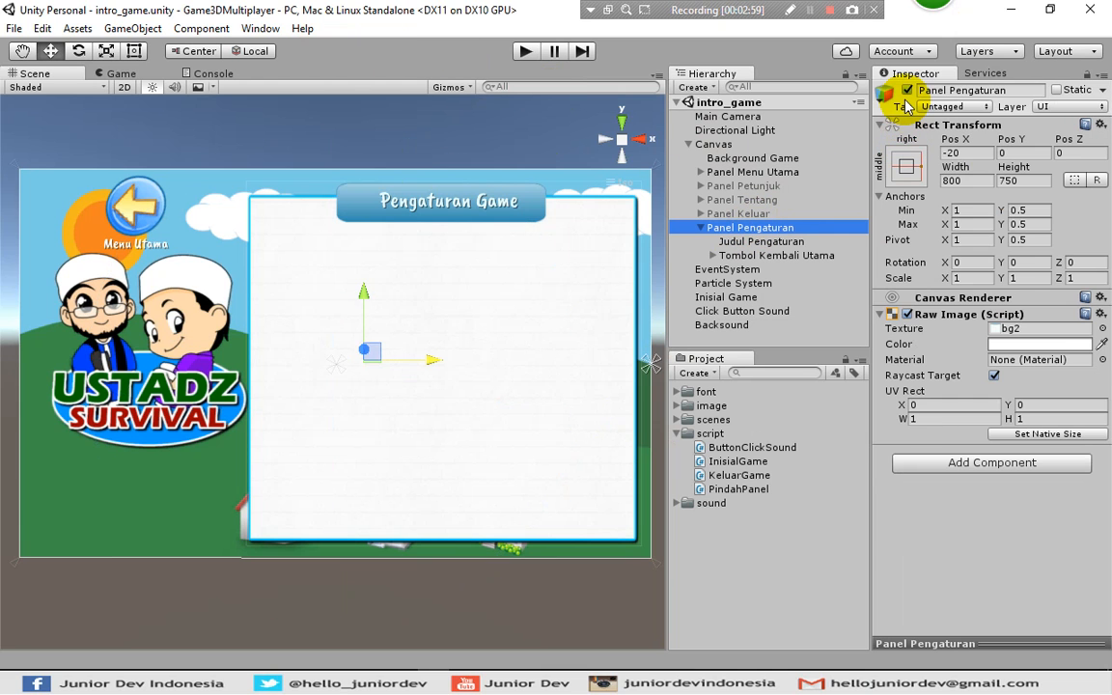
{"action": "left_click", "coordinate": [908, 89]}
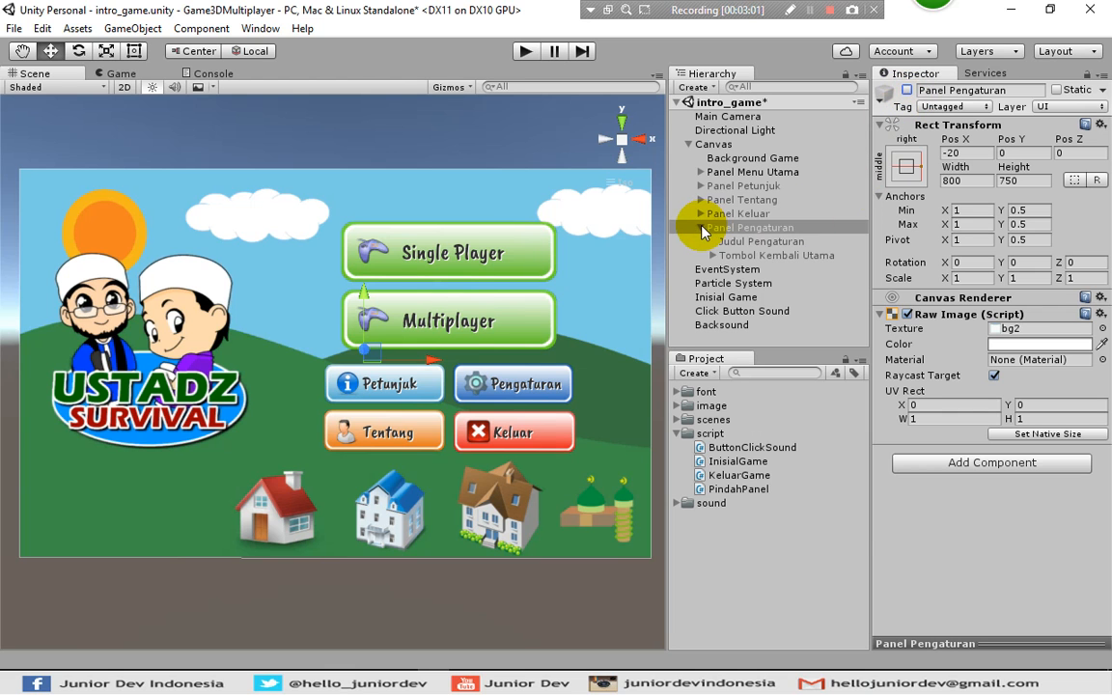
{"action": "left_click", "coordinate": [702, 228]}
{"action": "left_click", "coordinate": [713, 214]}
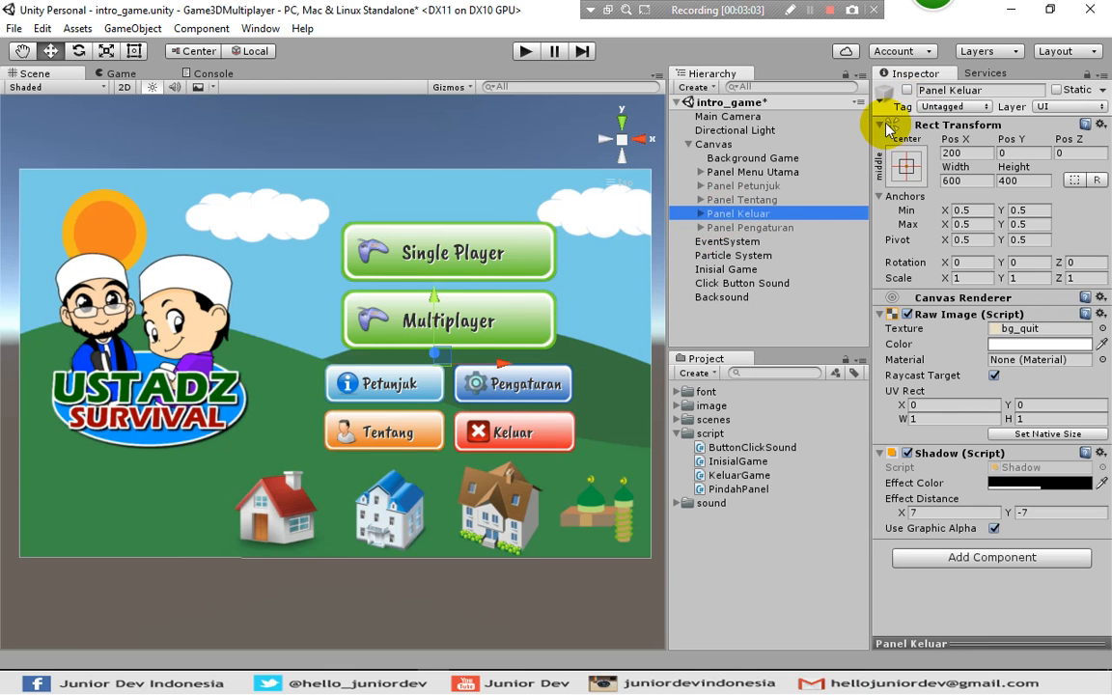
{"action": "left_click", "coordinate": [908, 90]}
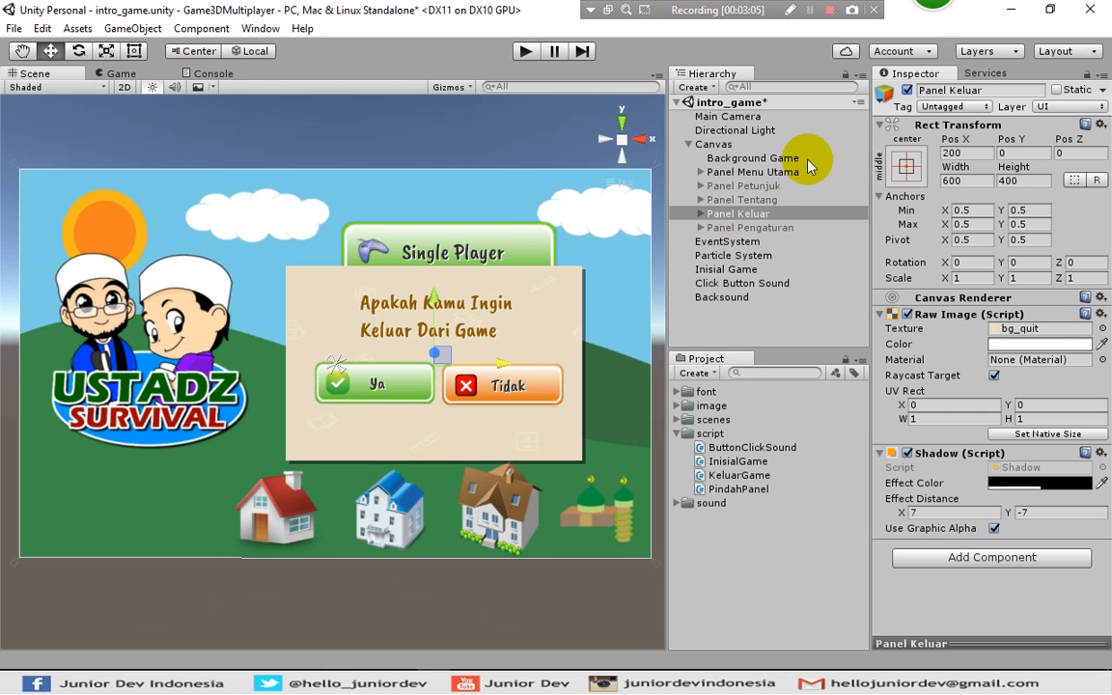
Review the components of the Ya button in Panel Keluar and open the KeluarGame script in MonoDevelop.
{"action": "left_click", "coordinate": [377, 390]}
{"action": "scroll", "coordinate": [1008, 449], "scroll_direction": "down", "scroll_amount": 3}
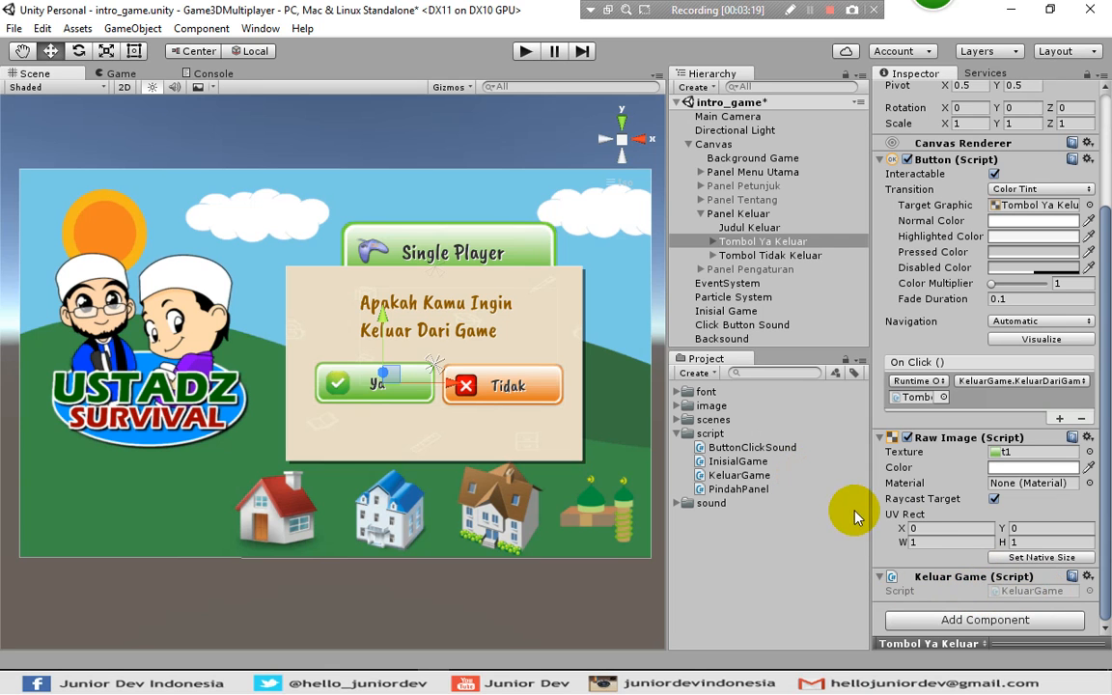
{"action": "left_click", "coordinate": [726, 483]}
{"action": "right_click", "coordinate": [726, 480]}
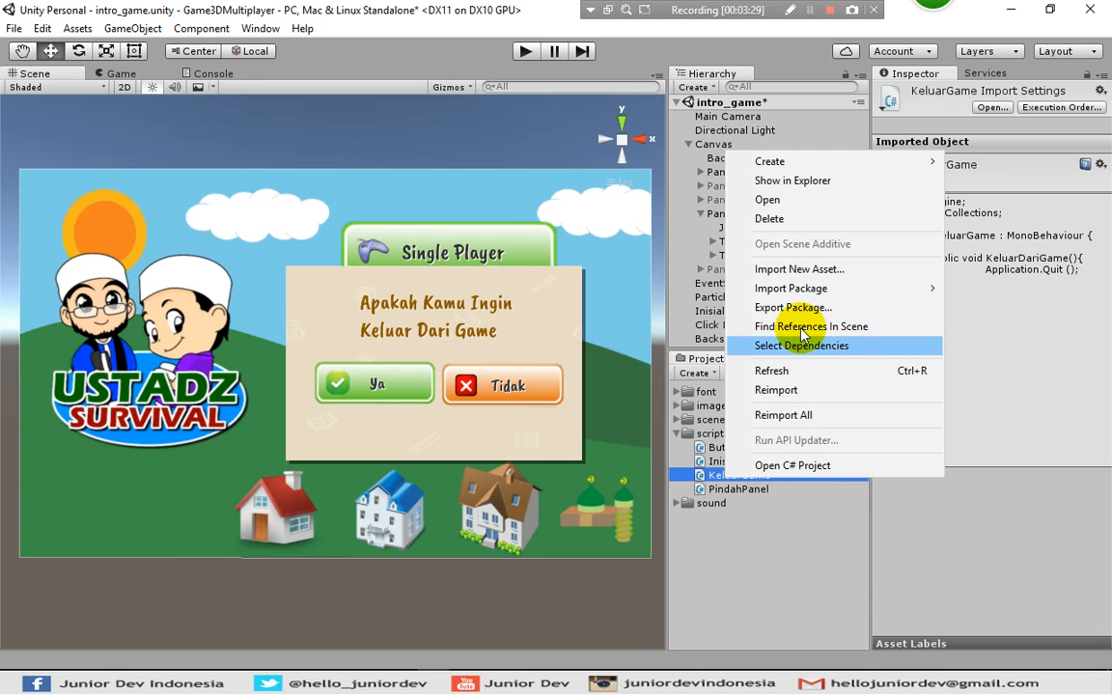
{"action": "left_click", "coordinate": [807, 199]}
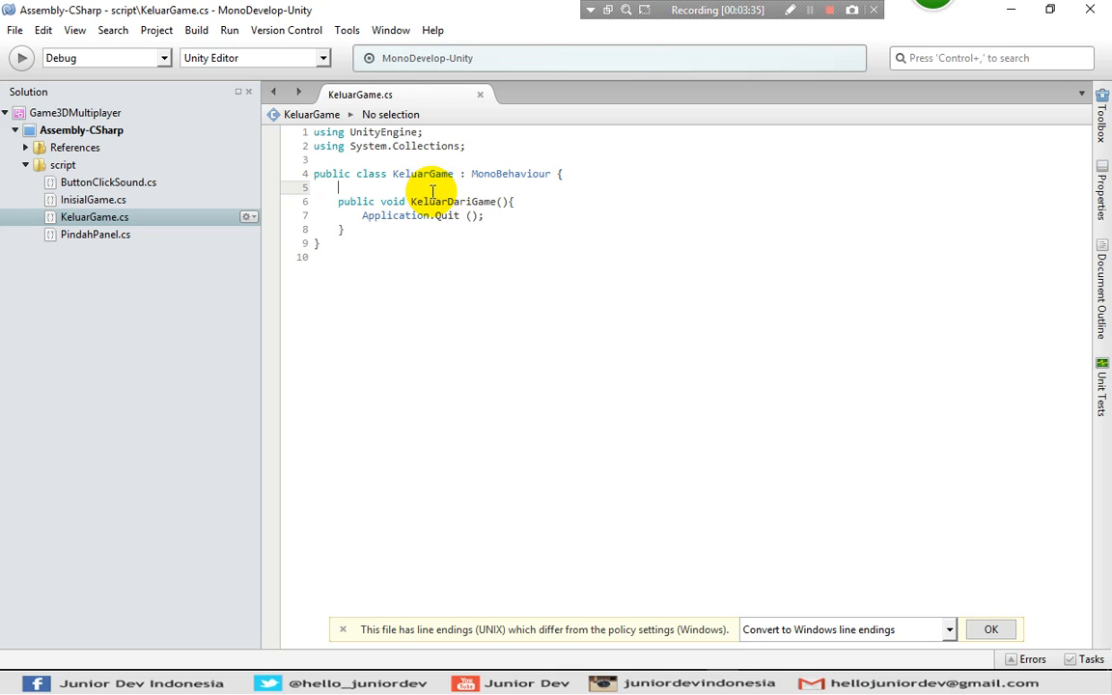
Declare the field "public AudioSource ButtonSound;" at the start of the KeluarGame class.
{"action": "left_click", "coordinate": [566, 175]}
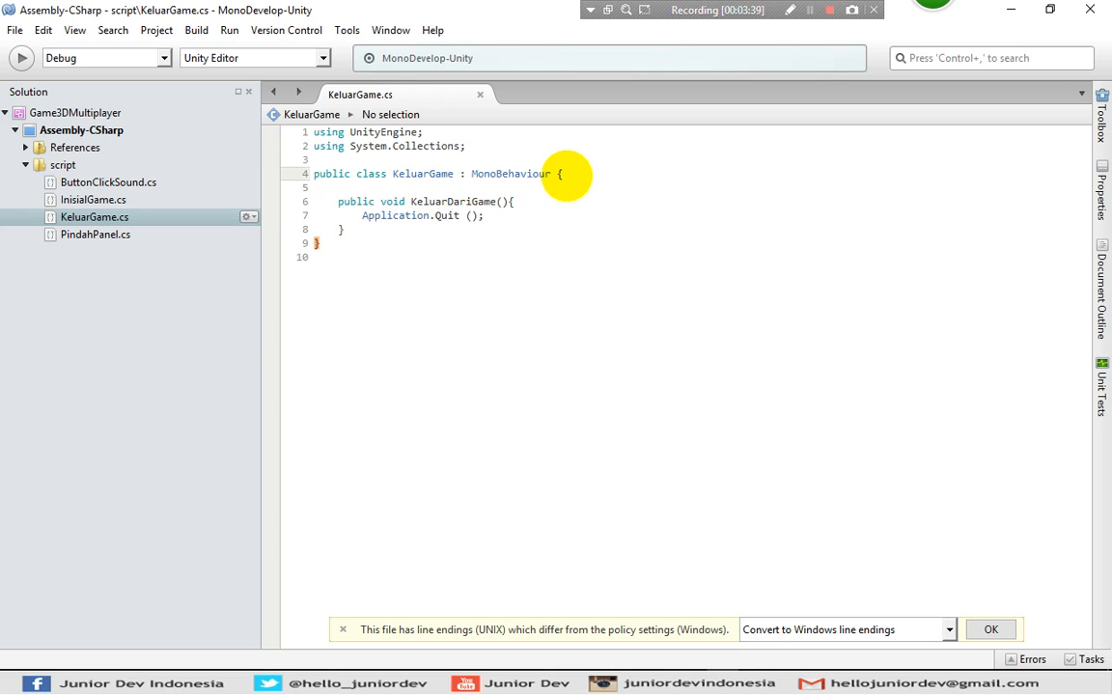
{"action": "key", "text": "Return"}
{"action": "key", "text": "Return"}
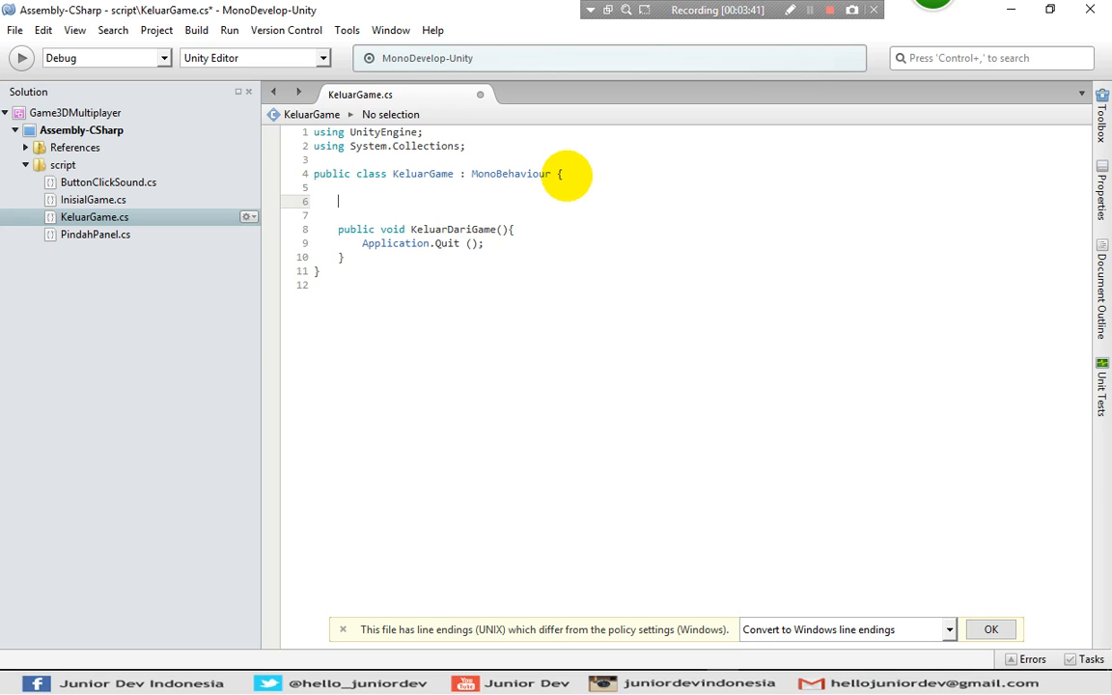
{"action": "type", "text": "publi"}
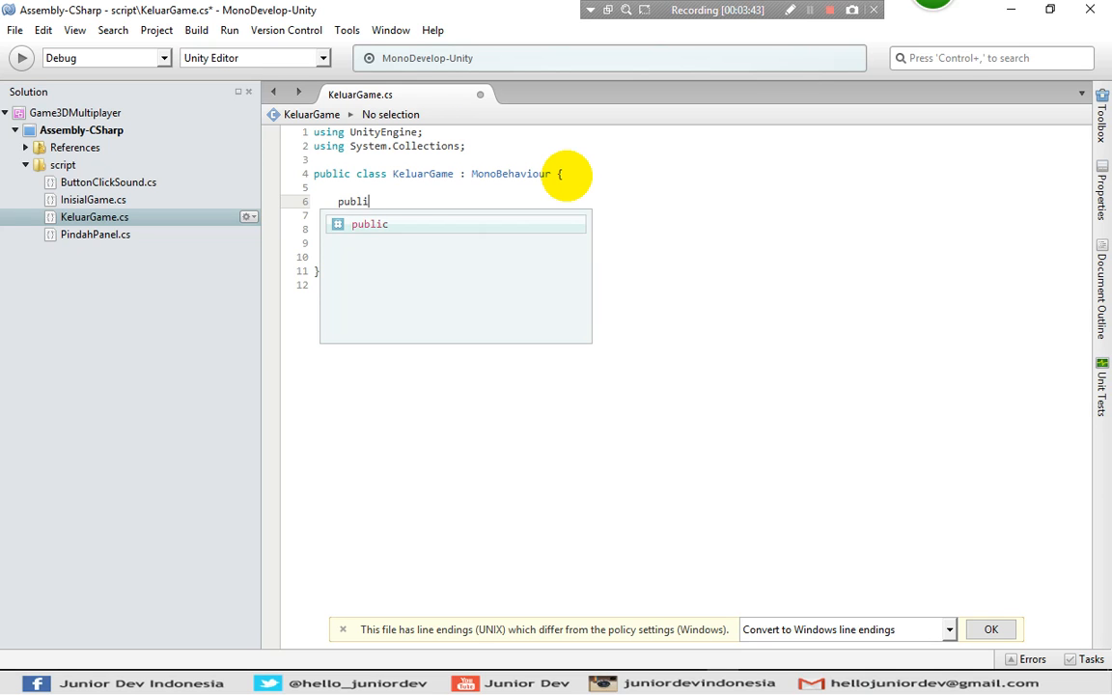
{"action": "type", "text": "c Audi"}
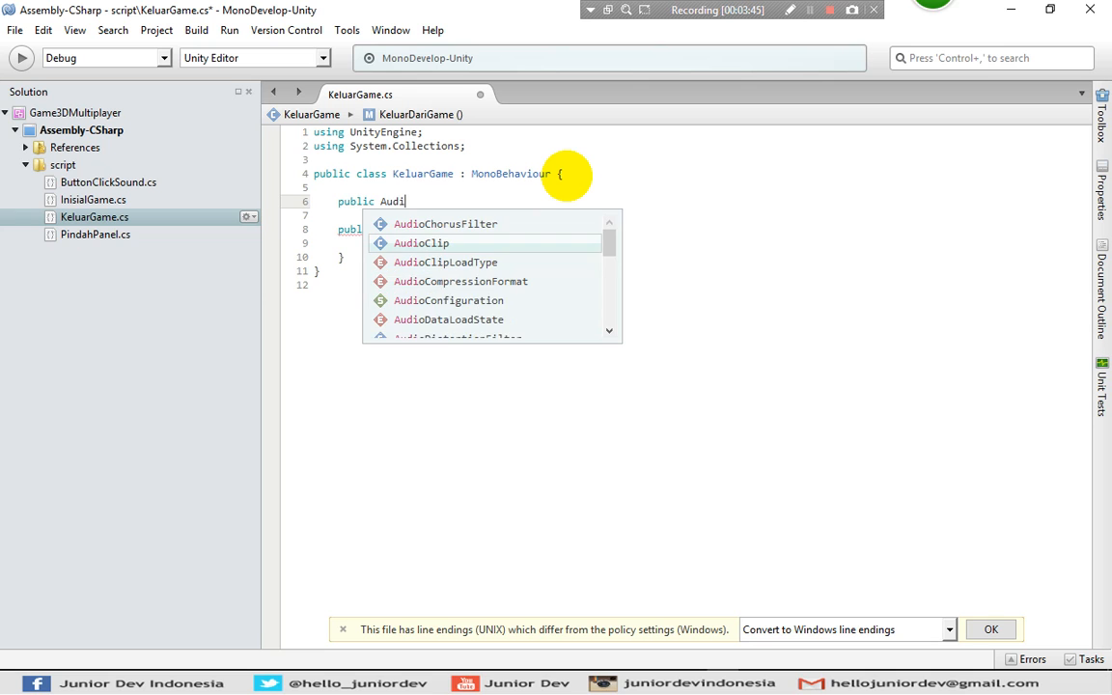
{"action": "type", "text": "oSource "}
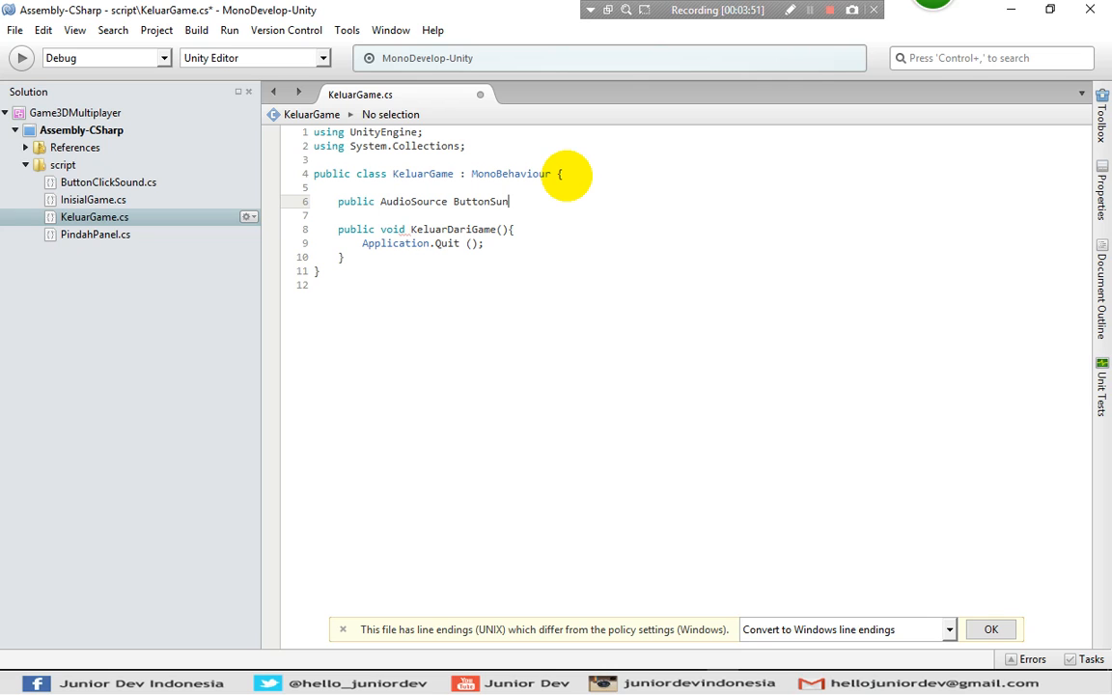
{"action": "type", "text": "ButtonSun"}
{"action": "key", "text": "BackSpace"}
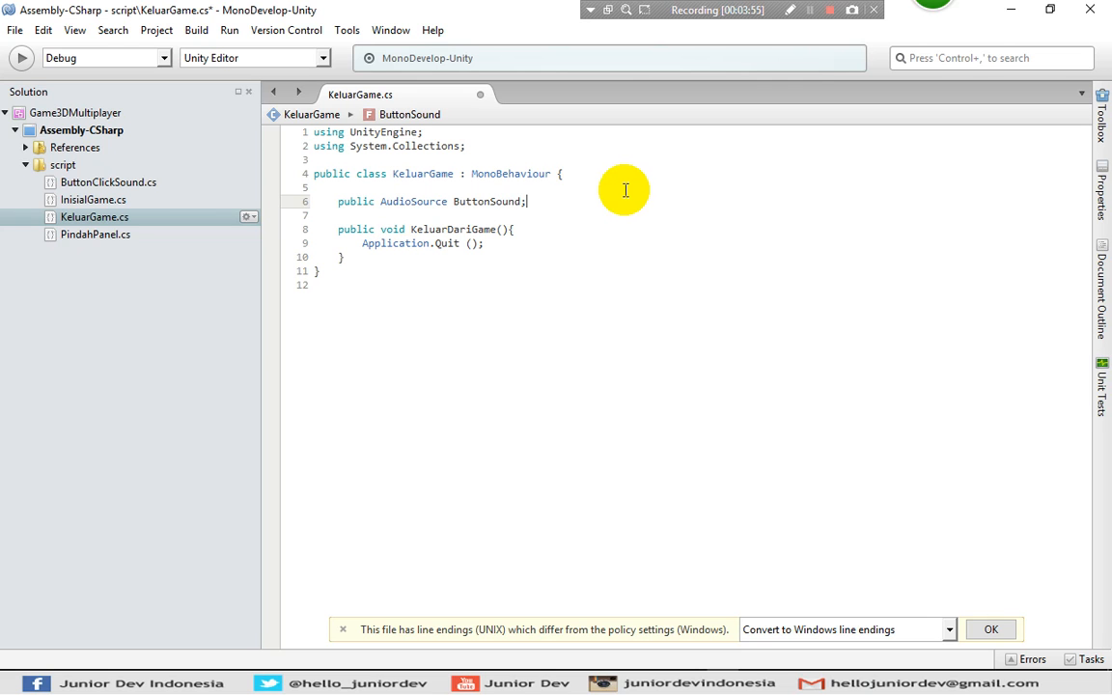
Begin a local AudioSource variable named buttonSound on a new first line inside KeluarDariGame().
{"action": "left_click", "coordinate": [522, 230]}
{"action": "key", "text": "Return"}
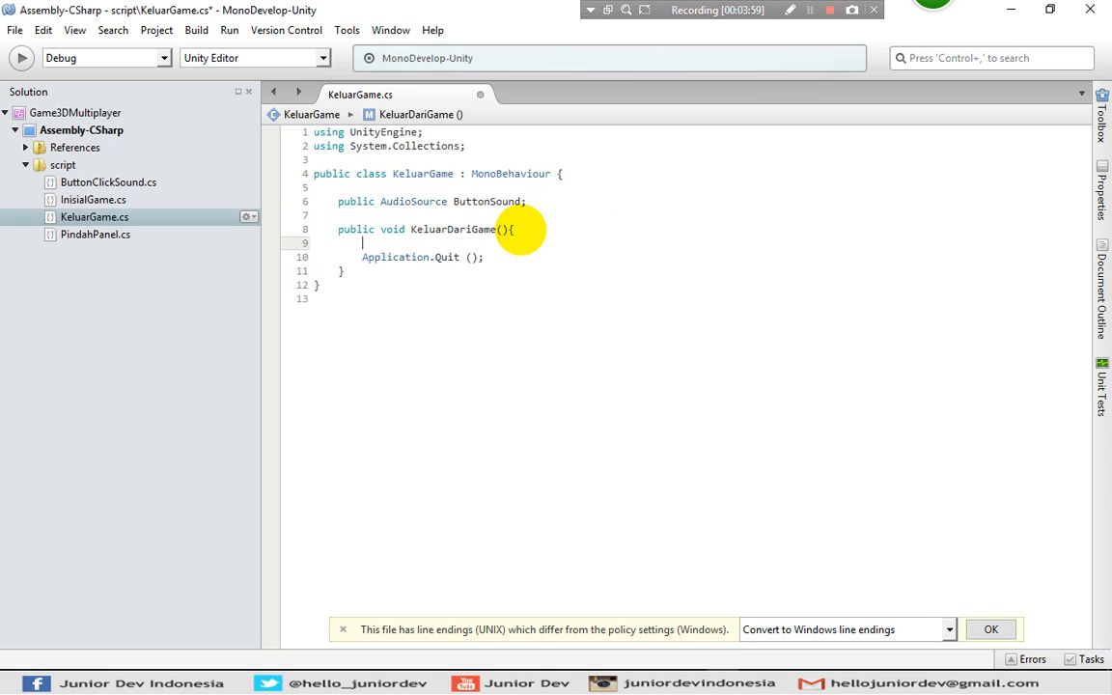
{"action": "type", "text": "Audio"}
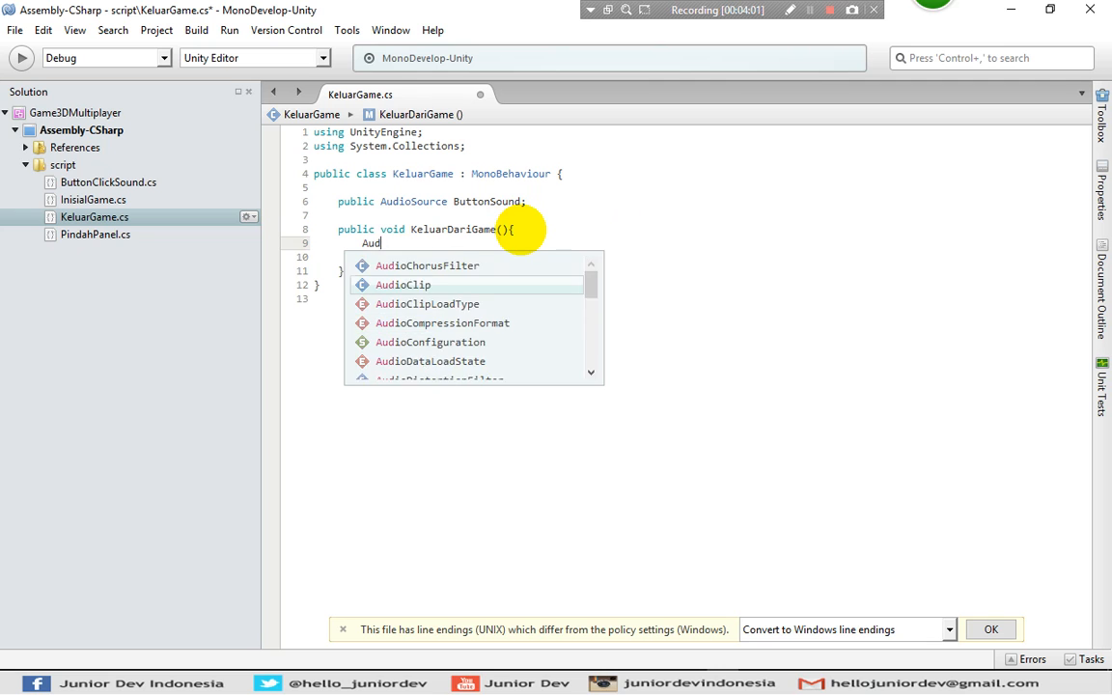
{"action": "type", "text": "Sourc"}
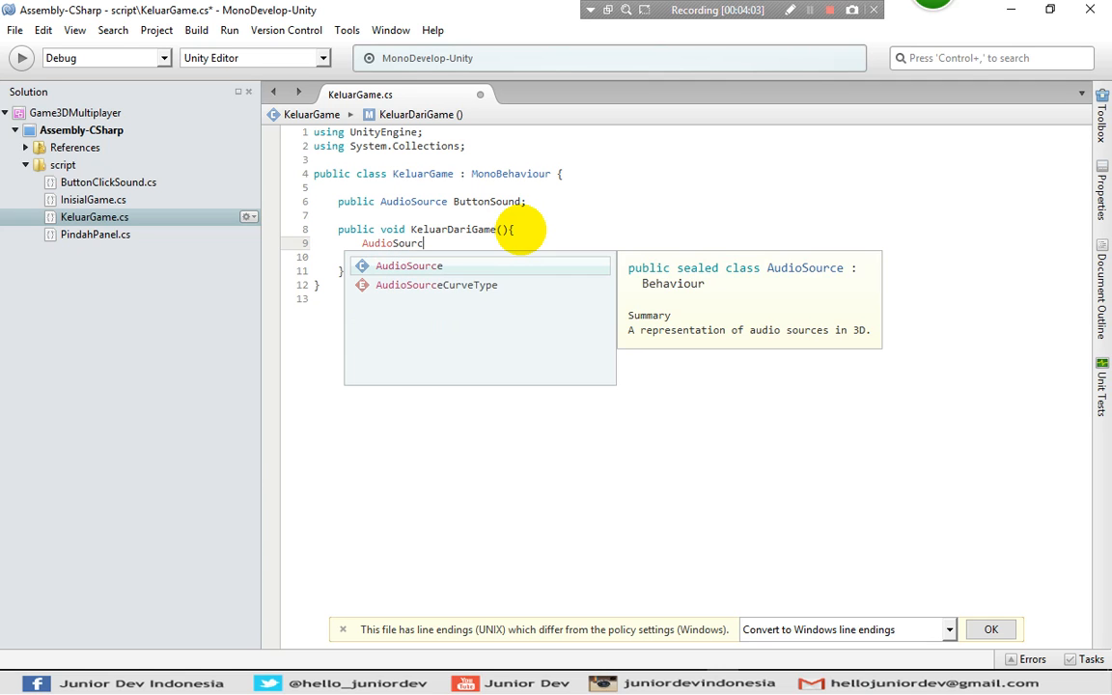
{"action": "type", "text": "e"}
{"action": "key", "text": "Escape"}
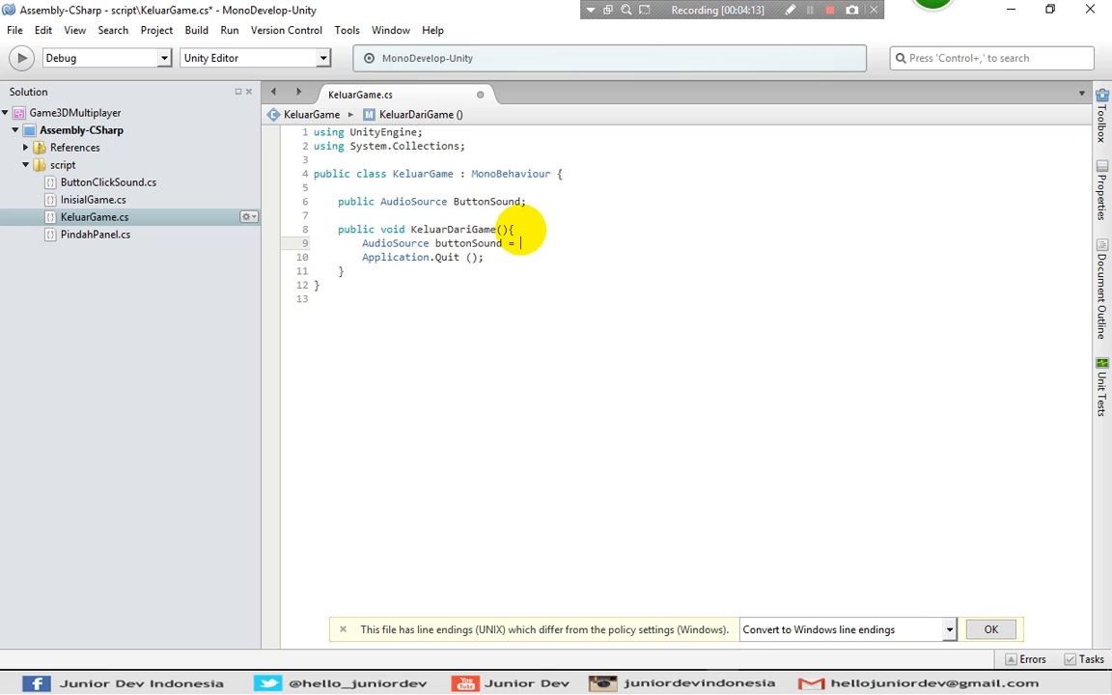
Complete the buttonSound assignment with "ButtonSound.GetComponent<AudioSource> ();".
{"action": "left_click", "coordinate": [530, 242]}
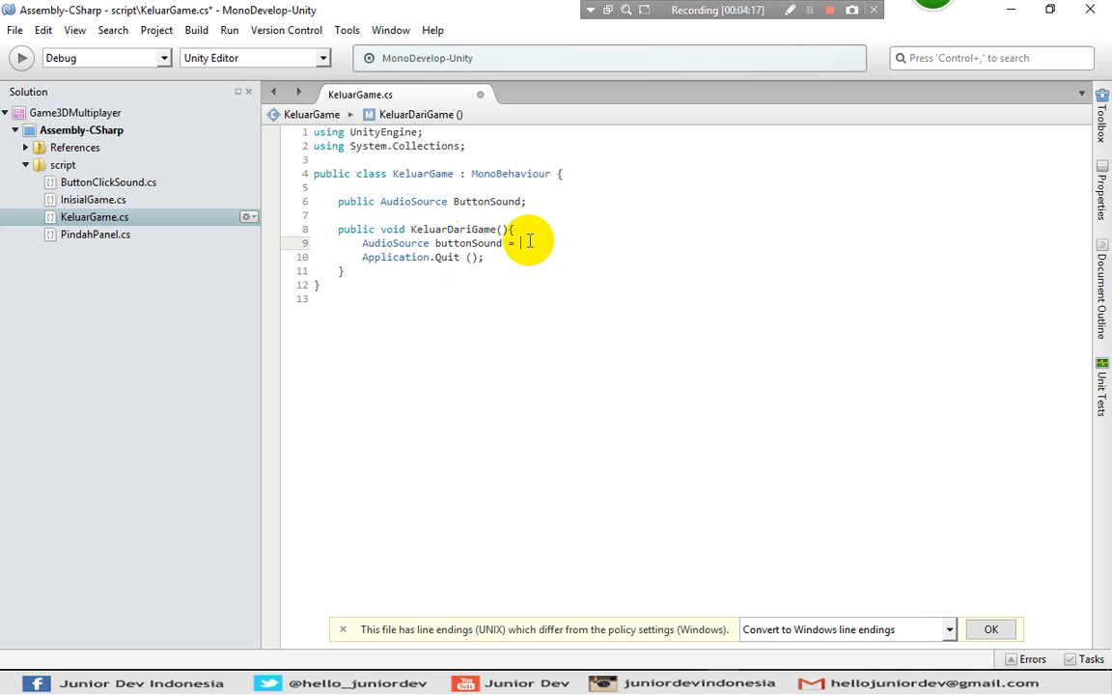
{"action": "type", "text": "But"}
{"action": "key", "text": "Return"}
{"action": "type", "text": ".Get"}
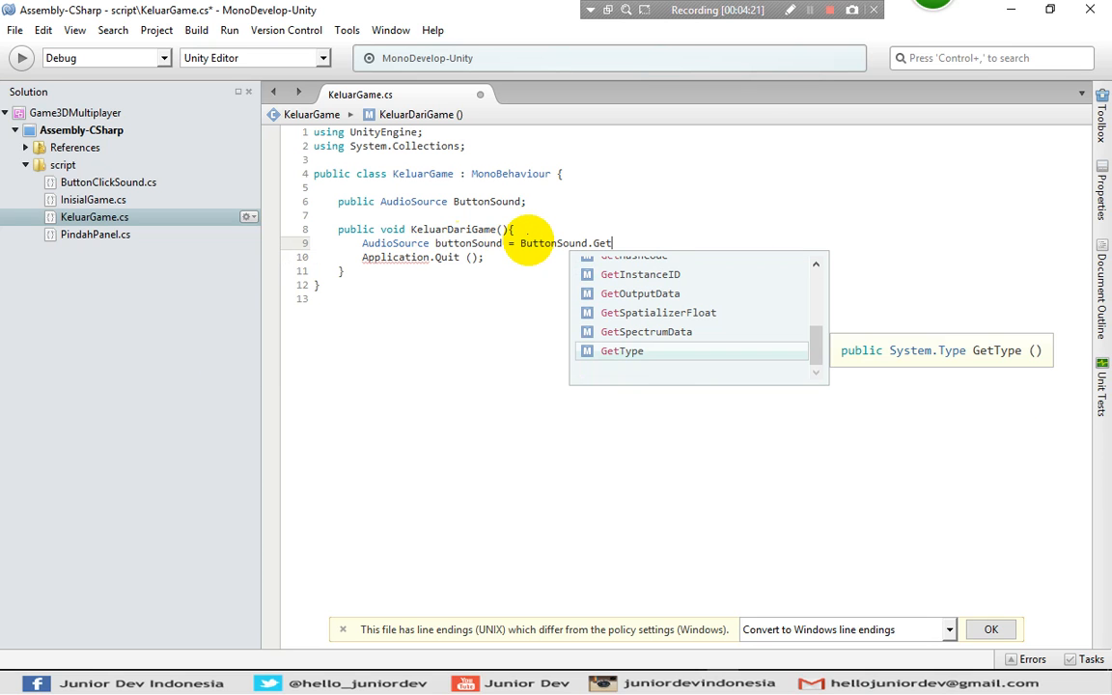
{"action": "type", "text": "Com"}
{"action": "key", "text": "Return"}
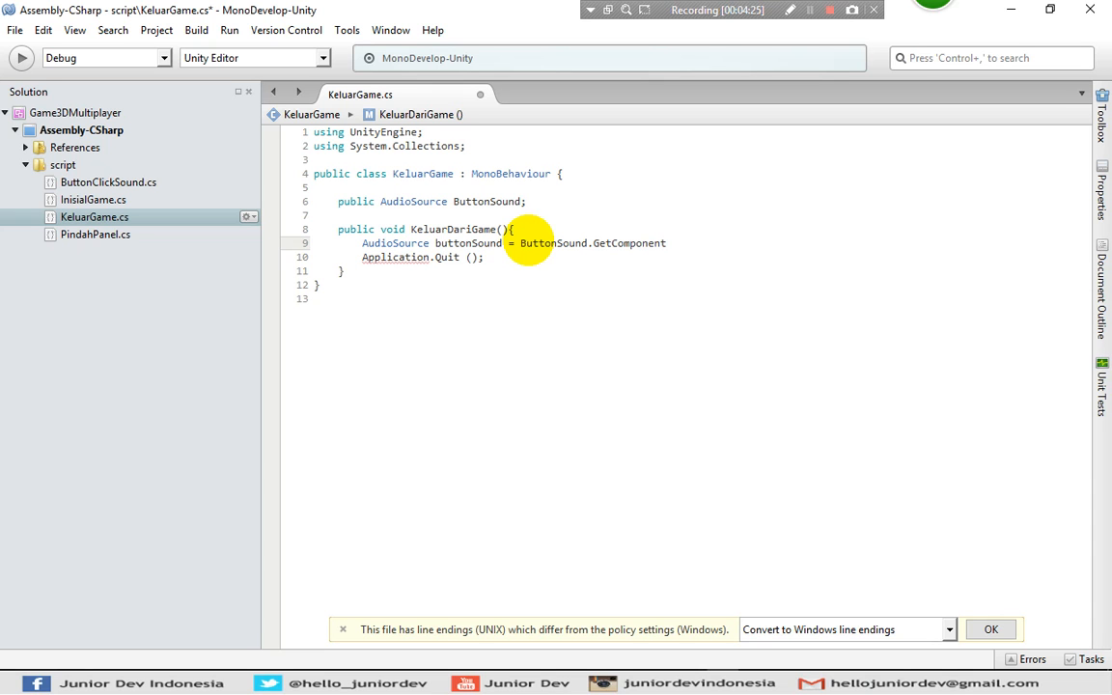
{"action": "type", "text": "<Audio"}
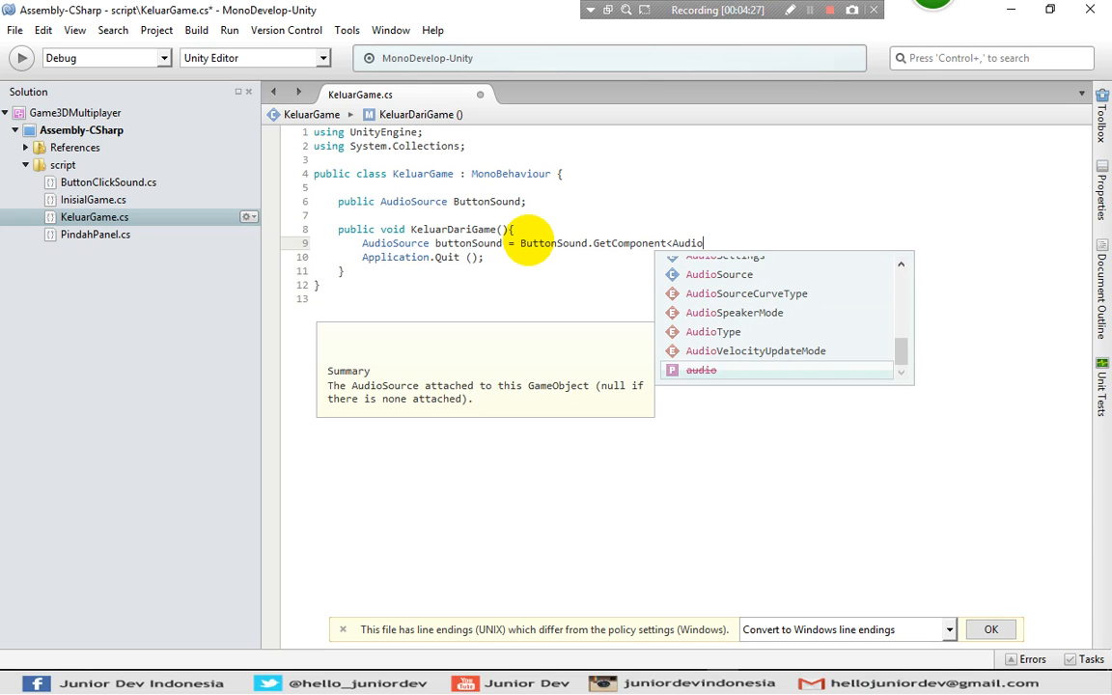
{"action": "key", "text": "Up"}
{"action": "key", "text": "Up"}
{"action": "key", "text": "Up"}
{"action": "key", "text": "Up"}
{"action": "key", "text": "Up"}
{"action": "key", "text": "Return"}
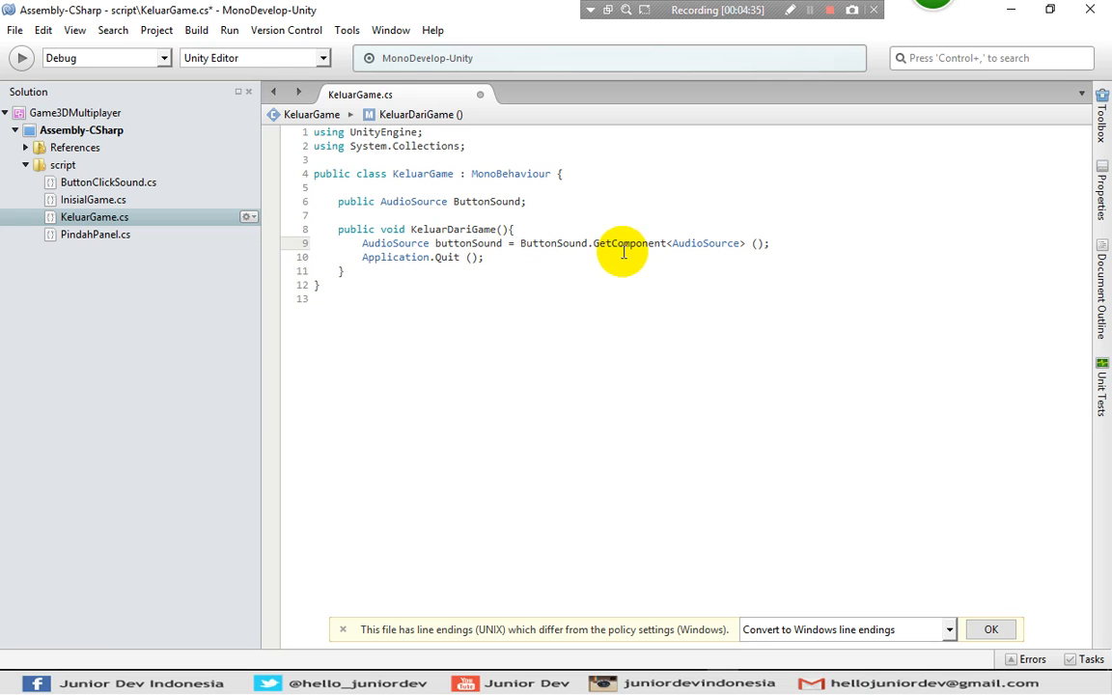
Add a "buttonSound.PlayOneShot ();" call on a new line above Application.Quit () in KeluarDariGame().
{"action": "left_click", "coordinate": [772, 245]}
{"action": "key", "text": "Return"}
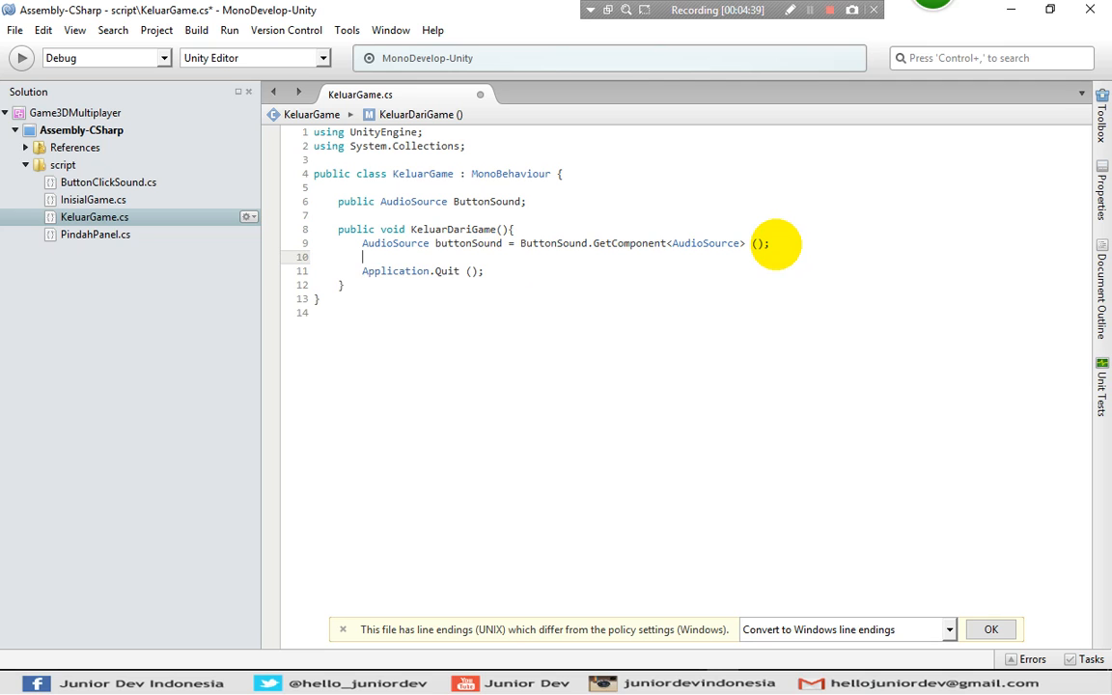
{"action": "type", "text": "buyt"}
{"action": "key", "text": "BackSpace"}
{"action": "key", "text": "BackSpace"}
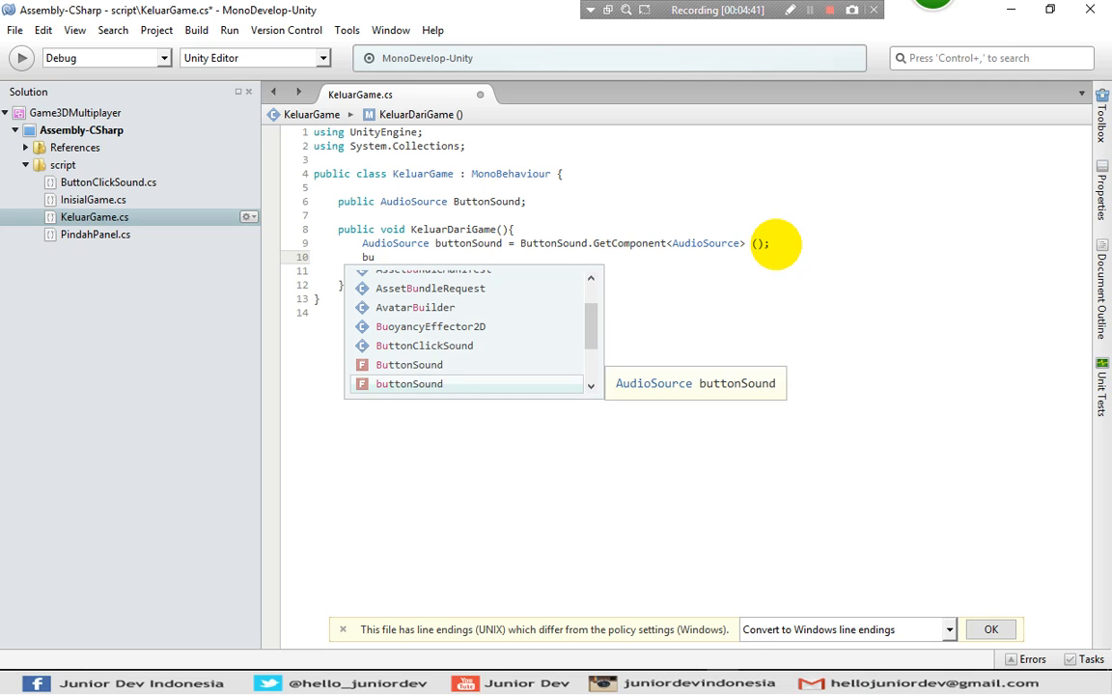
{"action": "type", "text": "tt"}
{"action": "key", "text": "Return"}
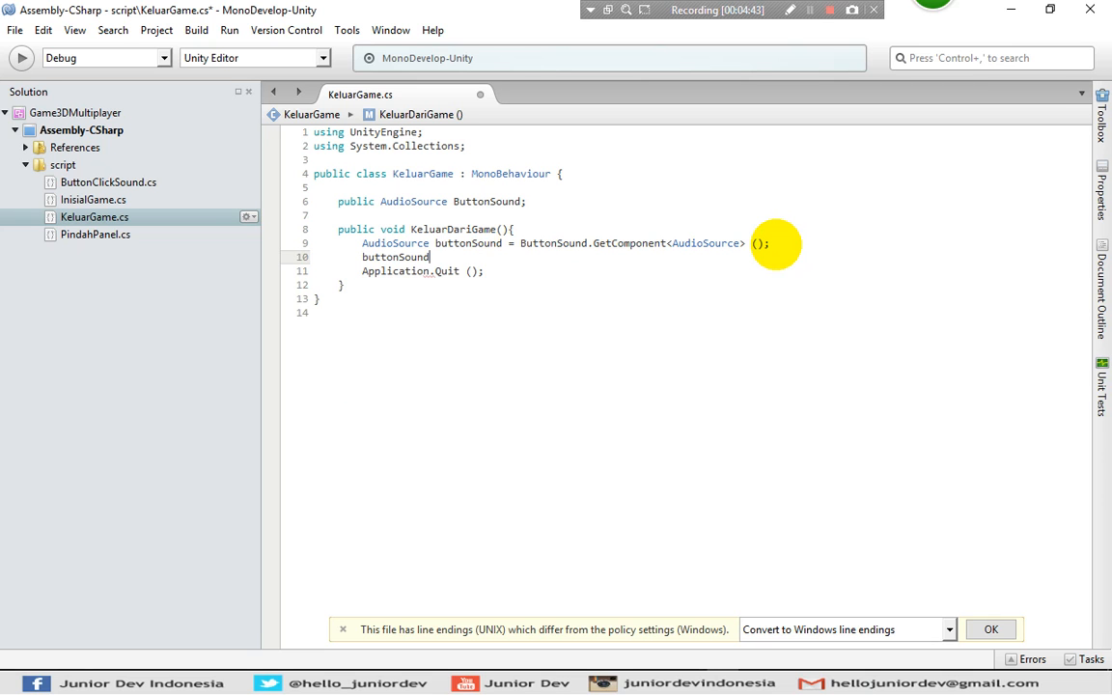
{"action": "type", "text": "."}
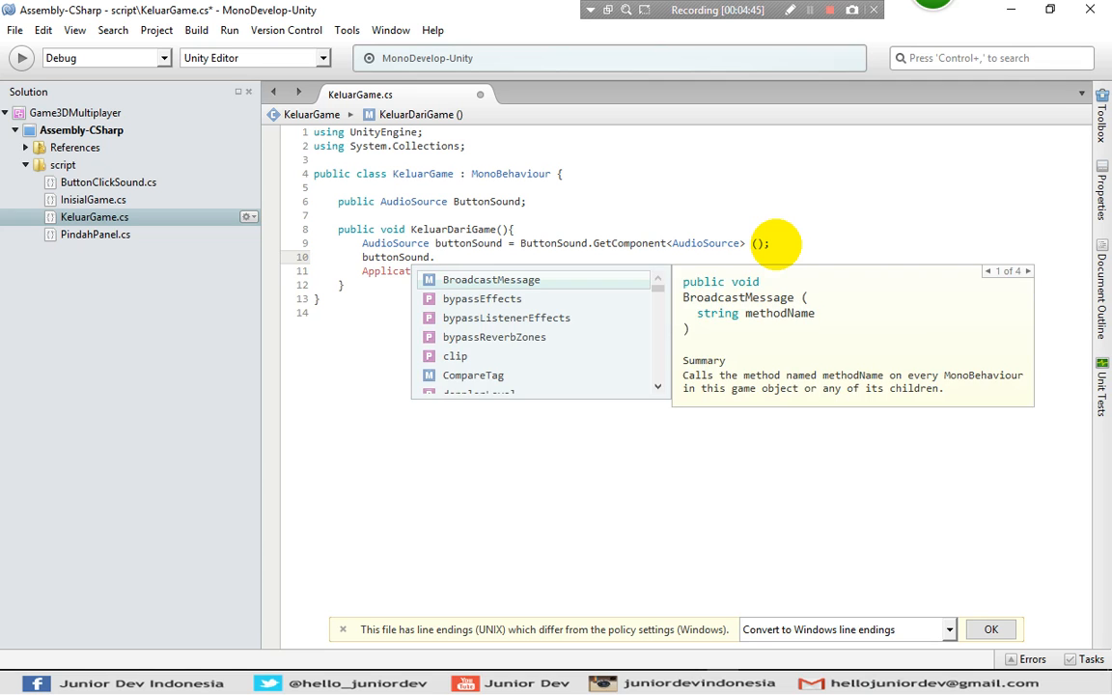
{"action": "type", "text": "Play"}
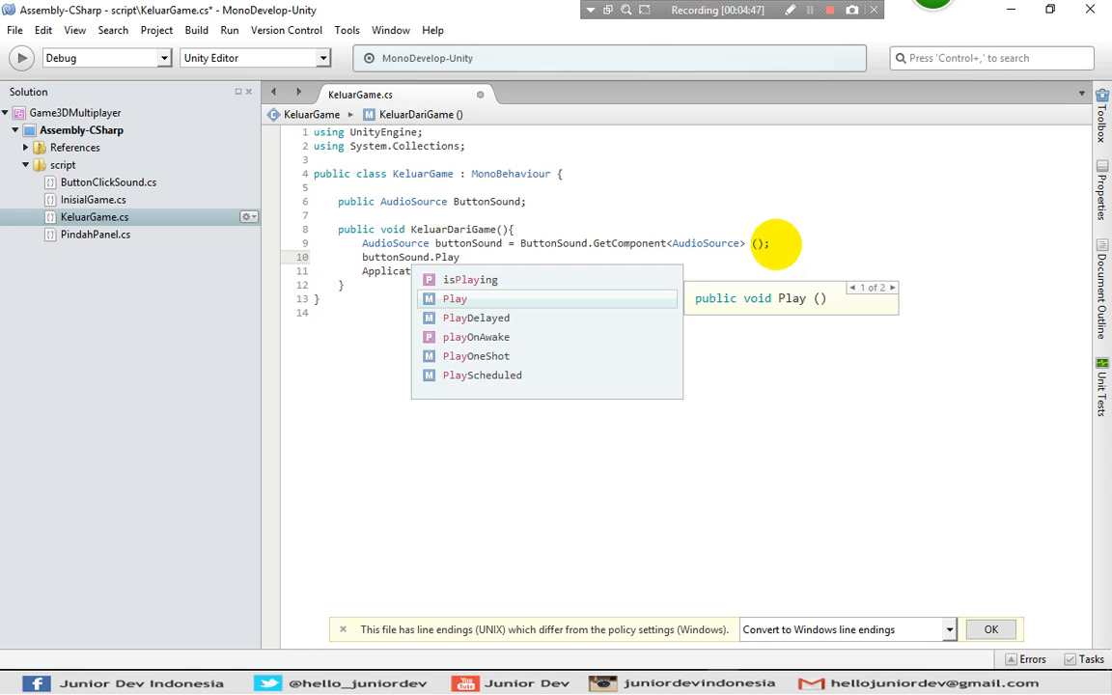
{"action": "key", "text": "Down"}
{"action": "key", "text": "Down"}
{"action": "key", "text": "Down"}
{"action": "key", "text": "Return"}
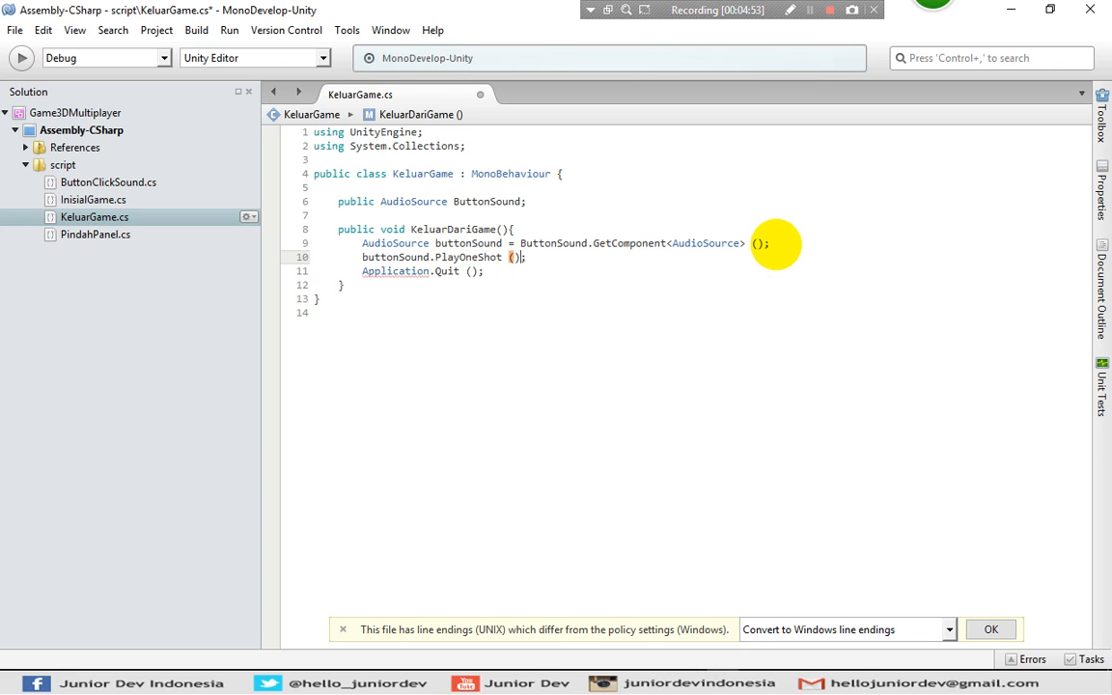
Pass buttonSound.clip as the argument of PlayOneShot and save the KeluarGame script.
{"action": "type", "text": "butt"}
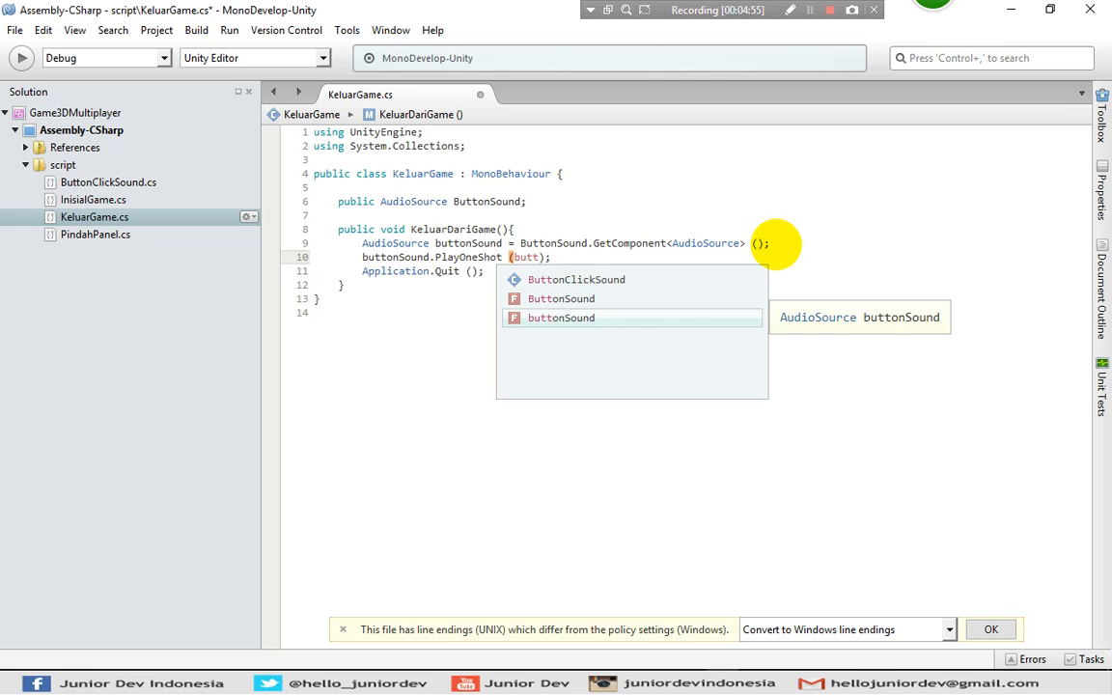
{"action": "key", "text": "Escape"}
{"action": "type", "text": ".clip)"}
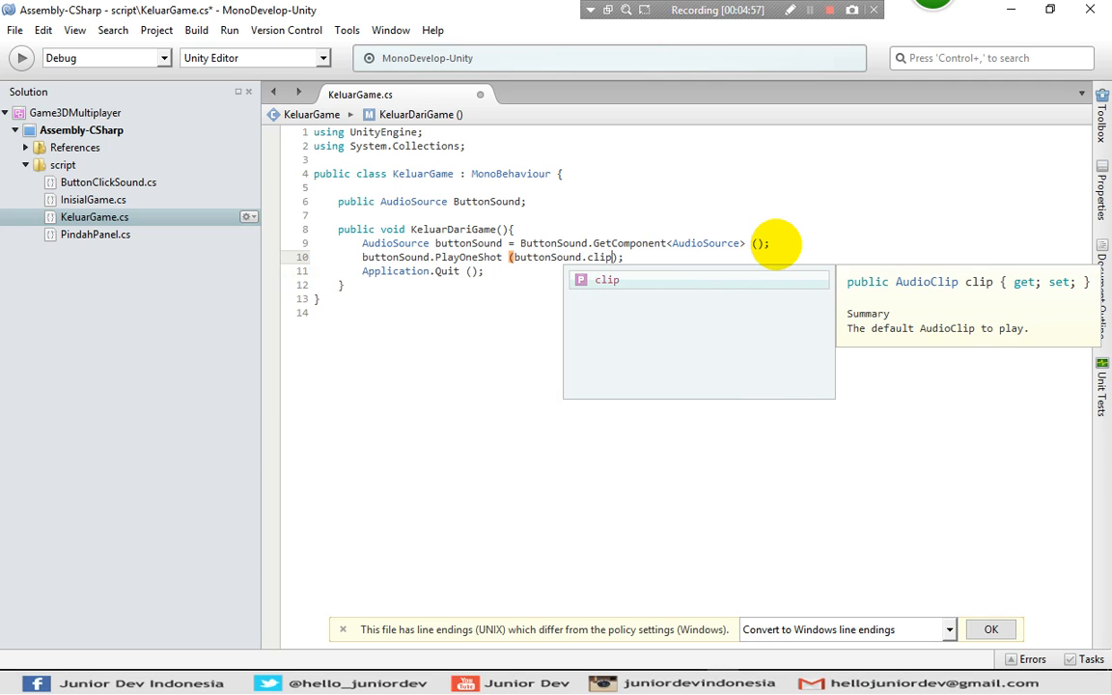
{"action": "key", "text": "ctrl+s"}
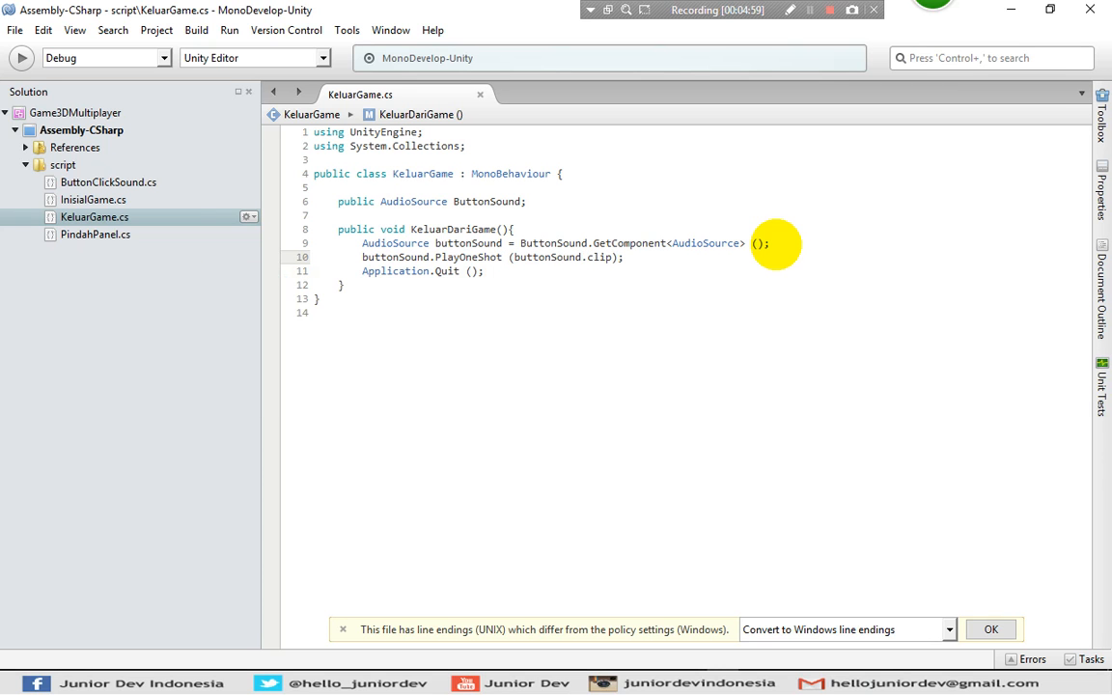
{"action": "left_click", "coordinate": [724, 226]}
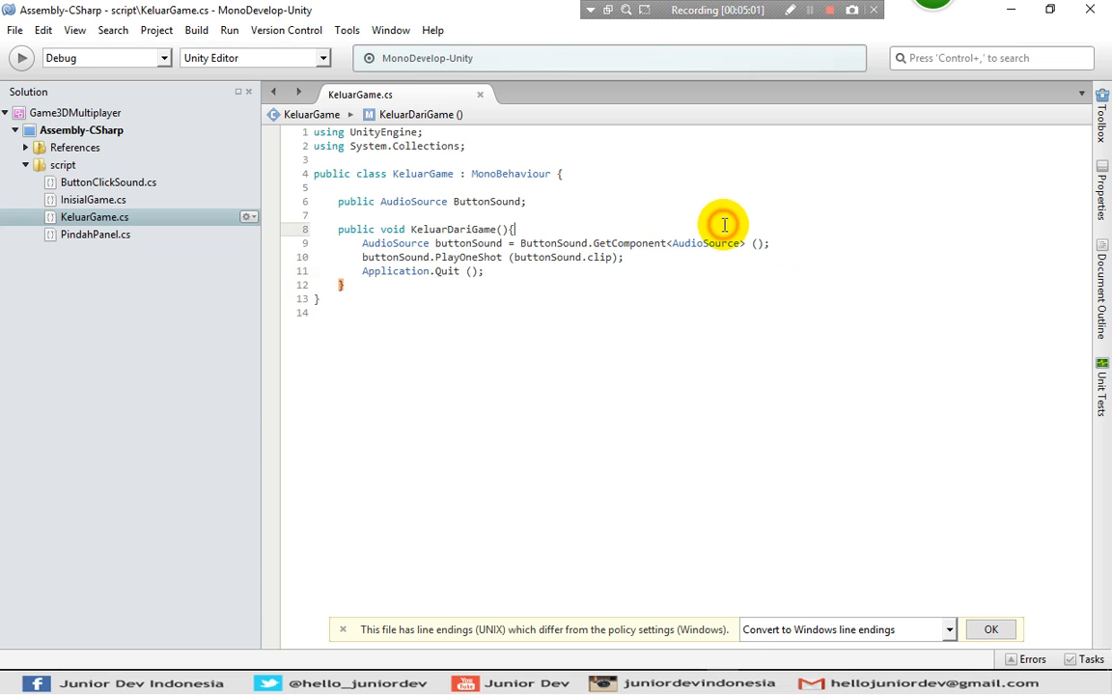
Switch to Unity, assign Click Button Sound as the Button Sound of Tombol Ya Keluar's Keluar Game script, and save the scene.
{"action": "key", "text": "alt+Tab"}
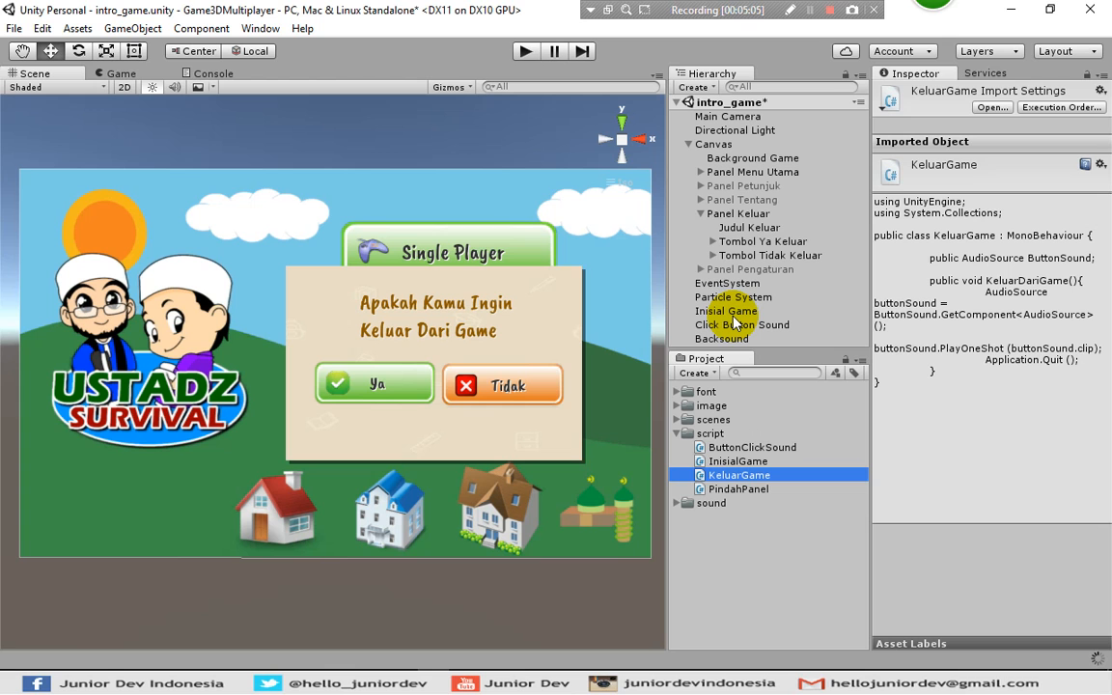
{"action": "left_click", "coordinate": [731, 244]}
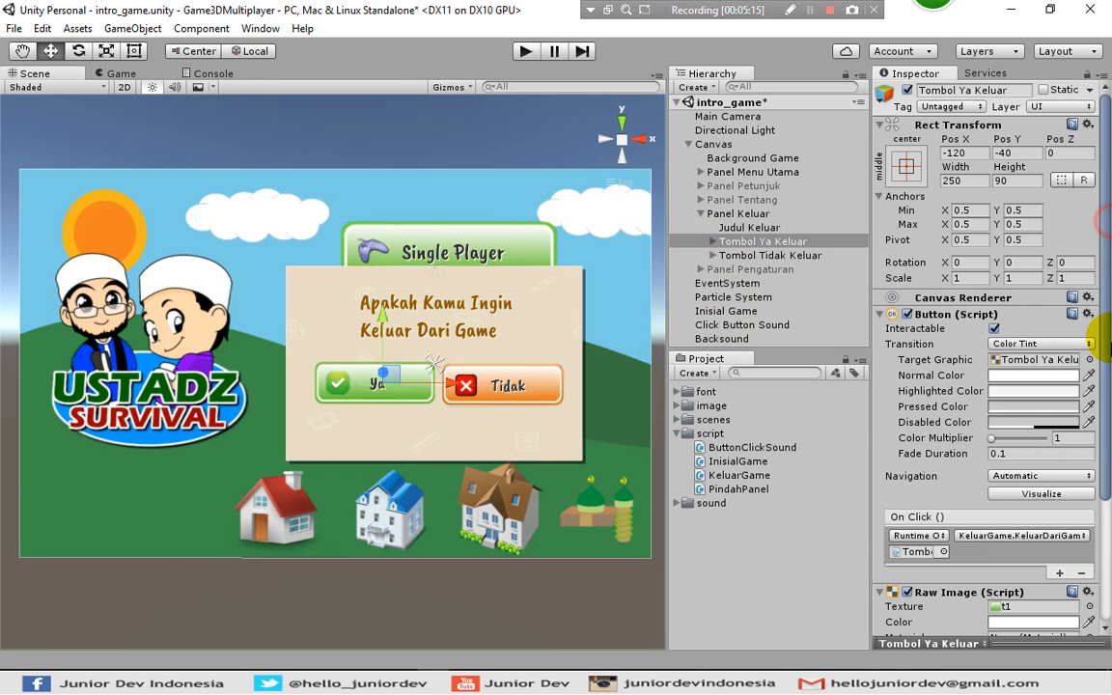
{"action": "left_click_drag", "start_coordinate": [1108, 345], "coordinate": [1107, 533]}
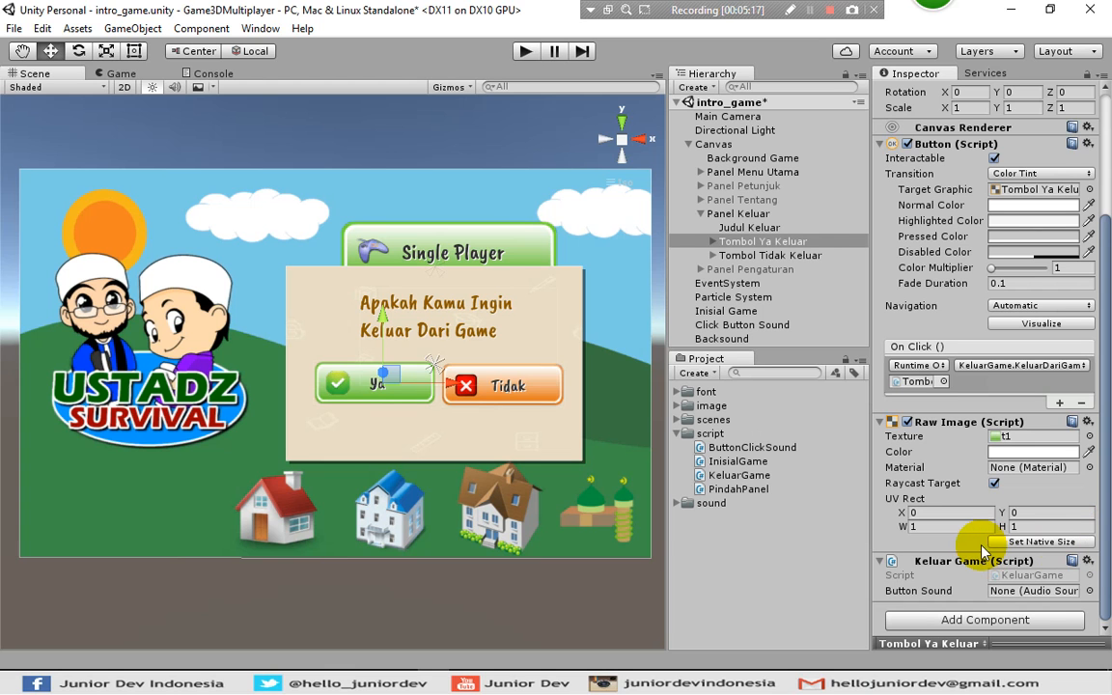
{"action": "left_click", "coordinate": [898, 594]}
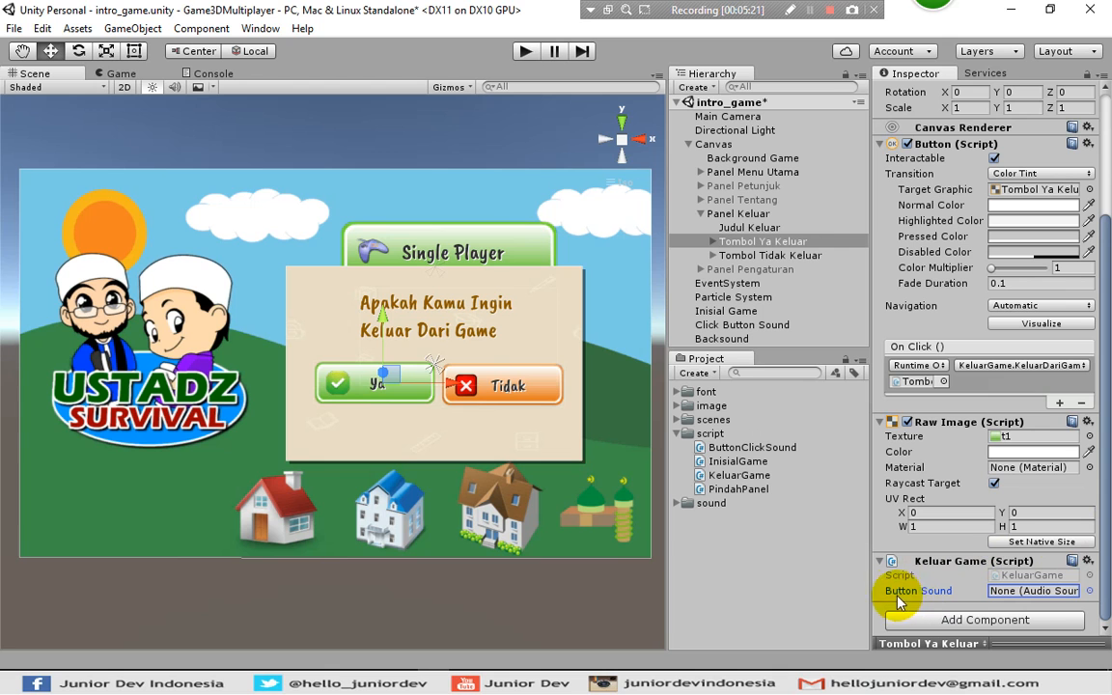
{"action": "left_click", "coordinate": [1089, 591]}
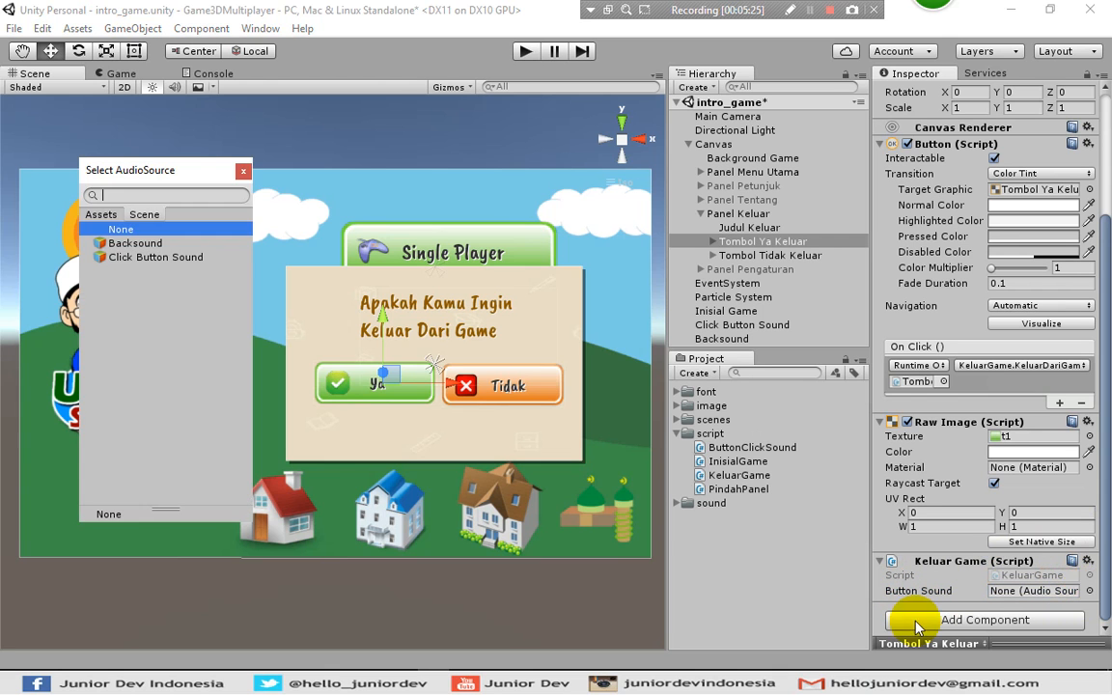
{"action": "left_click", "coordinate": [145, 258]}
{"action": "left_click", "coordinate": [243, 171]}
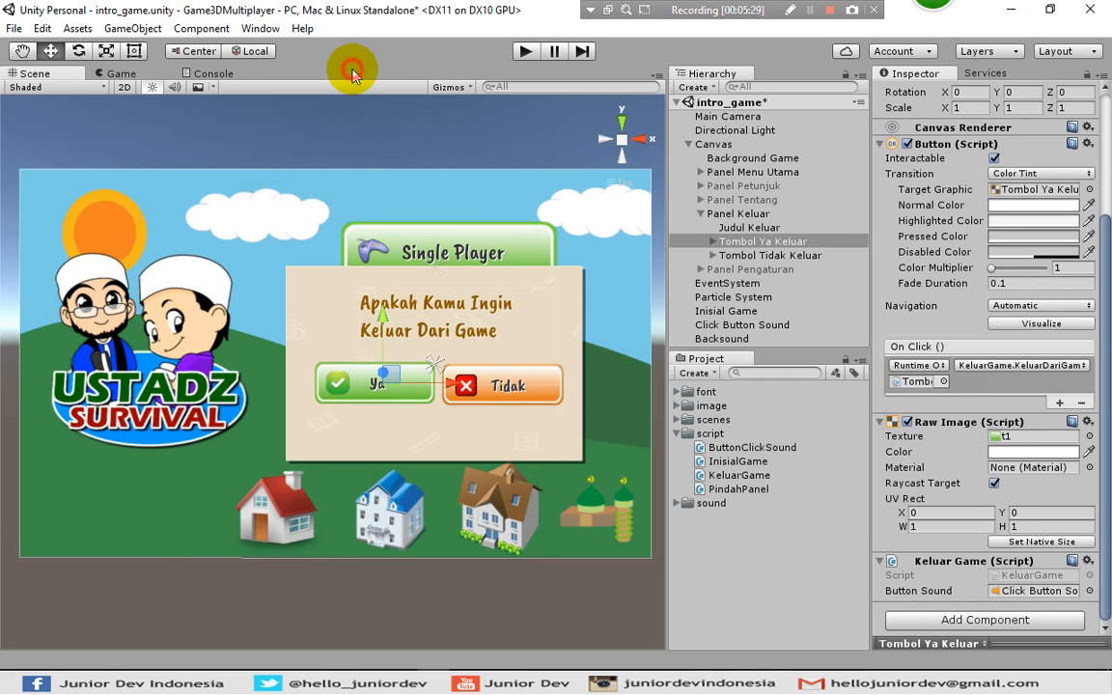
{"action": "key", "text": "ctrl+s"}
Deactivate Panel Keluar and run the game in play mode.
{"action": "left_click", "coordinate": [750, 218]}
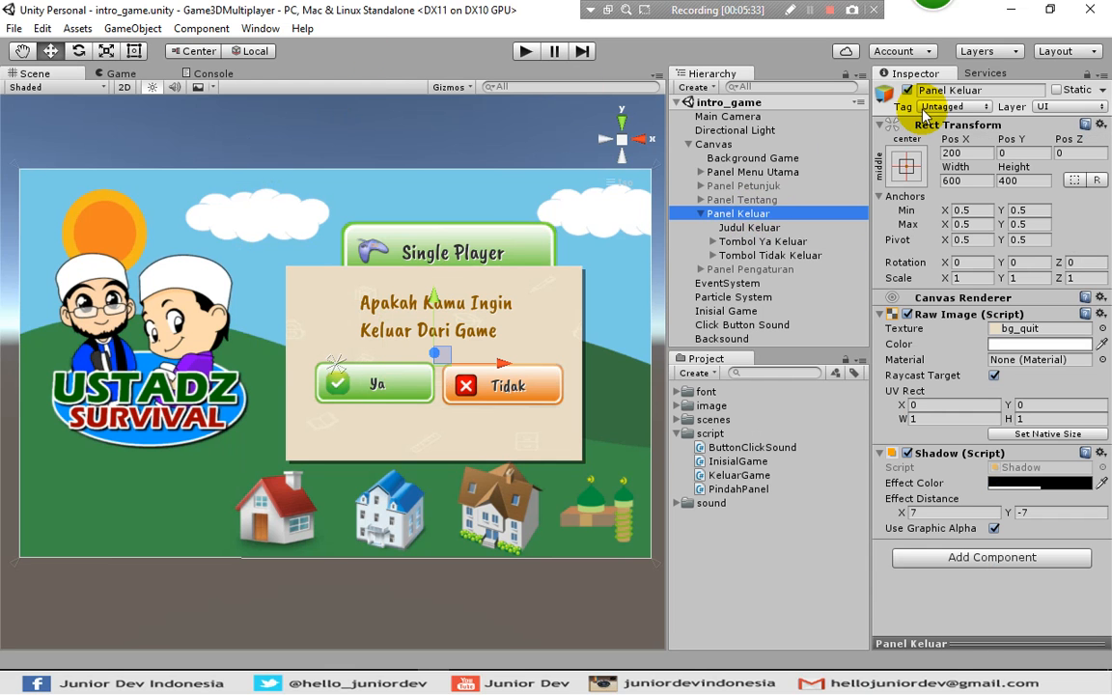
{"action": "left_click", "coordinate": [909, 92]}
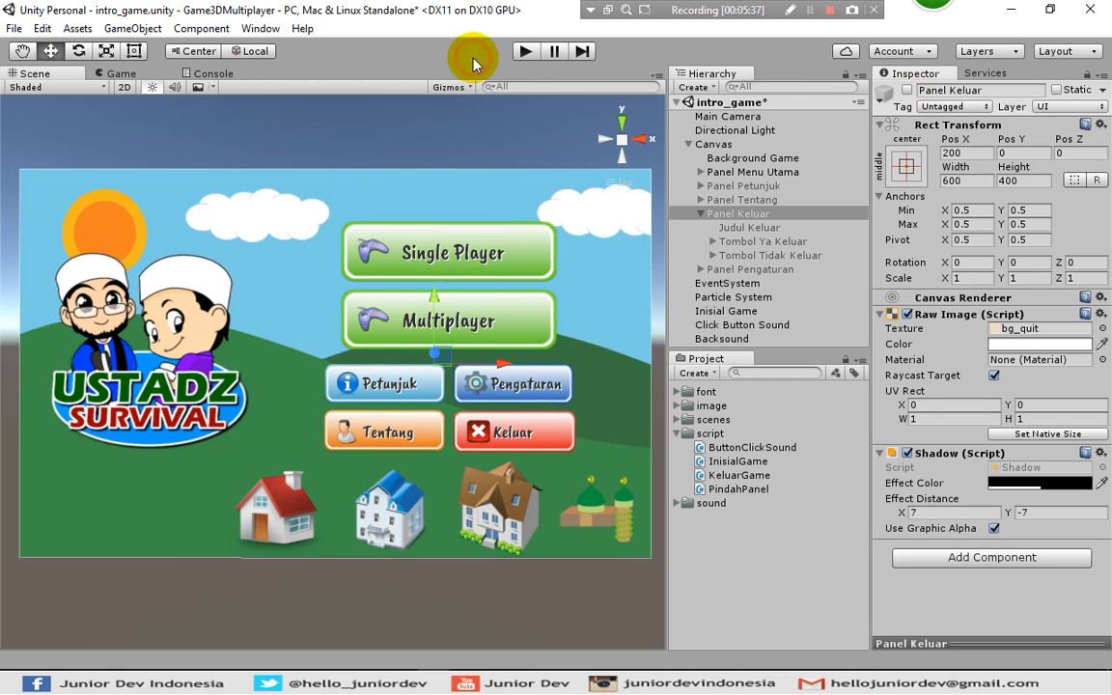
{"action": "left_click", "coordinate": [526, 51]}
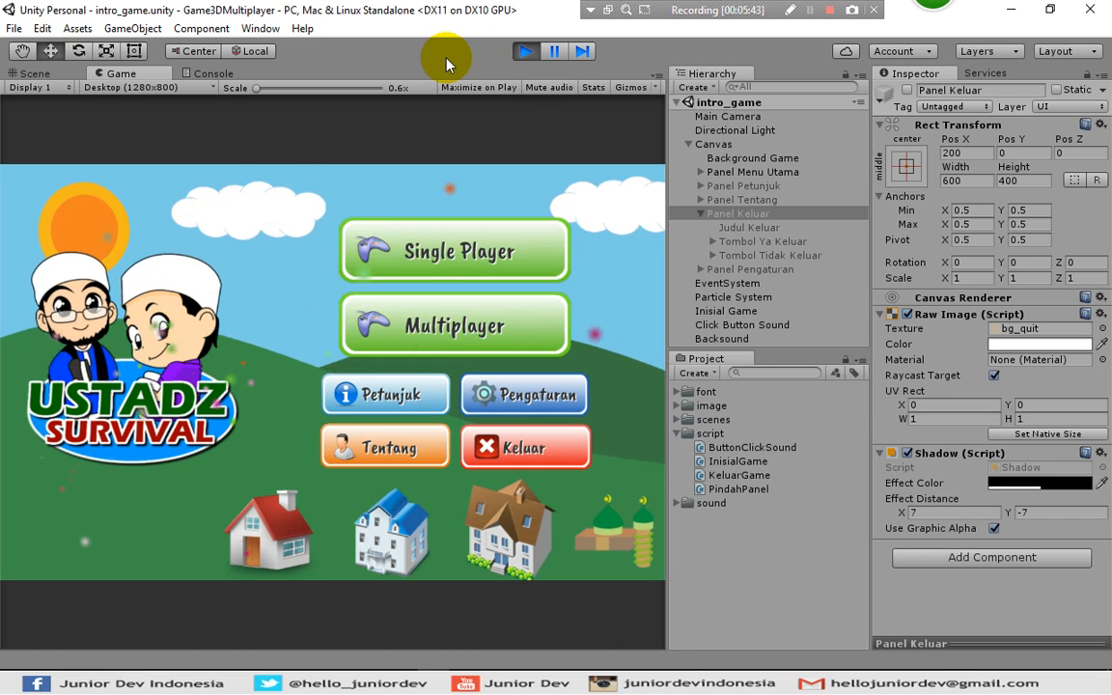
Test the Ya and Tidak buttons of the exit dialog with Backsound muted, and stop play mode.
{"action": "left_click", "coordinate": [724, 339]}
{"action": "left_click", "coordinate": [993, 244]}
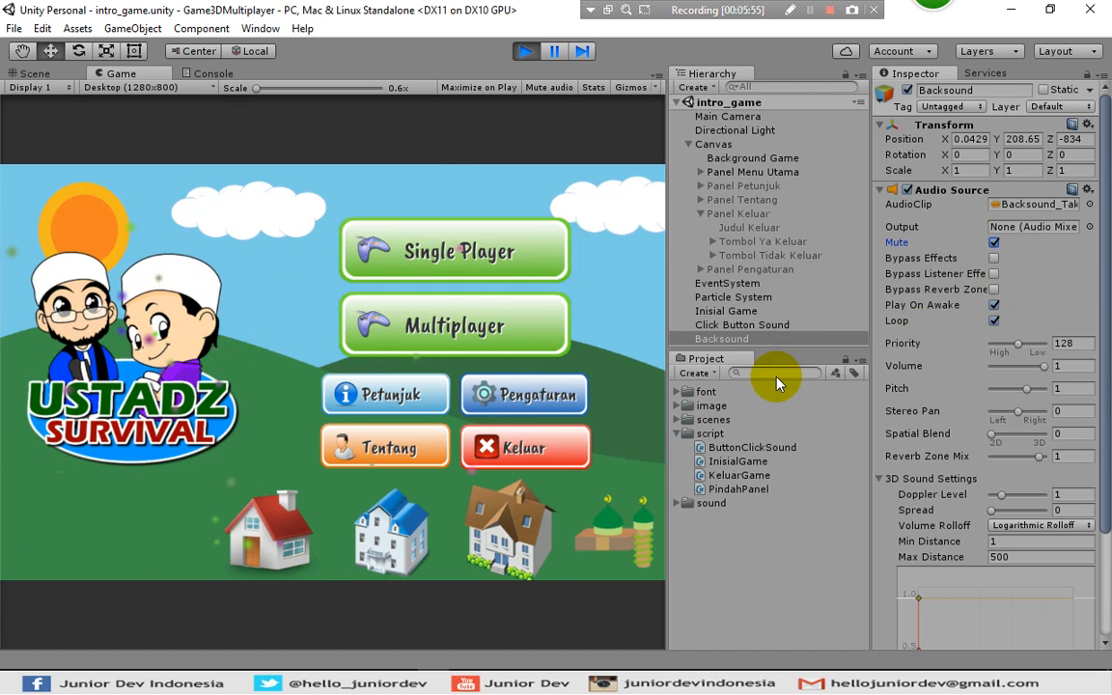
{"action": "left_click", "coordinate": [502, 456]}
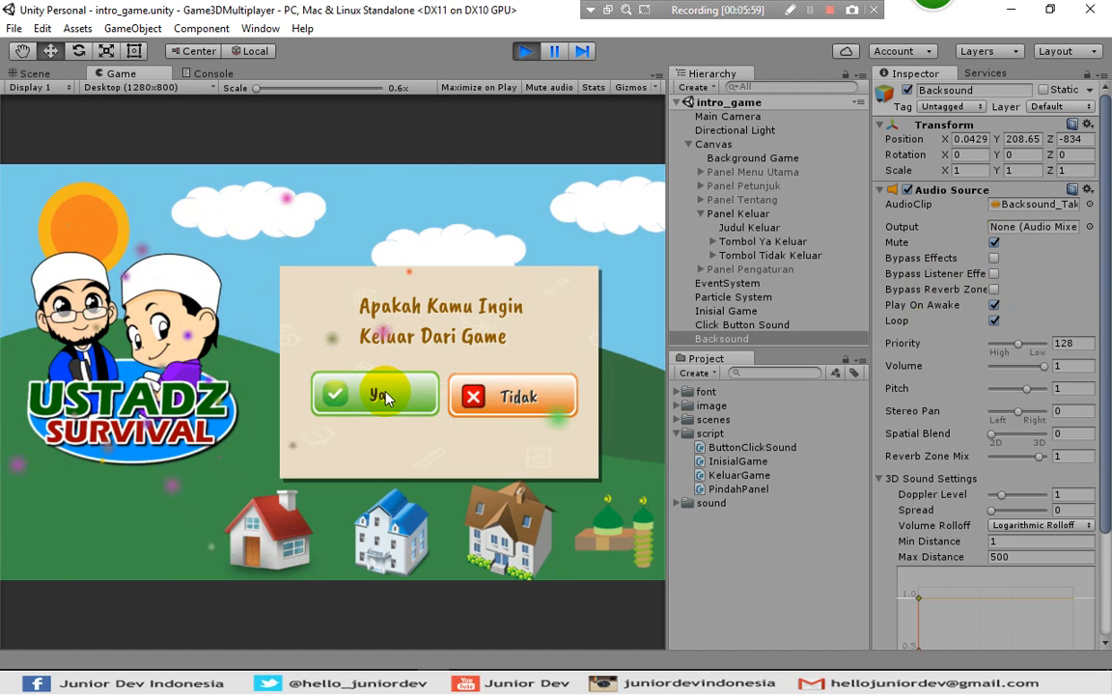
{"action": "left_click", "coordinate": [385, 396]}
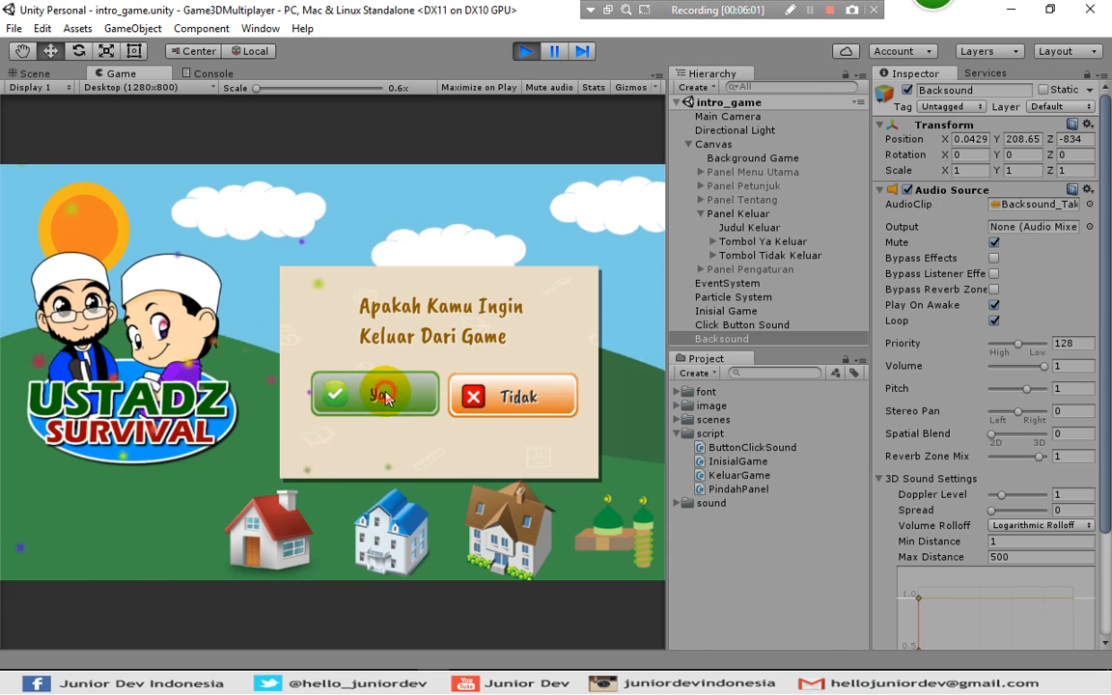
{"action": "left_click", "coordinate": [384, 400]}
{"action": "left_click", "coordinate": [373, 391]}
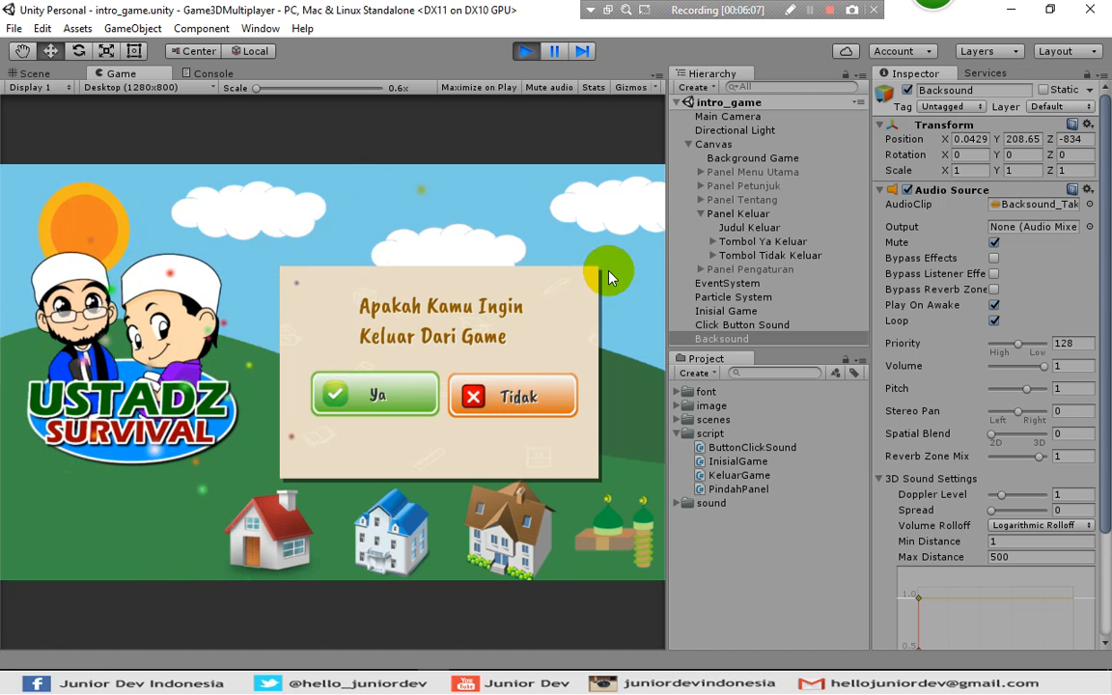
{"action": "left_click", "coordinate": [490, 399]}
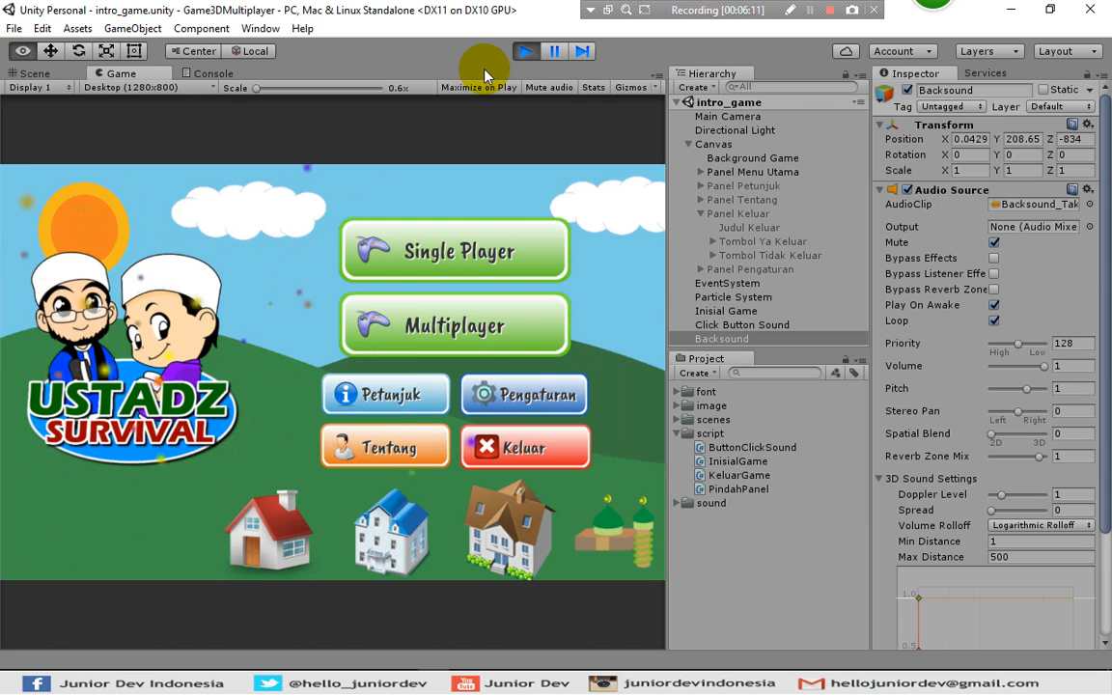
{"action": "left_click", "coordinate": [525, 51]}
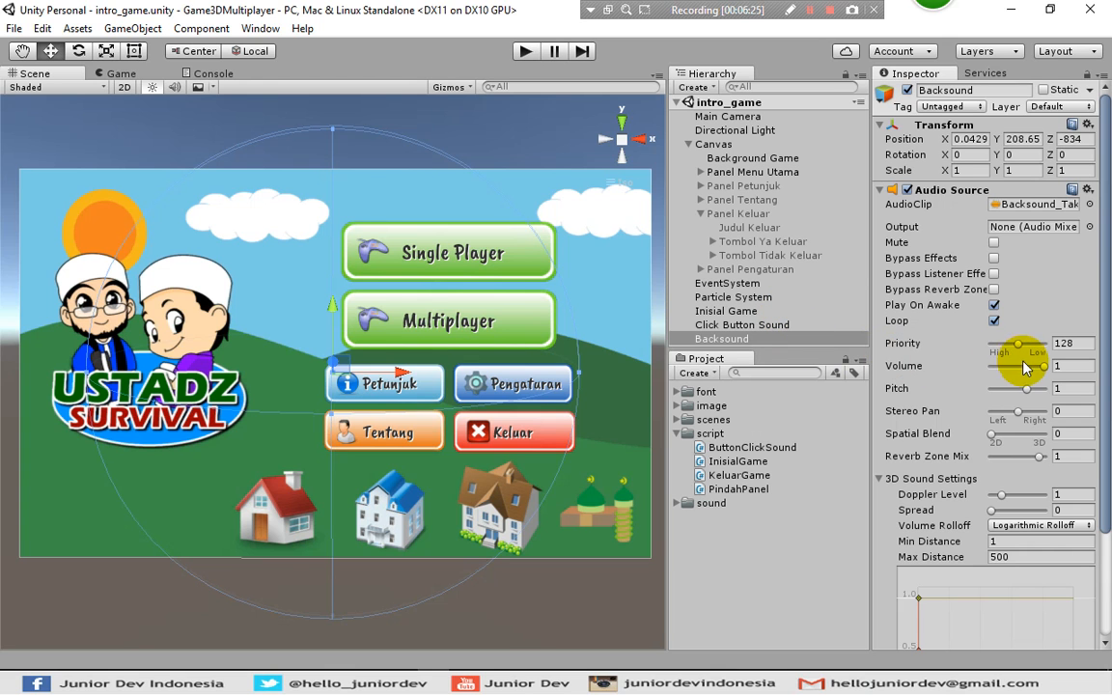
Set the Backsound audio source's volume to 0.25 and save the scene.
{"action": "left_click_drag", "start_coordinate": [1026, 370], "coordinate": [1005, 373]}
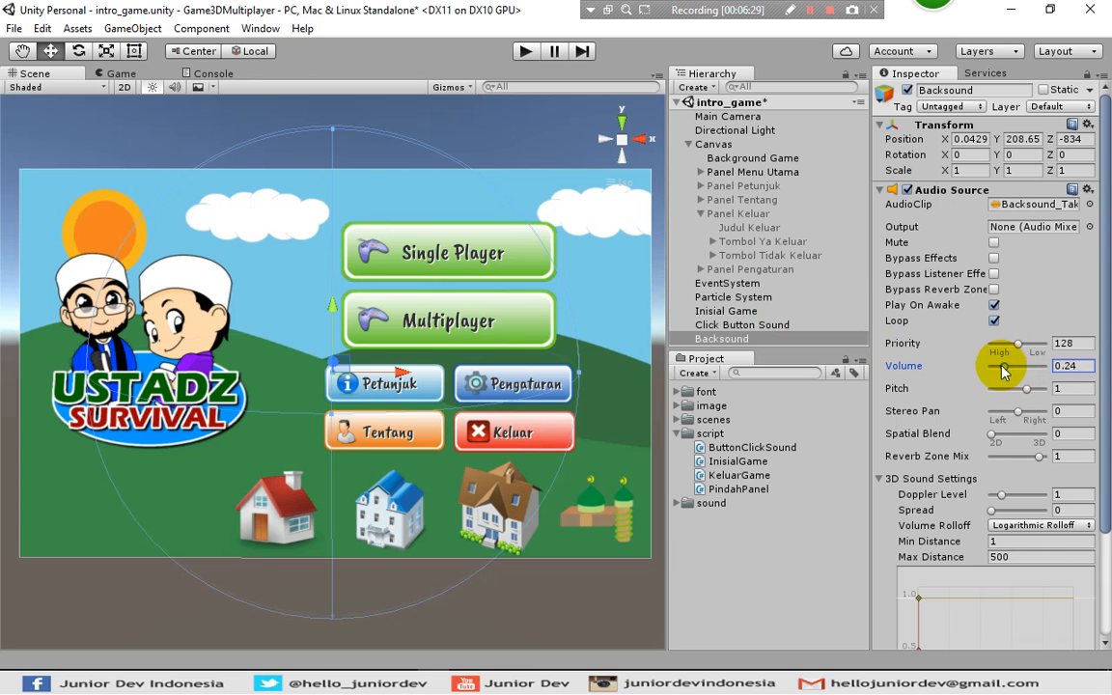
{"action": "left_click", "coordinate": [1072, 366]}
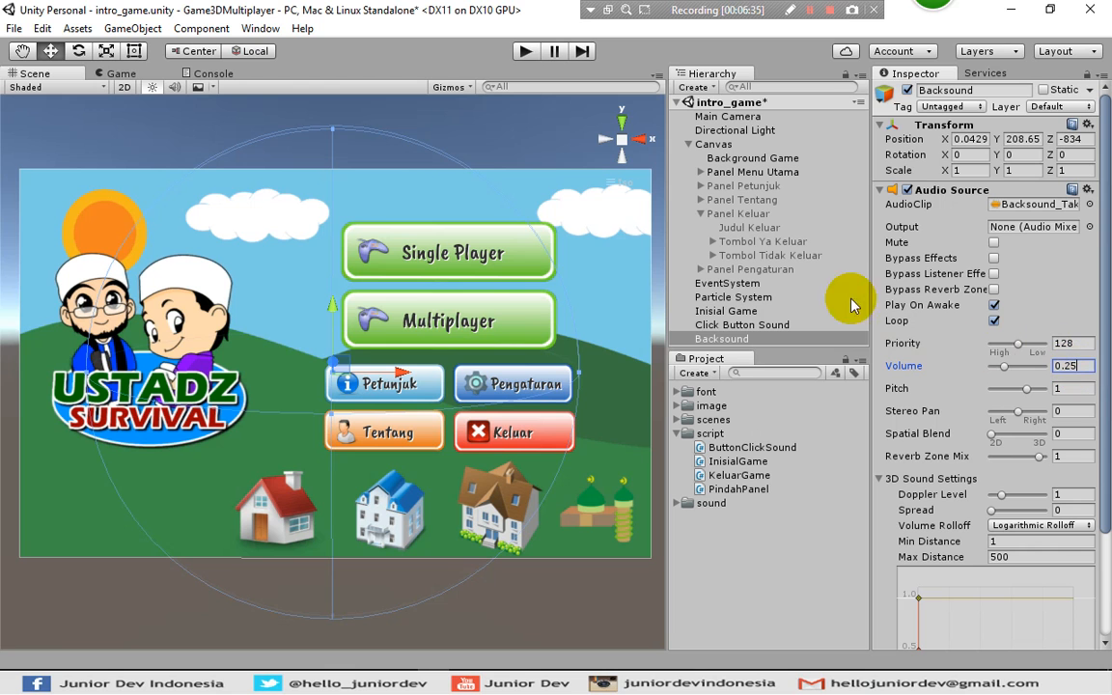
{"action": "left_click", "coordinate": [748, 327]}
{"action": "left_click", "coordinate": [748, 339]}
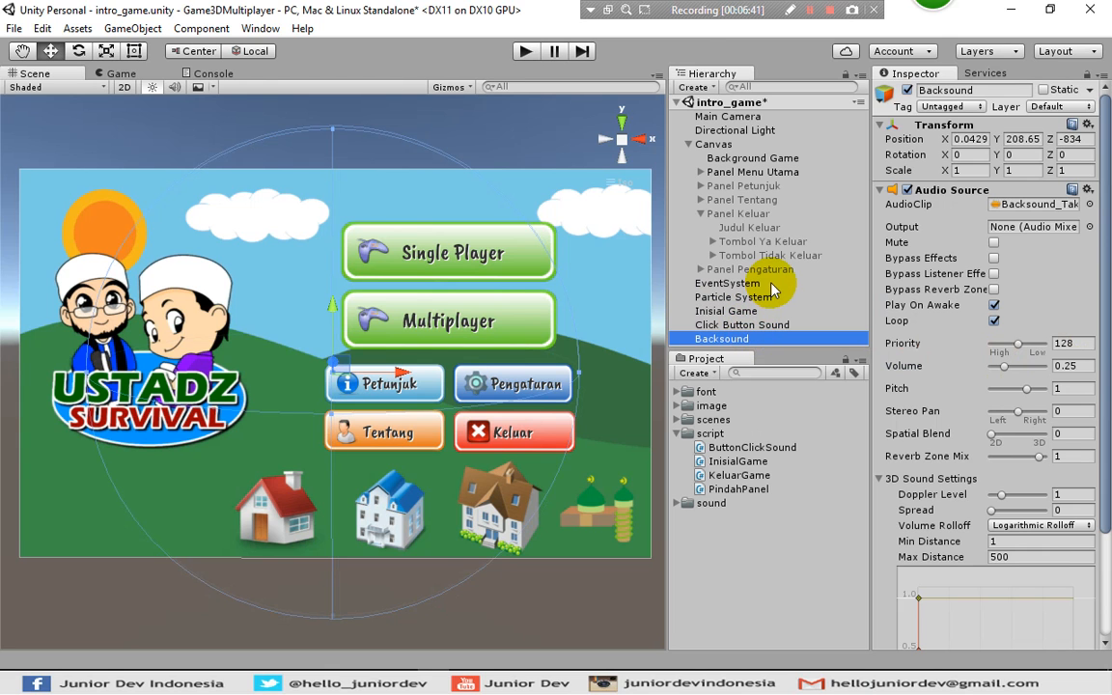
{"action": "left_click", "coordinate": [383, 51]}
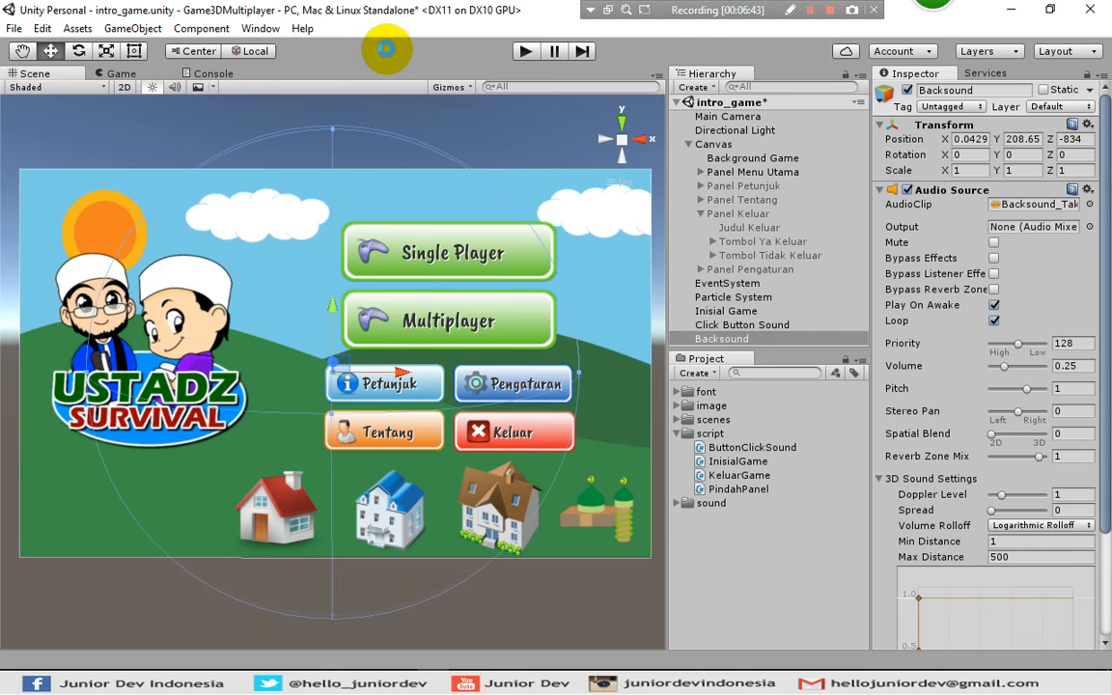
{"action": "key", "text": "ctrl+s"}
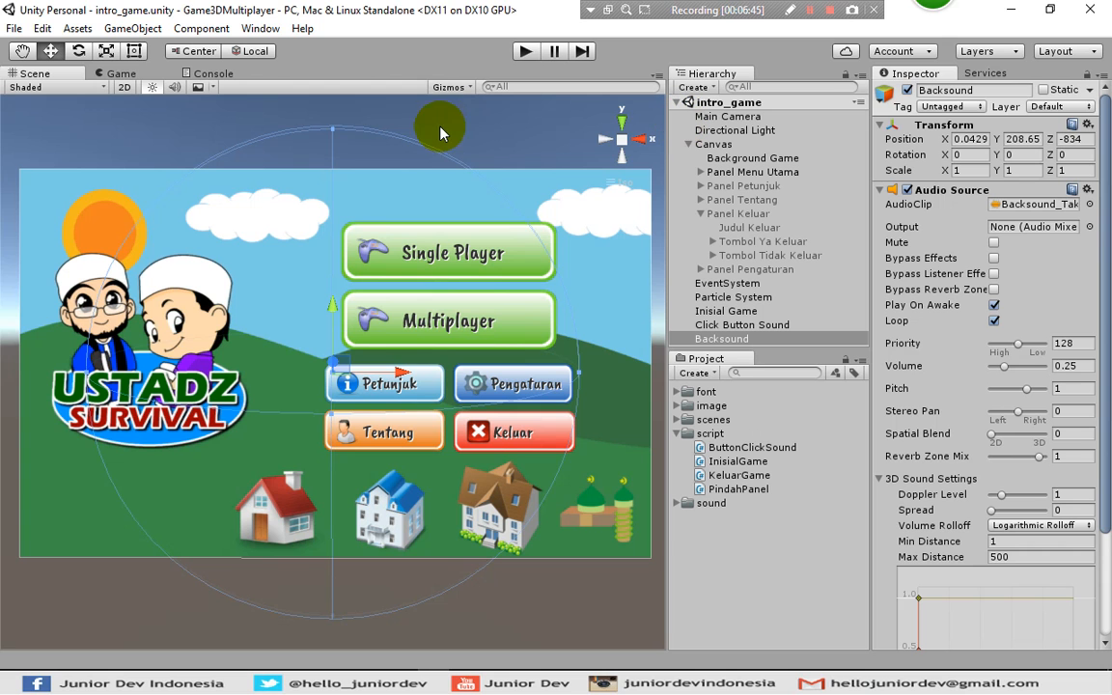
Create a new scene and save it as mulai_singleplayer in the scenes folder.
{"action": "left_click", "coordinate": [15, 31]}
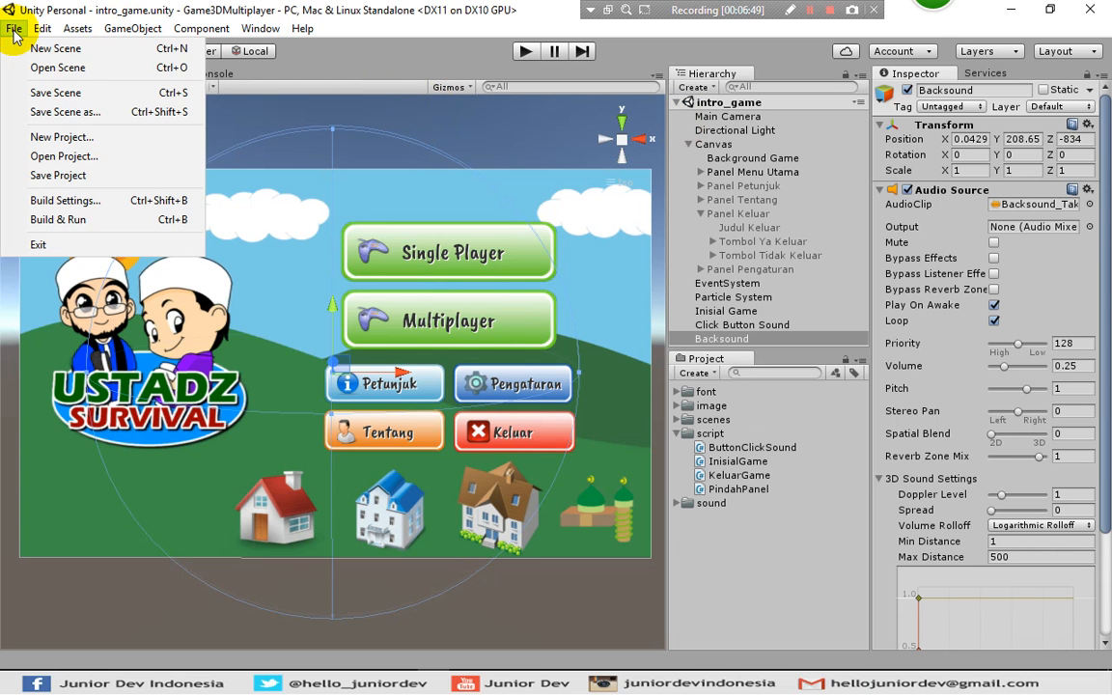
{"action": "left_click", "coordinate": [31, 48]}
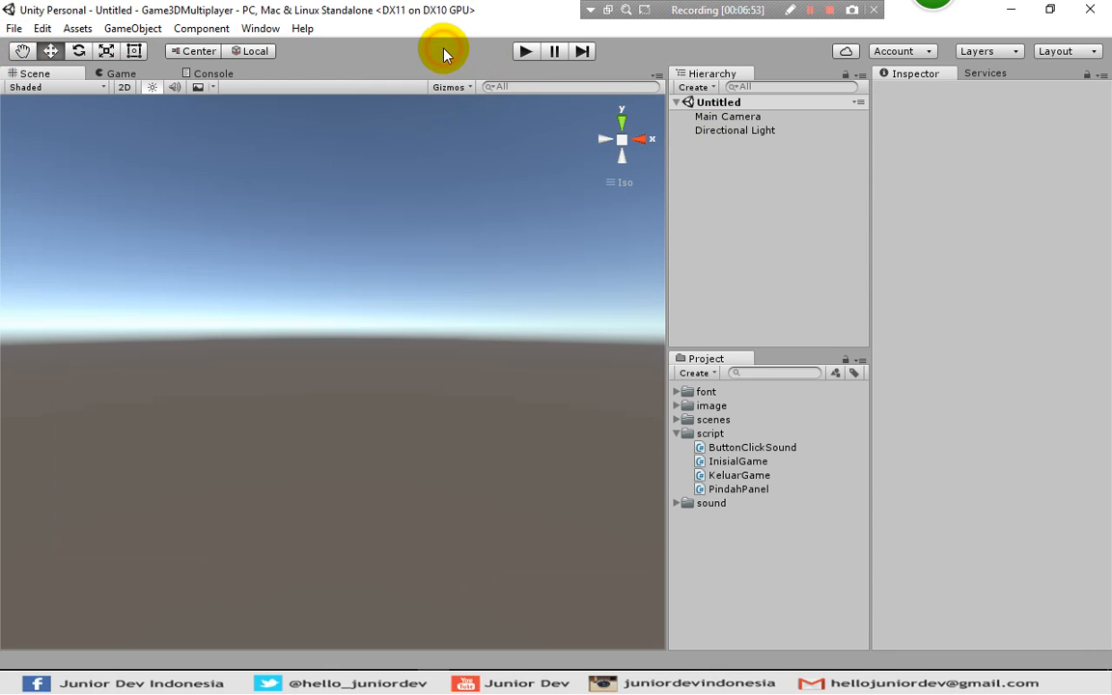
{"action": "key", "text": "ctrl+s"}
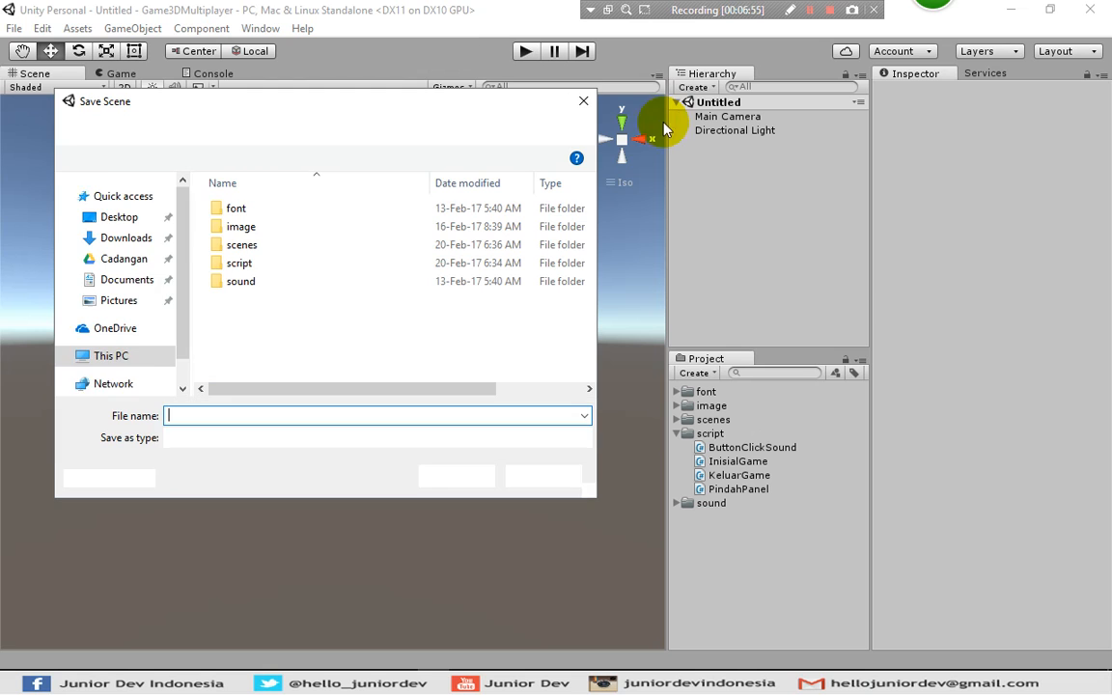
{"action": "left_click", "coordinate": [253, 247]}
{"action": "double_click", "coordinate": [256, 249]}
{"action": "left_click", "coordinate": [239, 414]}
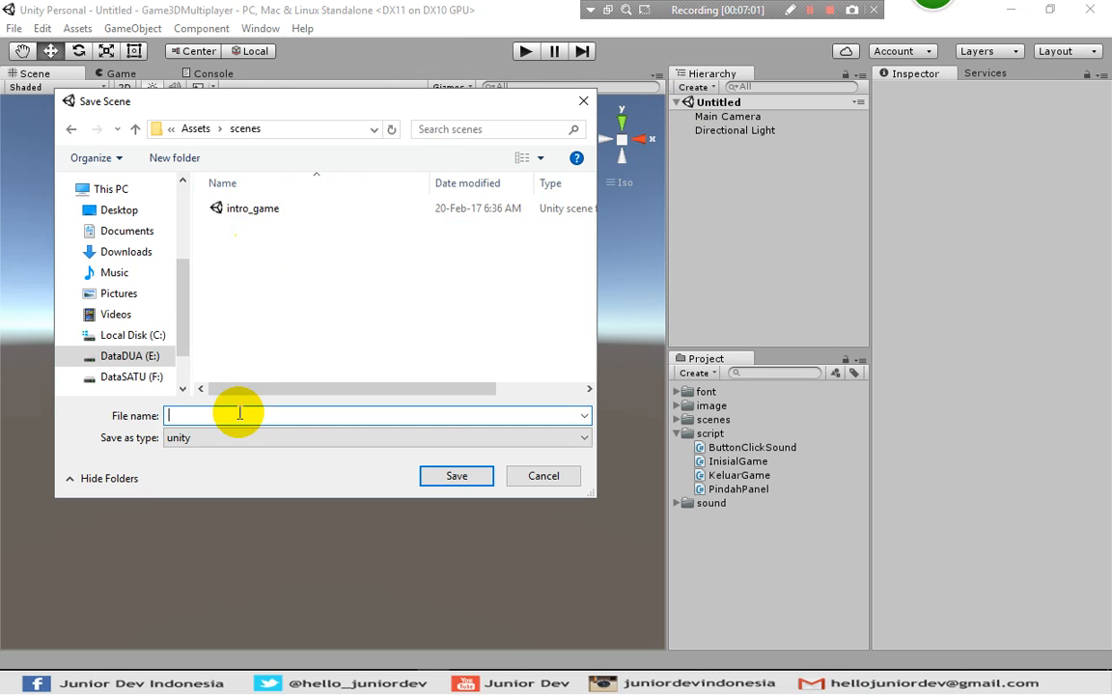
{"action": "type", "text": "mulai_singleplayer"}
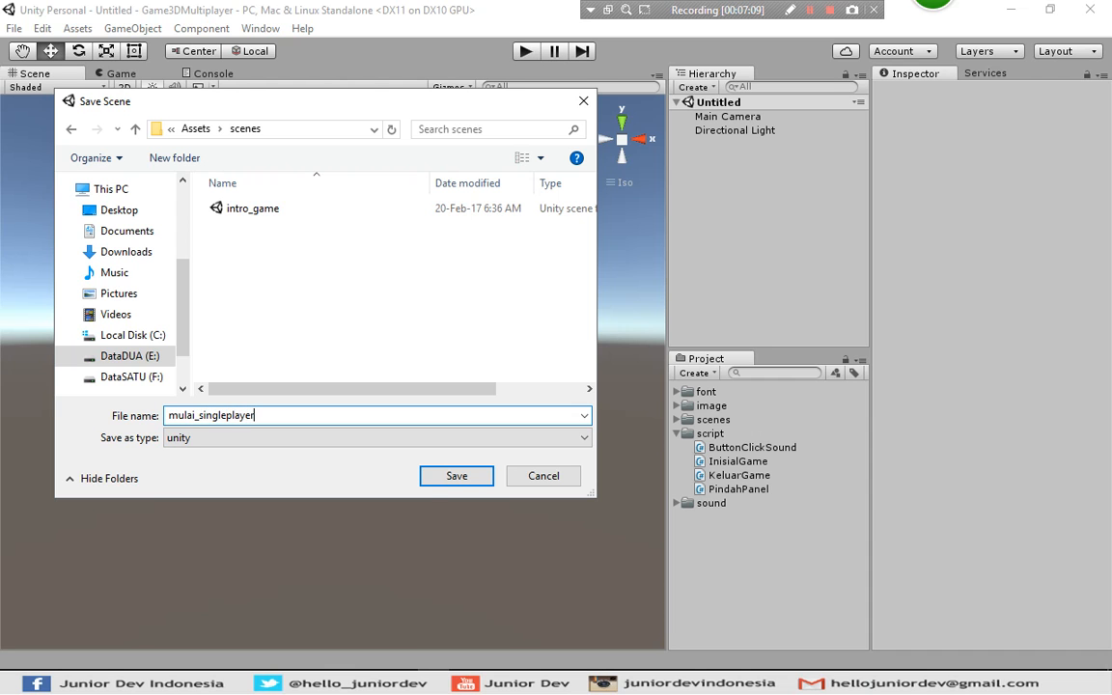
{"action": "key", "text": "Return"}
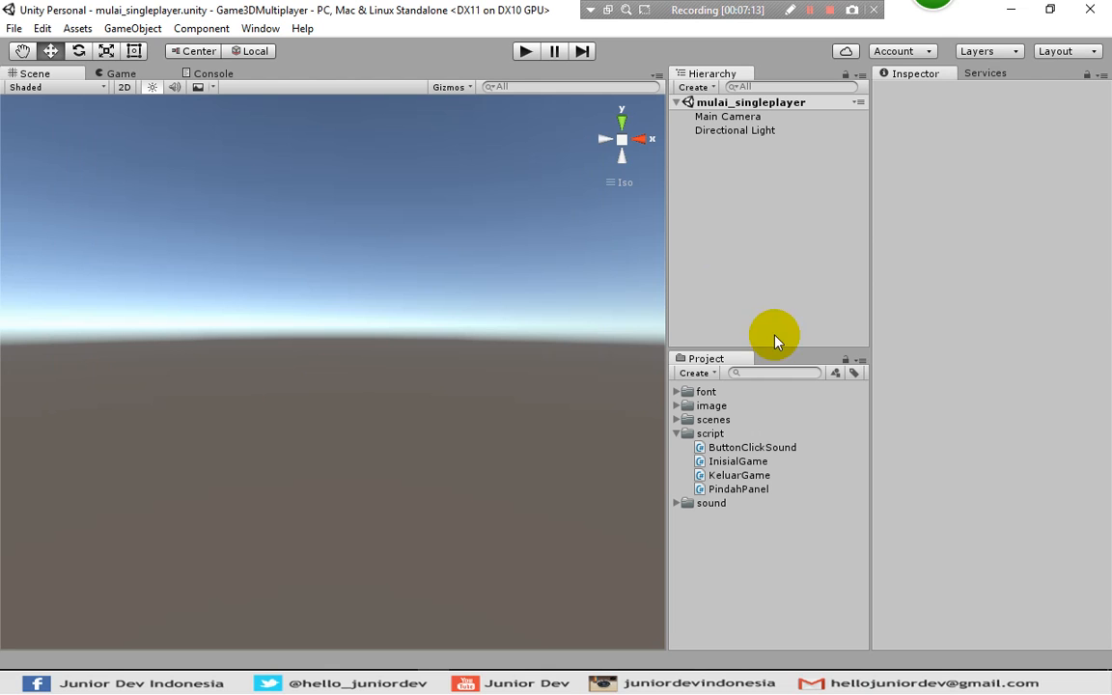
Create another new scene and save it as mulai_multiplayer in the scenes folder.
{"action": "left_click", "coordinate": [14, 28]}
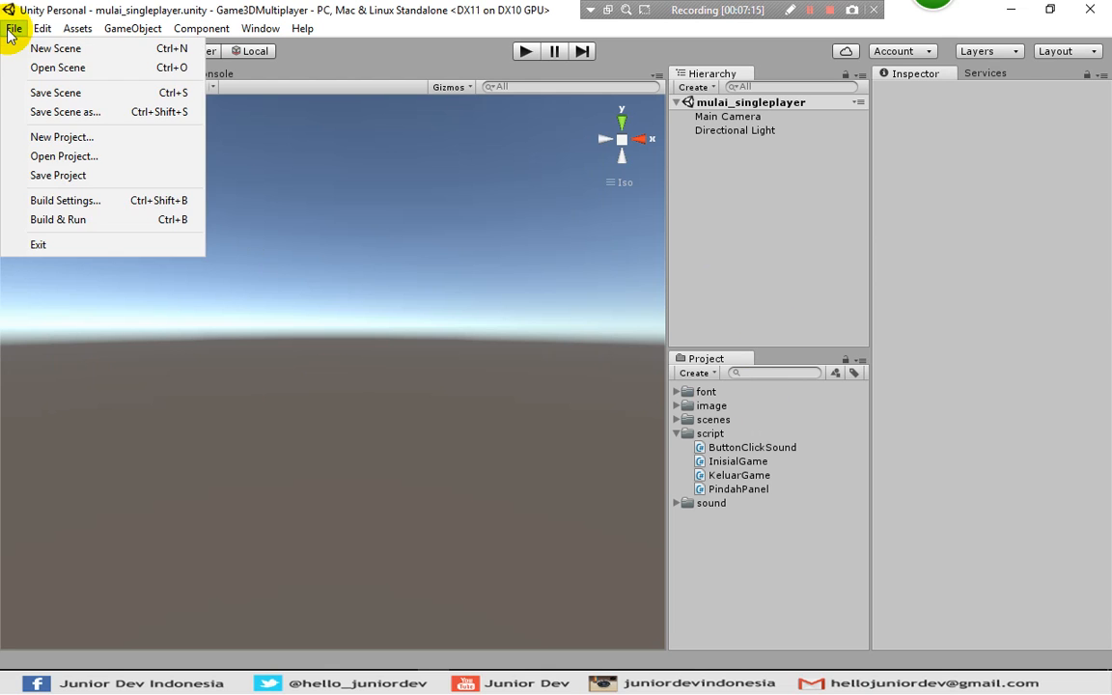
{"action": "left_click", "coordinate": [55, 48]}
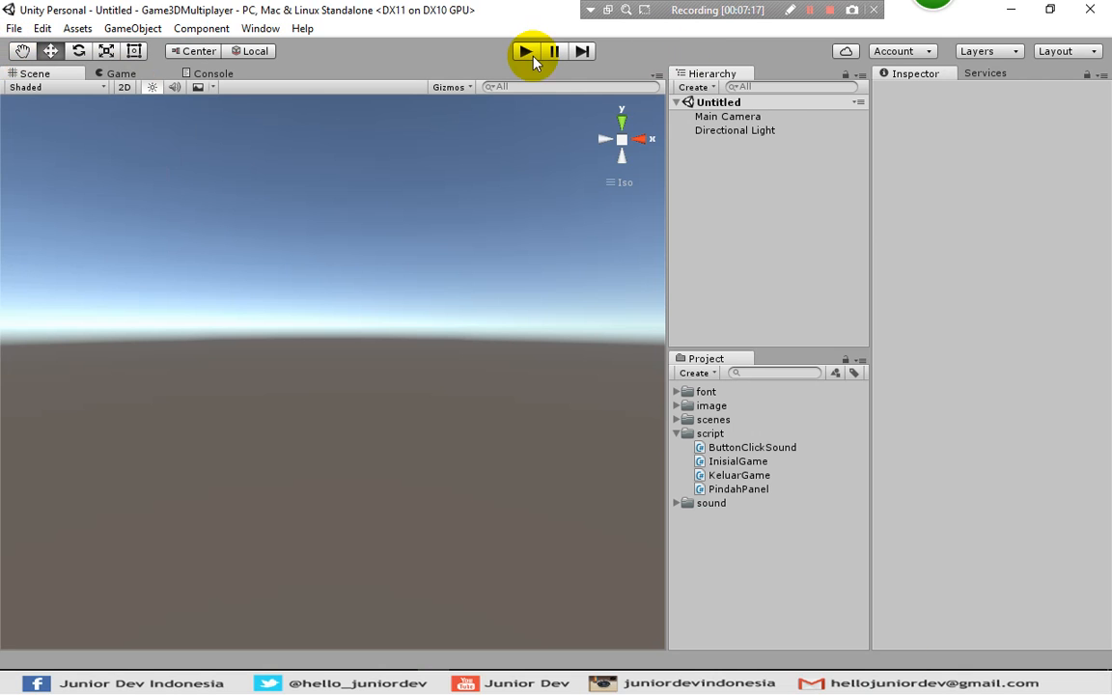
{"action": "key", "text": "ctrl+s"}
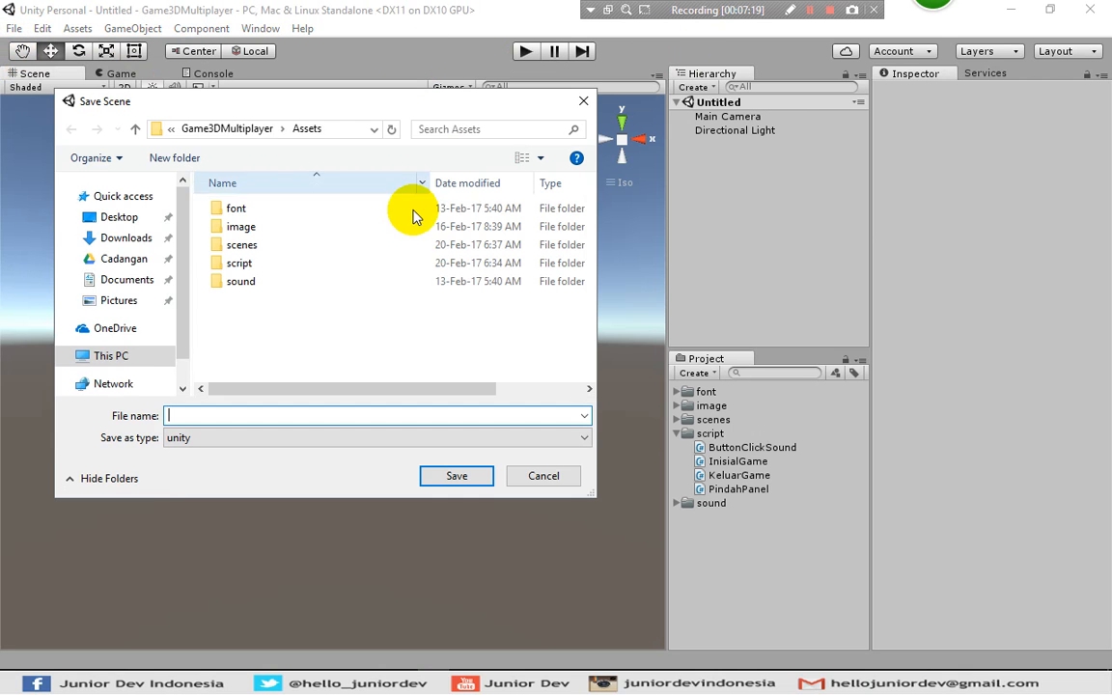
{"action": "left_click", "coordinate": [344, 247]}
{"action": "left_click", "coordinate": [273, 413]}
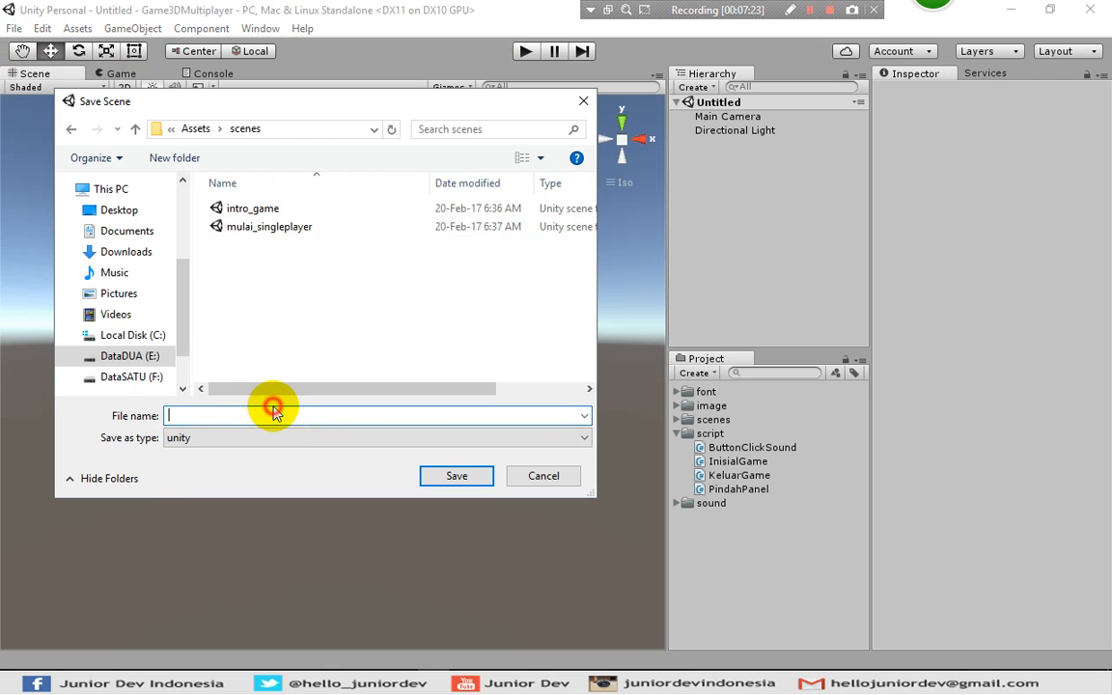
{"action": "type", "text": "mula"}
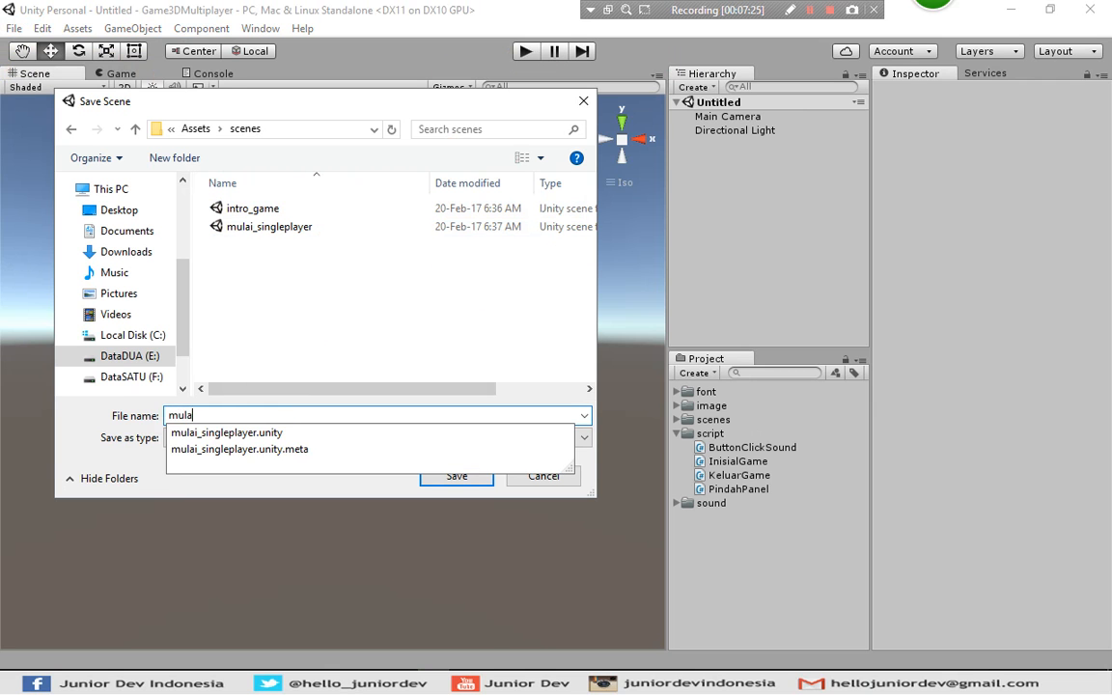
{"action": "type", "text": "i_"}
{"action": "left_click", "coordinate": [273, 413]}
{"action": "type", "text": "mul"}
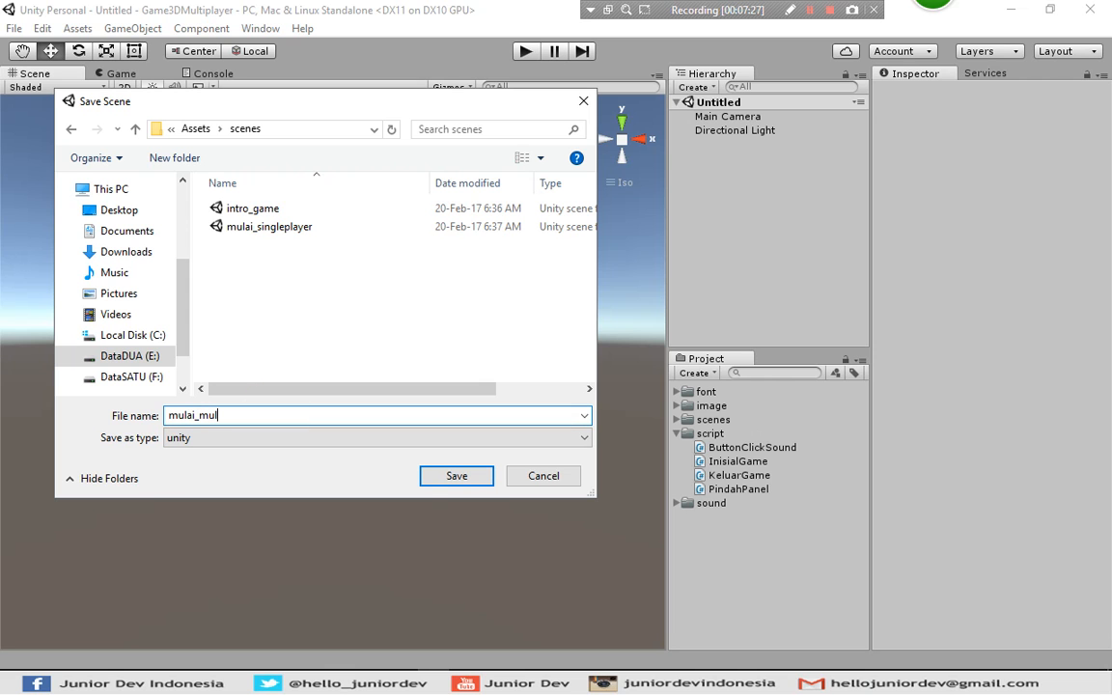
{"action": "type", "text": "tiplayer"}
{"action": "key", "text": "Return"}
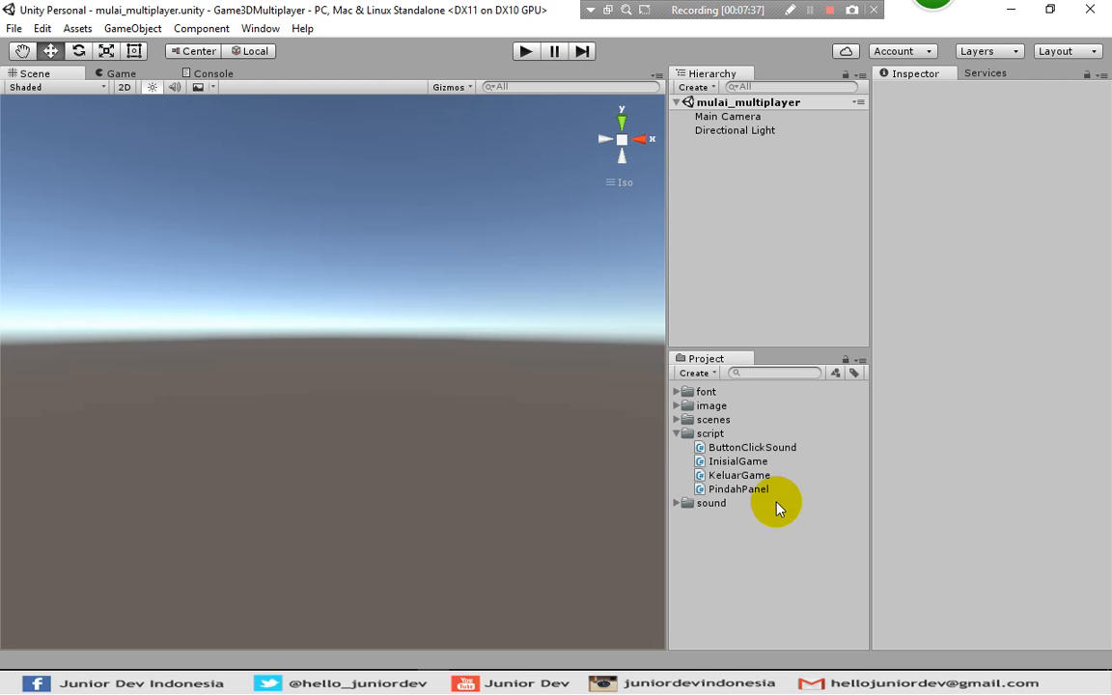
Open the intro_game scene from the project's scenes folder.
{"action": "left_click", "coordinate": [679, 419]}
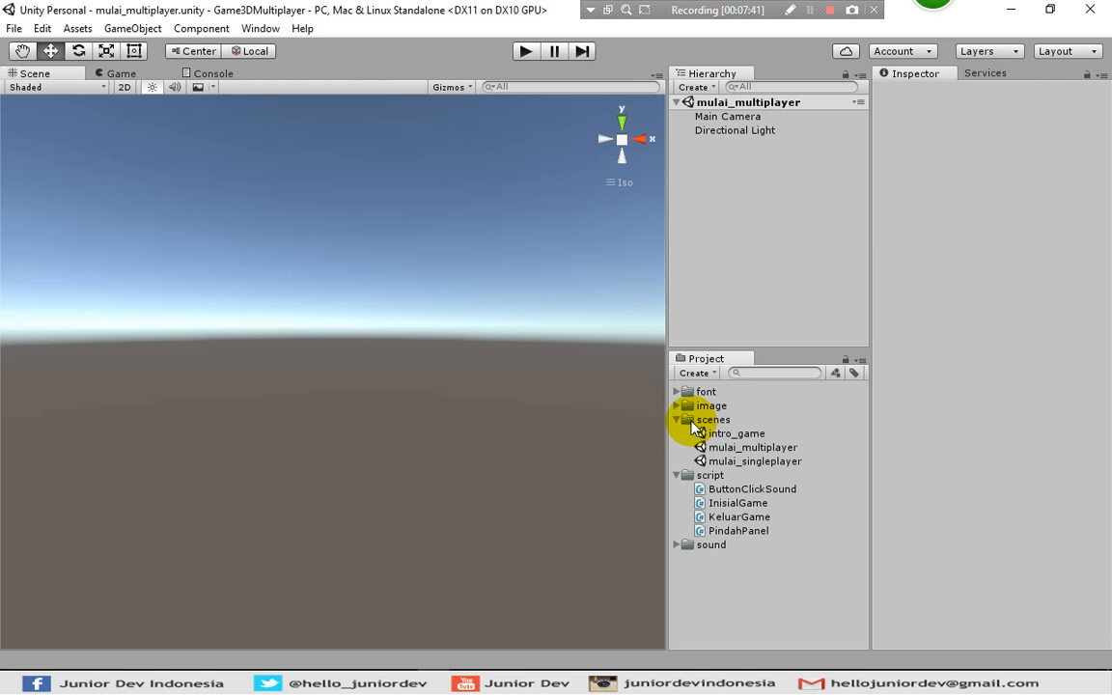
{"action": "double_click", "coordinate": [716, 436]}
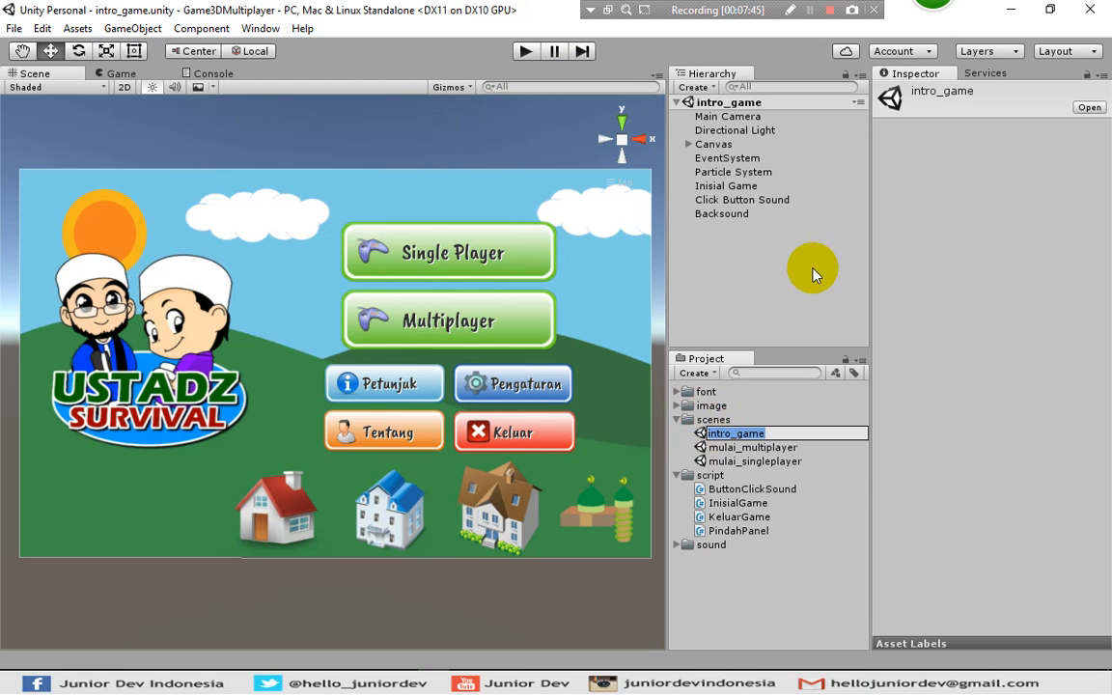
{"action": "left_click", "coordinate": [767, 251]}
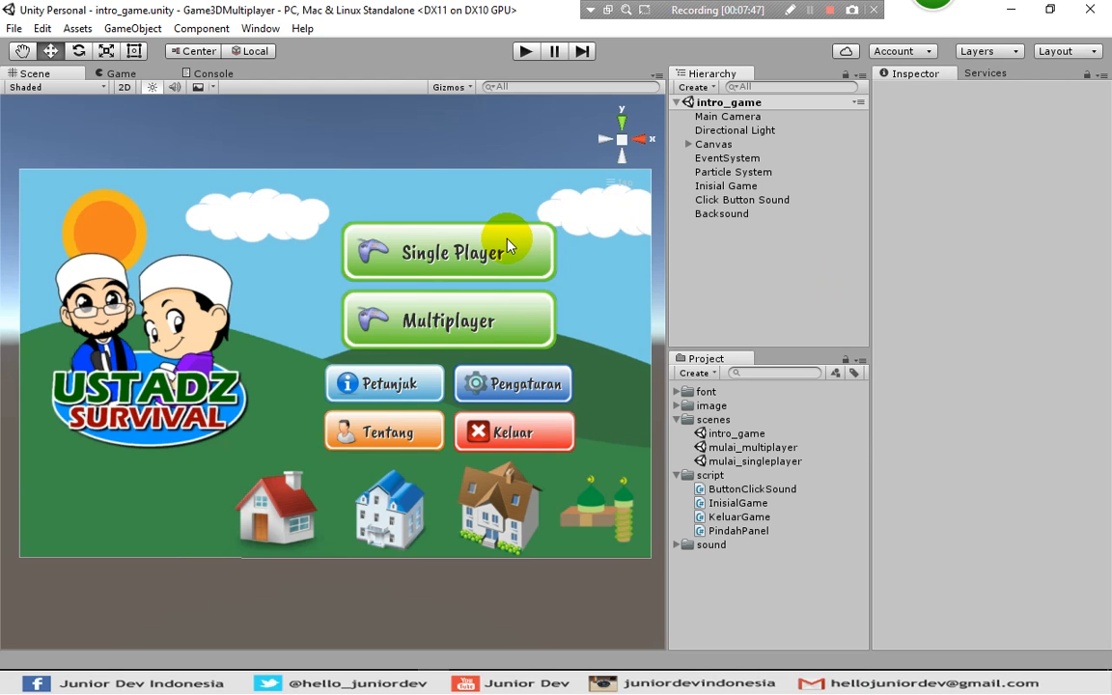
Add a new C# script component named PindahScene to the Tombol Single Player button.
{"action": "left_click", "coordinate": [454, 251]}
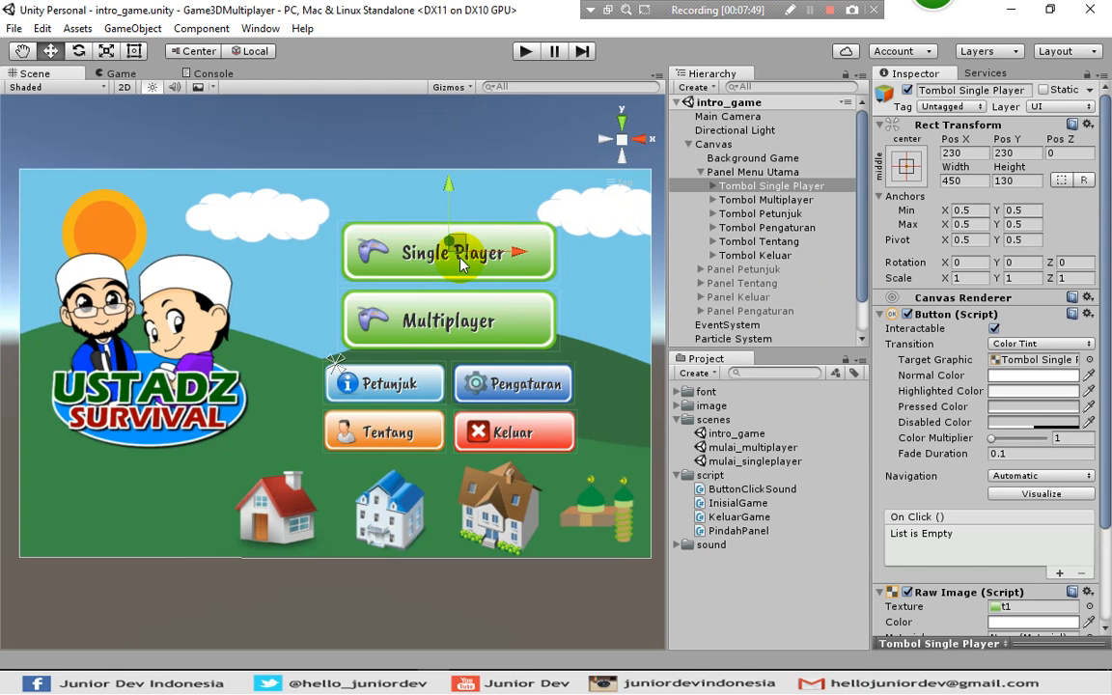
{"action": "scroll", "coordinate": [1106, 278], "scroll_direction": "down", "scroll_amount": 3}
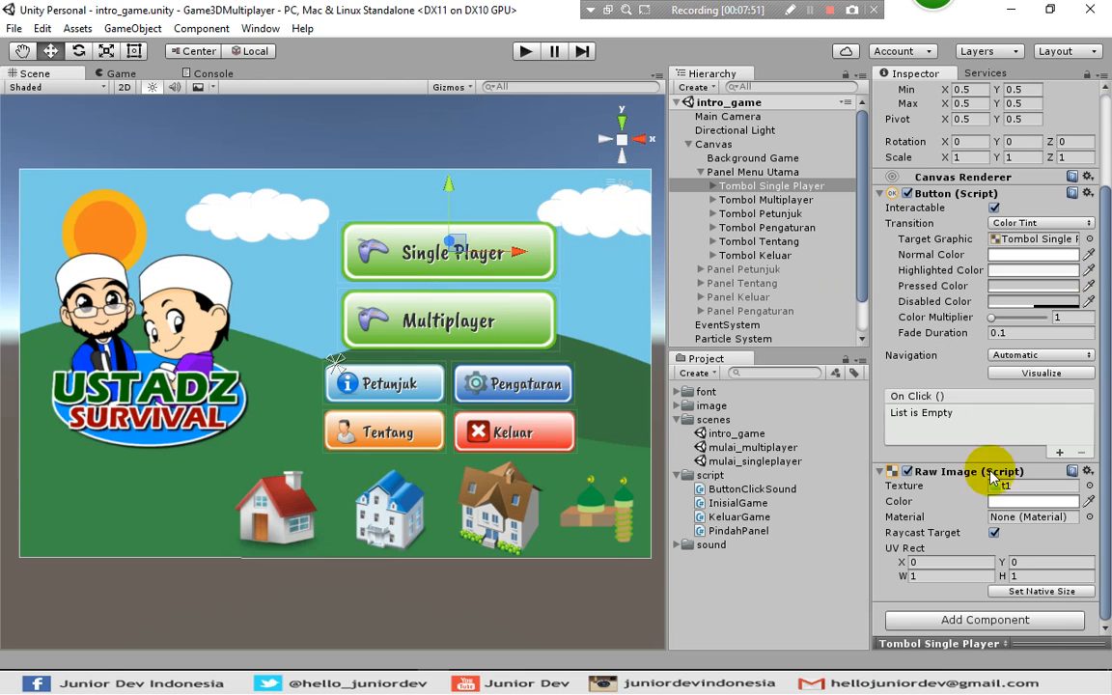
{"action": "left_click", "coordinate": [941, 626]}
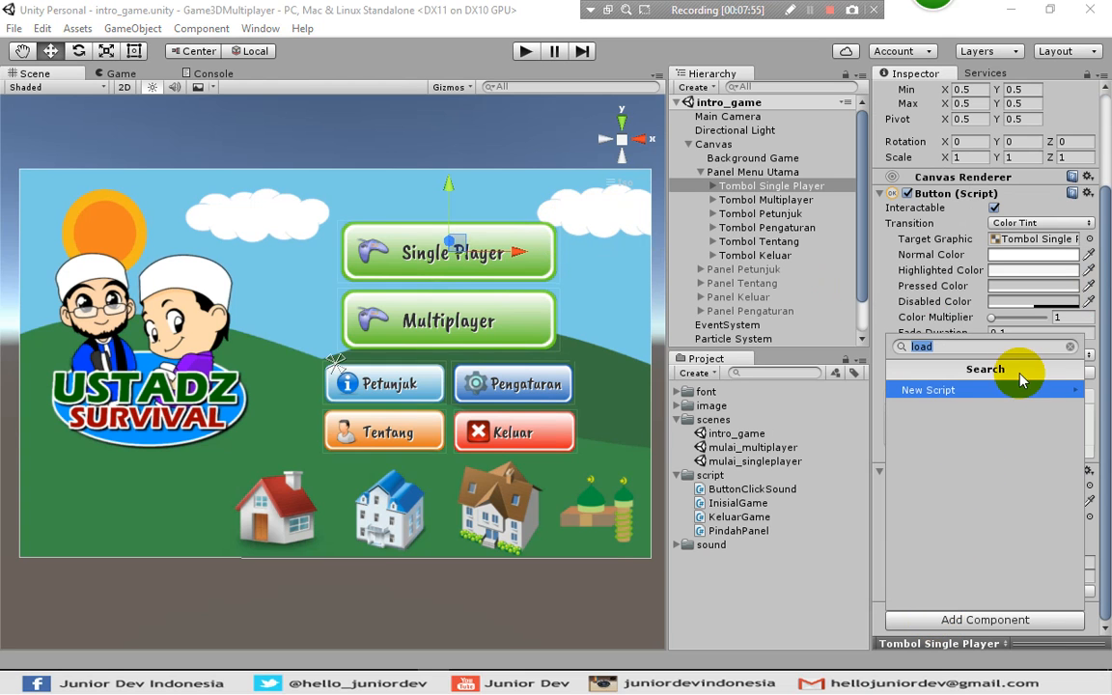
{"action": "key", "text": "BackSpace"}
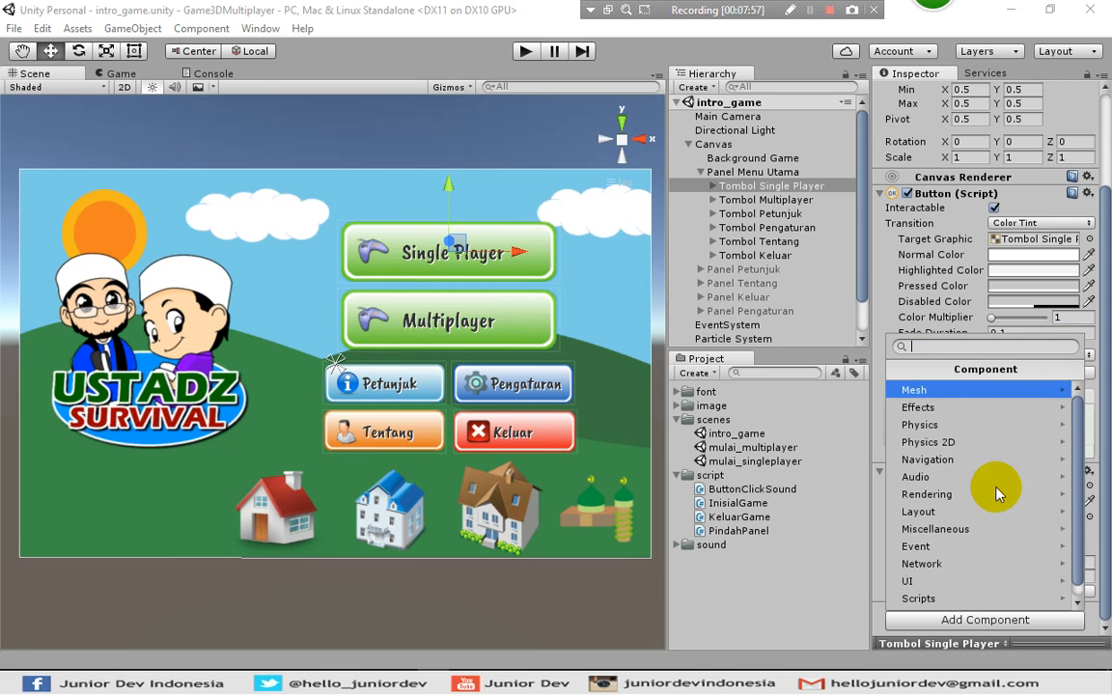
{"action": "left_click", "coordinate": [951, 602]}
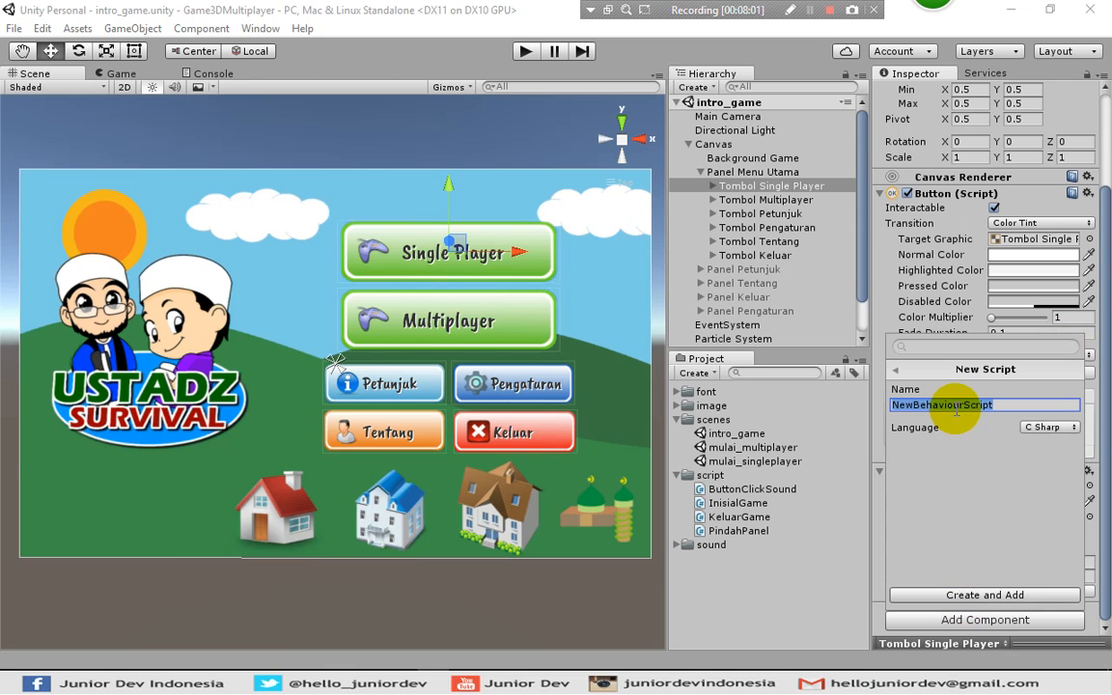
{"action": "left_click", "coordinate": [953, 405]}
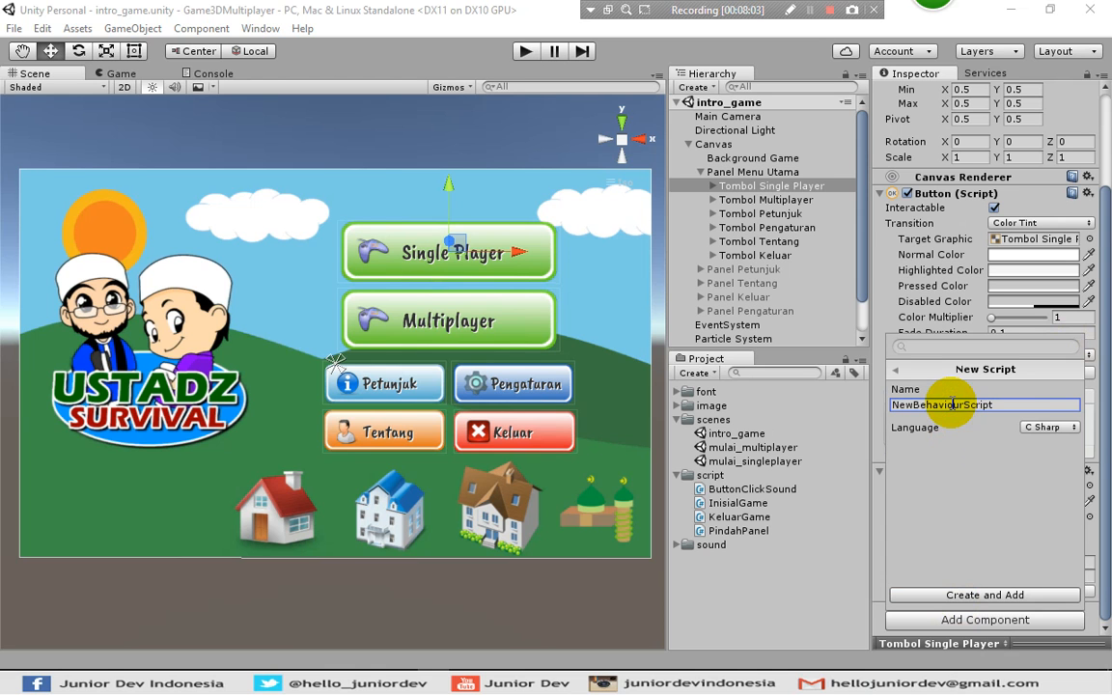
{"action": "double_click", "coordinate": [953, 404]}
{"action": "type", "text": "PindahScene"}
{"action": "key", "text": "Return"}
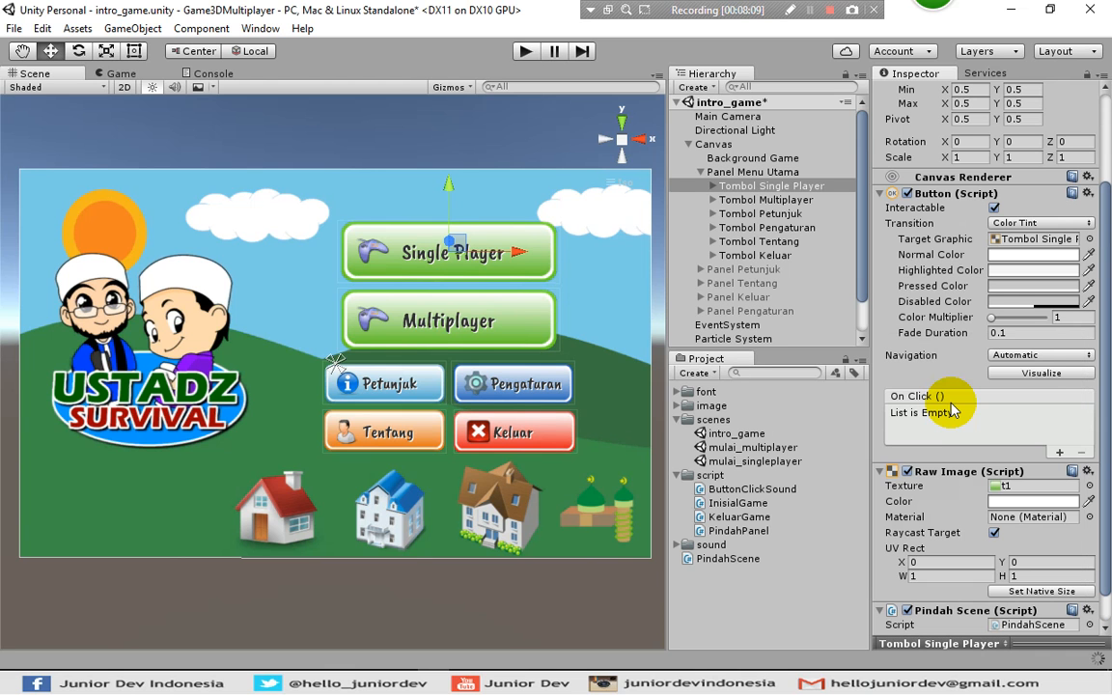
Move the PindahScene script into the script folder and open it in MonoDevelop.
{"action": "left_click", "coordinate": [731, 558]}
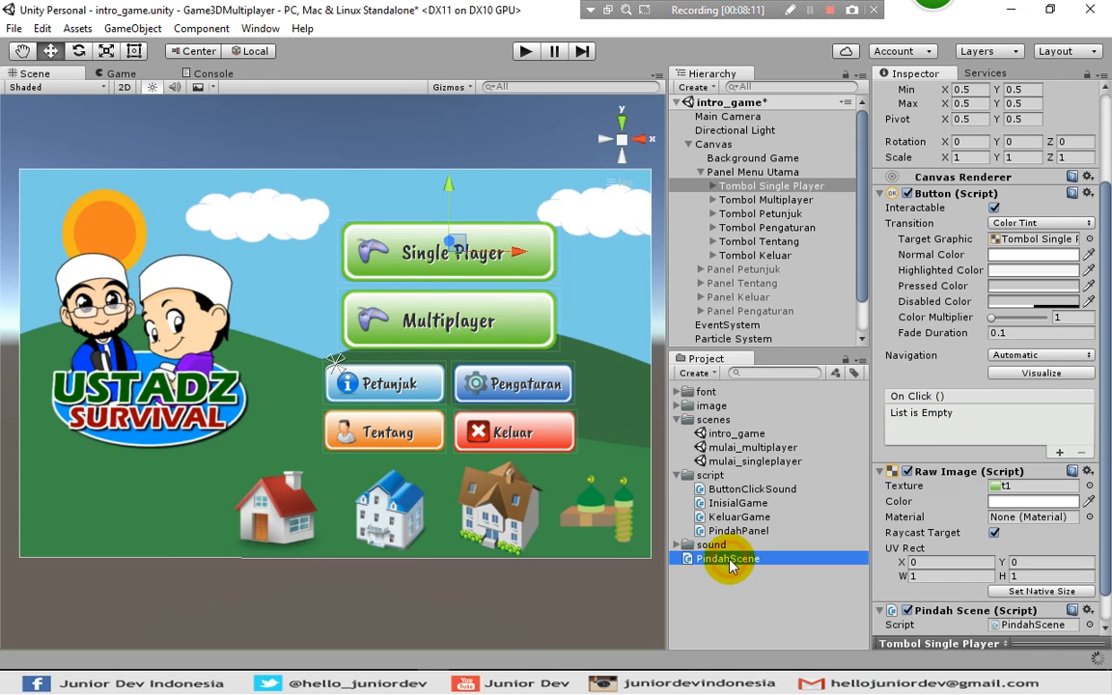
{"action": "left_click_drag", "start_coordinate": [737, 558], "coordinate": [750, 483]}
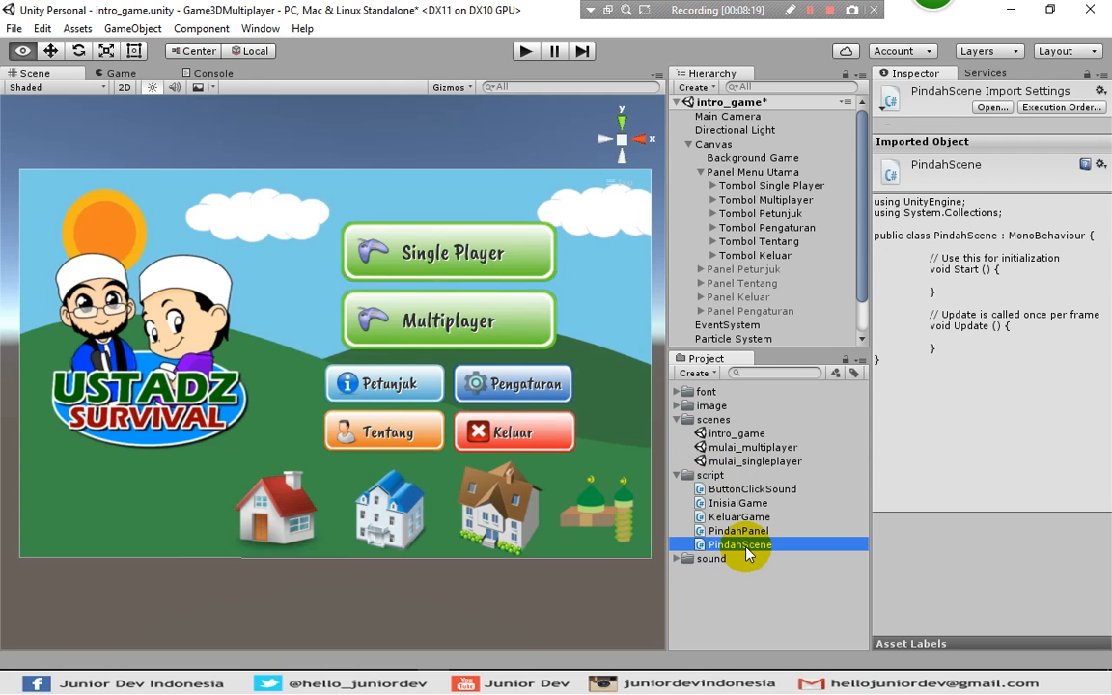
{"action": "right_click", "coordinate": [748, 550]}
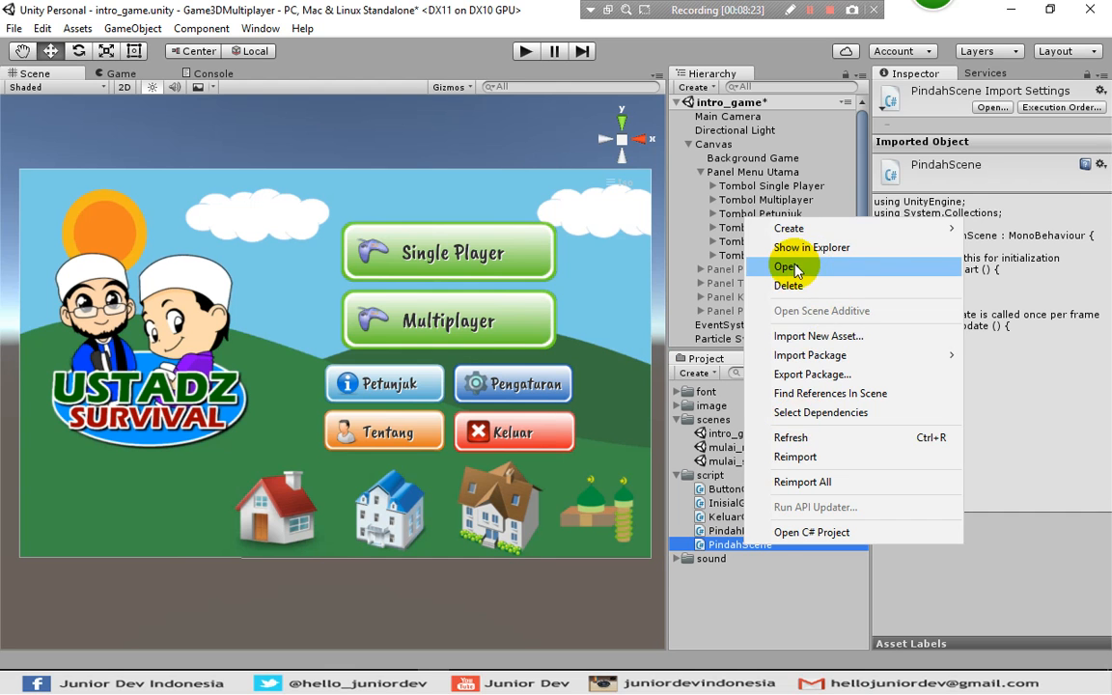
{"action": "left_click", "coordinate": [796, 270]}
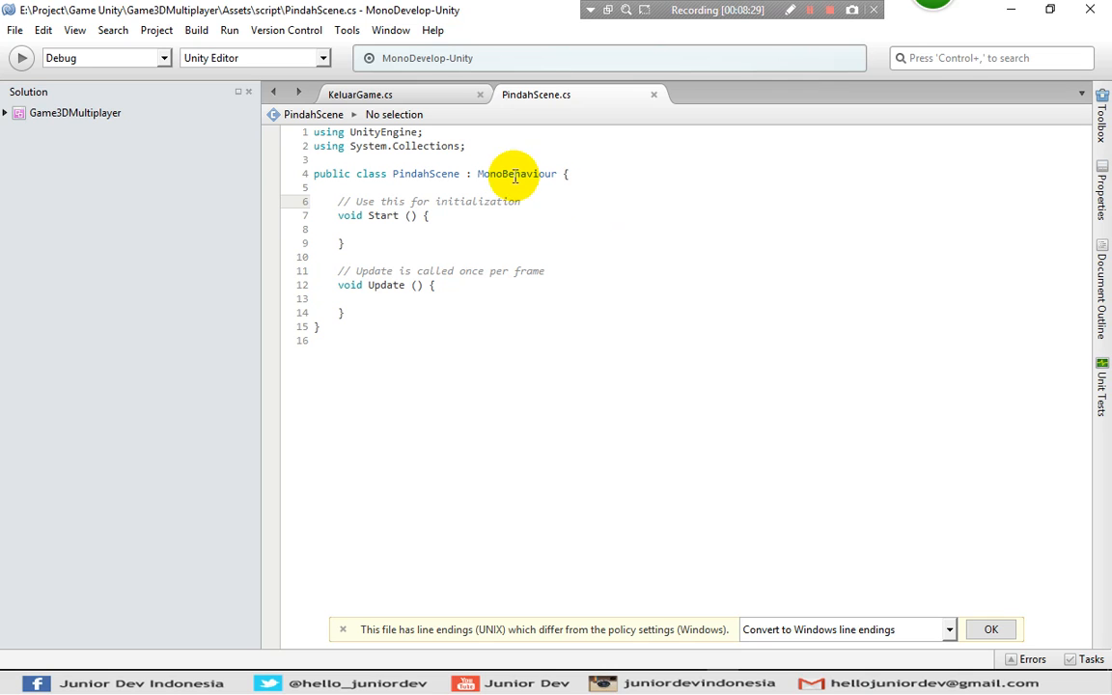
Add the line "using UnityEngine.SceneManagement;" below the System.Collections import in PindahScene.cs.
{"action": "left_click", "coordinate": [481, 146]}
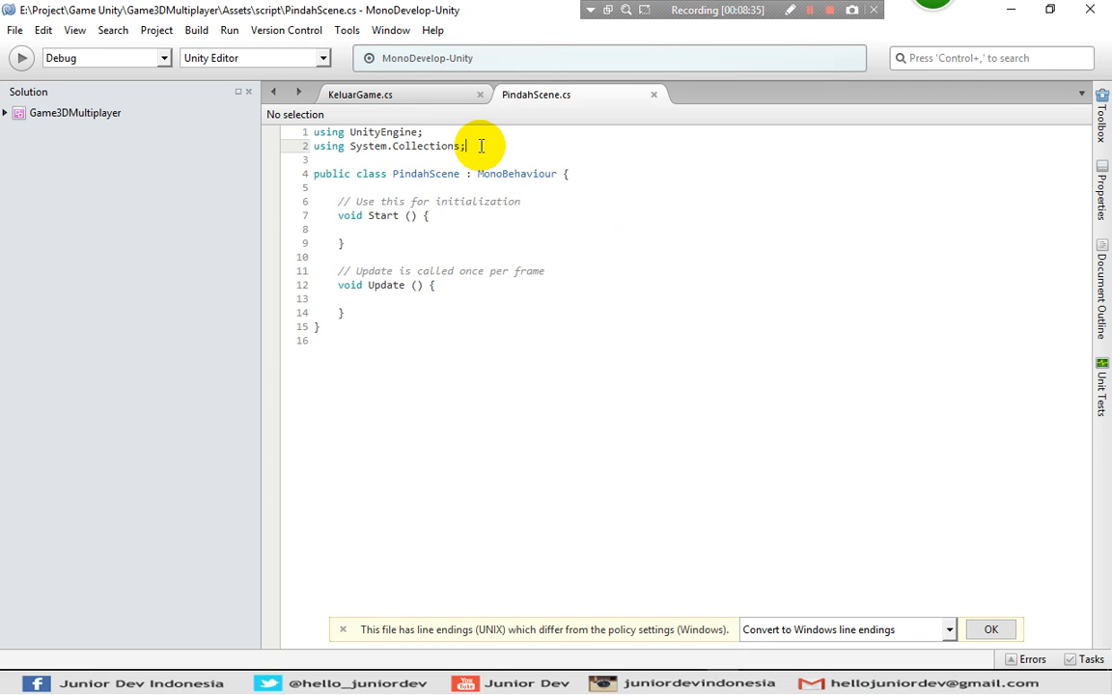
{"action": "key", "text": "Return"}
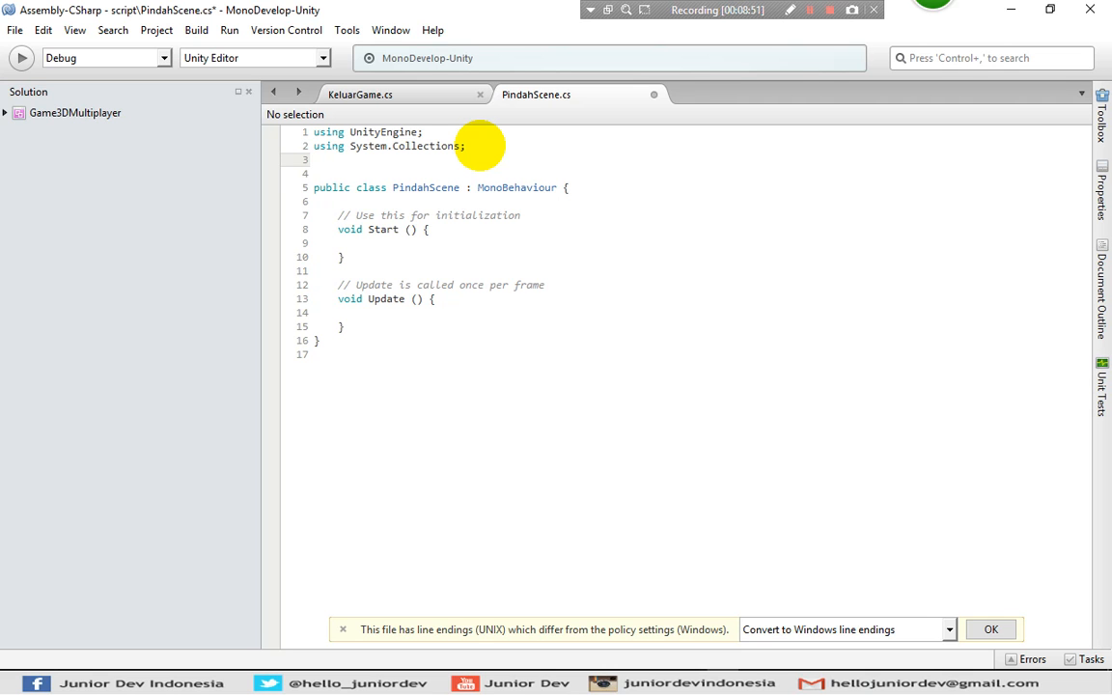
{"action": "type", "text": "using "}
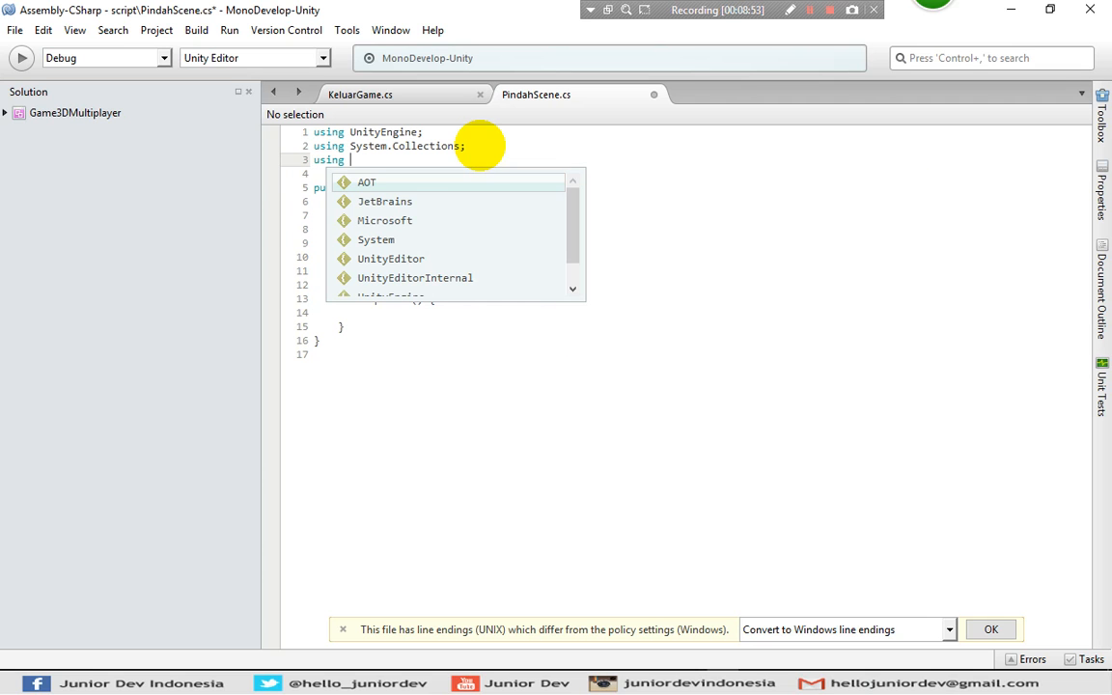
{"action": "type", "text": "Unity"}
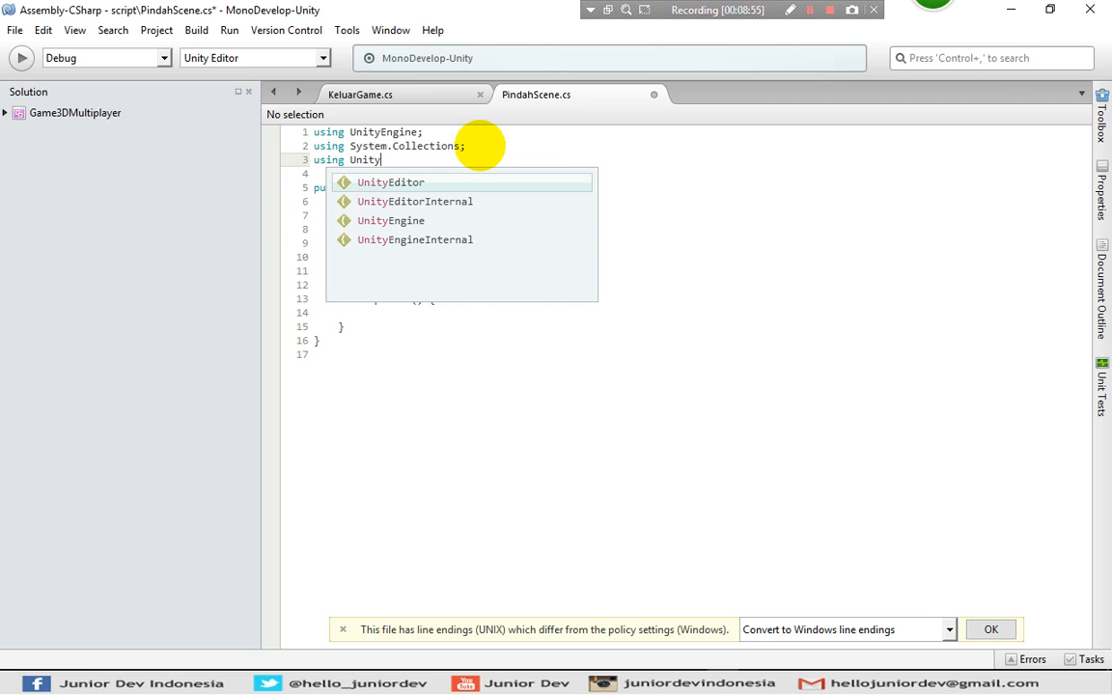
{"action": "key", "text": "Down"}
{"action": "key", "text": "Down"}
{"action": "key", "text": "Return"}
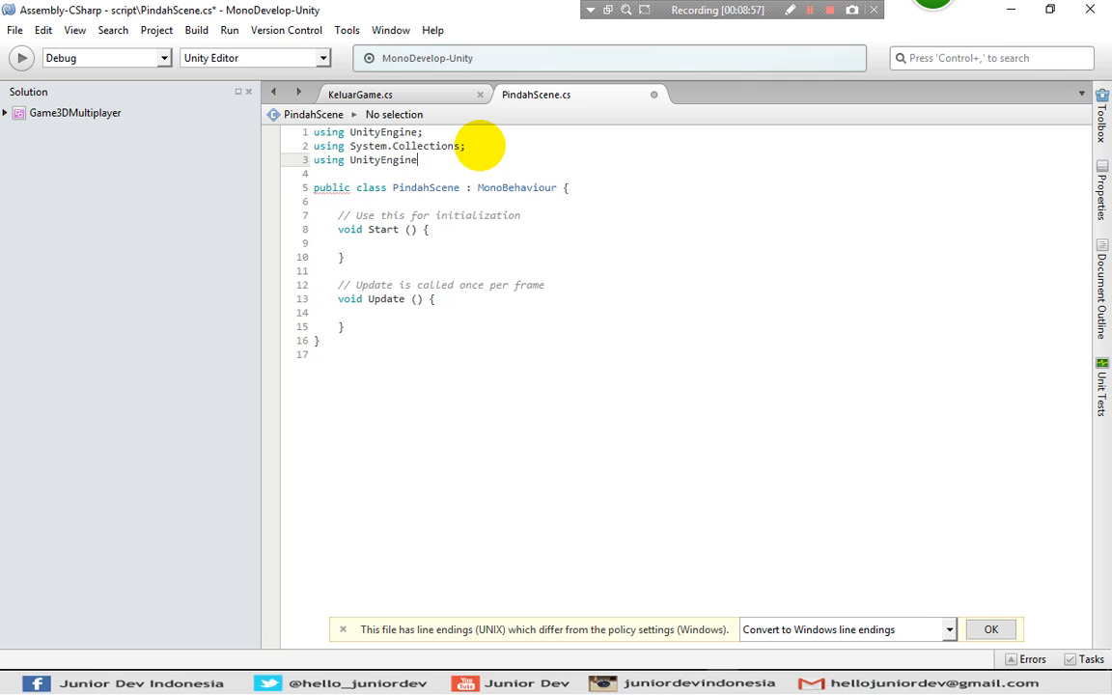
{"action": "type", "text": ".Scene"}
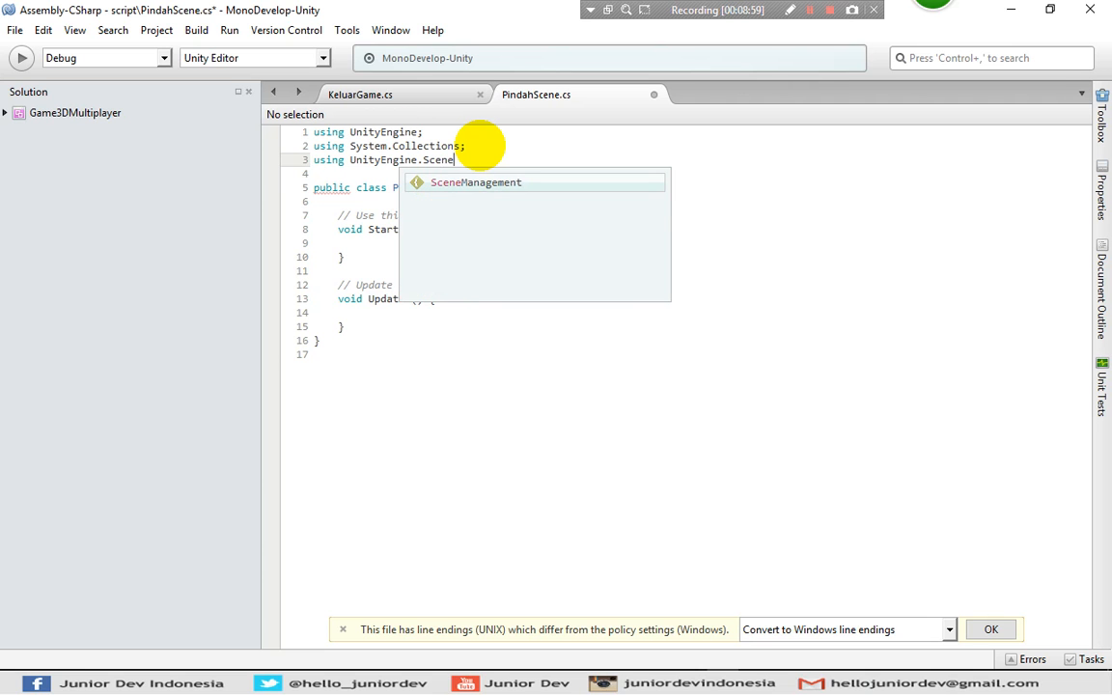
{"action": "key", "text": "Return"}
{"action": "type", "text": ";"}
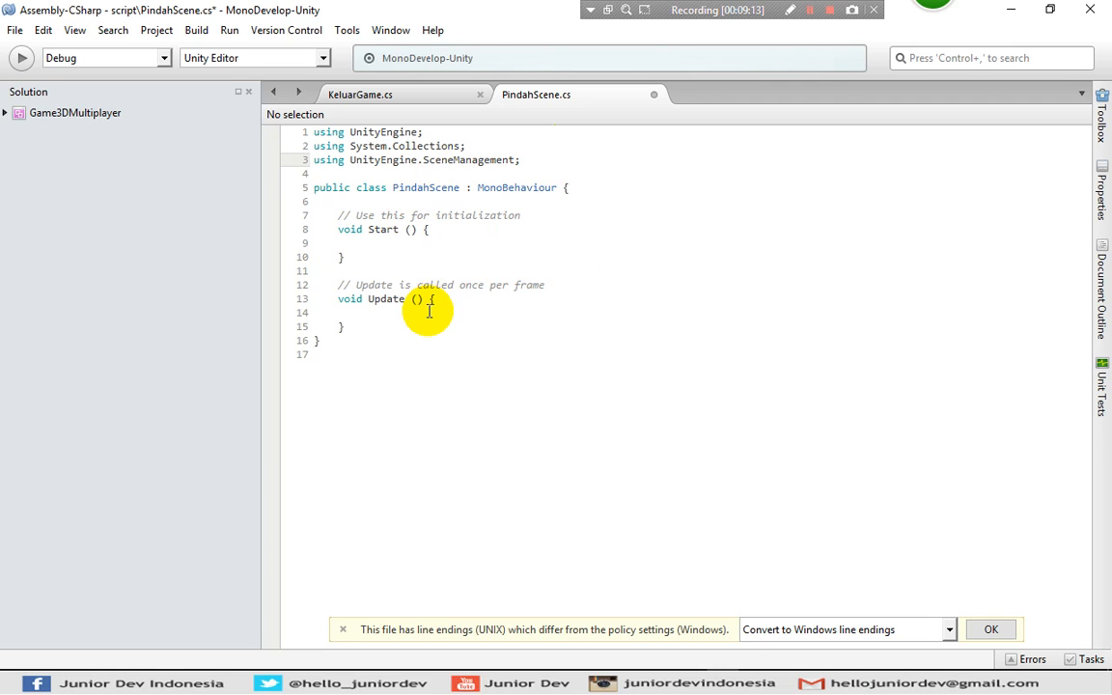
Delete the default Start and Update methods with their comments from the PindahScene class.
{"action": "left_click", "coordinate": [364, 325]}
{"action": "left_click_drag", "start_coordinate": [364, 324], "coordinate": [337, 214]}
{"action": "key", "text": "Delete"}
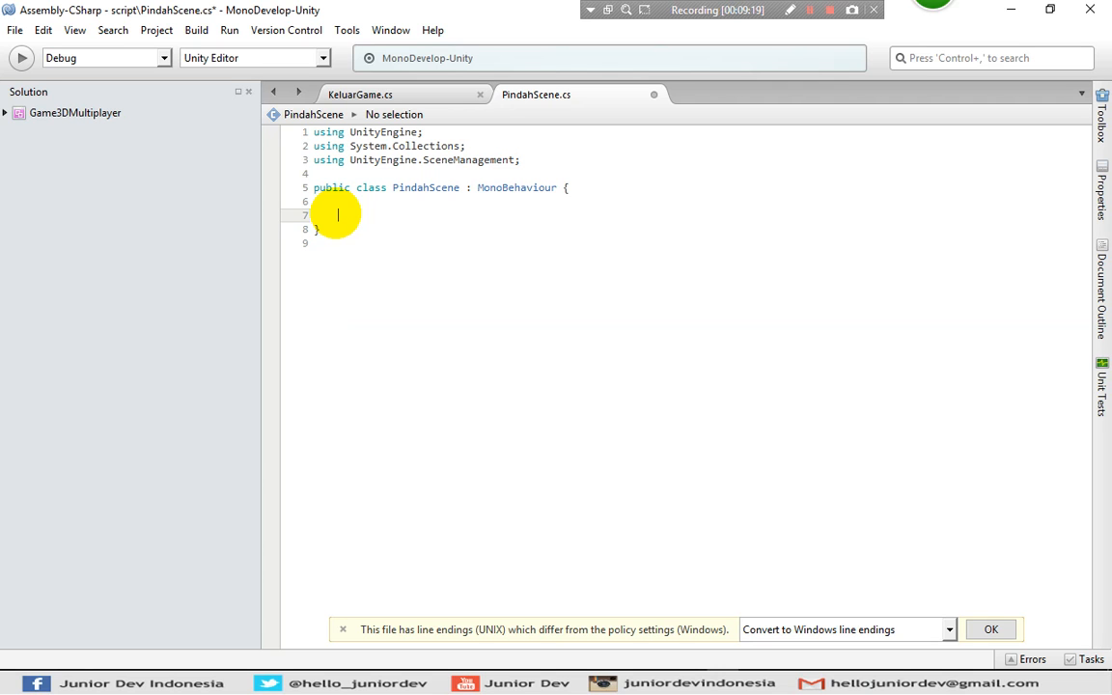
Add an empty method "public void PindahScene(){ }" inside the PindahScene class.
{"action": "type", "text": "public"}
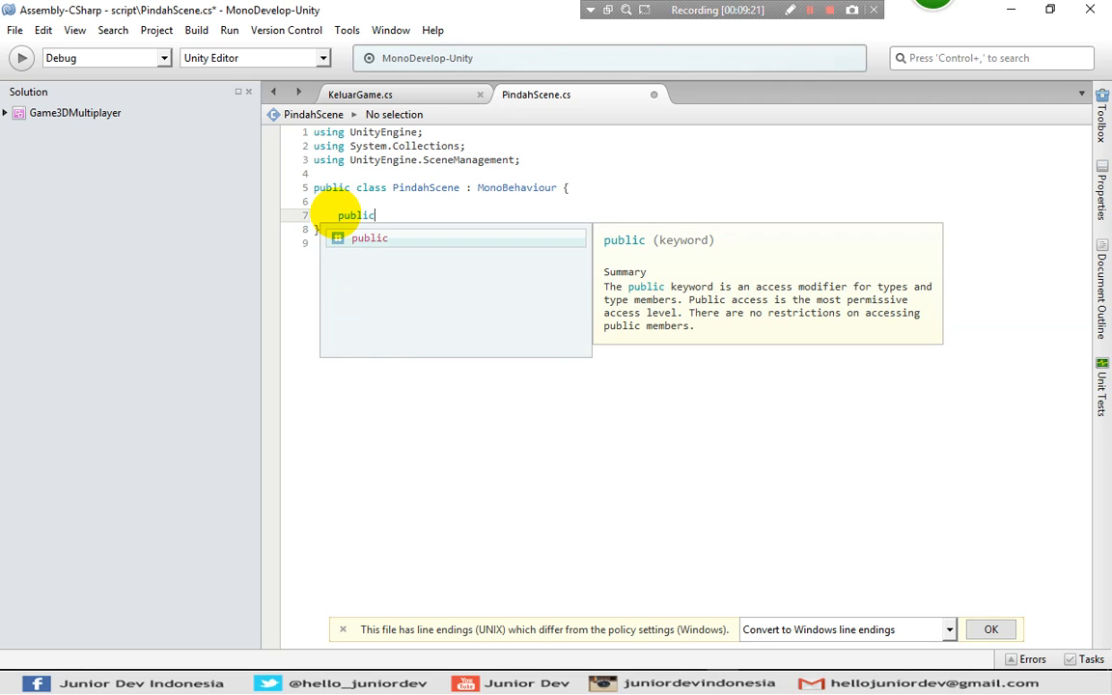
{"action": "type", "text": " void"}
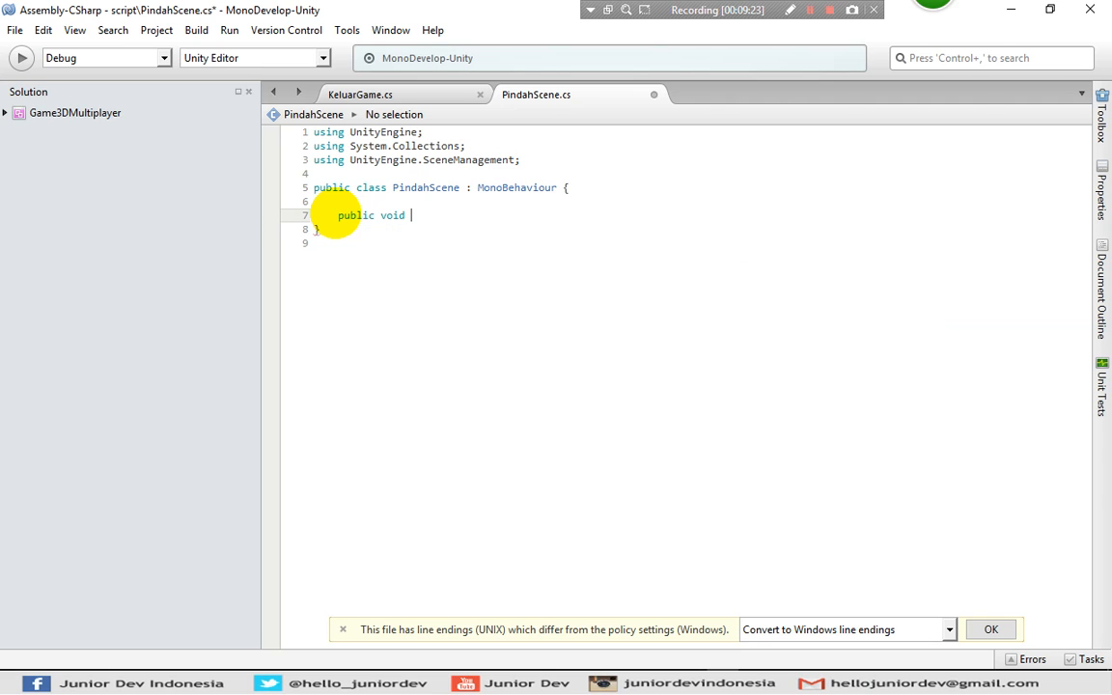
{"action": "type", "text": " PindahScene(){"}
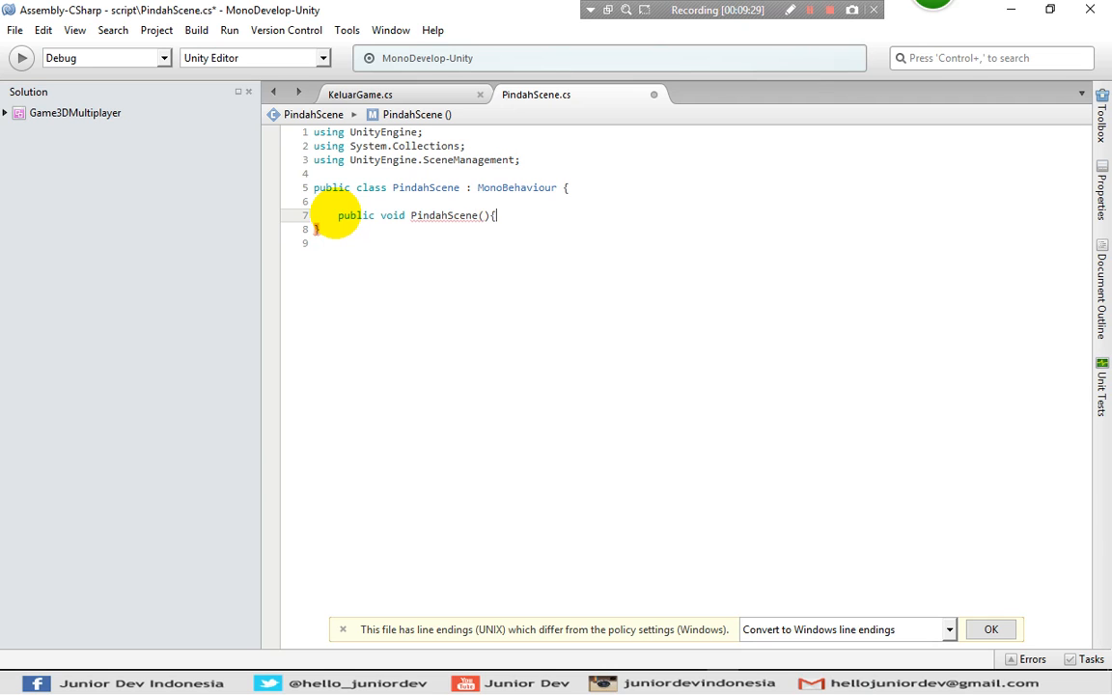
{"action": "key", "text": "Return"}
{"action": "key", "text": "Return"}
{"action": "type", "text": "}"}
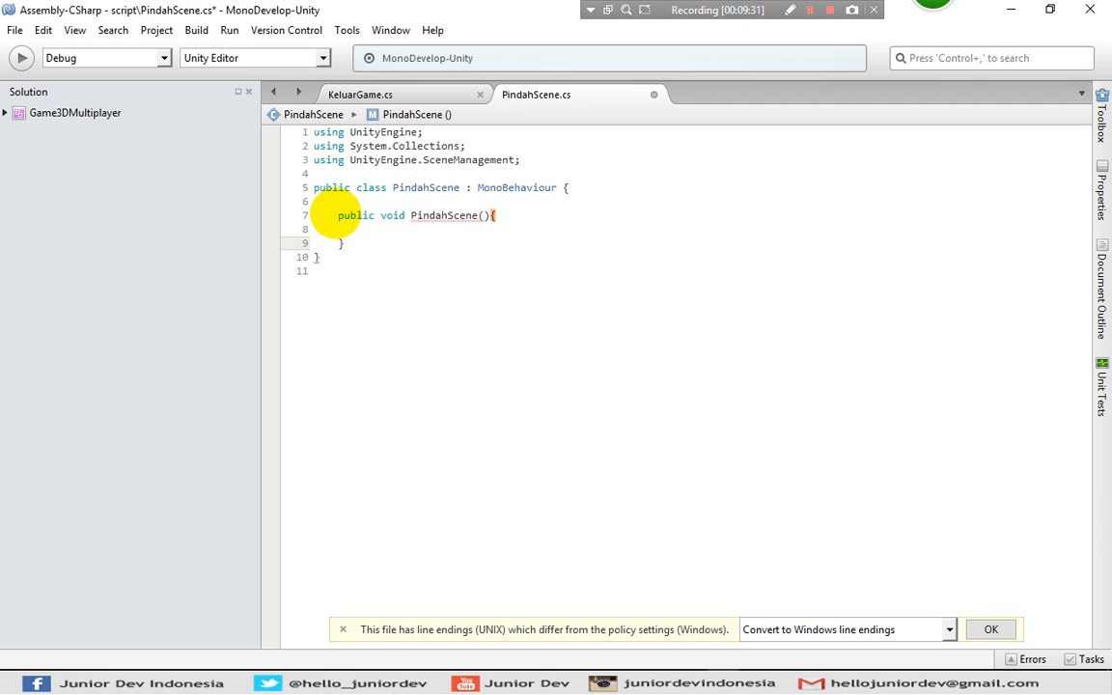
Rename the class's public void method to PindahKeScene.
{"action": "left_click", "coordinate": [401, 229]}
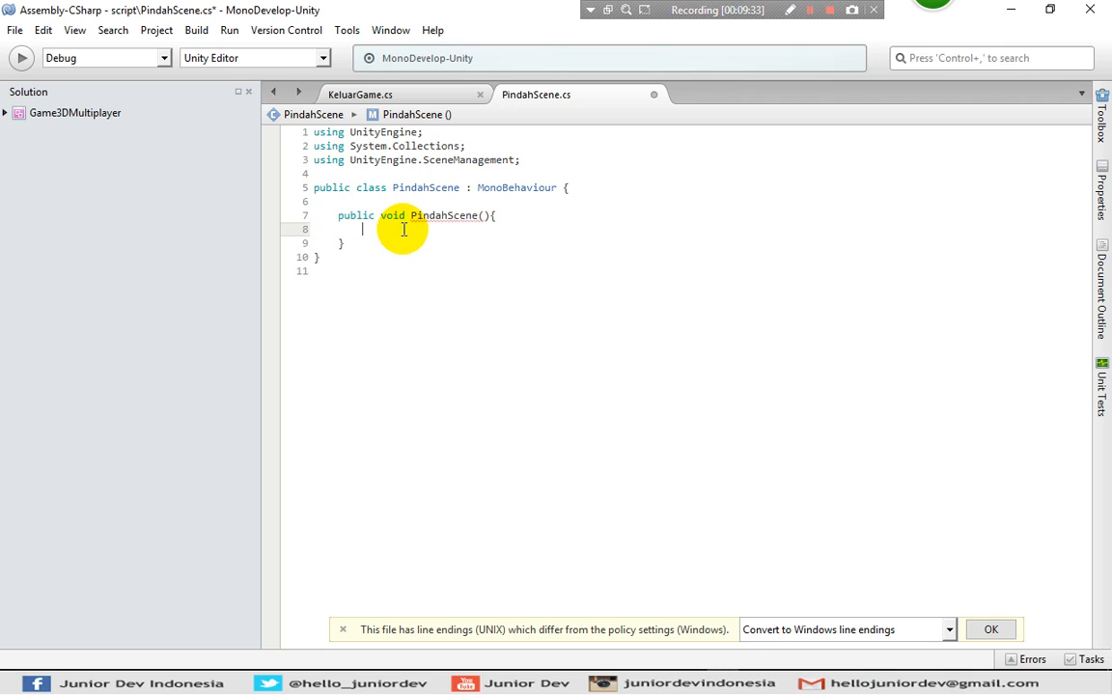
{"action": "mouse_move", "coordinate": [449, 209]}
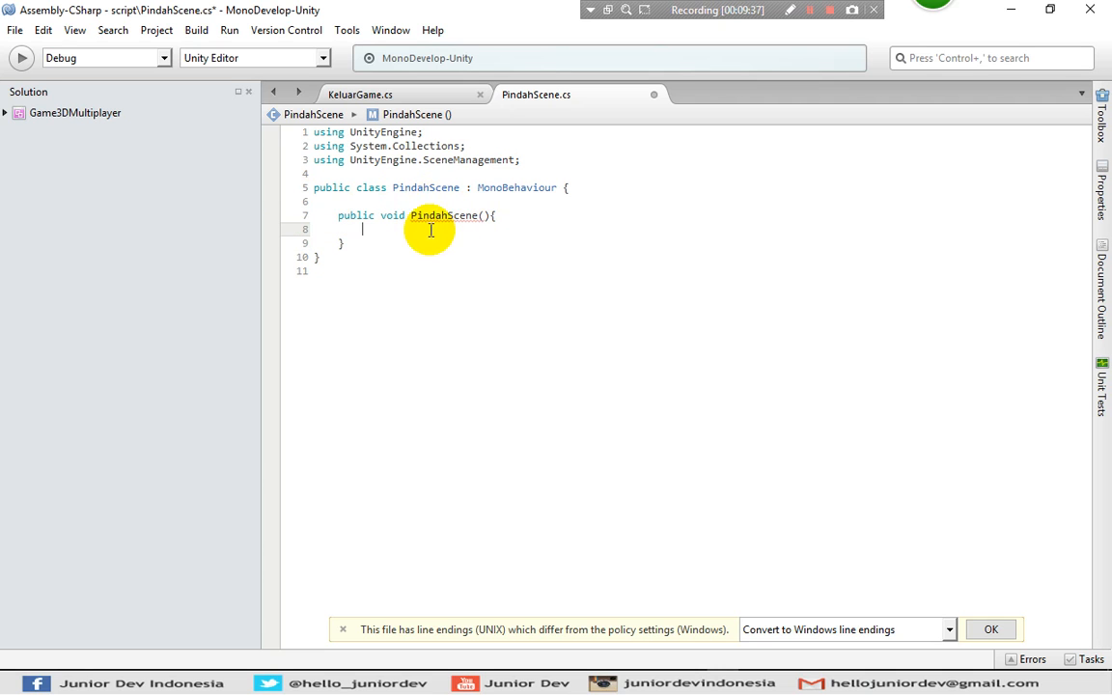
{"action": "left_click", "coordinate": [450, 217]}
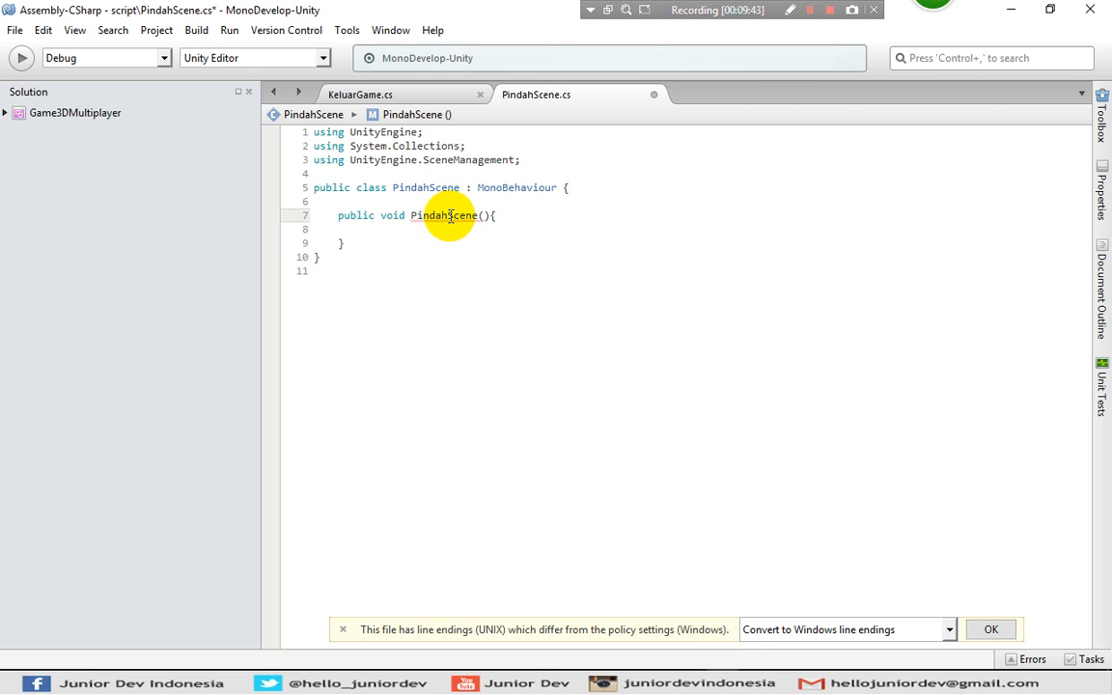
{"action": "type", "text": "Ke"}
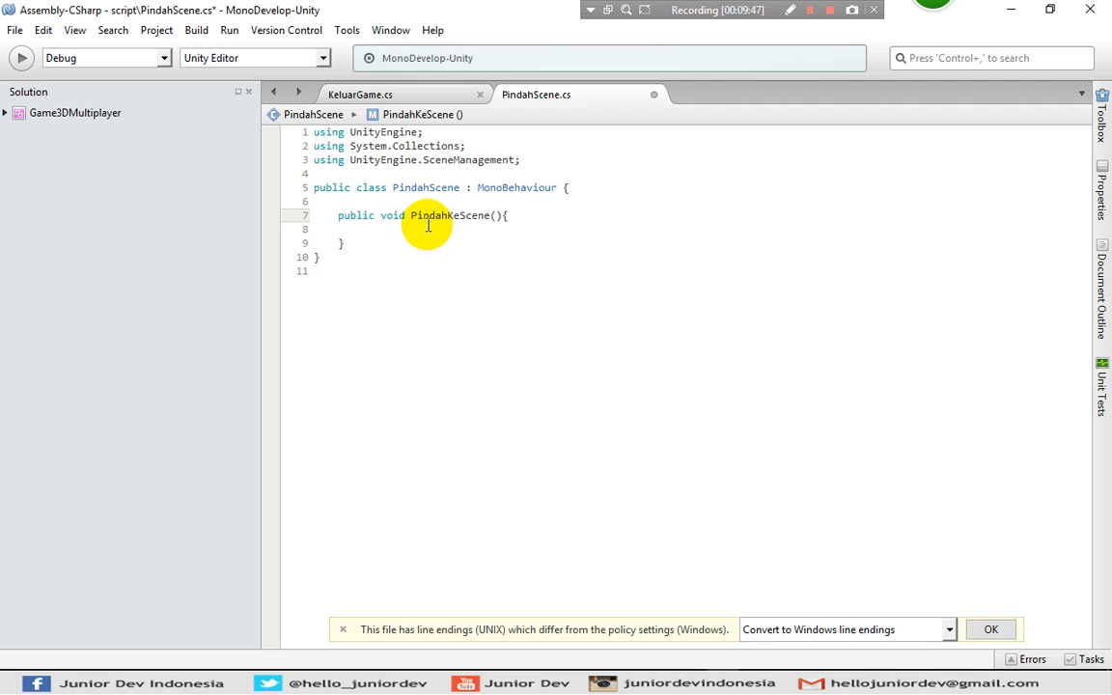
{"action": "left_click", "coordinate": [425, 229]}
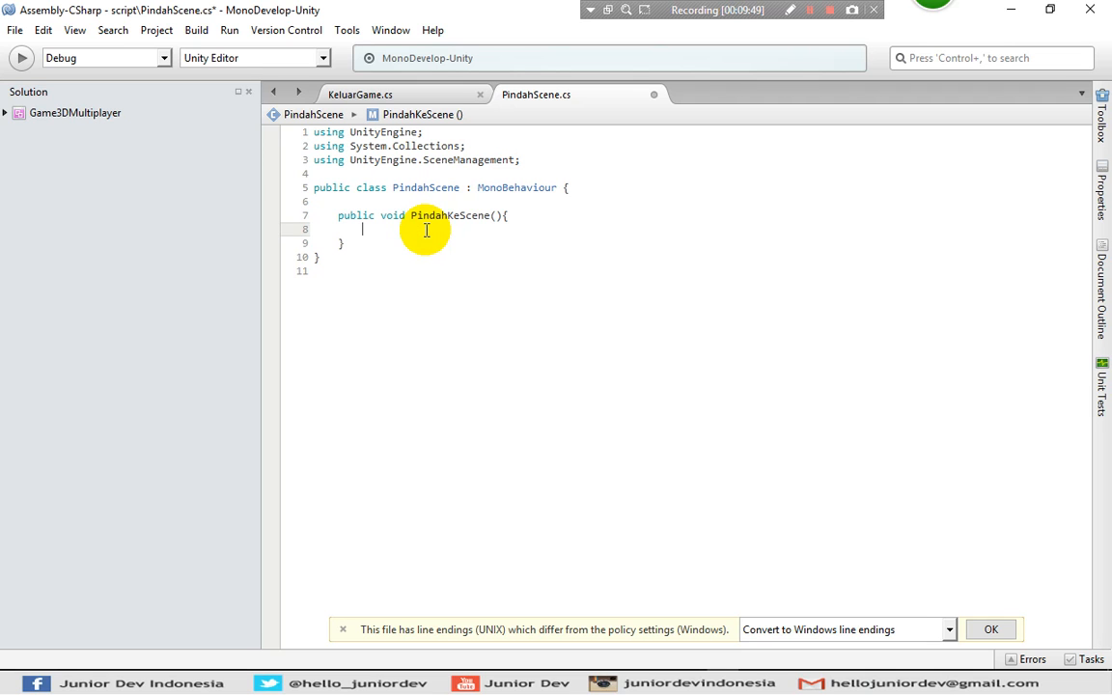
Declare the fields "public AudioSource ButtonSound;" and "public string namaScene;" at the top of the class, above the PindahKeScene method.
{"action": "left_click", "coordinate": [567, 187]}
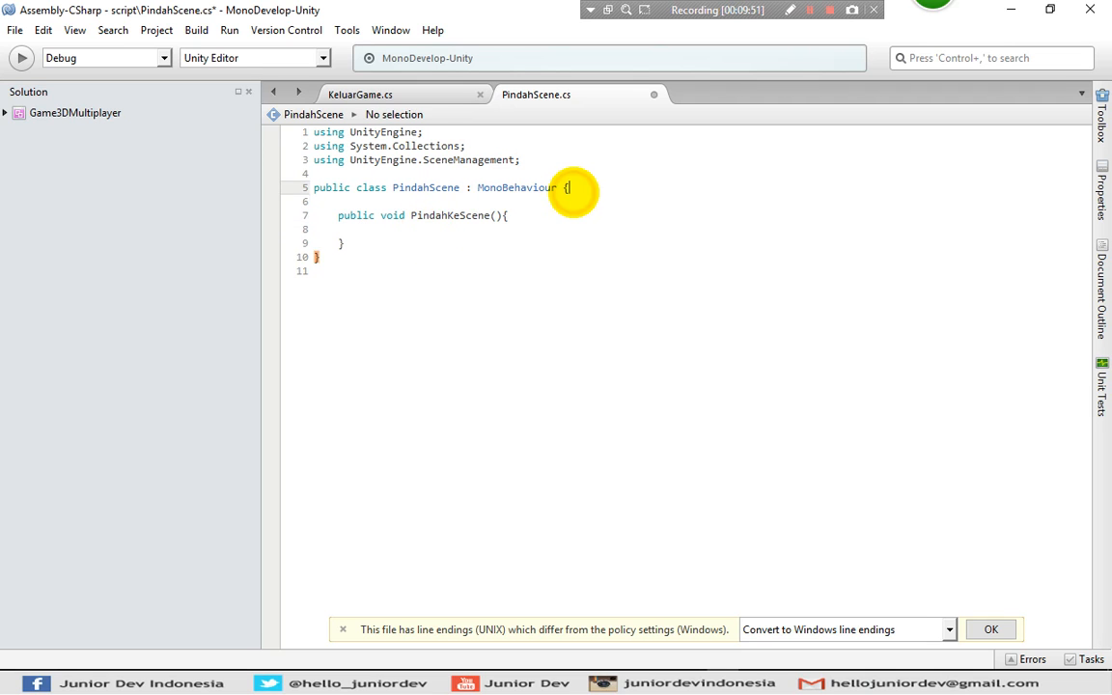
{"action": "key", "text": "Return"}
{"action": "key", "text": "Return"}
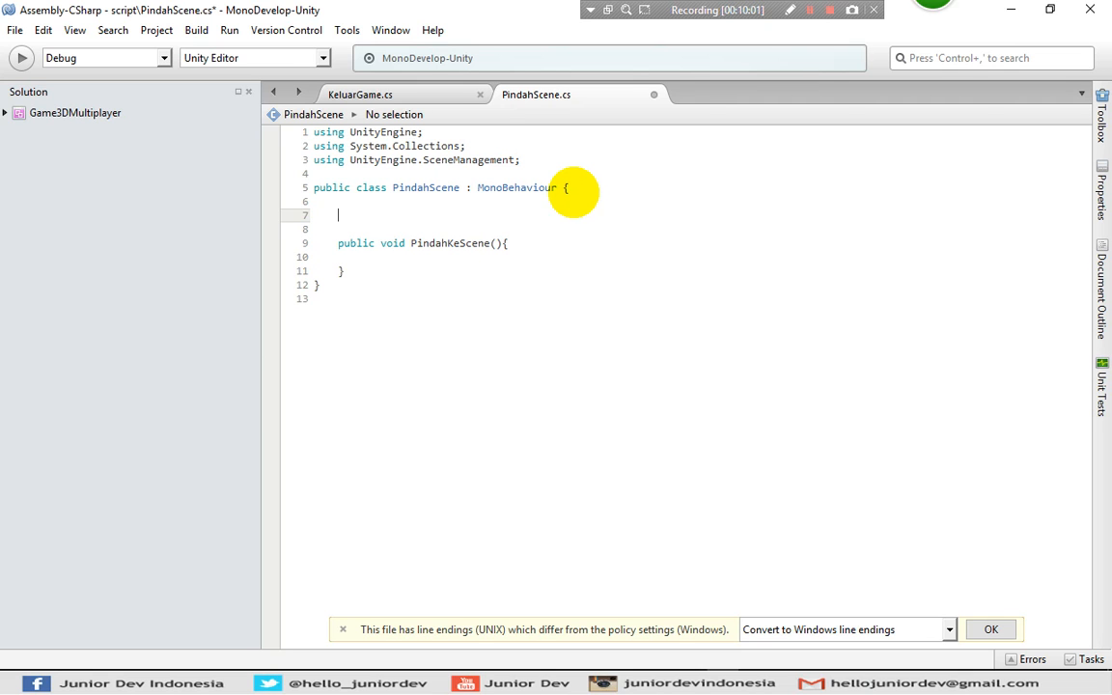
{"action": "type", "text": "pu"}
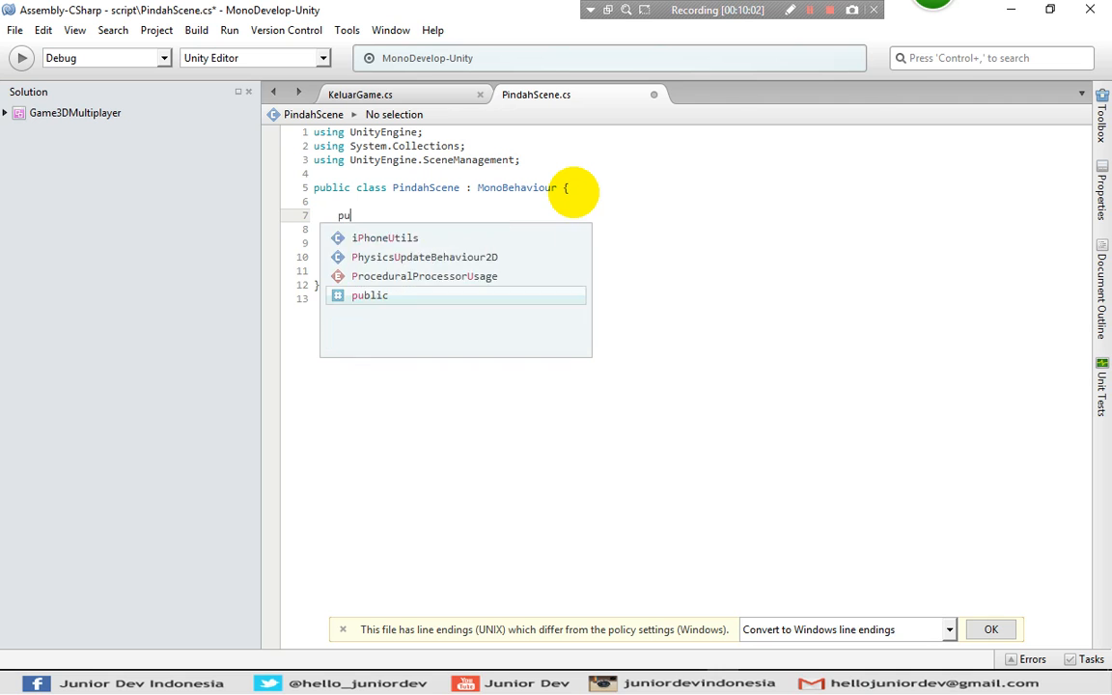
{"action": "type", "text": "blic A"}
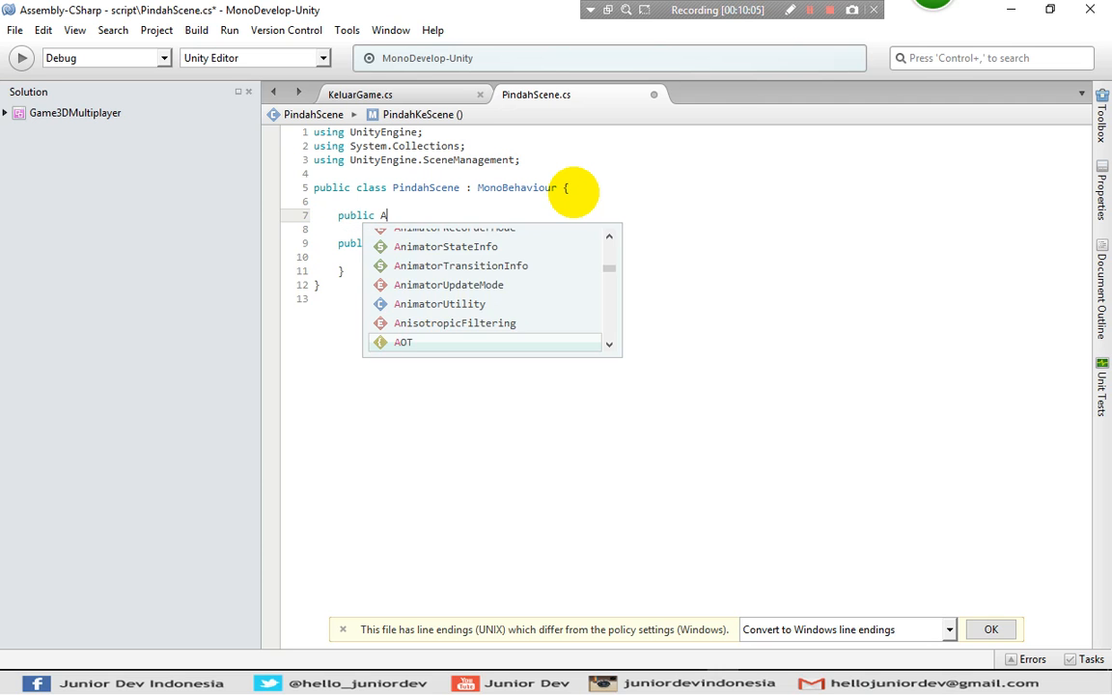
{"action": "type", "text": "udioSource"}
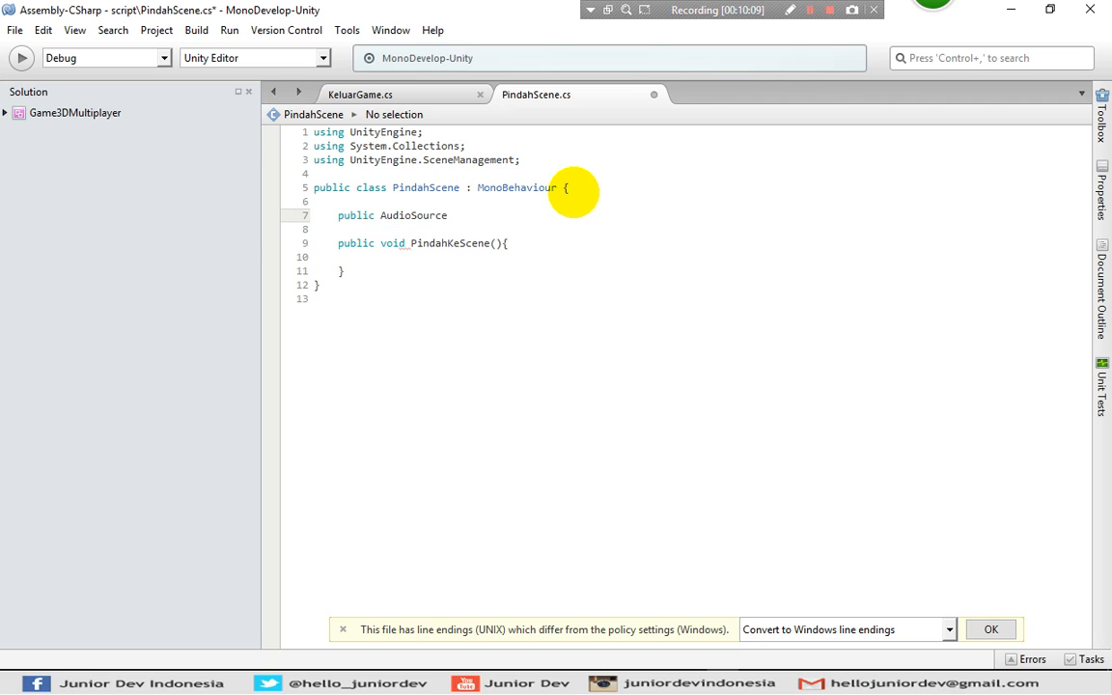
{"action": "type", "text": " ButtonSound;"}
{"action": "key", "text": "Return"}
{"action": "type", "text": "public string nama"}
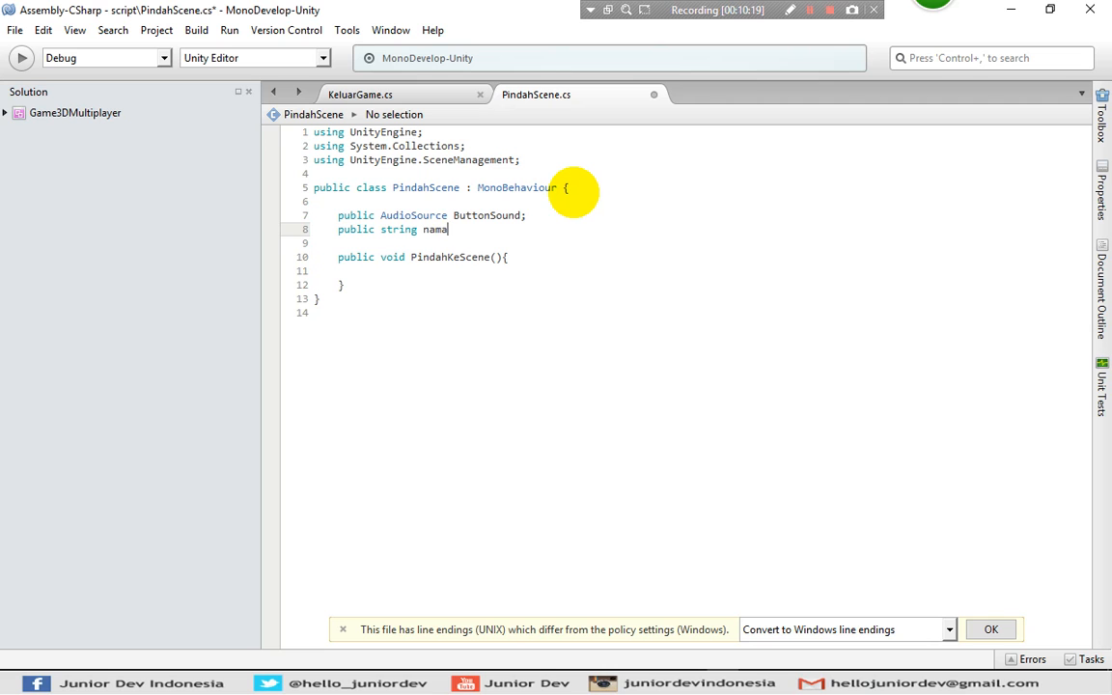
{"action": "type", "text": "Scene;"}
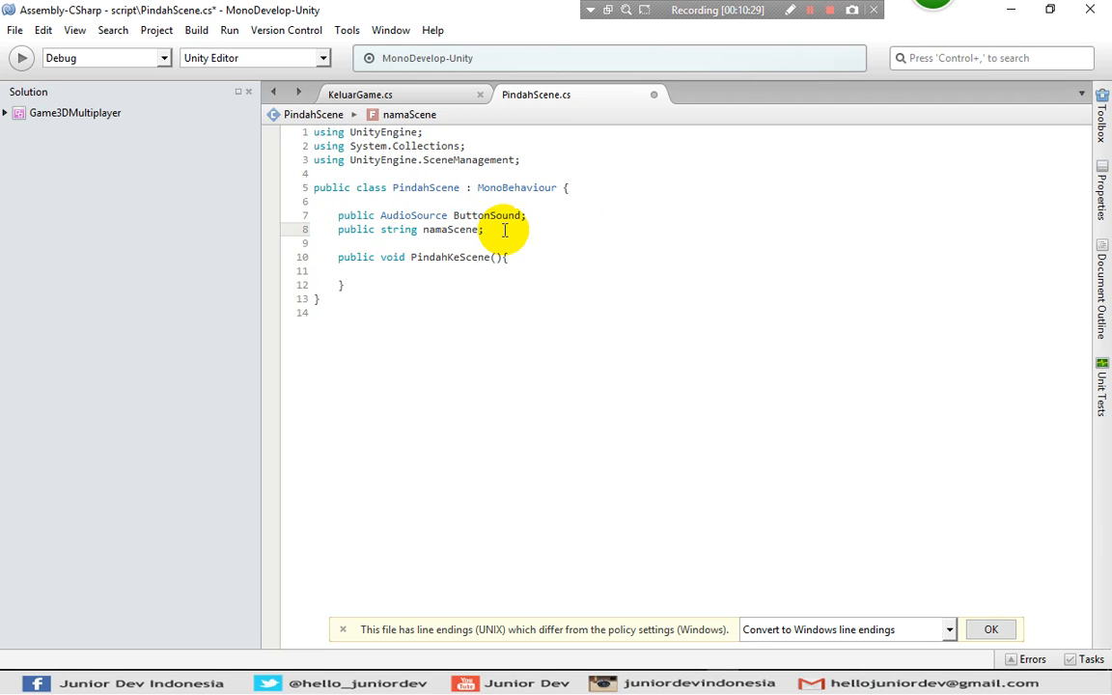
Add the line "AudioSource buttonSound = ButtonSound.GetComponent<AudioSource> ();" inside the PindahKeScene method.
{"action": "left_click", "coordinate": [443, 274]}
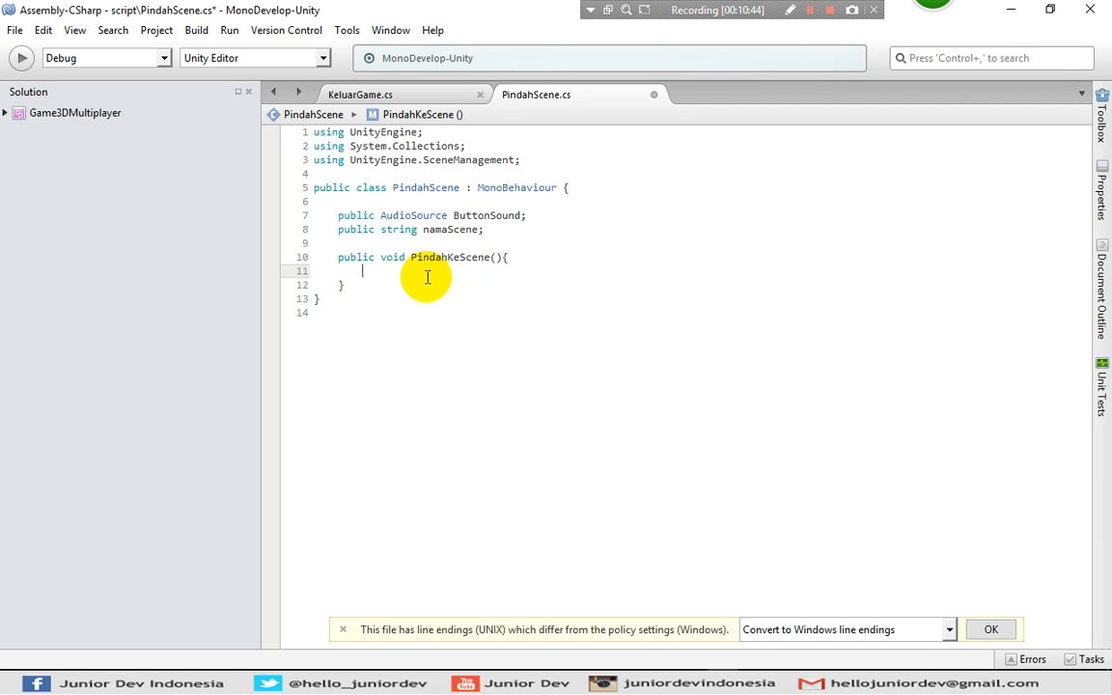
{"action": "type", "text": "Audio"}
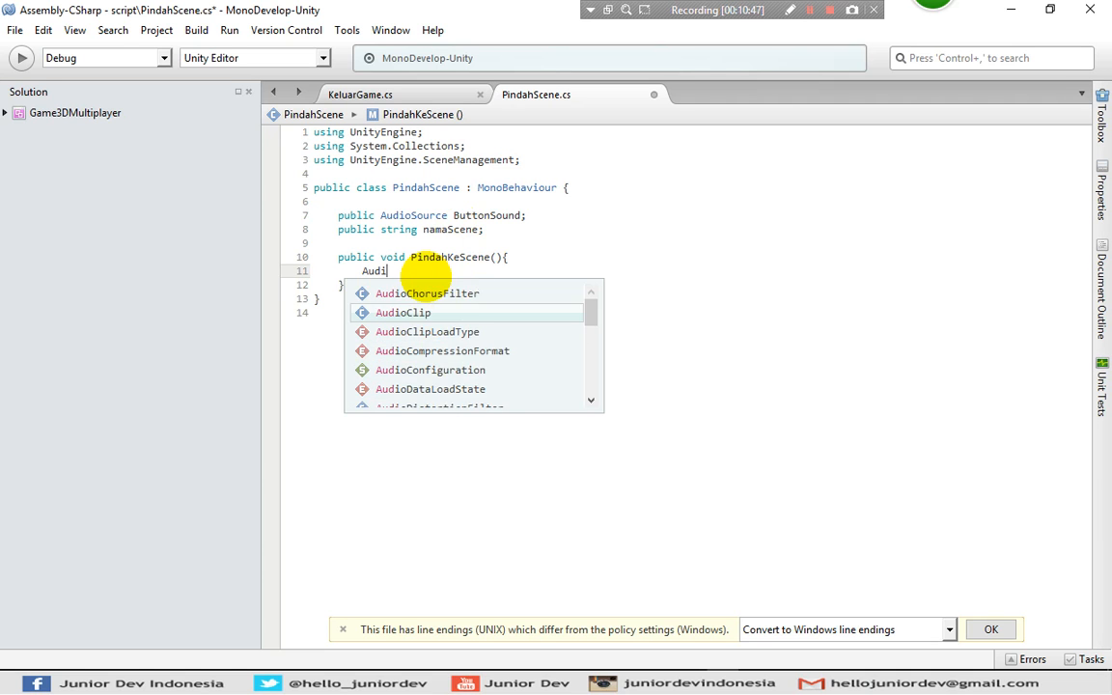
{"action": "key", "text": "Up"}
{"action": "key", "text": "Up"}
{"action": "key", "text": "Up"}
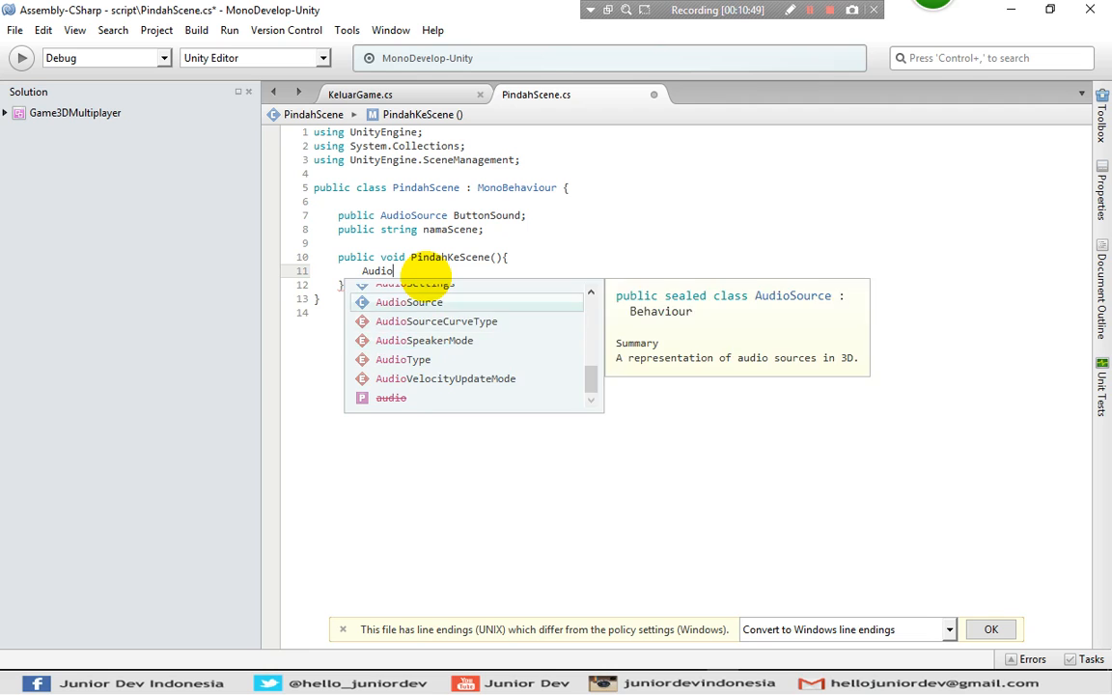
{"action": "key", "text": "Return"}
{"action": "type", "text": "b"}
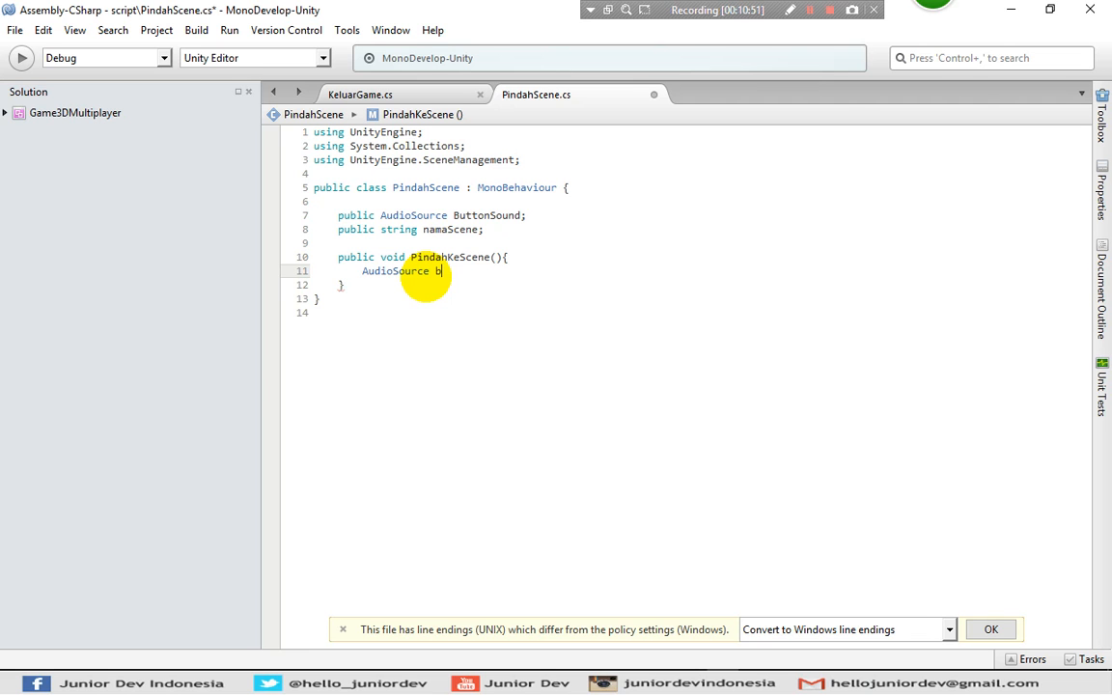
{"action": "type", "text": "uttonSound = Button"}
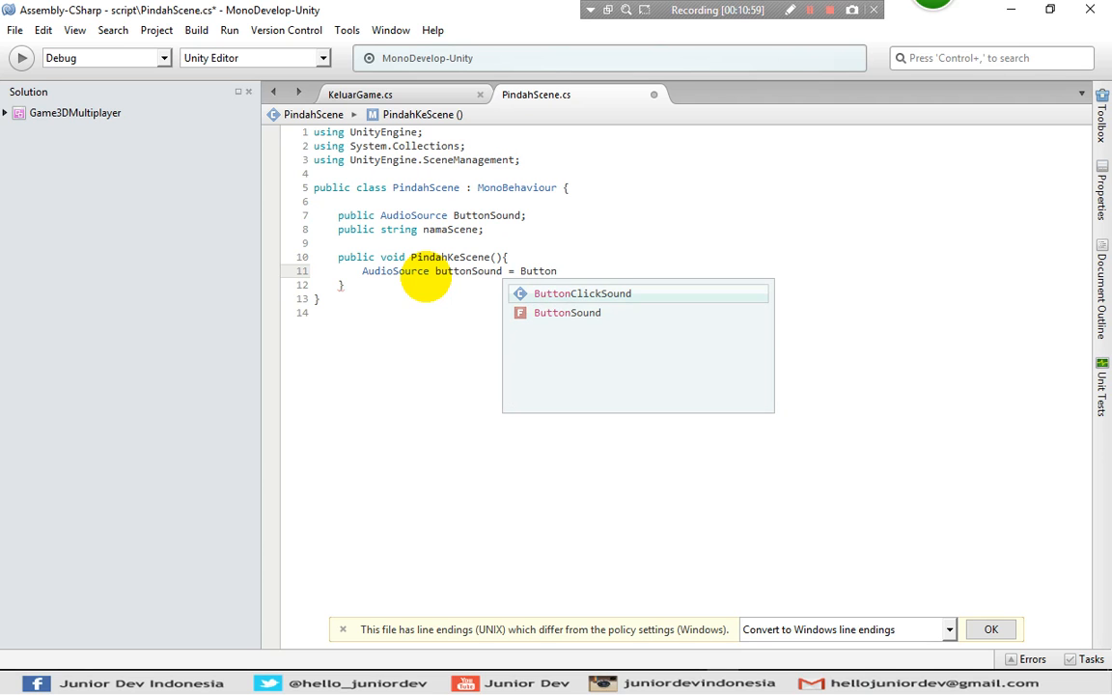
{"action": "key", "text": "Return"}
{"action": "type", "text": ".G"}
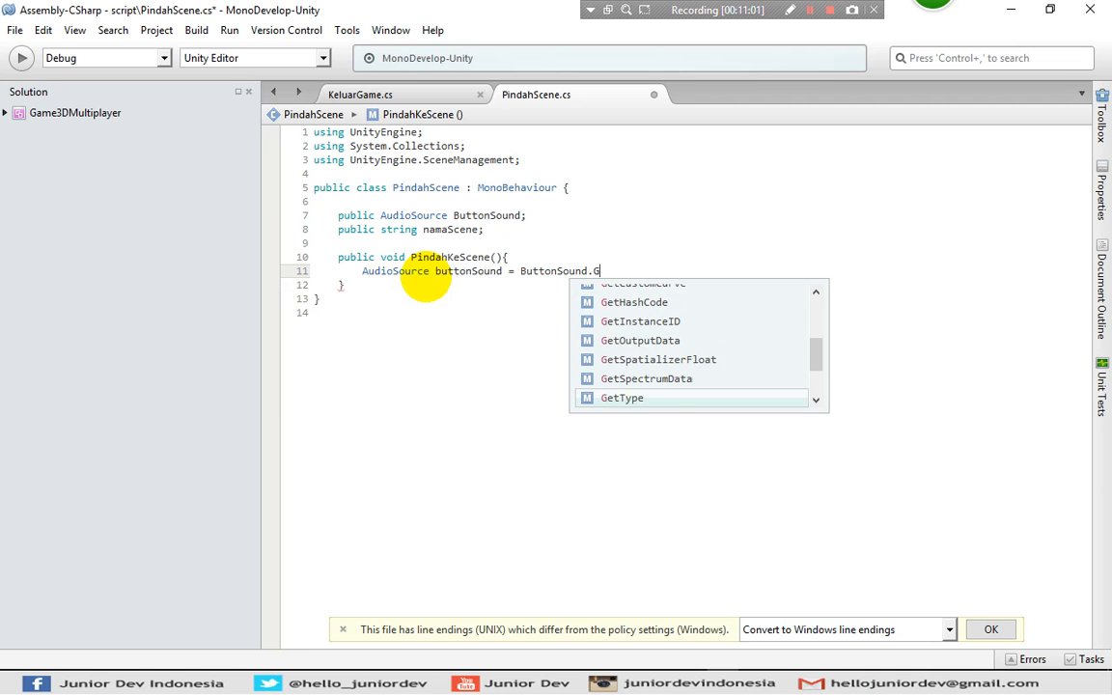
{"action": "type", "text": "etCom"}
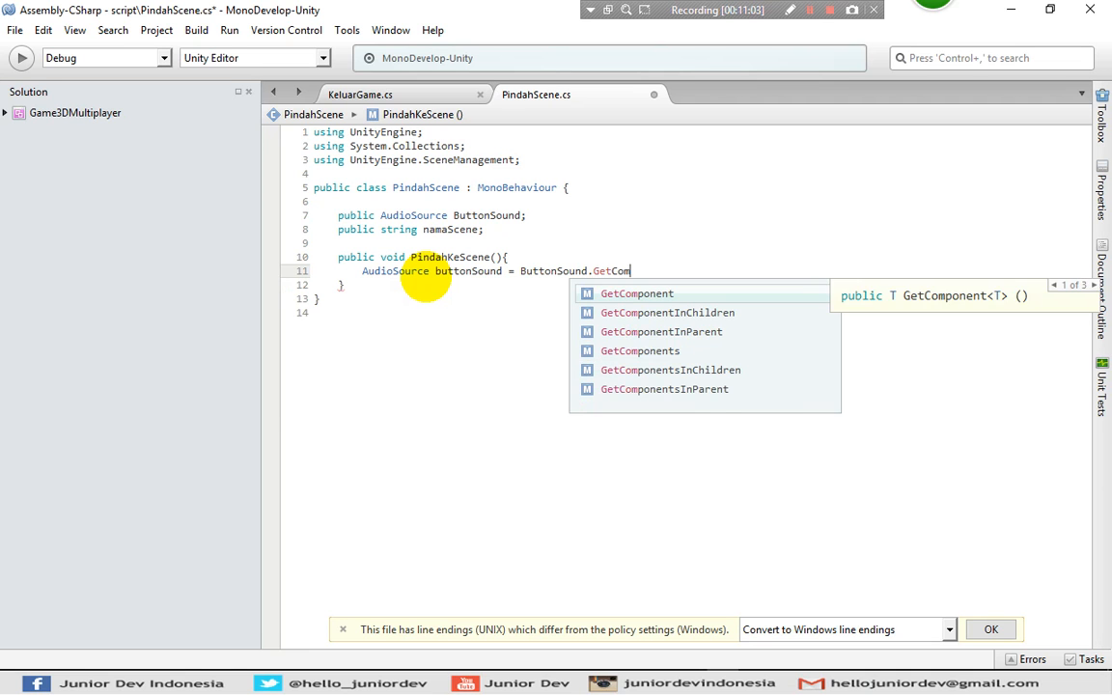
{"action": "key", "text": "Return"}
{"action": "type", "text": "<Audio"}
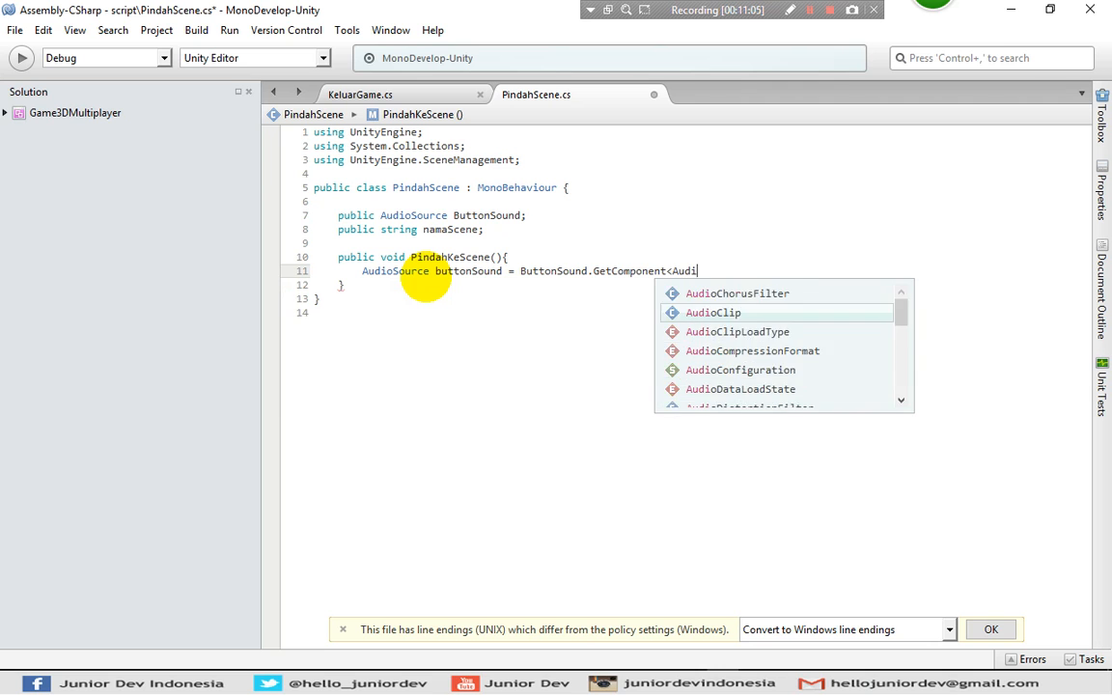
{"action": "key", "text": "Up"}
{"action": "key", "text": "Up"}
{"action": "key", "text": "Up"}
{"action": "key", "text": "Up"}
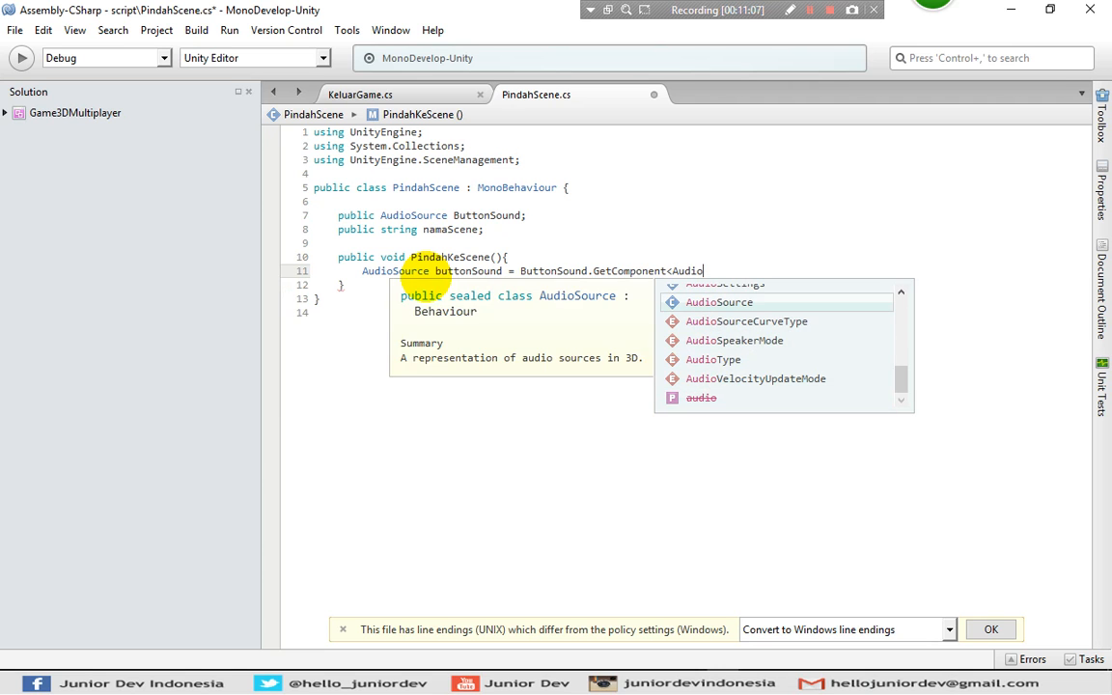
{"action": "key", "text": "Return"}
{"action": "type", "text": "> ();"}
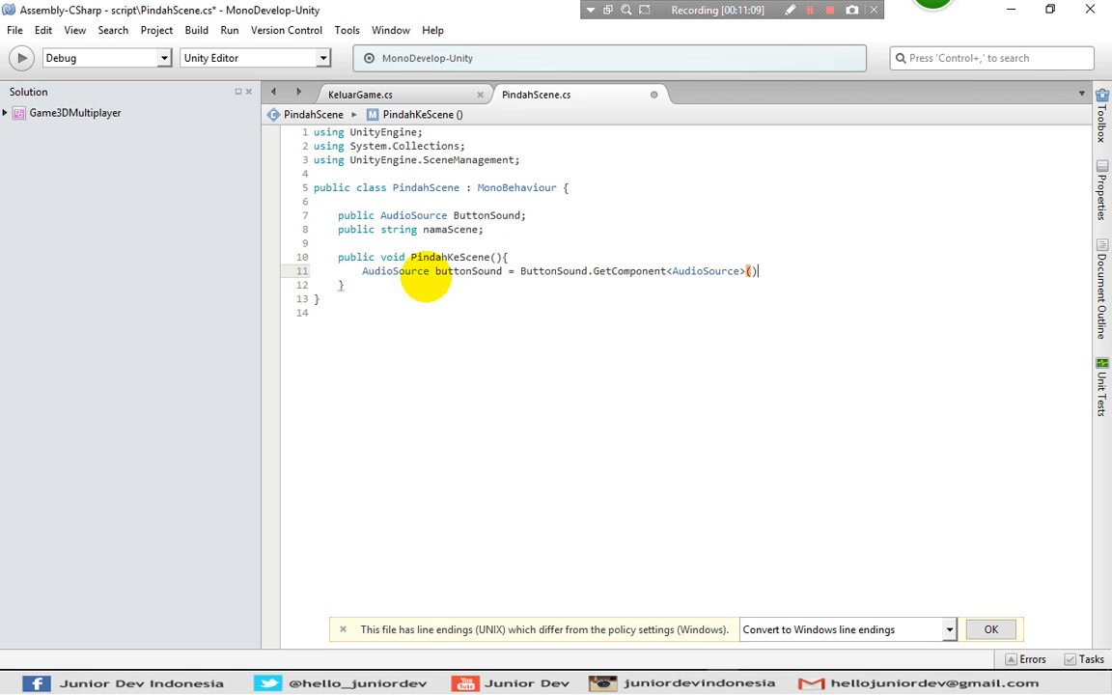
Add the line "buttonSound.PlayOneShot (buttonSound.clip);" below the GetComponent line in PindahKeScene.
{"action": "key", "text": "Return"}
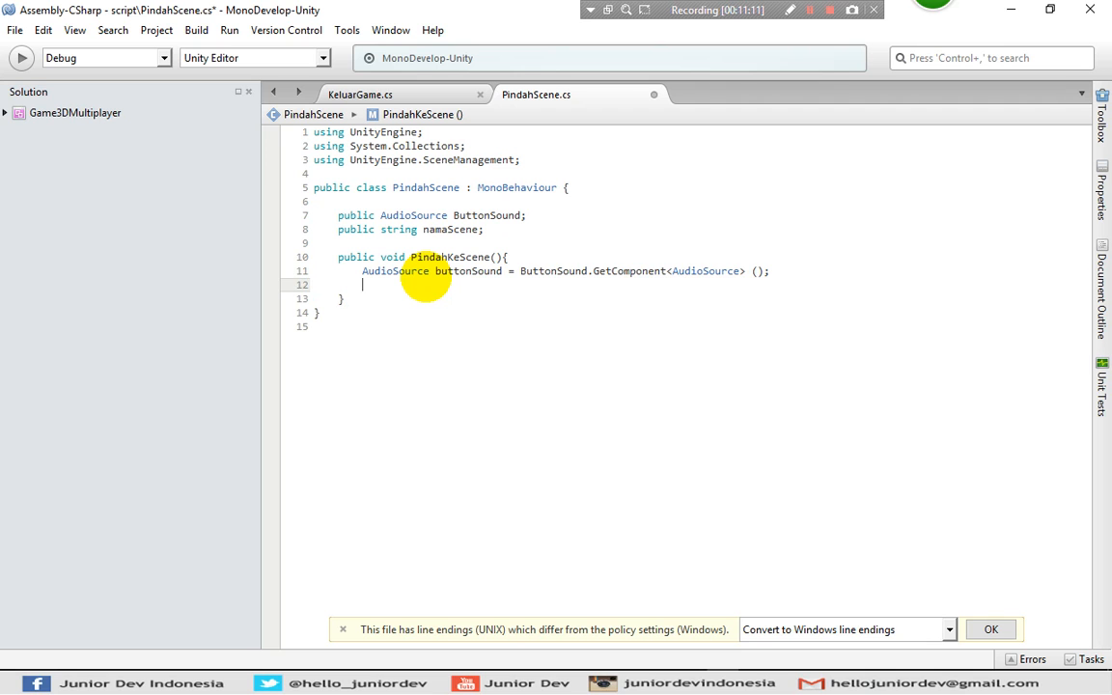
{"action": "type", "text": "button"}
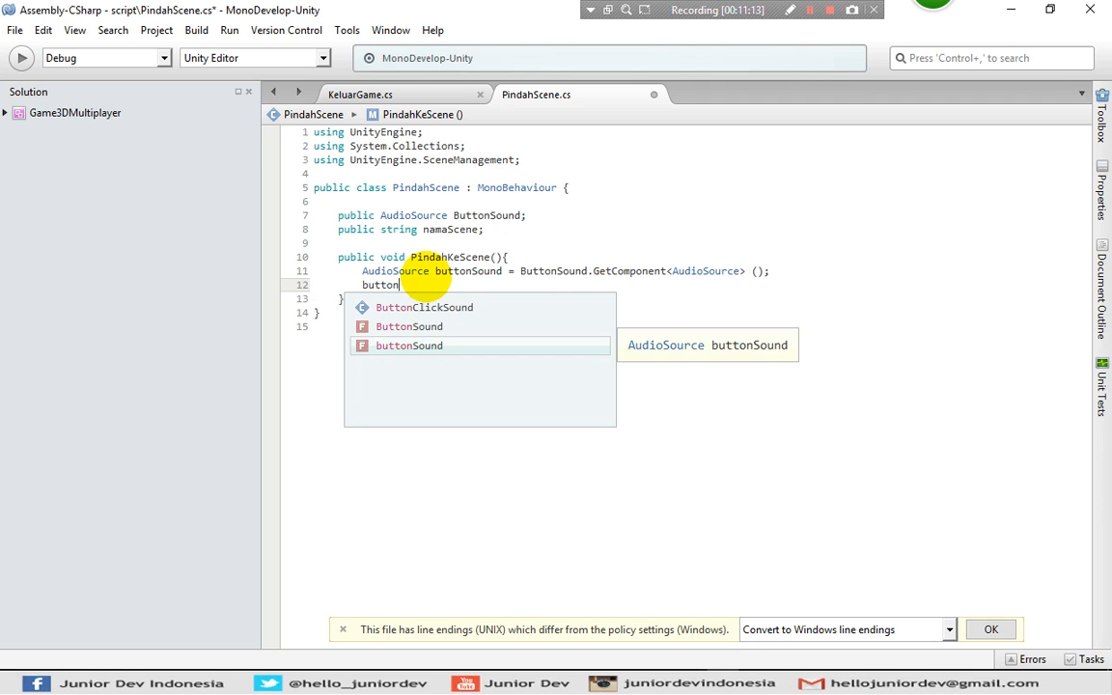
{"action": "key", "text": "Return"}
{"action": "type", "text": ".Play"}
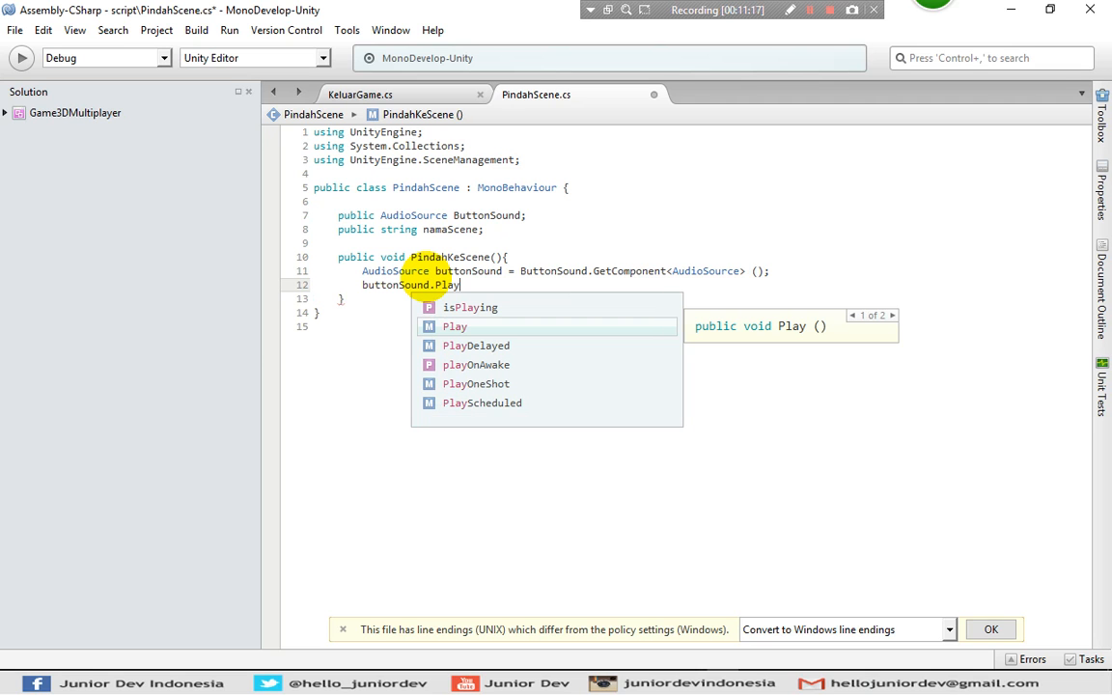
{"action": "key", "text": "Down"}
{"action": "key", "text": "Down"}
{"action": "key", "text": "Down"}
{"action": "key", "text": "Return"}
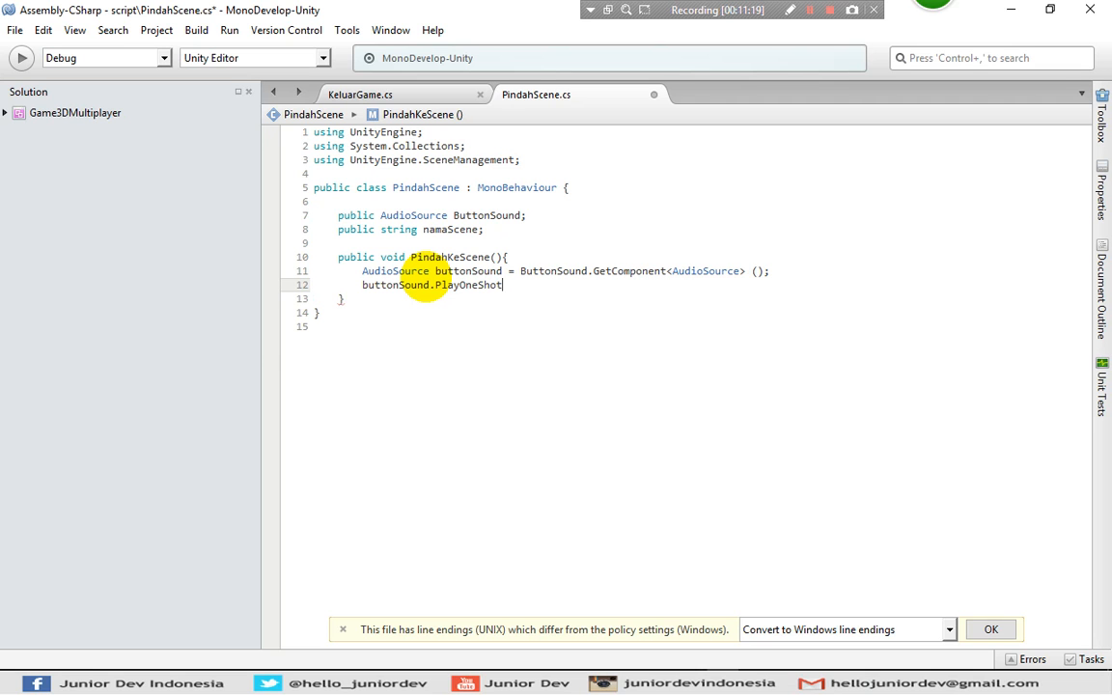
{"action": "type", "text": "()"}
{"action": "type", "text": ";"}
{"action": "type", "text": "butt"}
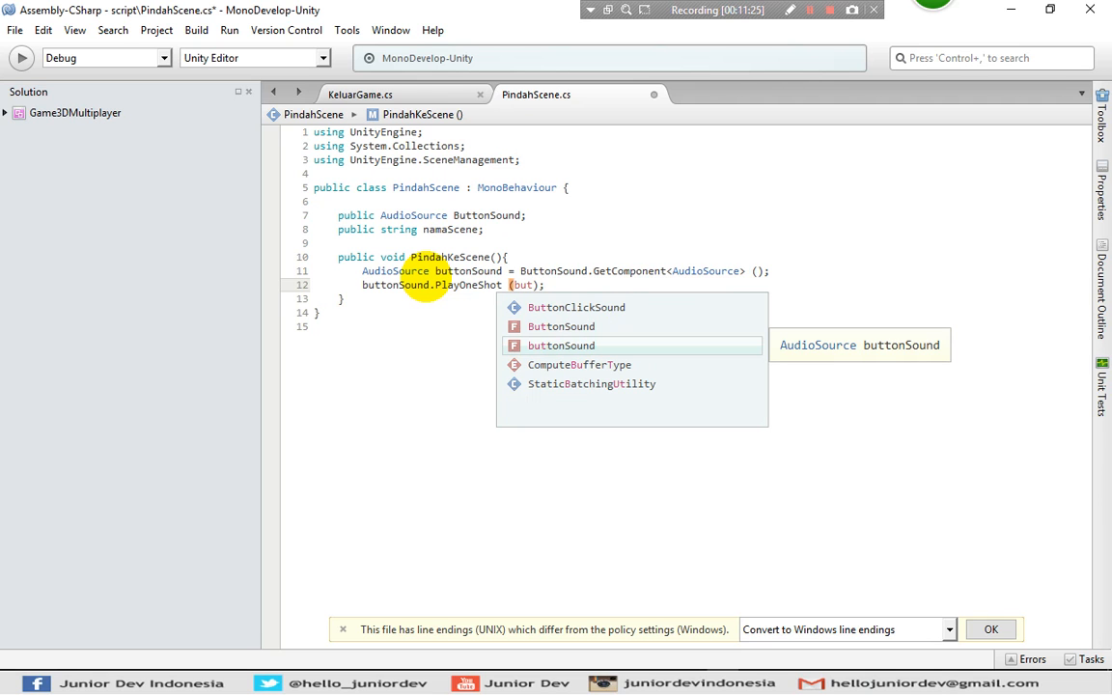
{"action": "key", "text": "Return"}
{"action": "type", "text": ".clip"}
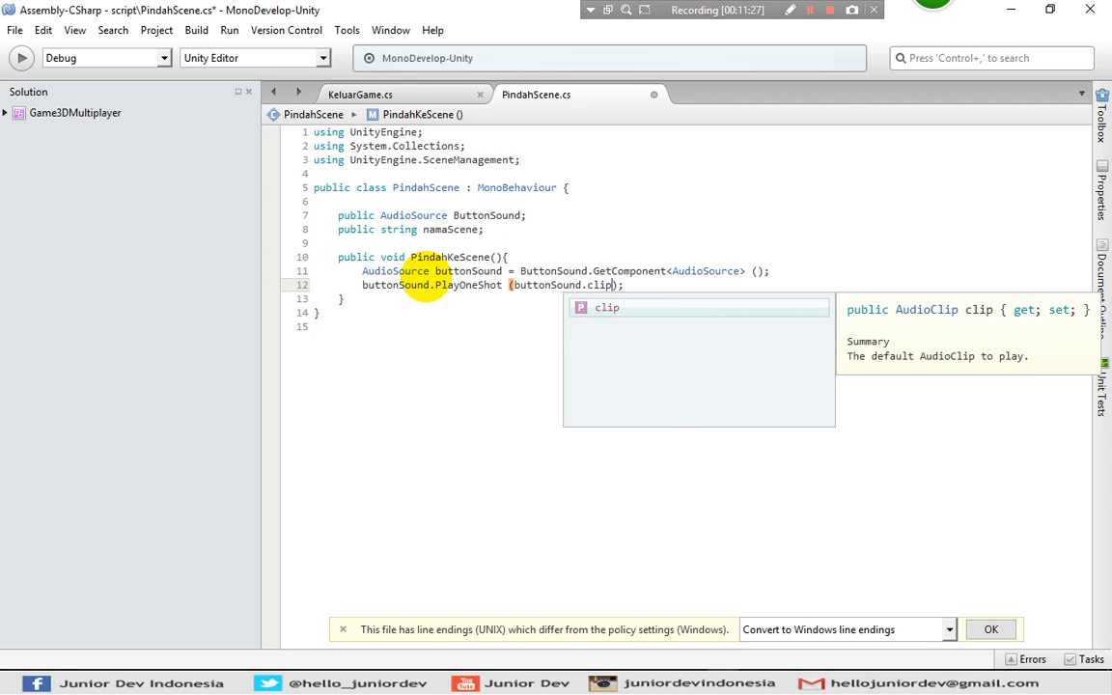
{"action": "key", "text": "End"}
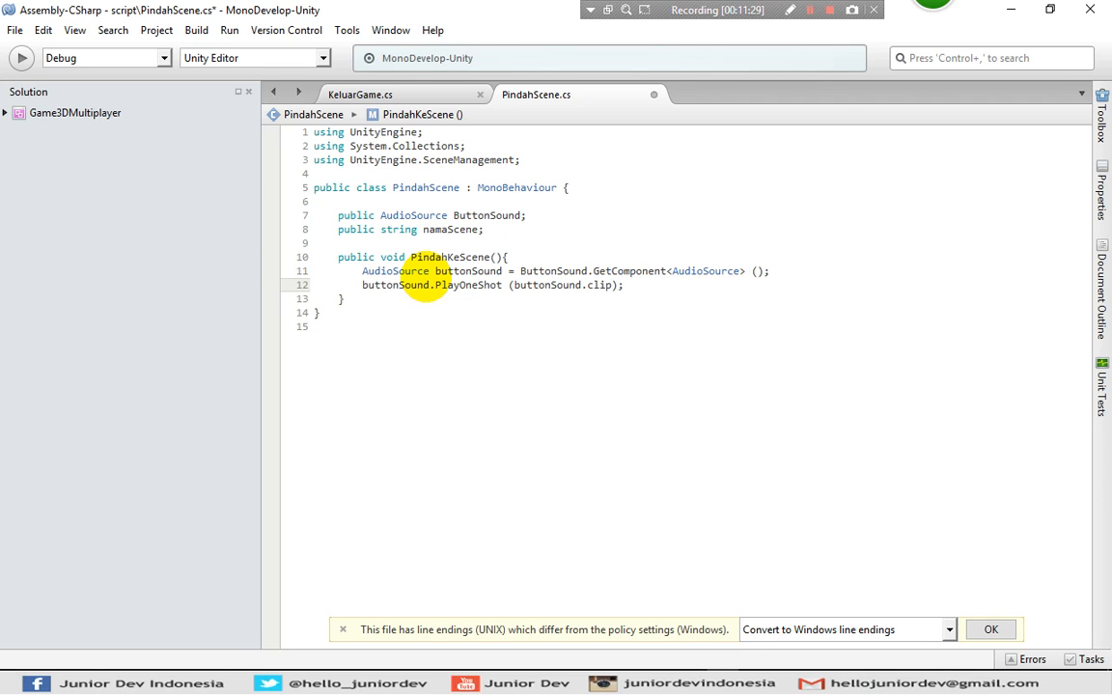
Add the line "Scene sceneIni = SceneManager.GetActiveScene ();" to PindahKeScene, leaving a blank line below the PlayOneShot call.
{"action": "key", "text": "Return"}
{"action": "key", "text": "Return"}
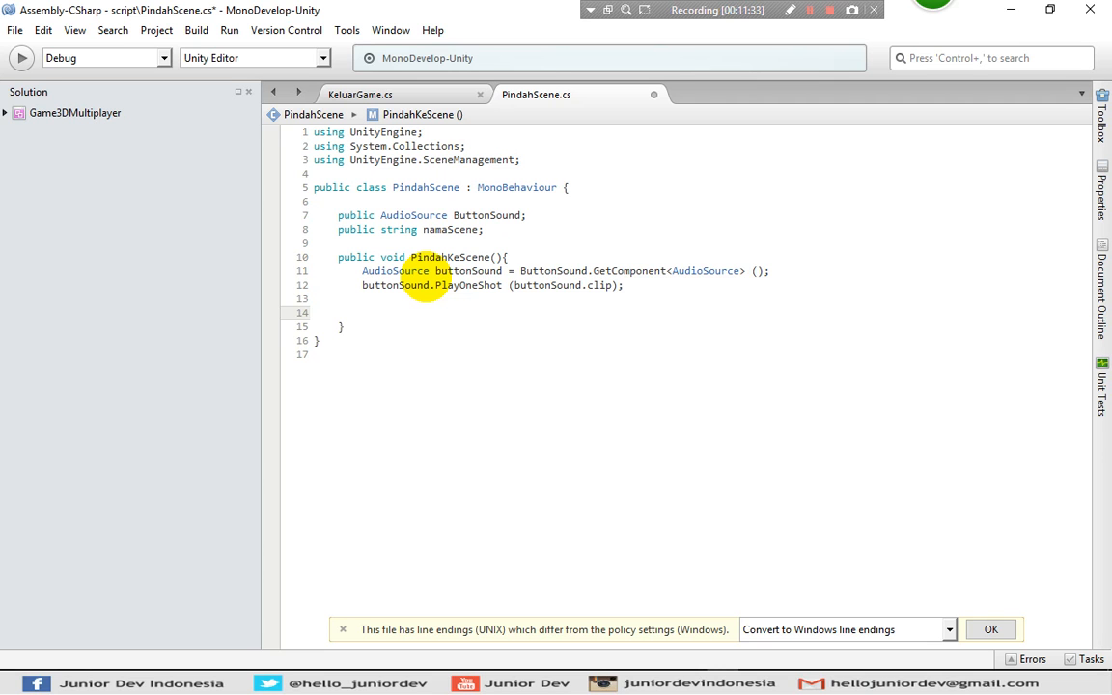
{"action": "type", "text": "Scene"}
{"action": "type", "text": "sceneIni = Scene"}
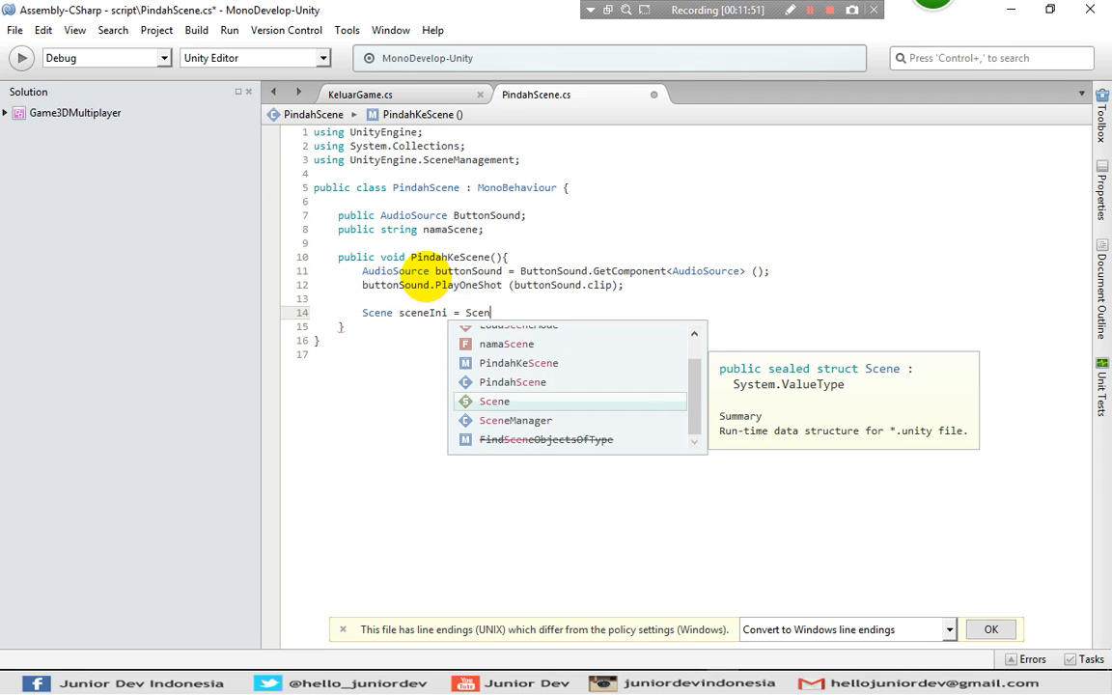
{"action": "key", "text": "Down"}
{"action": "key", "text": "Return"}
{"action": "type", "text": "."}
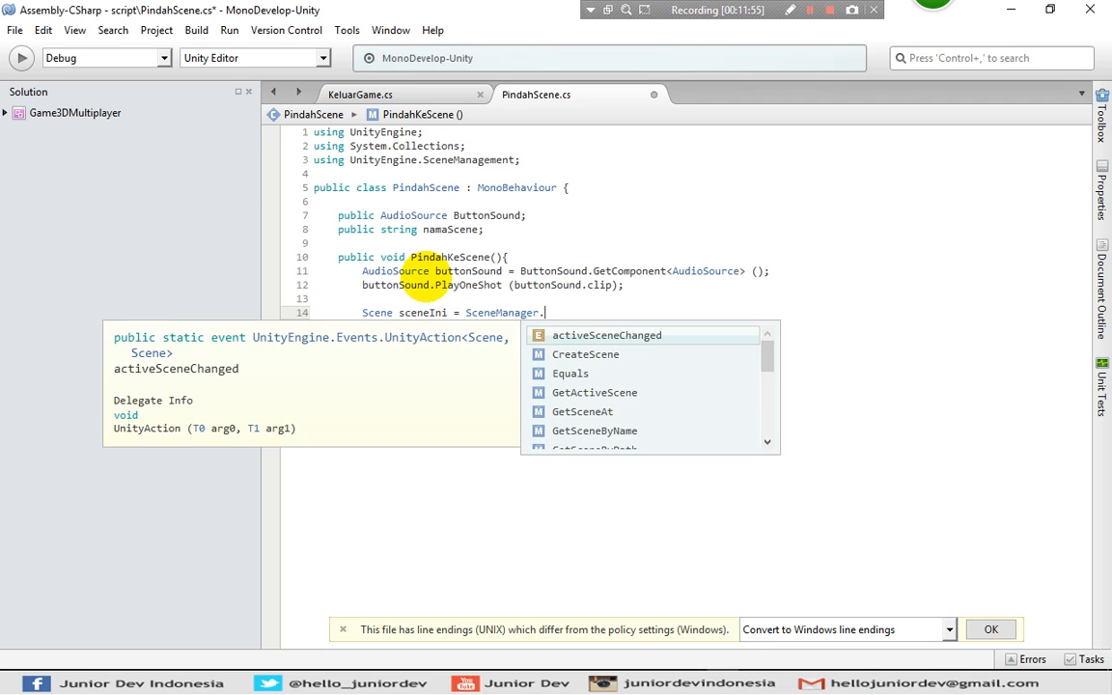
{"action": "type", "text": "Get"}
{"action": "key", "text": "Up"}
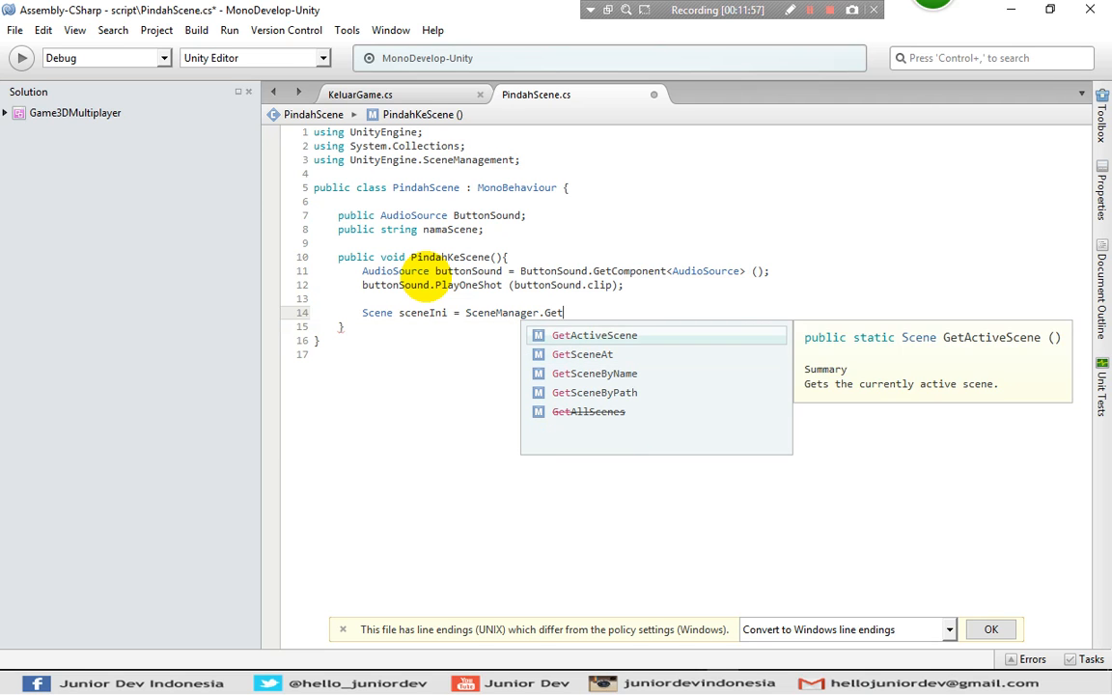
{"action": "key", "text": "Return"}
{"action": "type", "text": "();"}
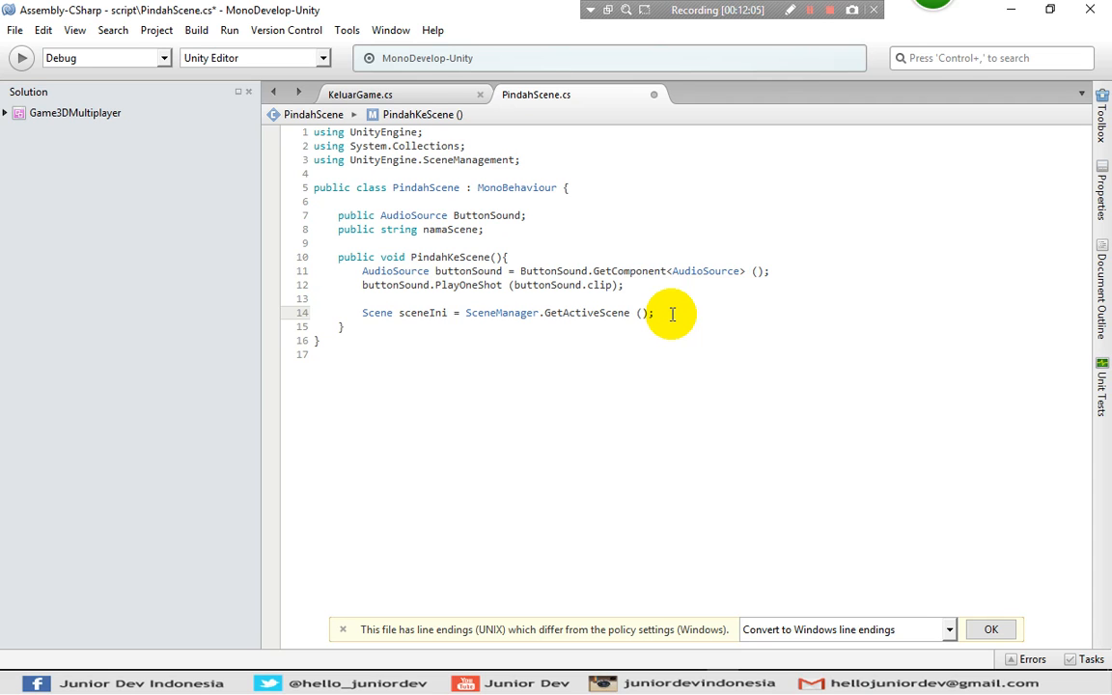
Add the condition "if (sceneIni.name != namaScene)" below the GetActiveScene line.
{"action": "key", "text": "Return"}
{"action": "type", "text": "if"}
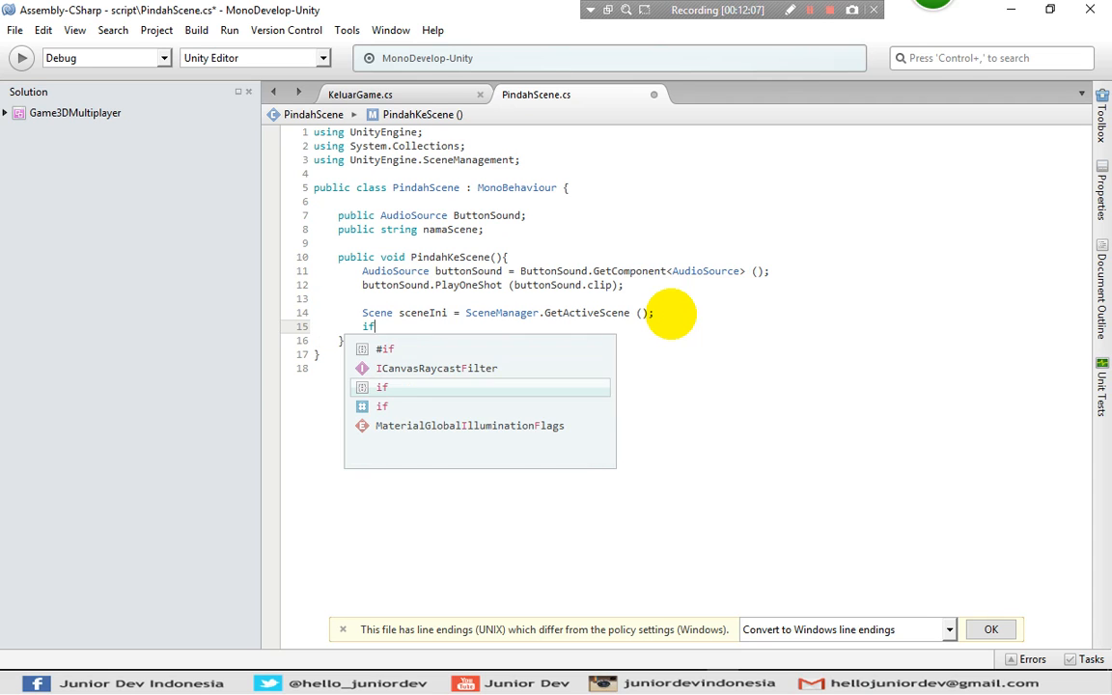
{"action": "type", "text": "(Scene"}
{"action": "key", "text": "Down"}
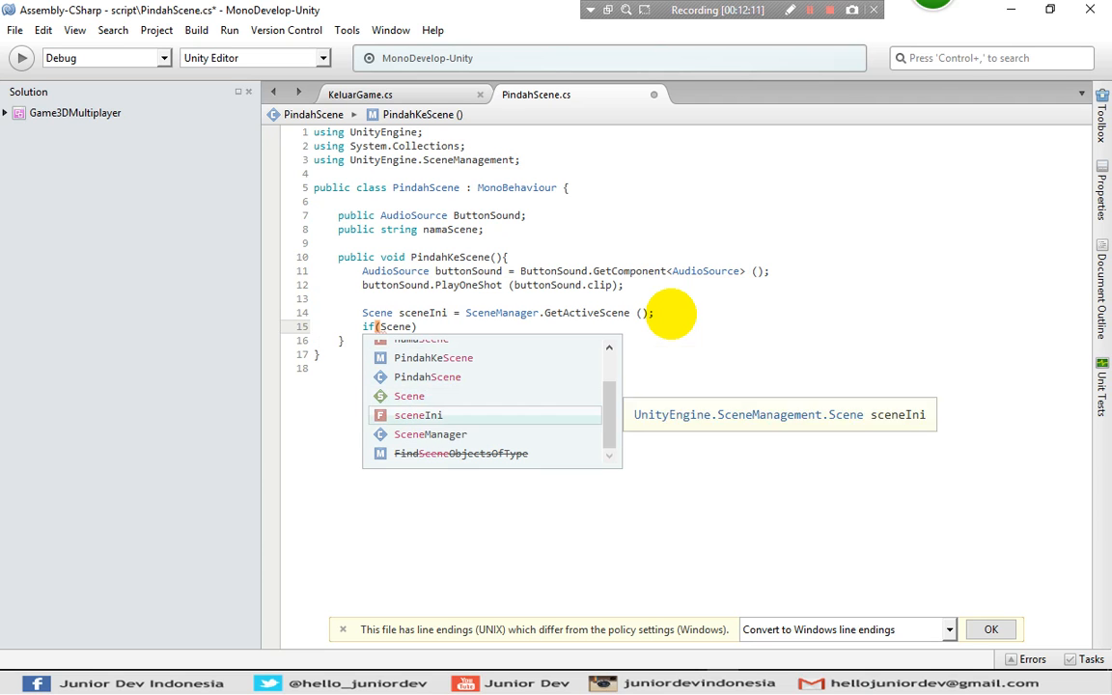
{"action": "key", "text": "Return"}
{"action": "type", "text": "."}
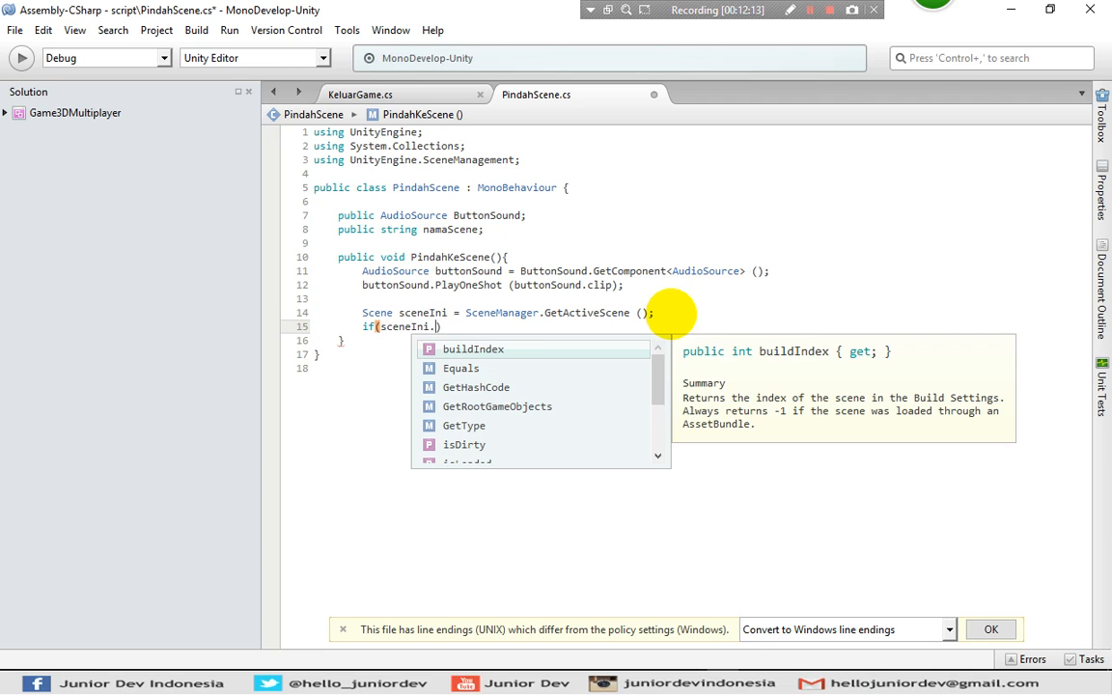
{"action": "type", "text": "name "}
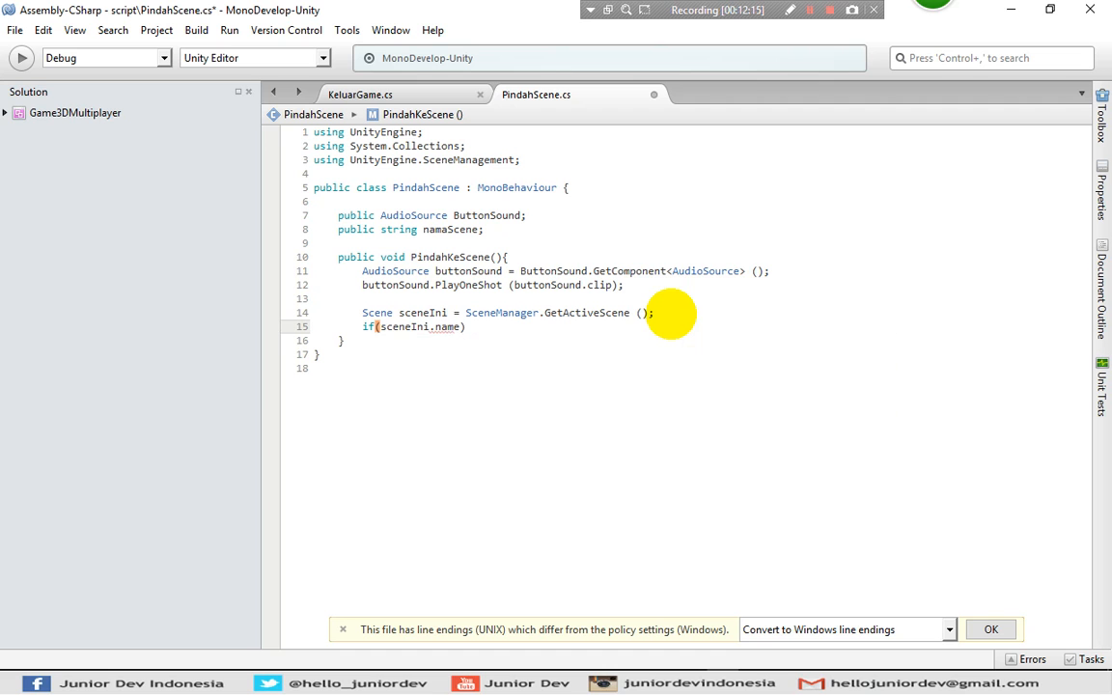
{"action": "type", "text": "!= "}
{"action": "type", "text": "namaScene"}
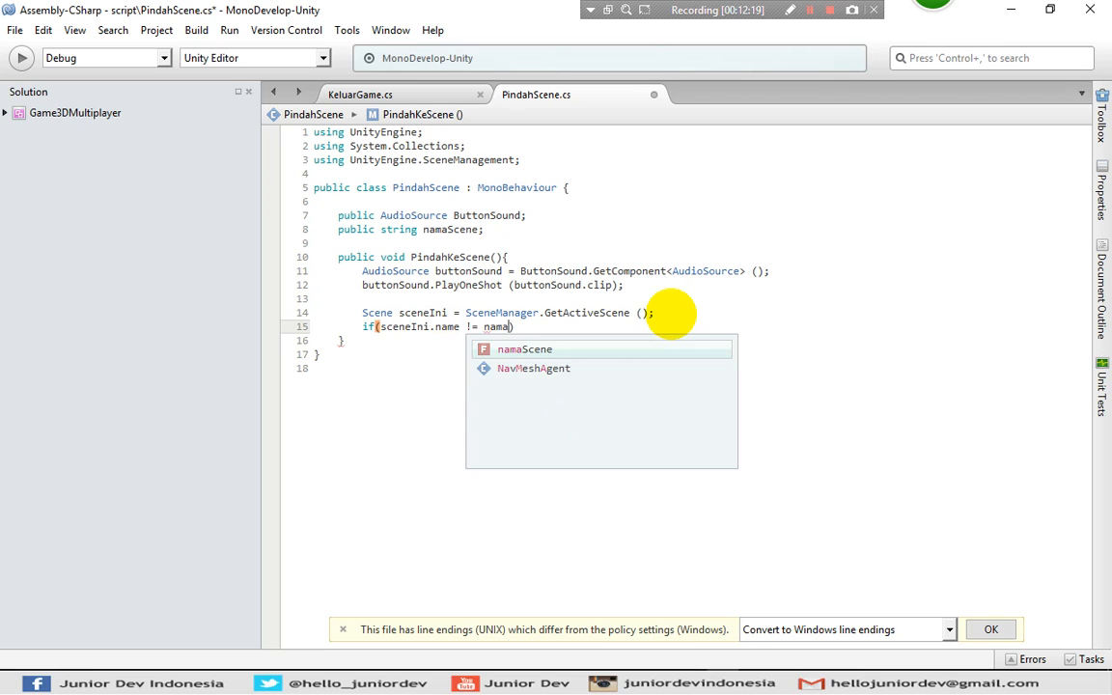
{"action": "key", "text": "Return"}
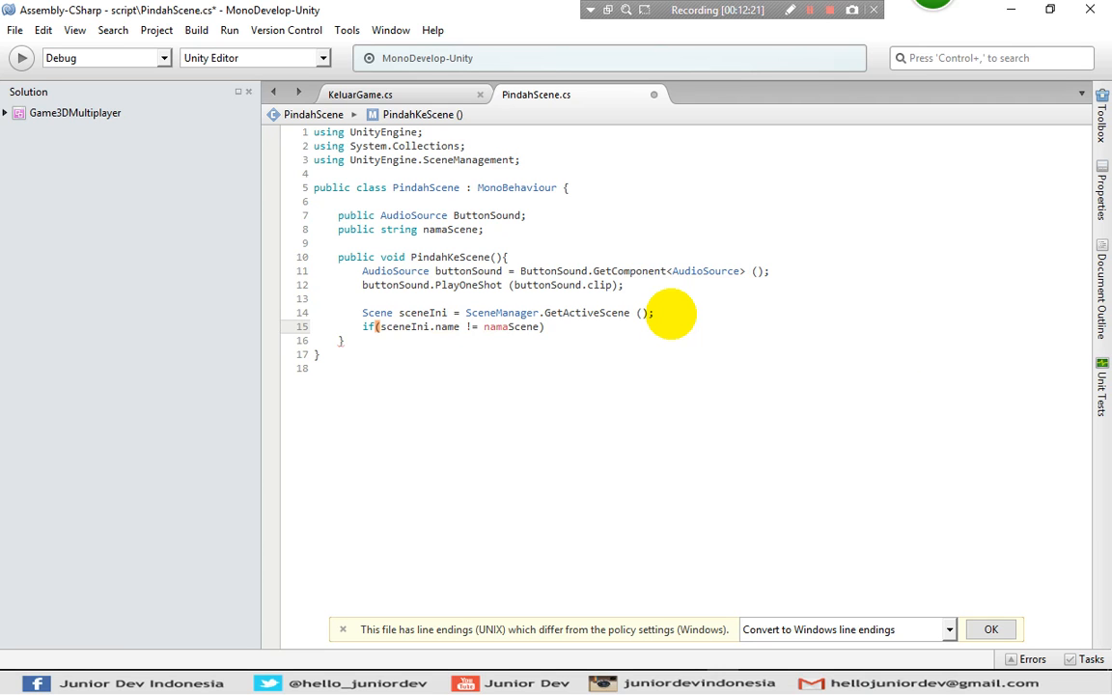
Add "SceneManager.LoadScene (namaScene);" as the body of the if condition and save the PindahScene script.
{"action": "key", "text": "Return"}
{"action": "type", "text": "Scene"}
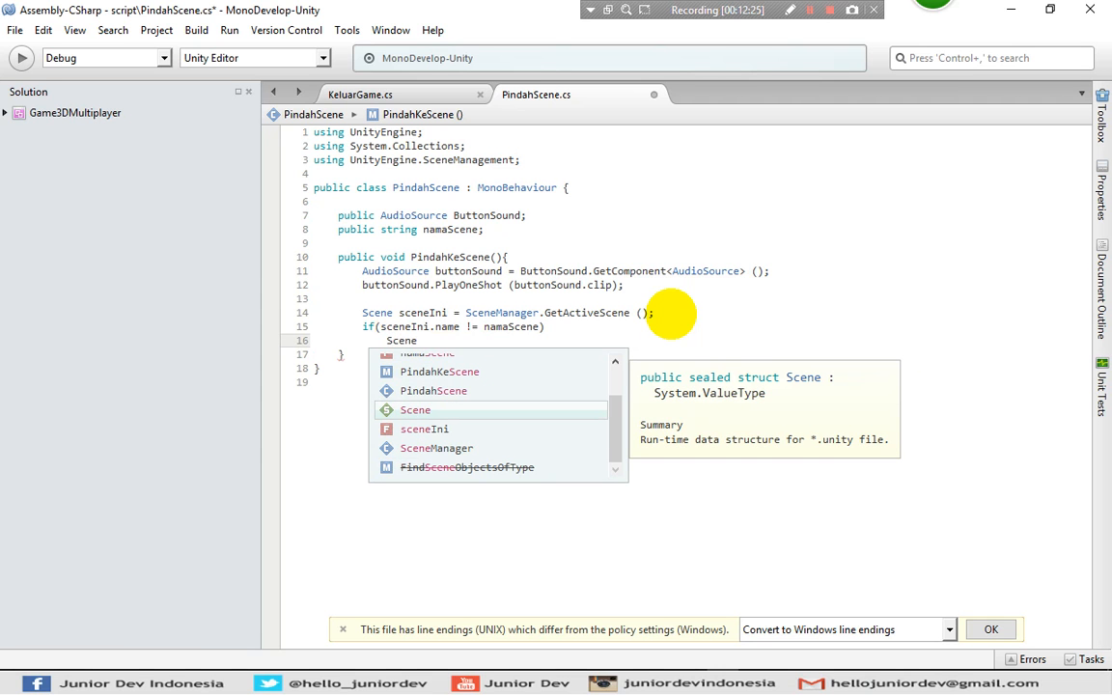
{"action": "type", "text": "Manager."}
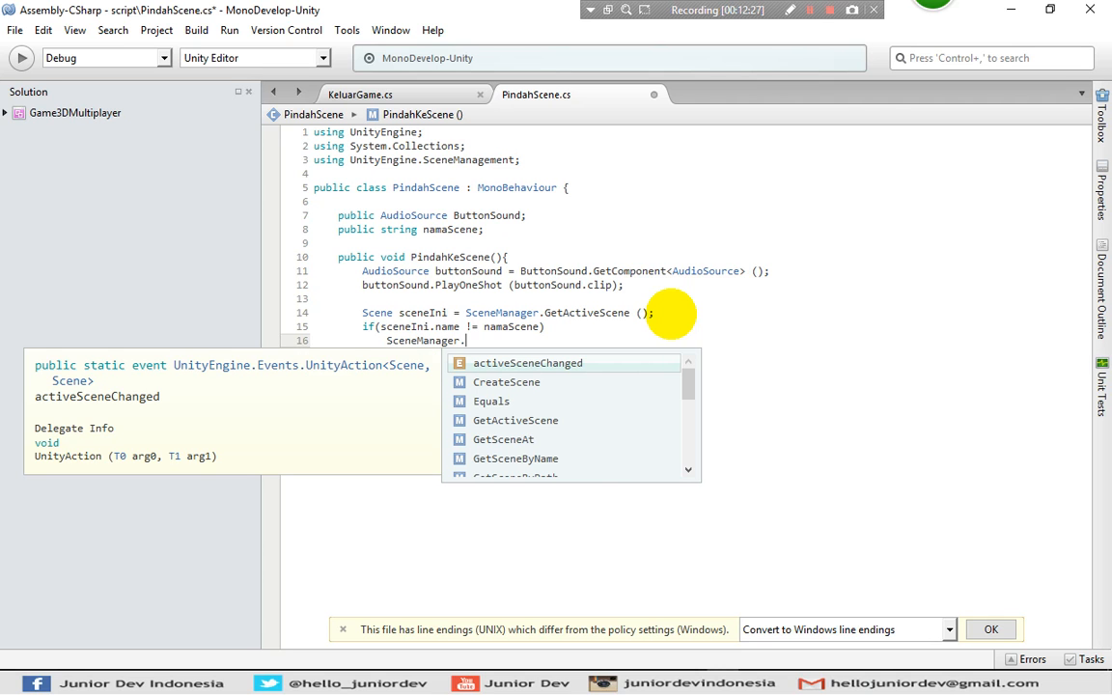
{"action": "type", "text": "Load"}
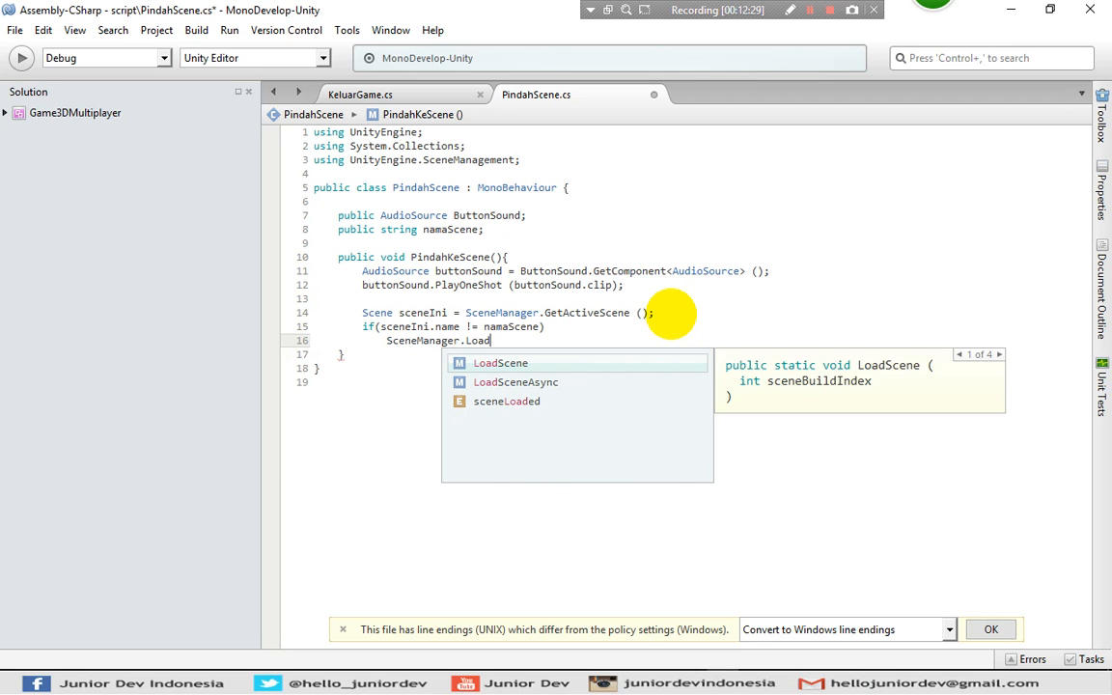
{"action": "key", "text": "Return"}
{"action": "type", "text": "("}
{"action": "type", "text": ";"}
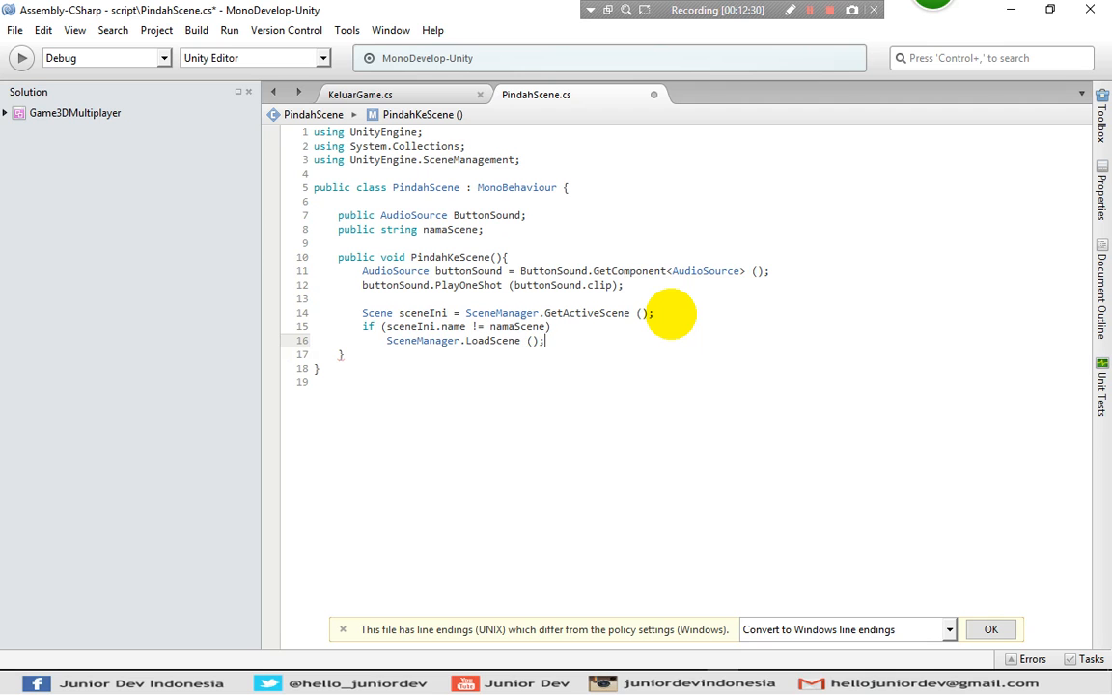
{"action": "type", "text": "namaScene"}
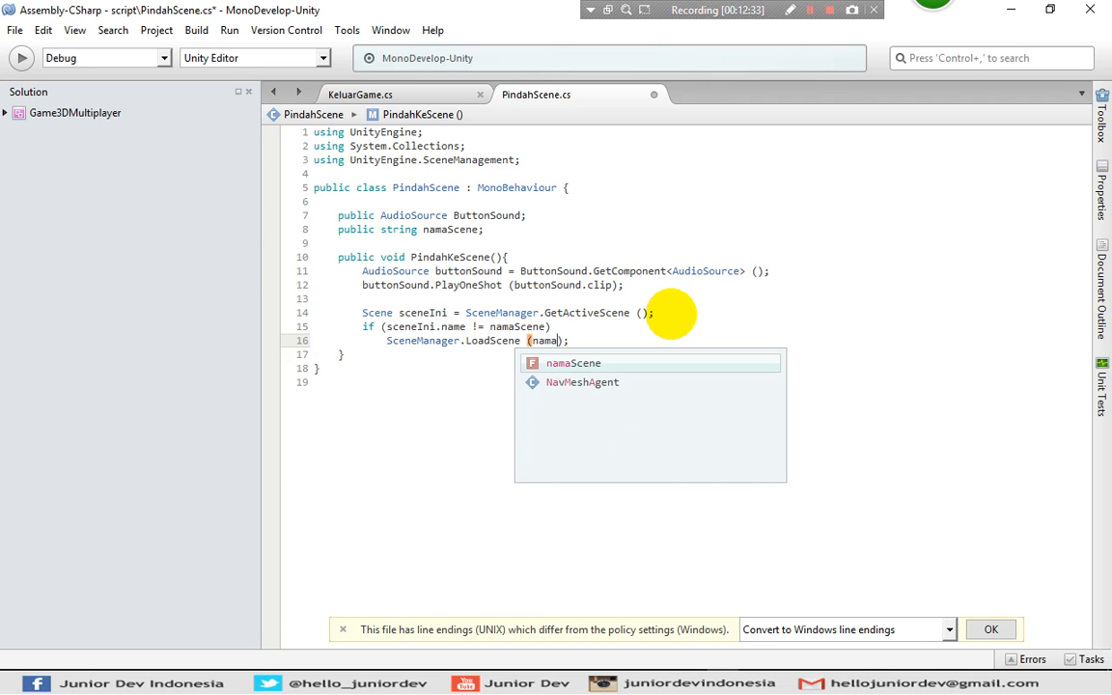
{"action": "key", "text": "Return"}
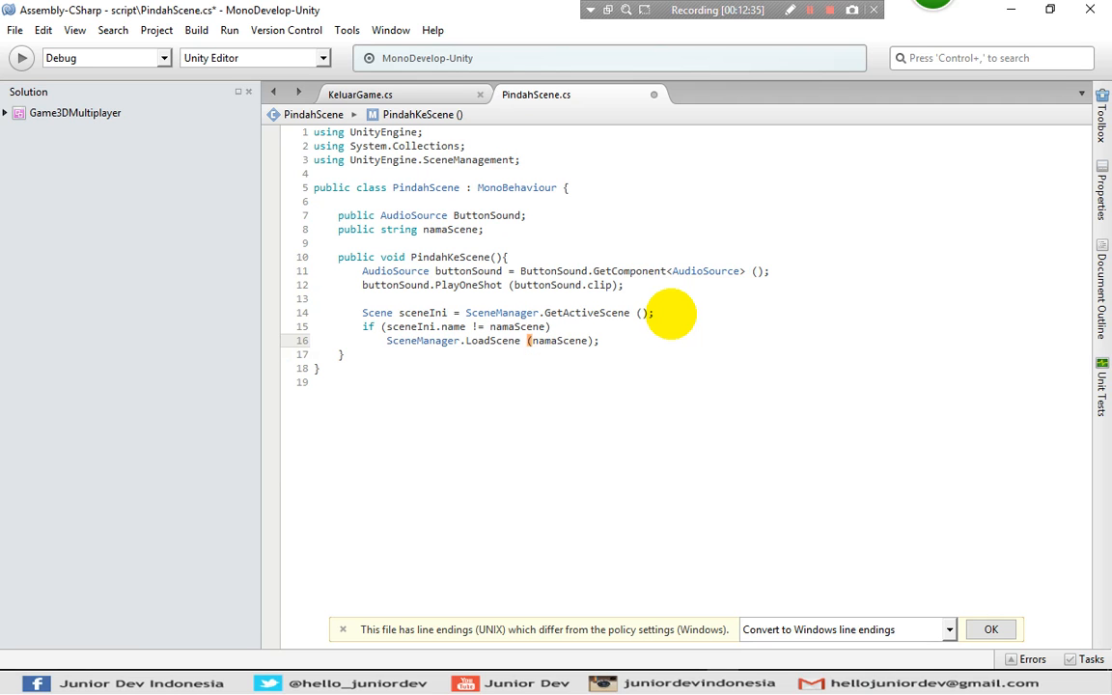
{"action": "left_click", "coordinate": [623, 240]}
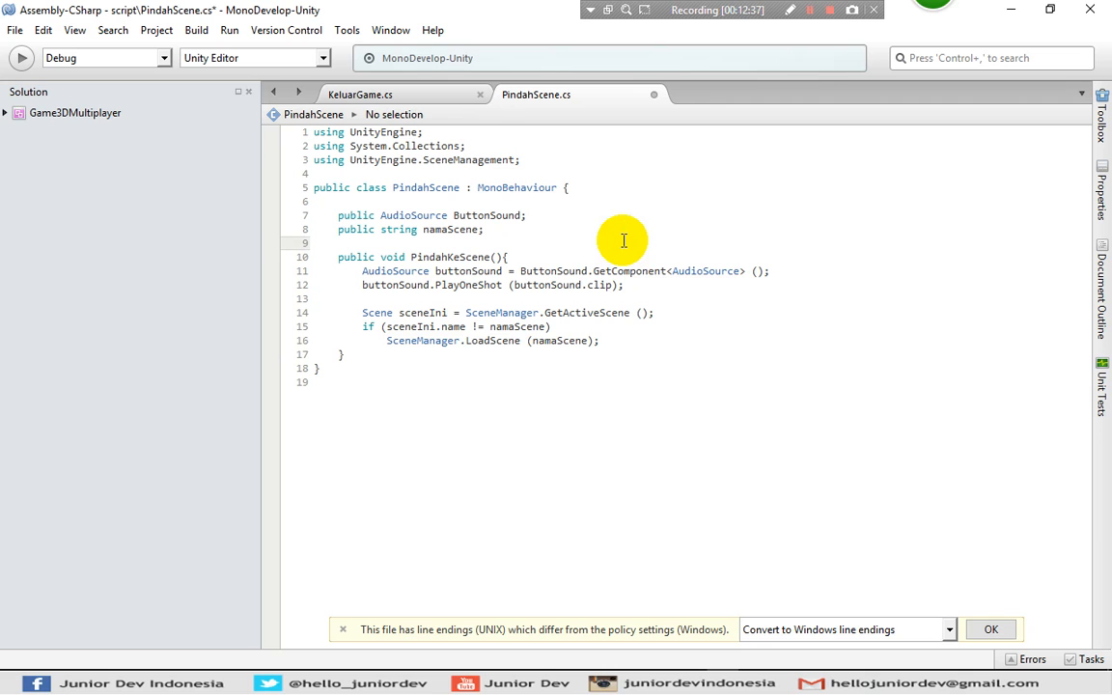
{"action": "key", "text": "ctrl+s"}
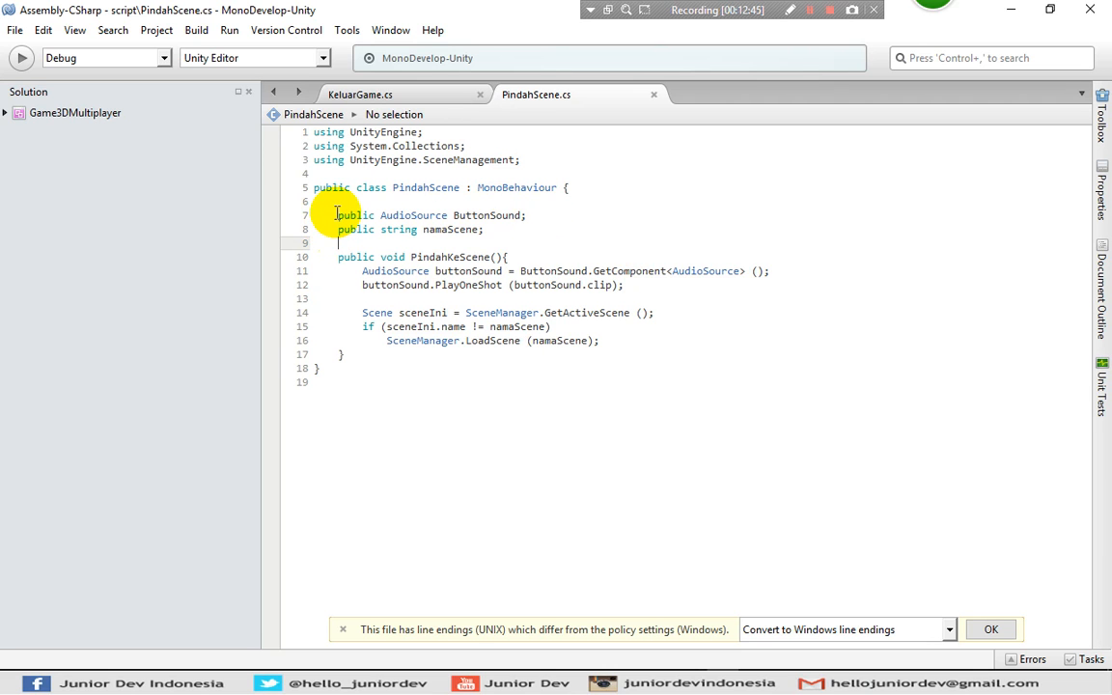
{"action": "left_click_drag", "start_coordinate": [335, 229], "coordinate": [529, 229]}
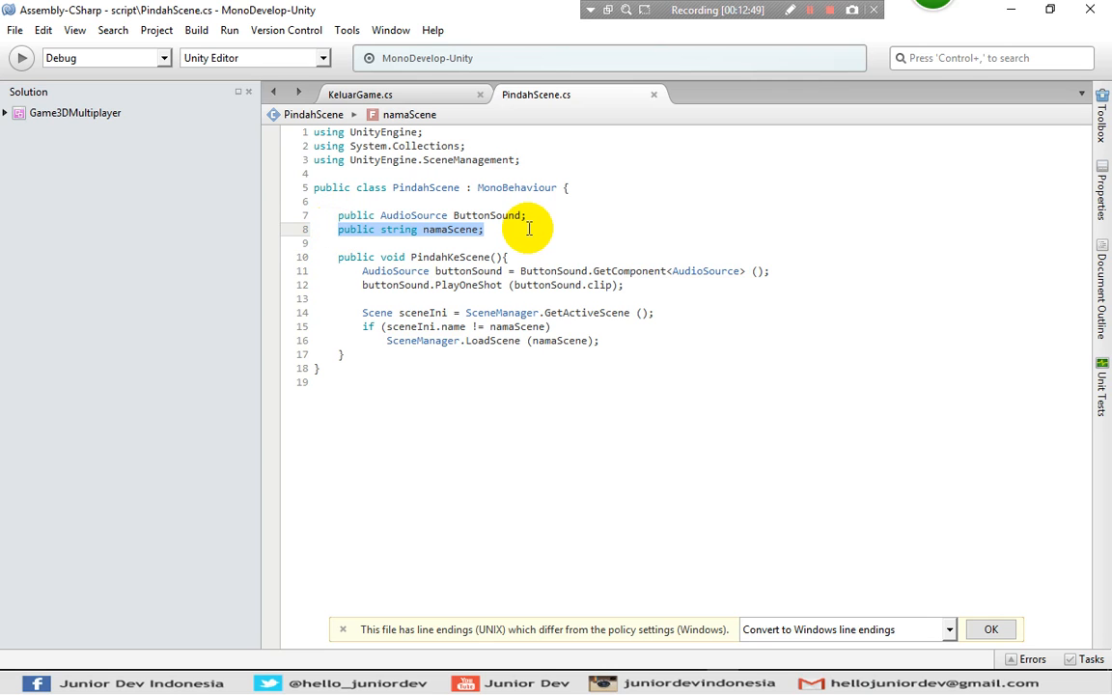
{"action": "left_click", "coordinate": [422, 229]}
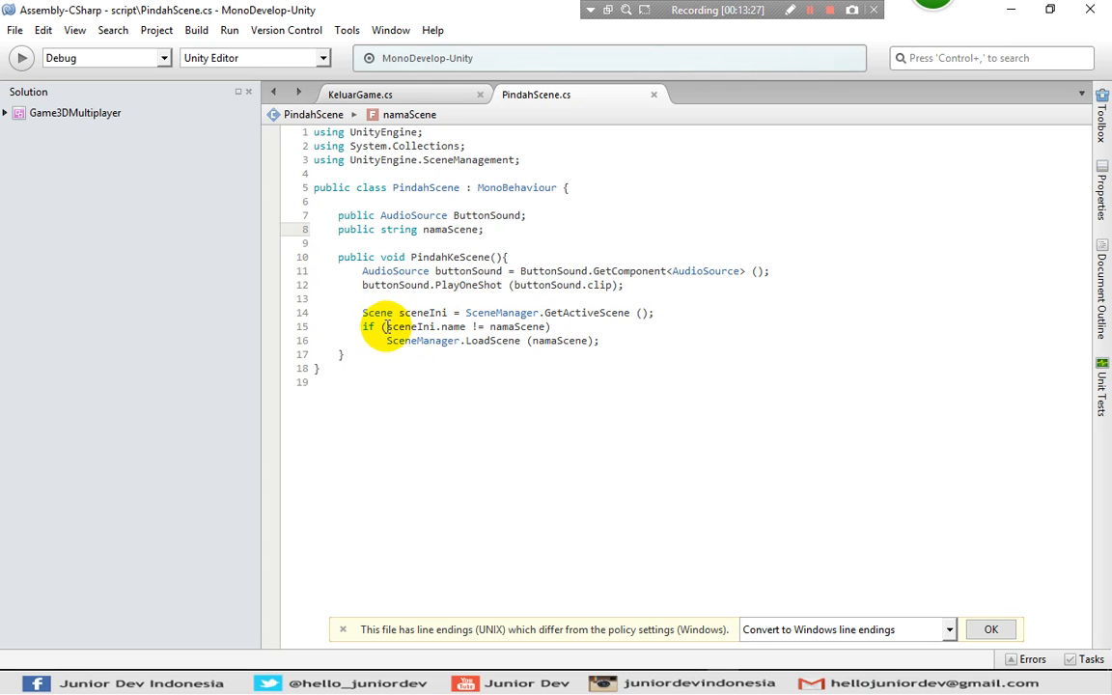
{"action": "mouse_move", "coordinate": [462, 327]}
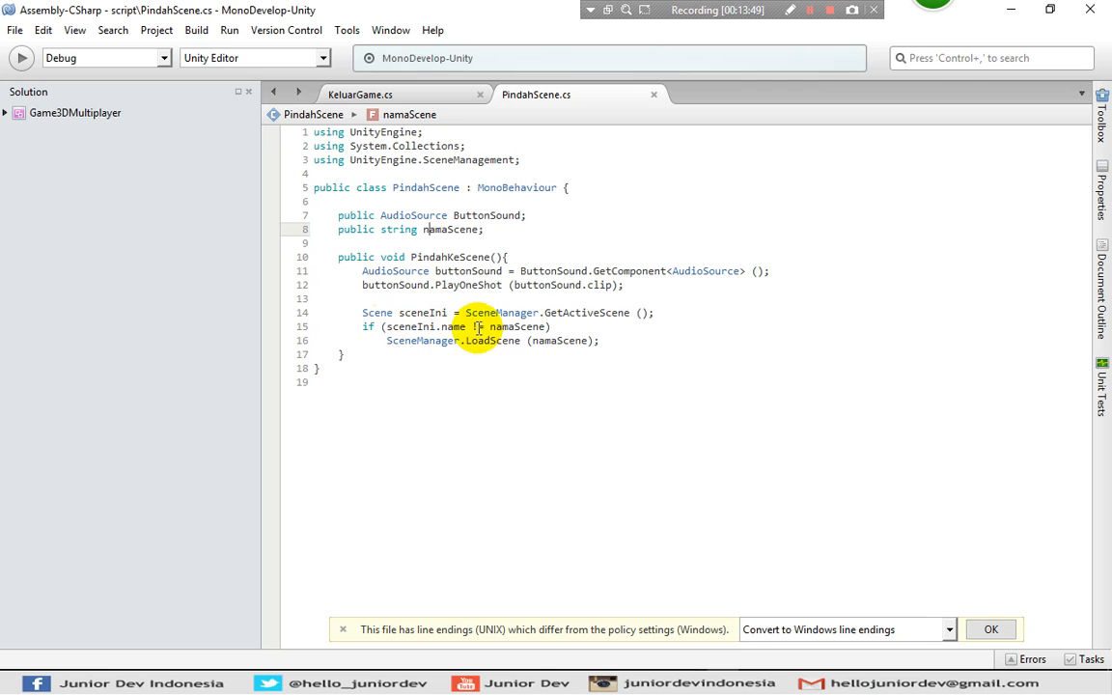
{"action": "left_click", "coordinate": [394, 328]}
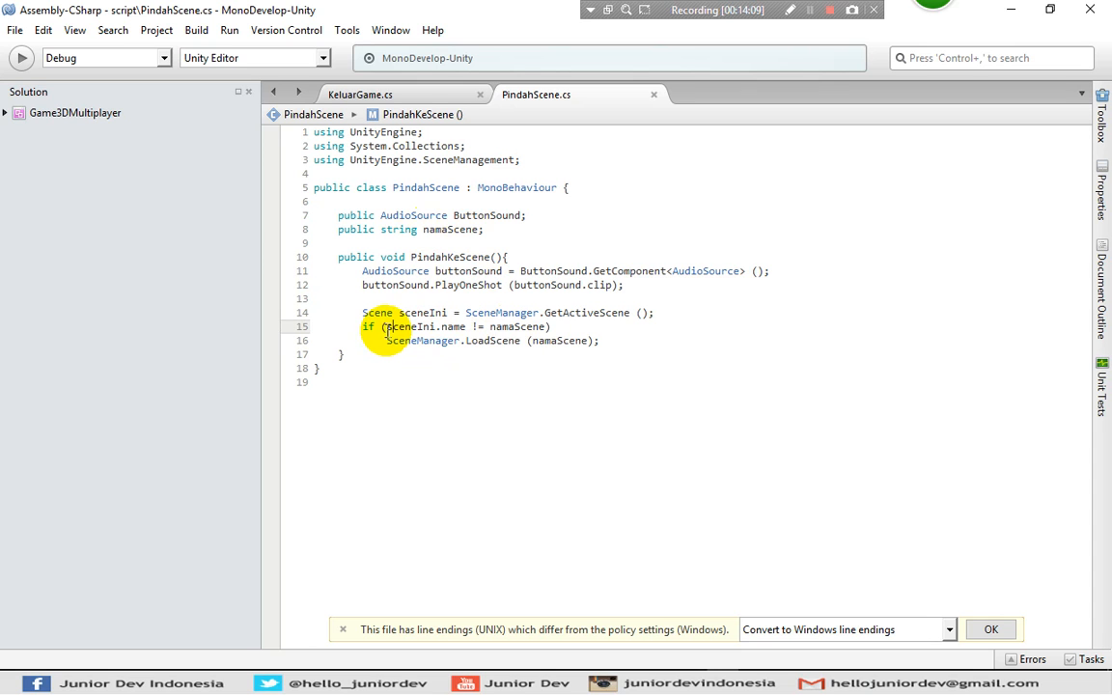
{"action": "left_click", "coordinate": [439, 328]}
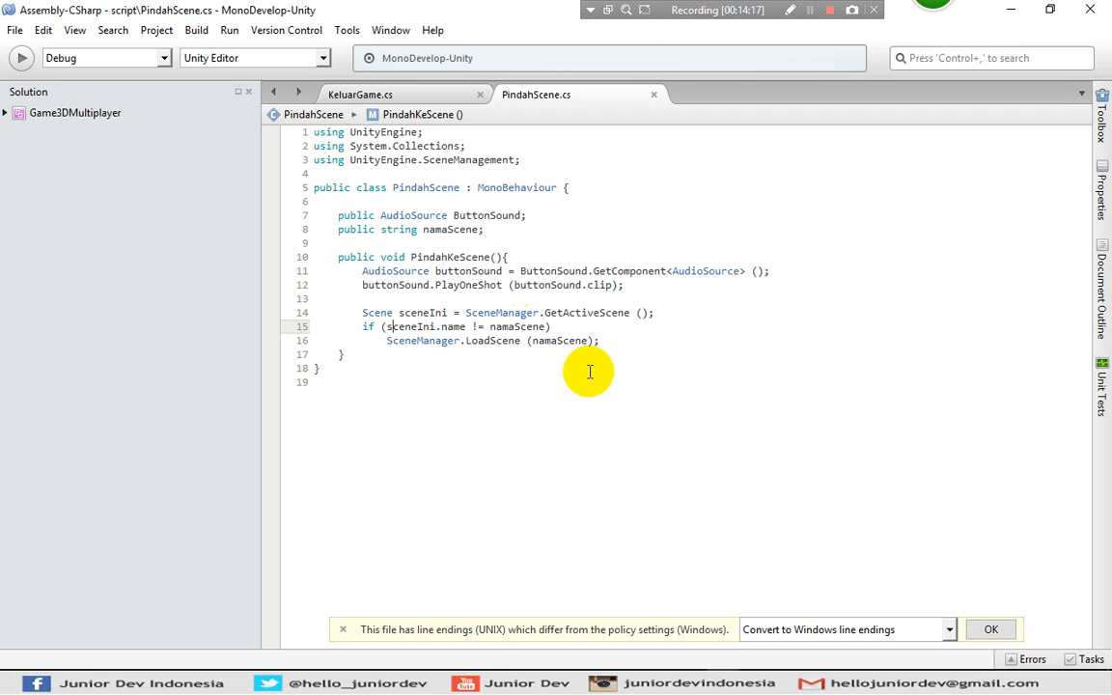
{"action": "left_click", "coordinate": [611, 340]}
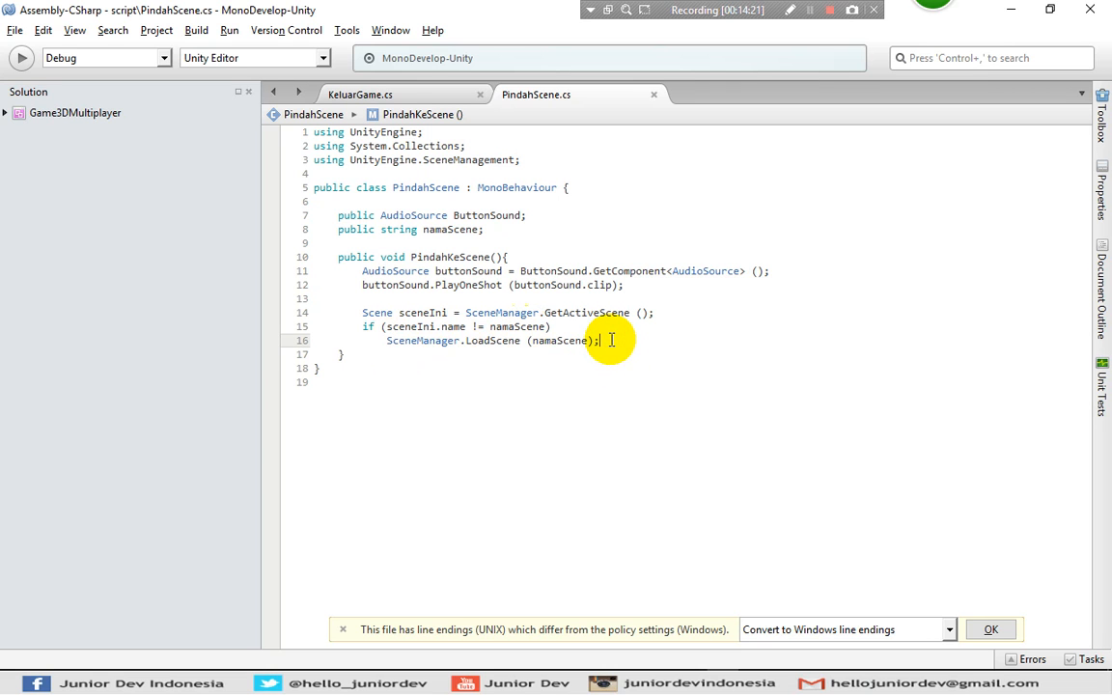
Switch to Unity and save the intro_game scene.
{"action": "key", "text": "alt+Tab"}
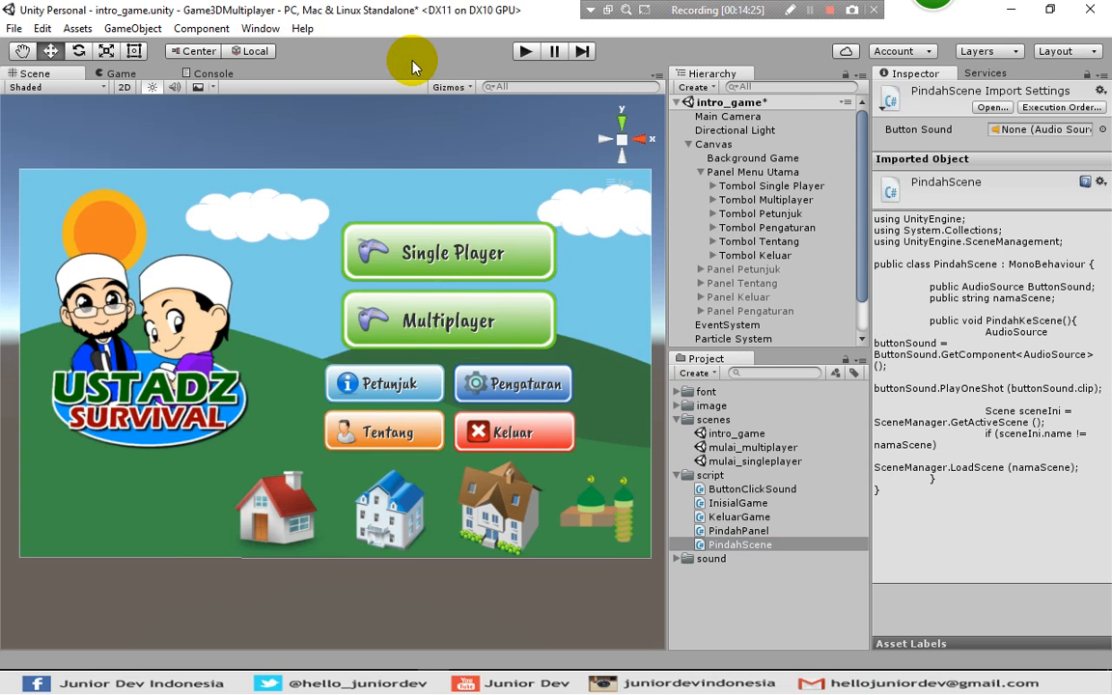
{"action": "key", "text": "ctrl+s"}
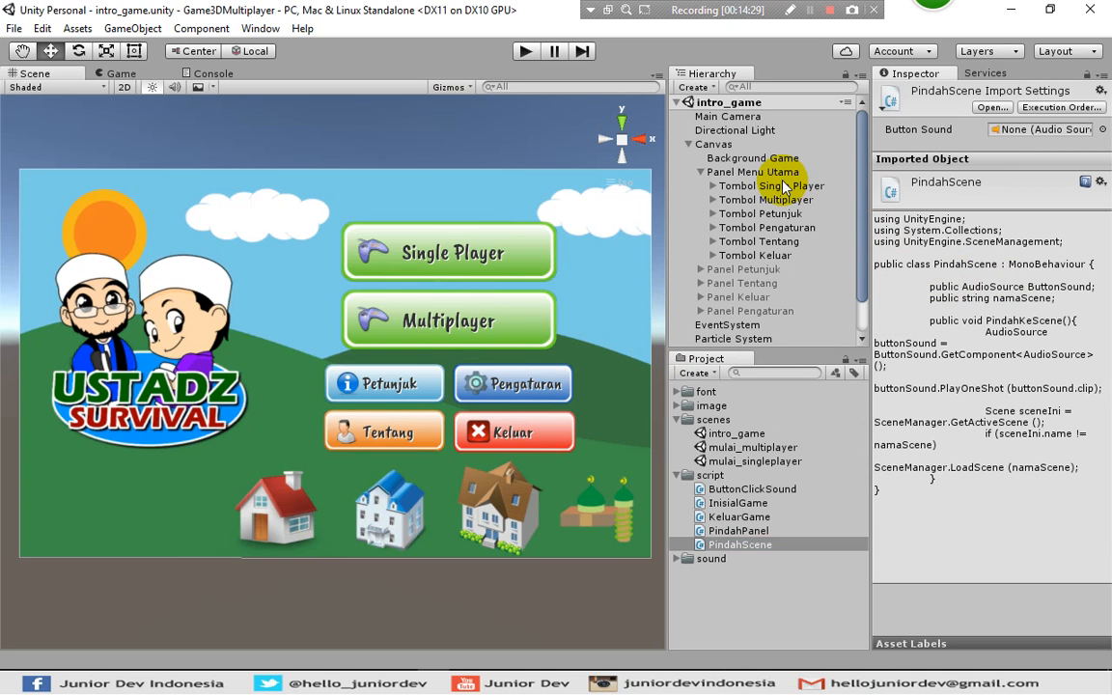
In Tombol Single Player's Pindah Scene script, assign Click Button Sound as the Button Sound and set Nama Scene to mulai_singleplayer.
{"action": "left_click", "coordinate": [729, 185]}
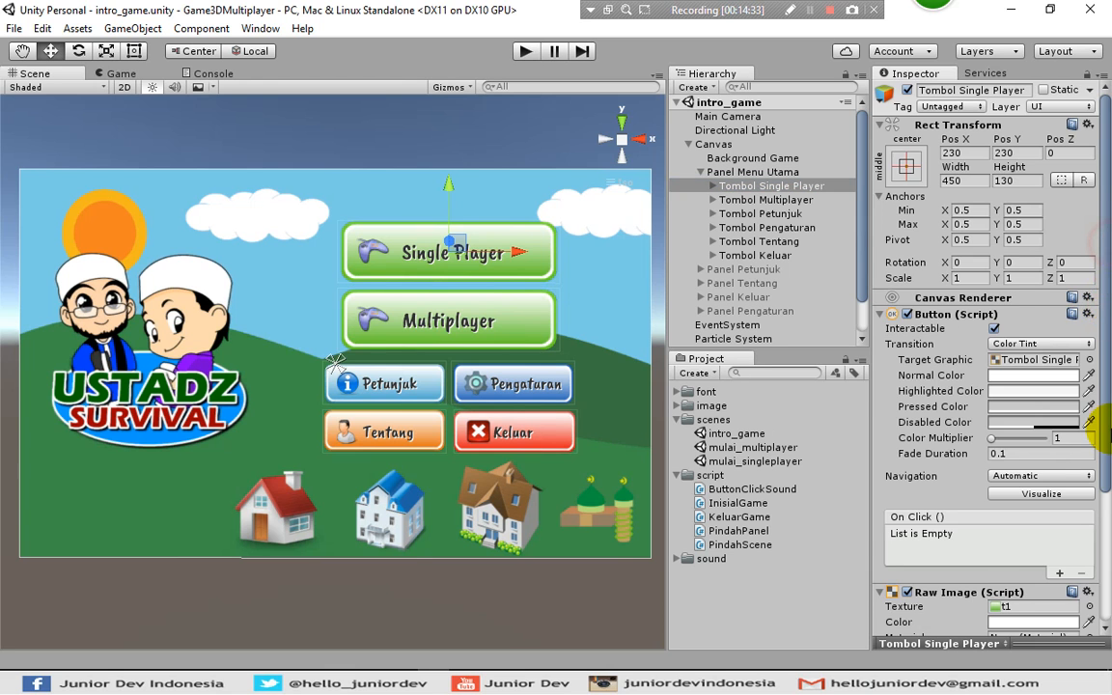
{"action": "left_click_drag", "start_coordinate": [1106, 409], "coordinate": [1106, 560]}
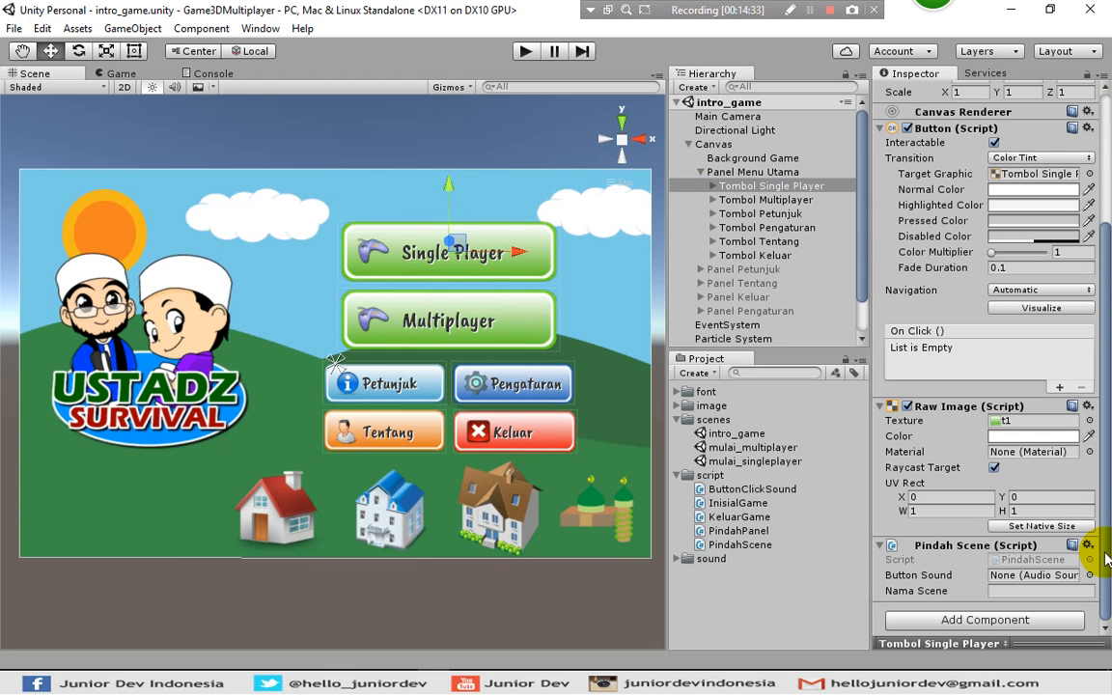
{"action": "left_click", "coordinate": [1000, 590]}
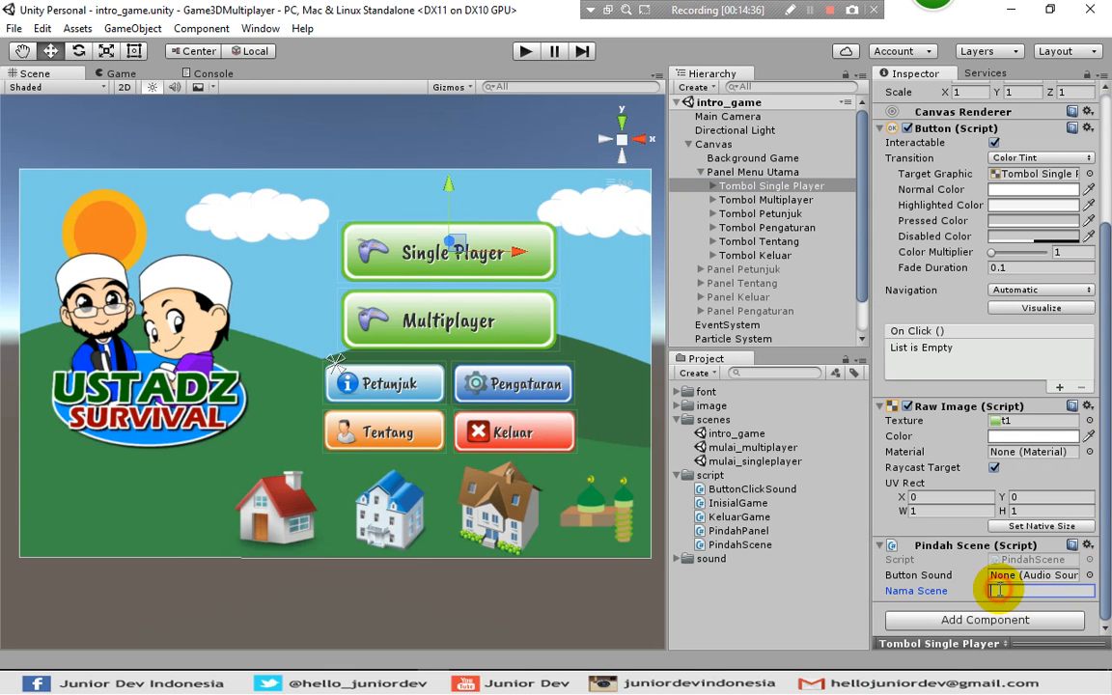
{"action": "left_click", "coordinate": [1091, 576]}
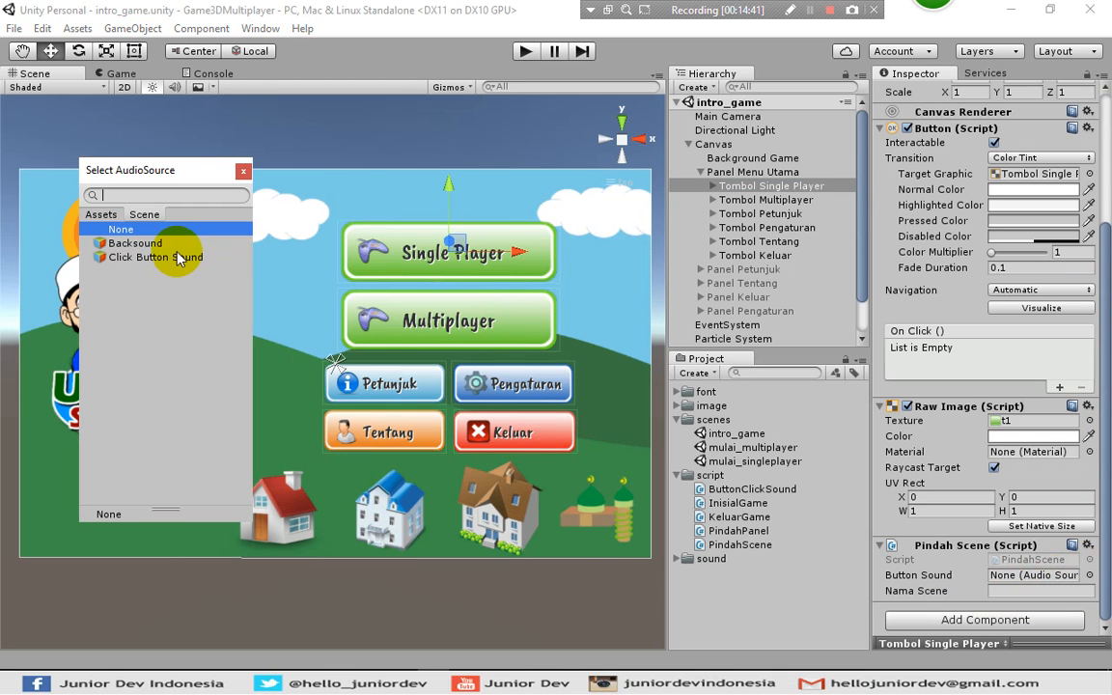
{"action": "left_click", "coordinate": [143, 257]}
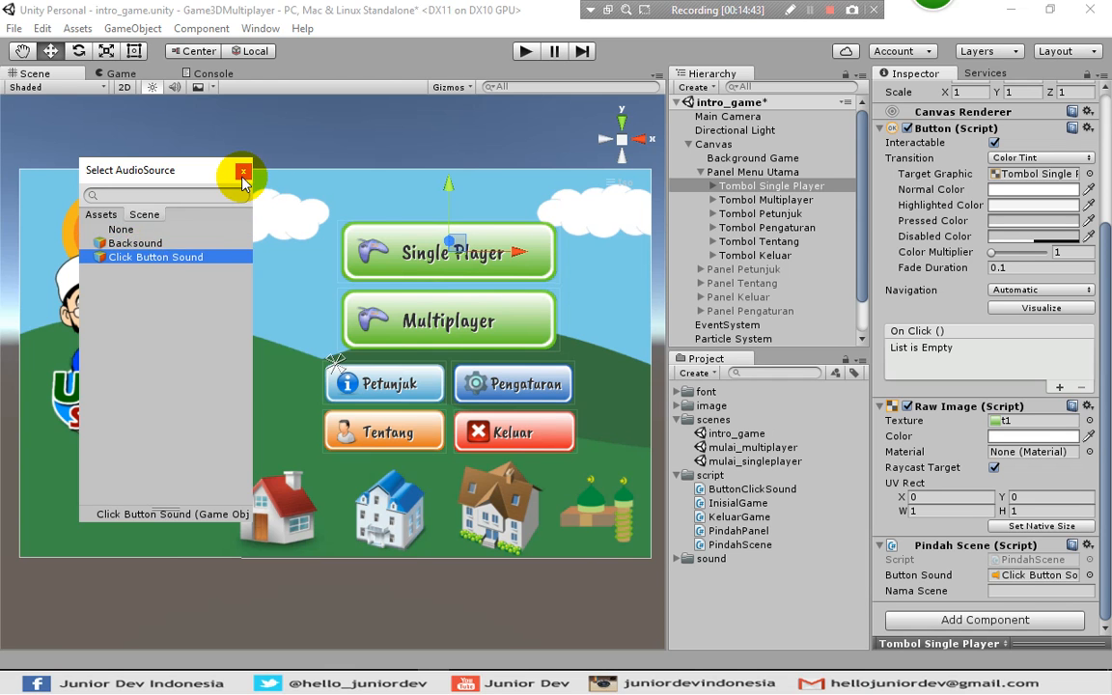
{"action": "left_click", "coordinate": [242, 174]}
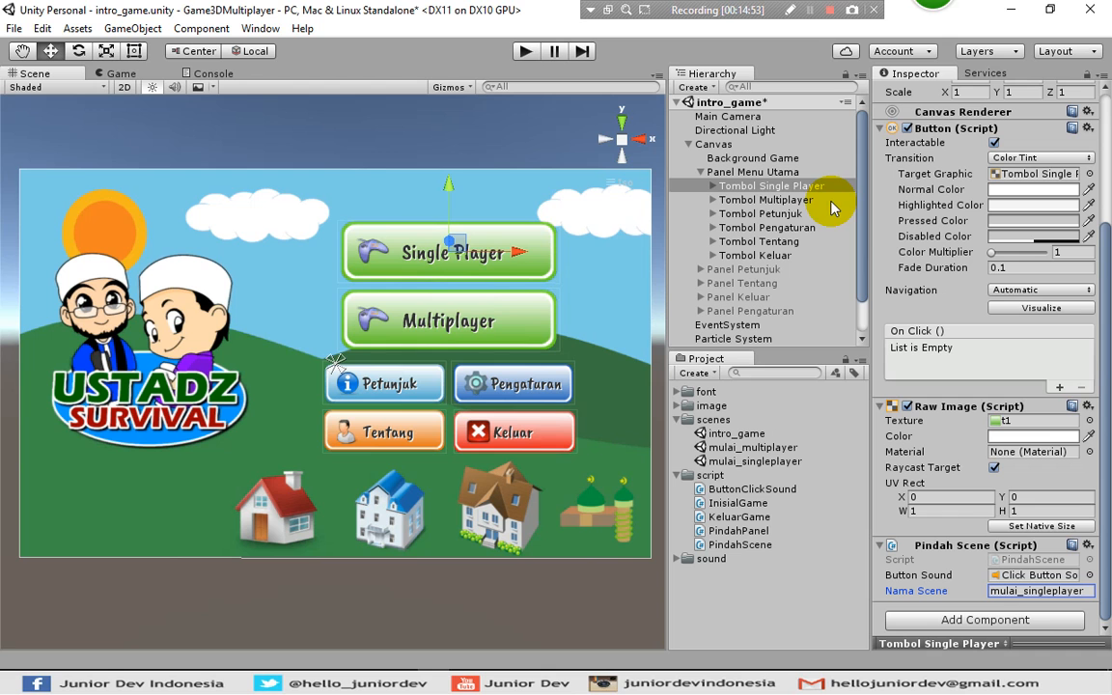
Add an On Click event entry to Tombol Single Player's Button component and assign Tombol Single Player as its target object.
{"action": "left_click", "coordinate": [1060, 389]}
{"action": "left_click", "coordinate": [945, 366]}
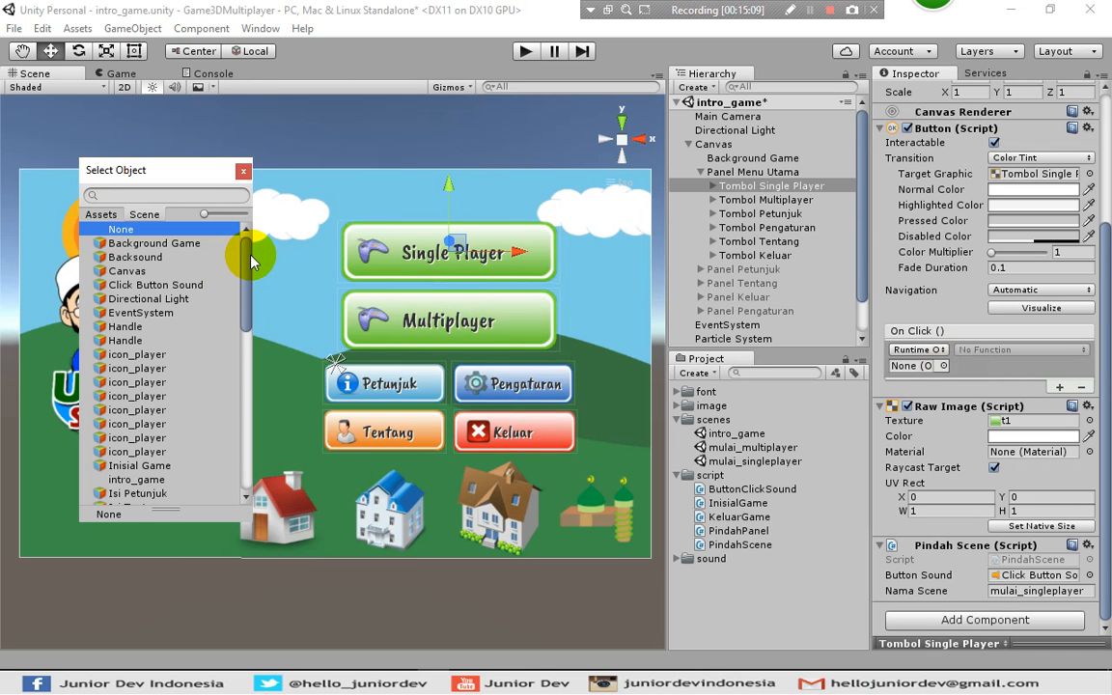
{"action": "left_click", "coordinate": [197, 199]}
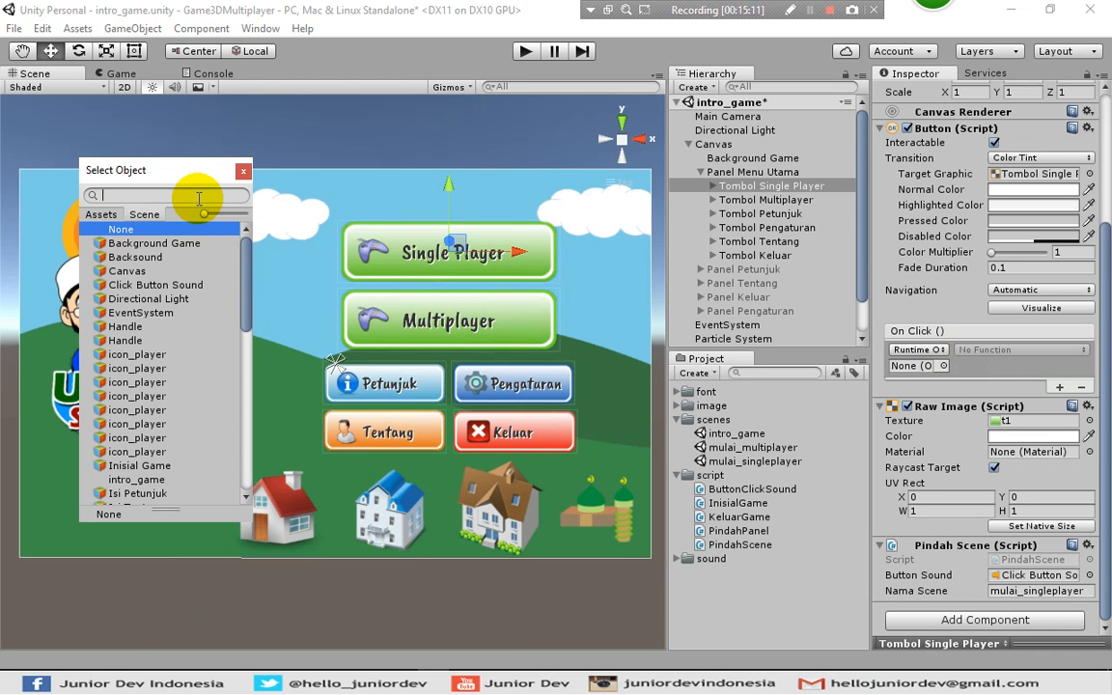
{"action": "type", "text": "single"}
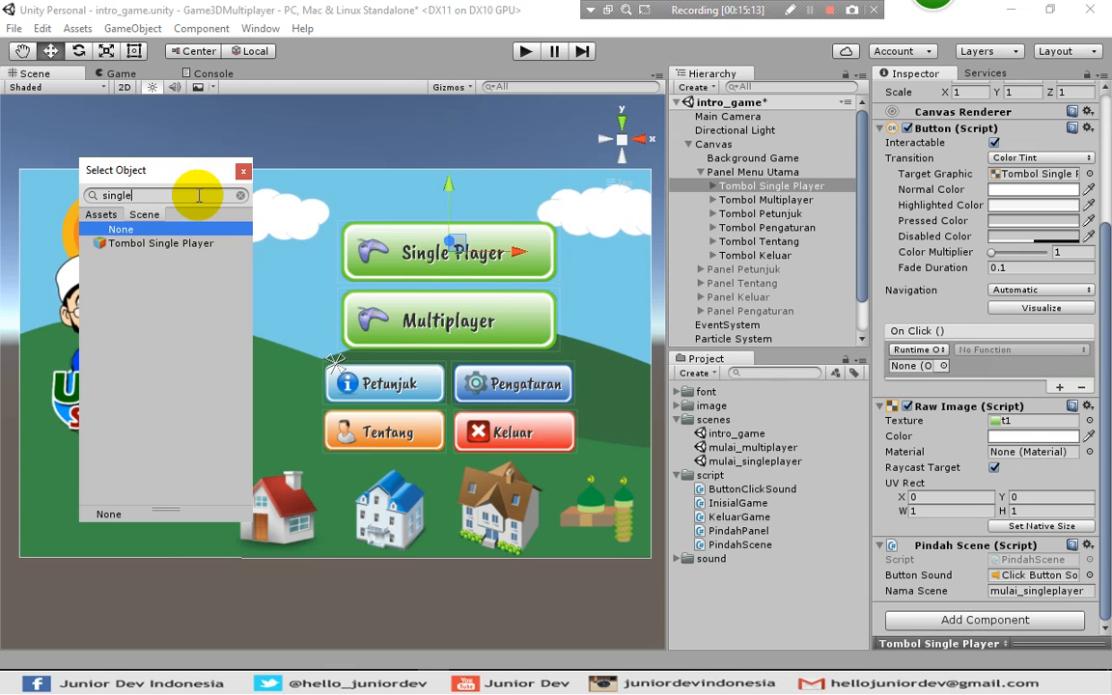
{"action": "left_click", "coordinate": [183, 244]}
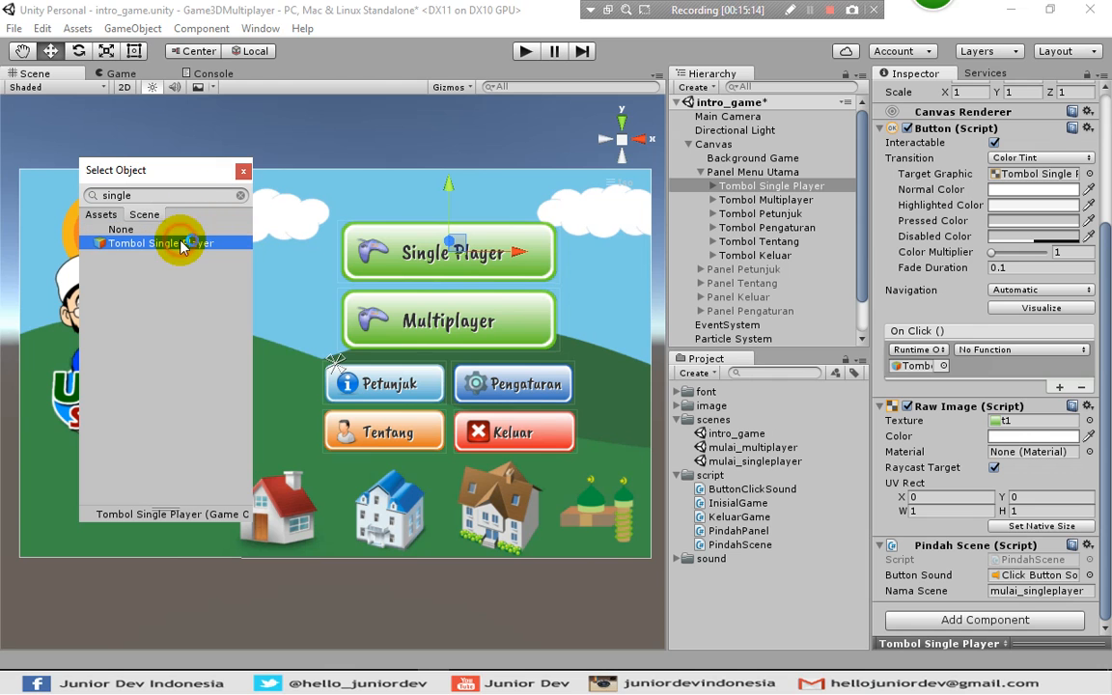
{"action": "left_click", "coordinate": [242, 172]}
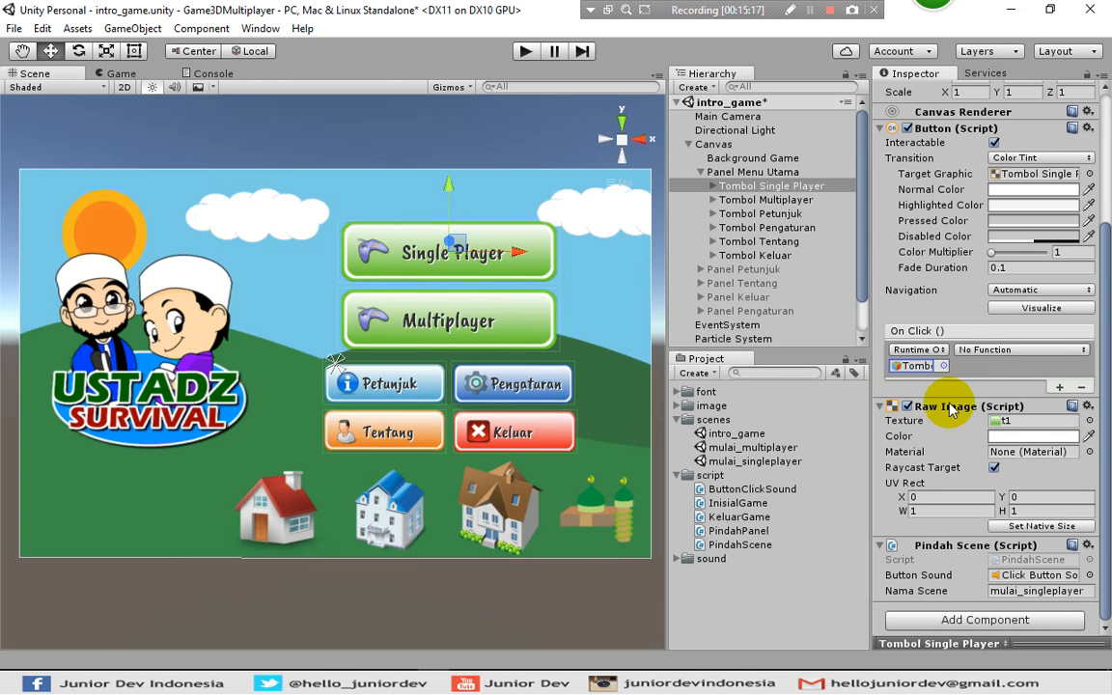
Set the Single Player On Click function to PindahScene's PindahKeScene () and save the intro_game scene.
{"action": "left_click", "coordinate": [993, 353]}
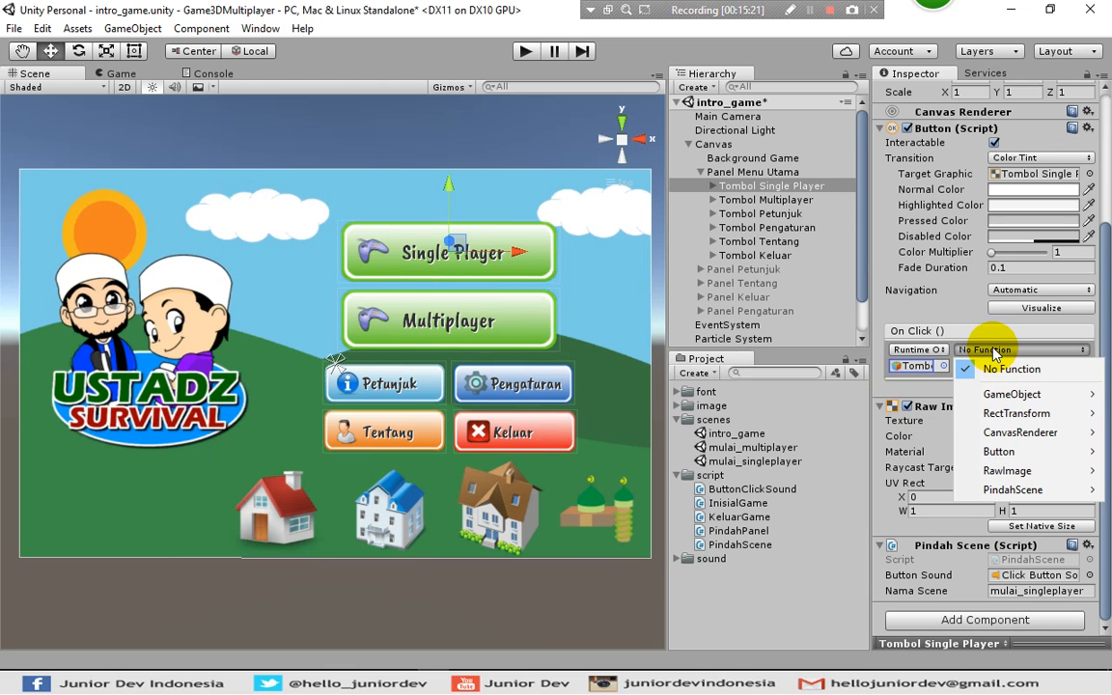
{"action": "mouse_move", "coordinate": [999, 492]}
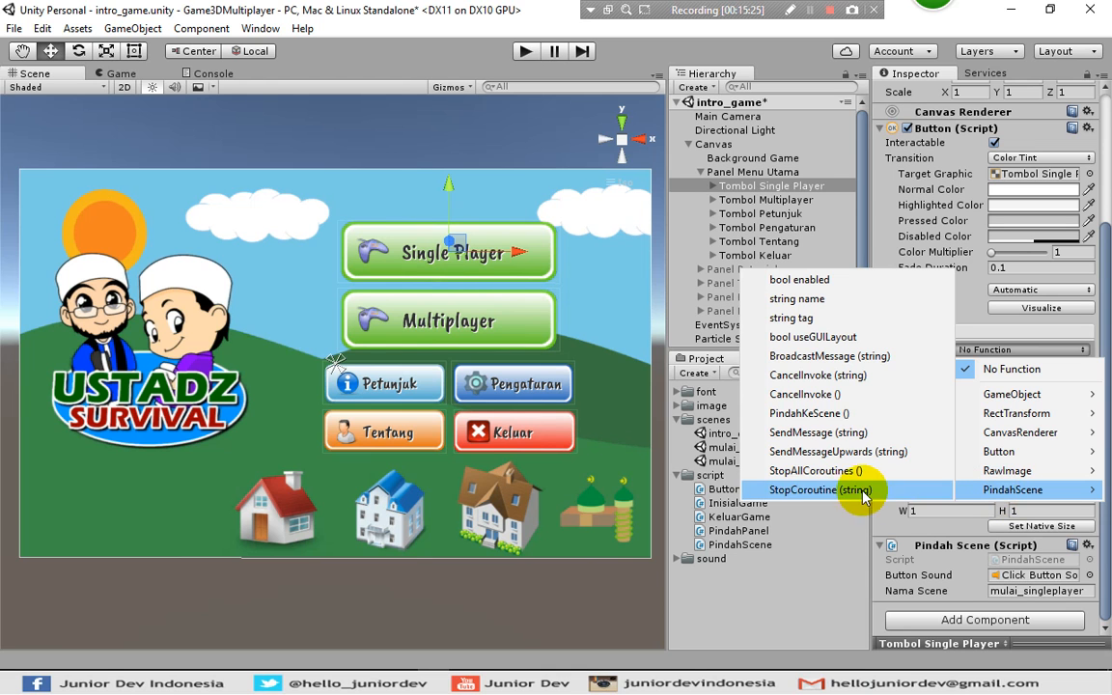
{"action": "left_click", "coordinate": [799, 414]}
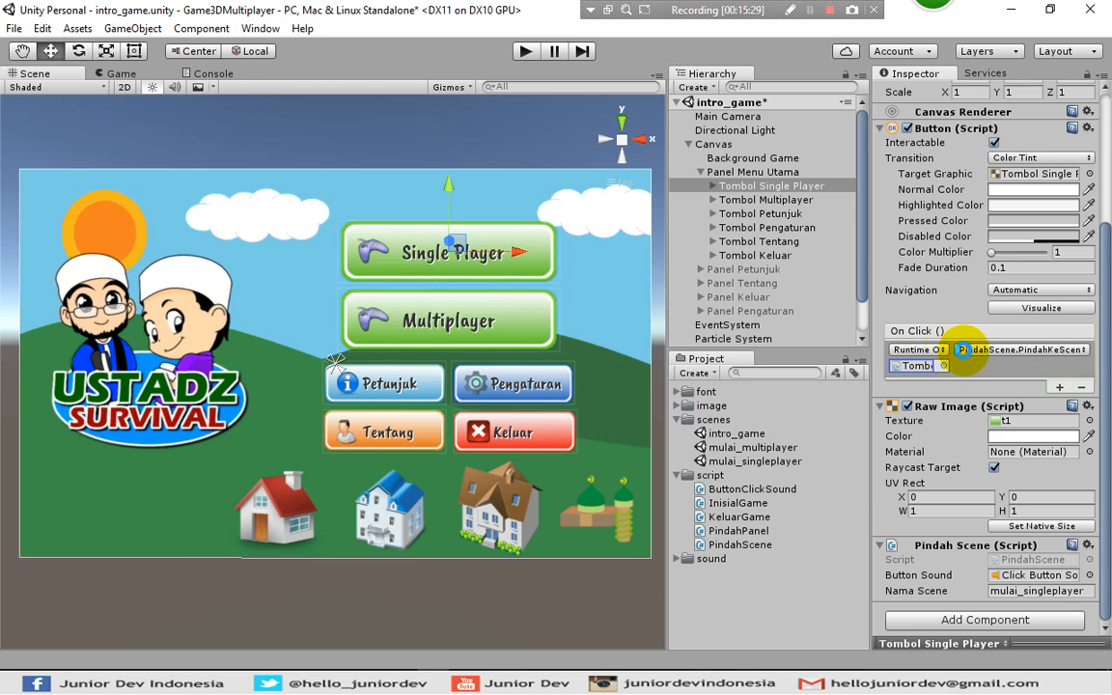
{"action": "key", "text": "ctrl+s"}
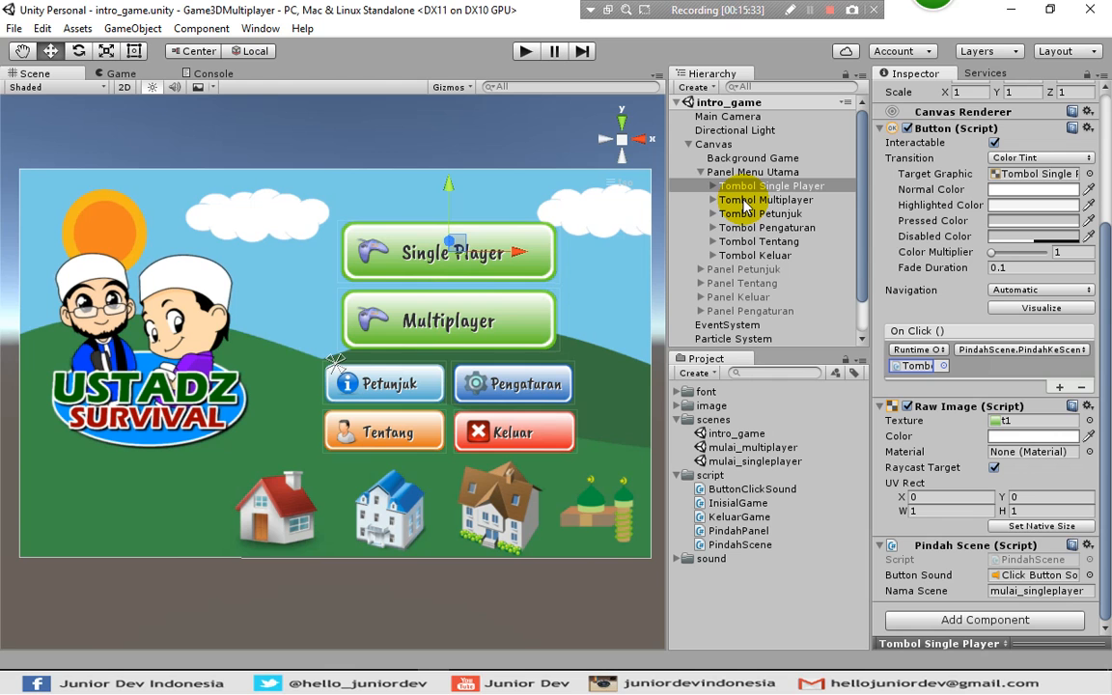
Add the Pindah Scene script as a component to Tombol Multiplayer.
{"action": "left_click", "coordinate": [745, 201]}
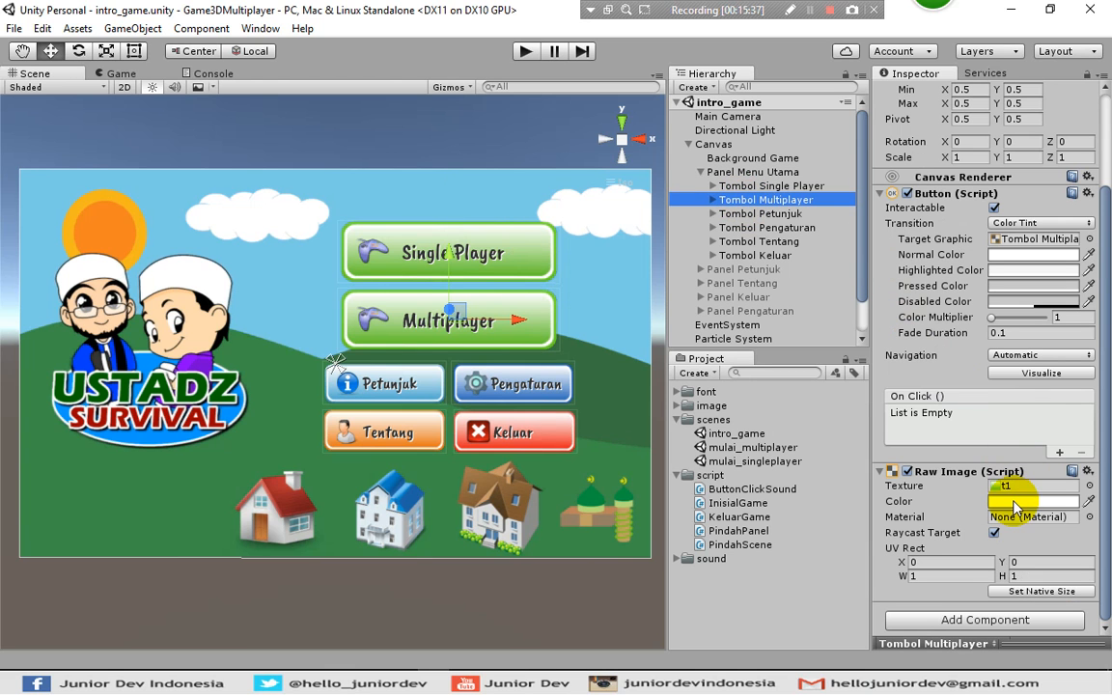
{"action": "left_click", "coordinate": [988, 620]}
{"action": "scroll", "coordinate": [984, 551], "scroll_direction": "down", "scroll_amount": 1}
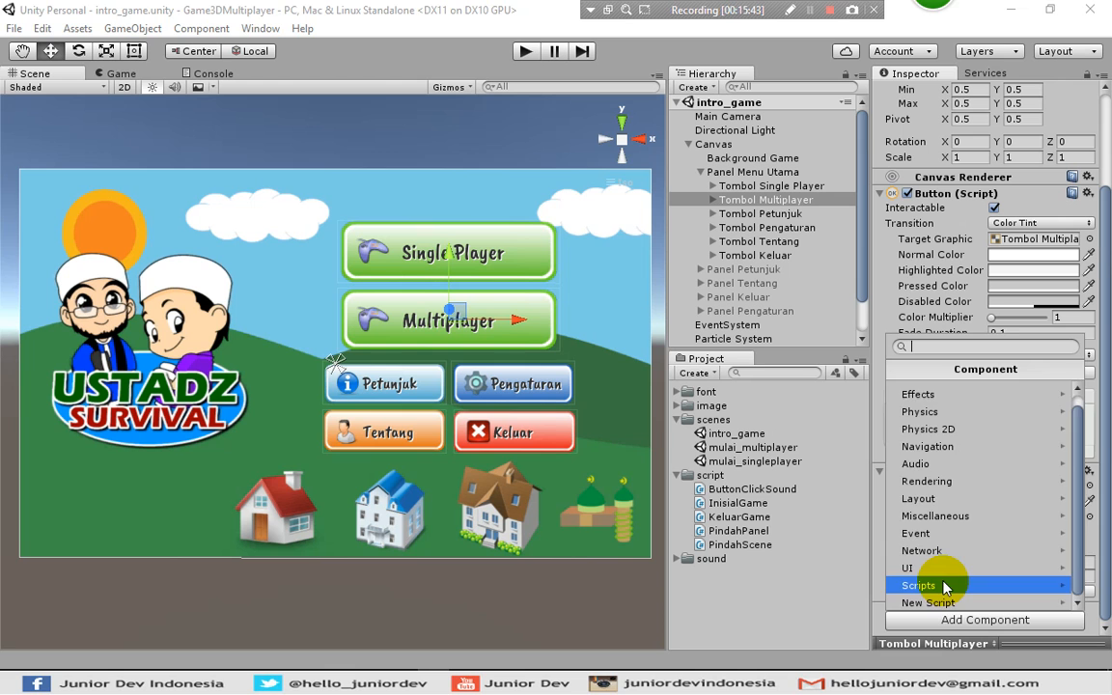
{"action": "left_click", "coordinate": [945, 586]}
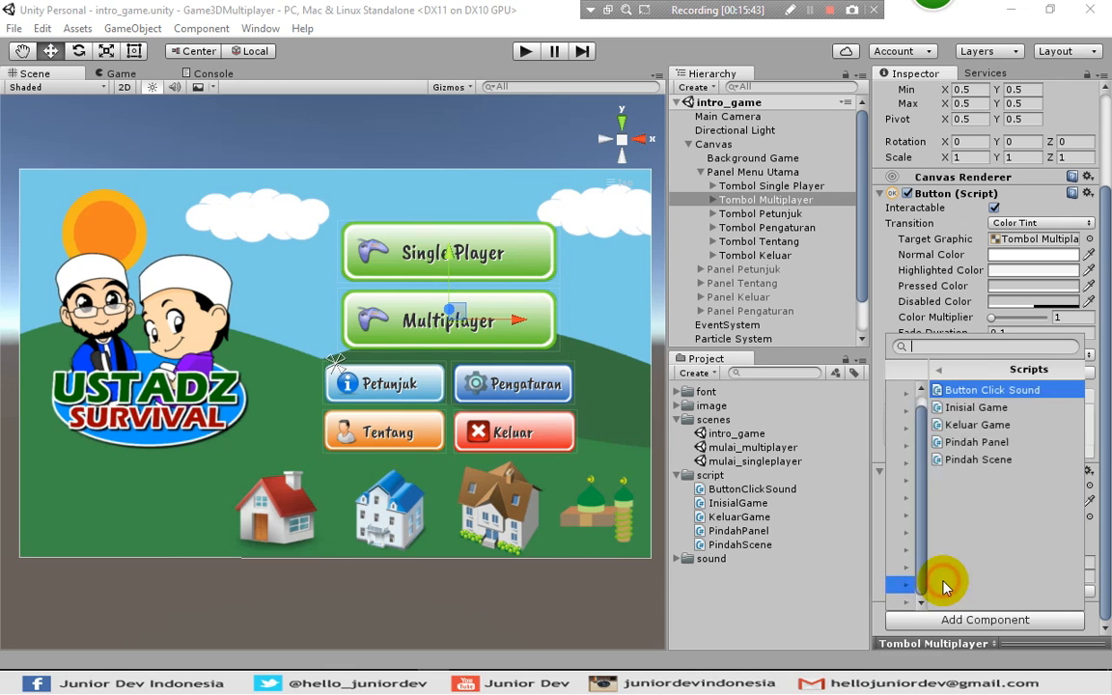
{"action": "left_click", "coordinate": [945, 460]}
{"action": "scroll", "coordinate": [987, 566], "scroll_direction": "down", "scroll_amount": 3}
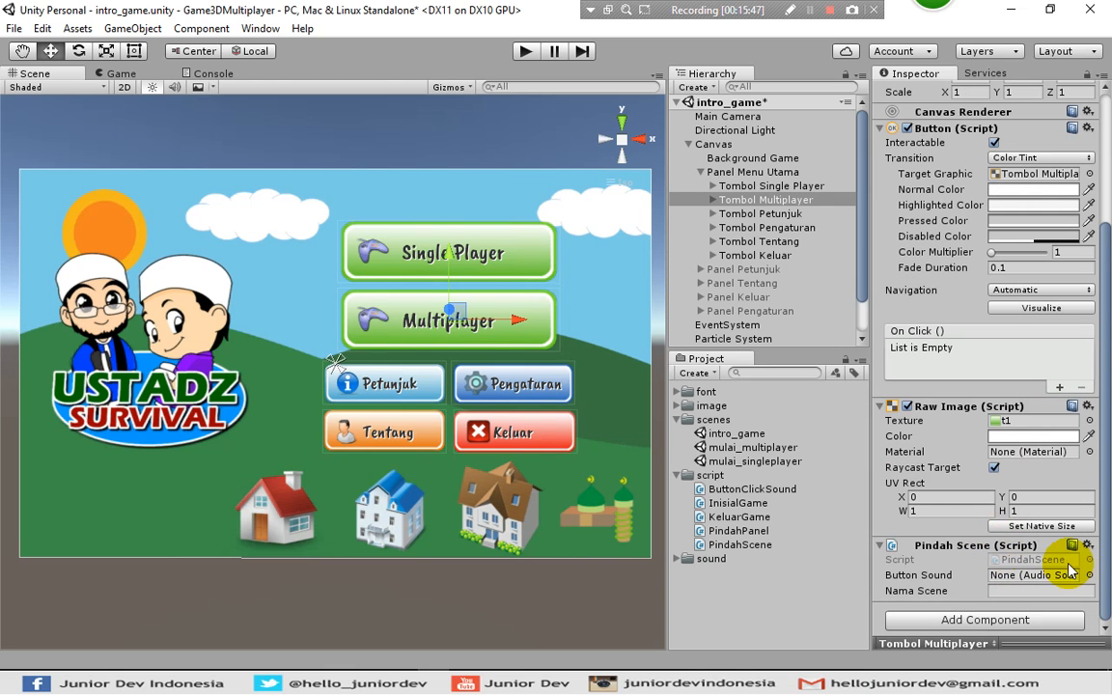
In Tombol Multiplayer's Pindah Scene script, assign Click Button Sound as the Button Sound and set Nama Scene to mulai_multiplayer.
{"action": "left_click", "coordinate": [1091, 574]}
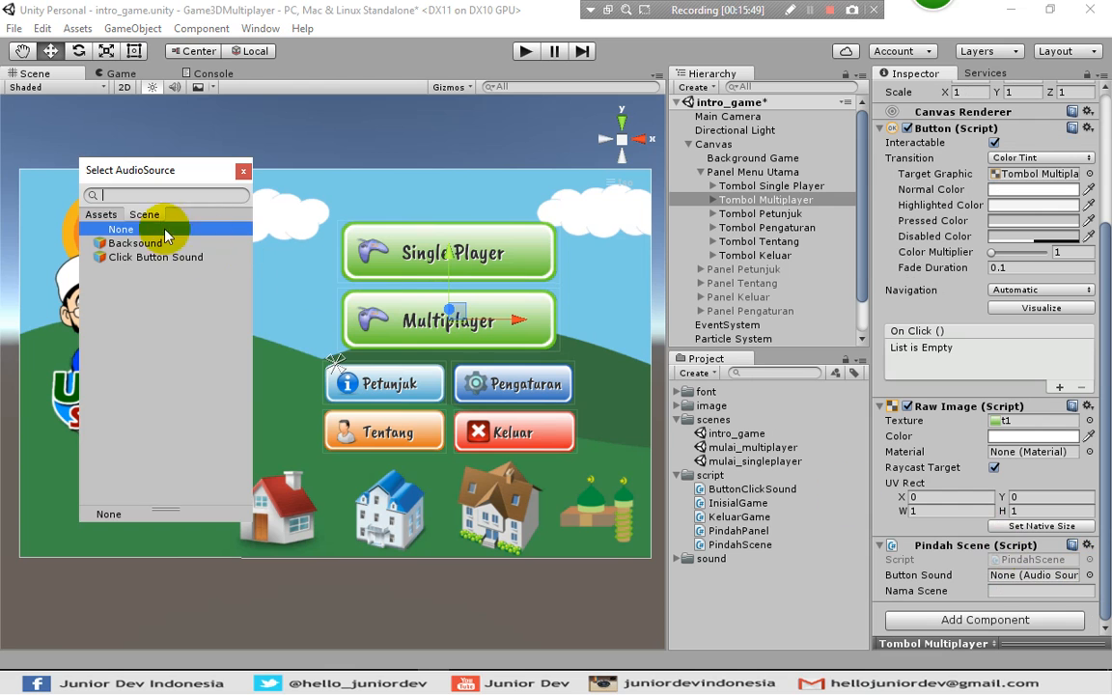
{"action": "left_click", "coordinate": [127, 258]}
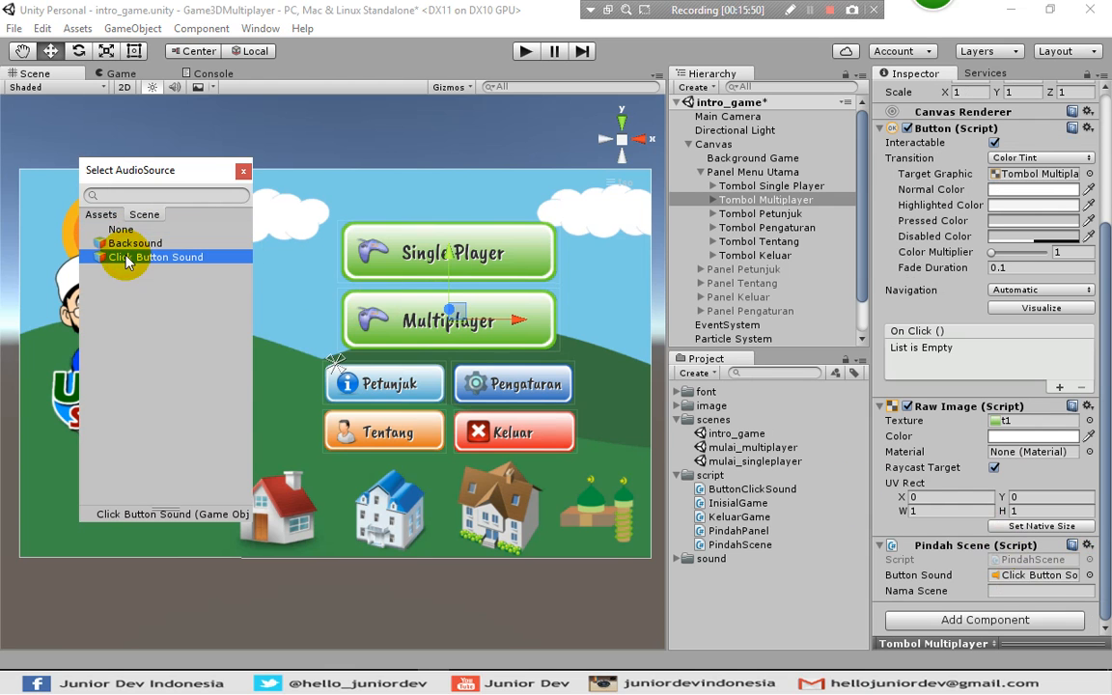
{"action": "left_click", "coordinate": [245, 174]}
{"action": "left_click", "coordinate": [1013, 590]}
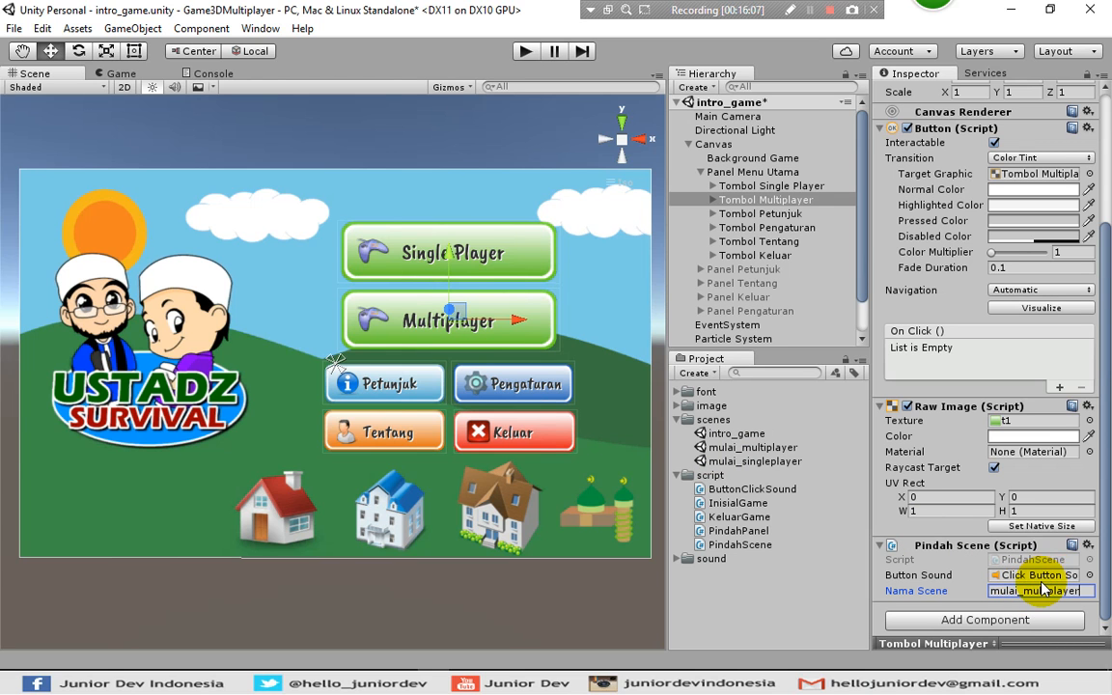
{"action": "key", "text": "Return"}
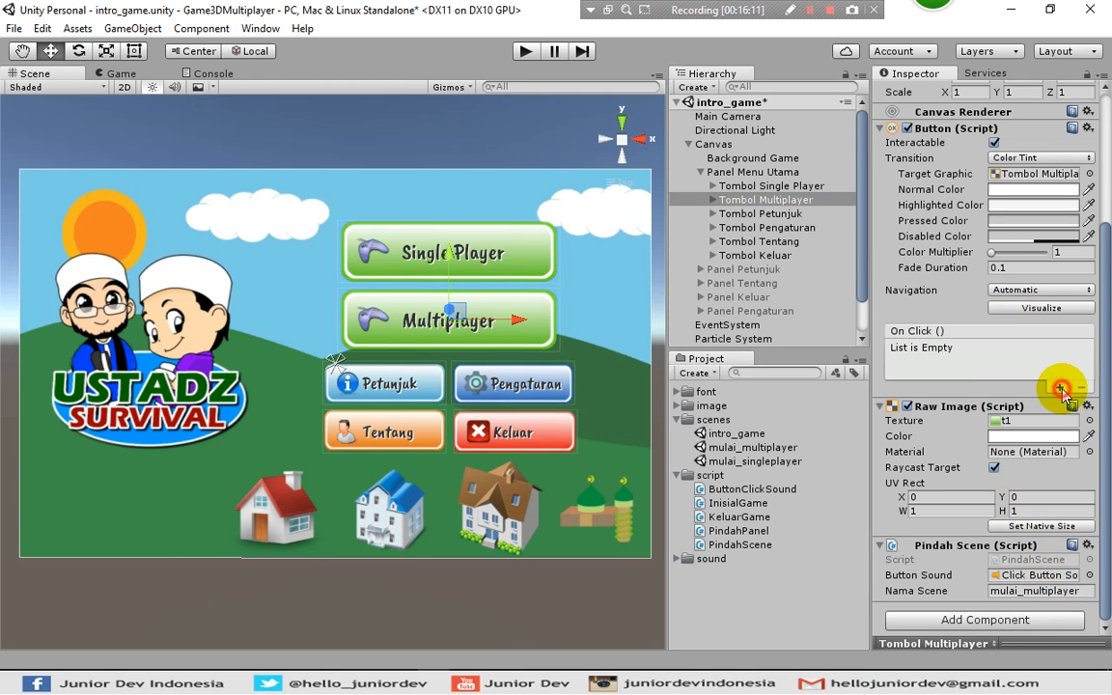
Add an On Click event entry to Tombol Multiplayer's Button component and assign Tombol Multiplayer as its target object.
{"action": "left_click", "coordinate": [1060, 387]}
{"action": "left_click", "coordinate": [945, 366]}
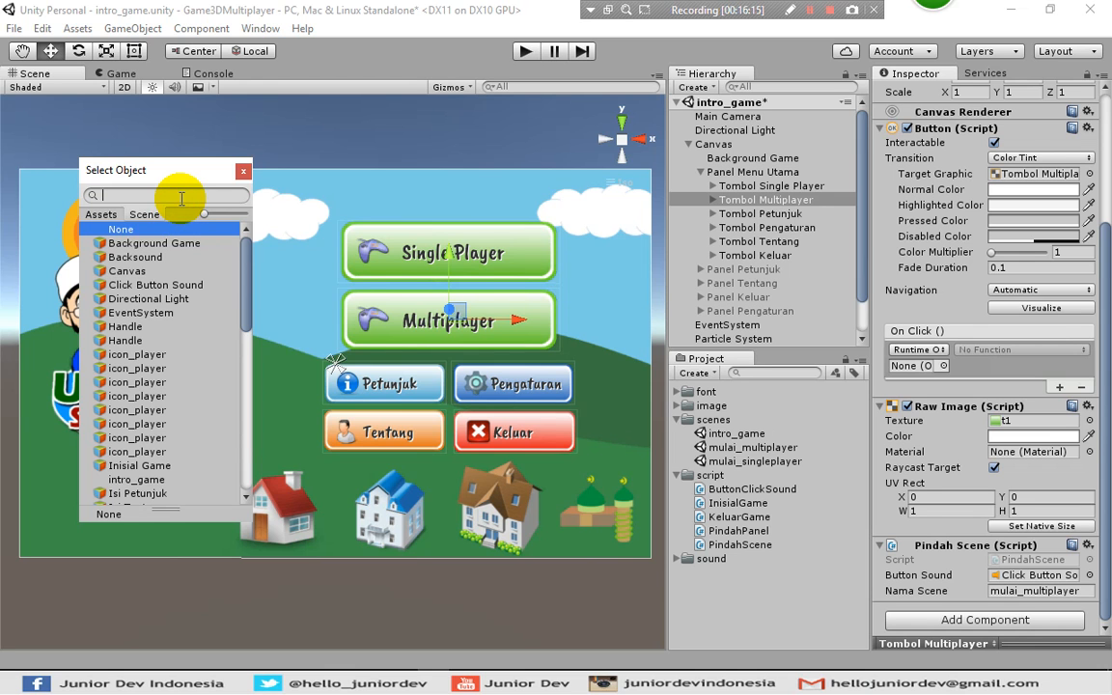
{"action": "type", "text": "multi"}
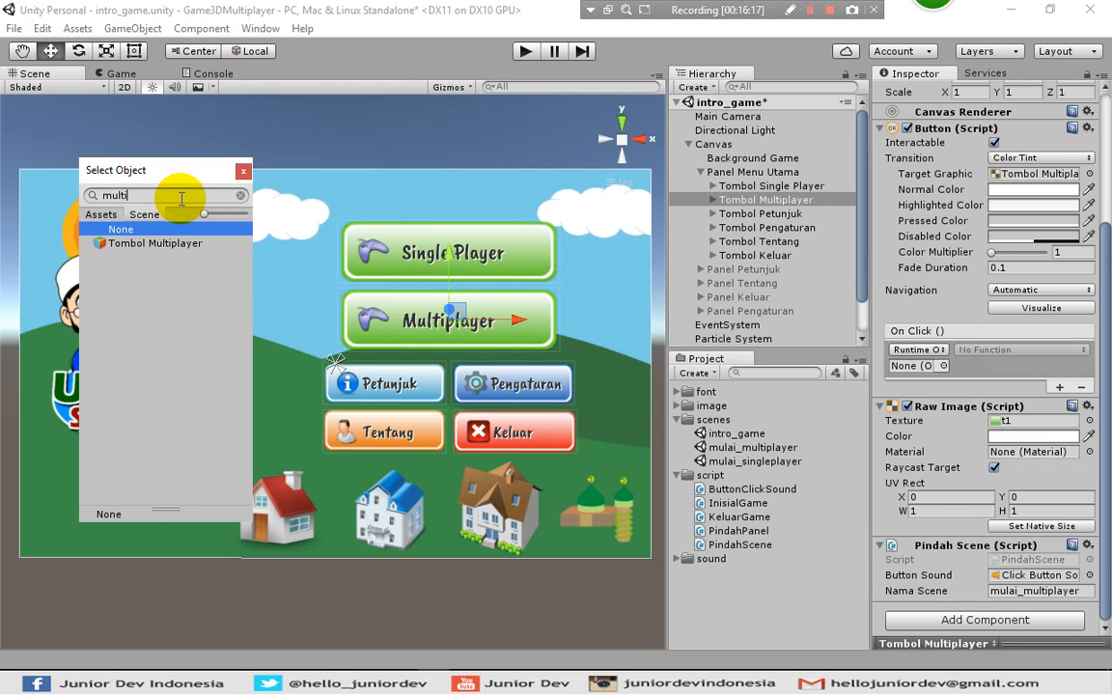
{"action": "left_click", "coordinate": [154, 244]}
{"action": "left_click", "coordinate": [243, 172]}
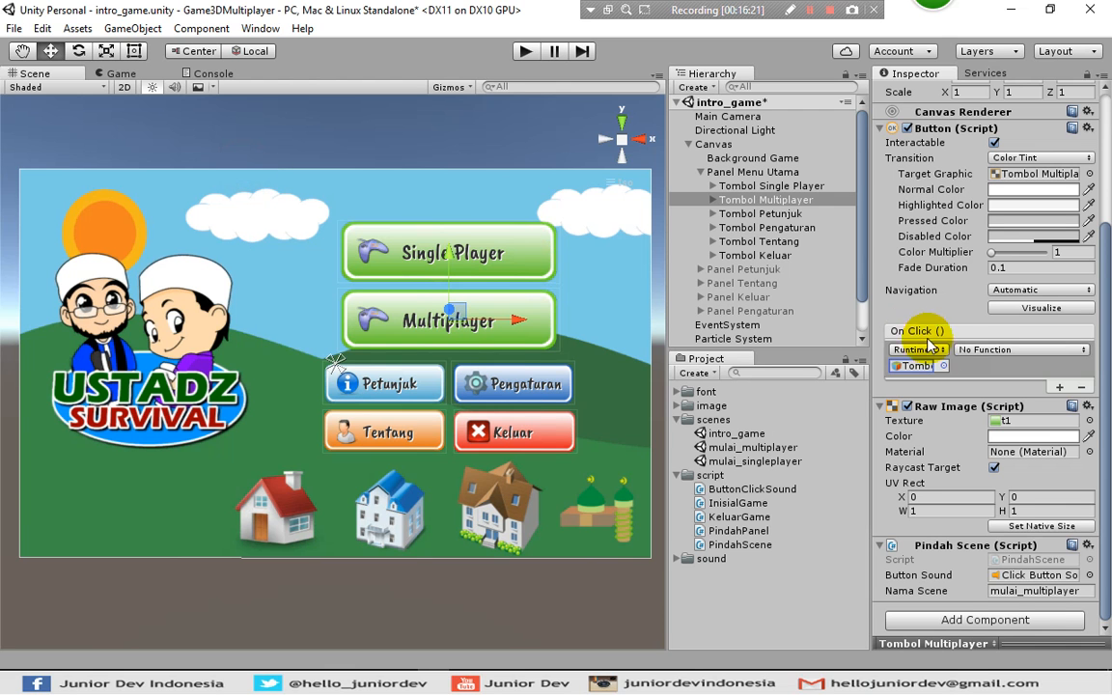
Set the Multiplayer On Click function to PindahScene's PindahKeScene () and save the scene.
{"action": "left_click", "coordinate": [971, 349]}
{"action": "mouse_move", "coordinate": [999, 490]}
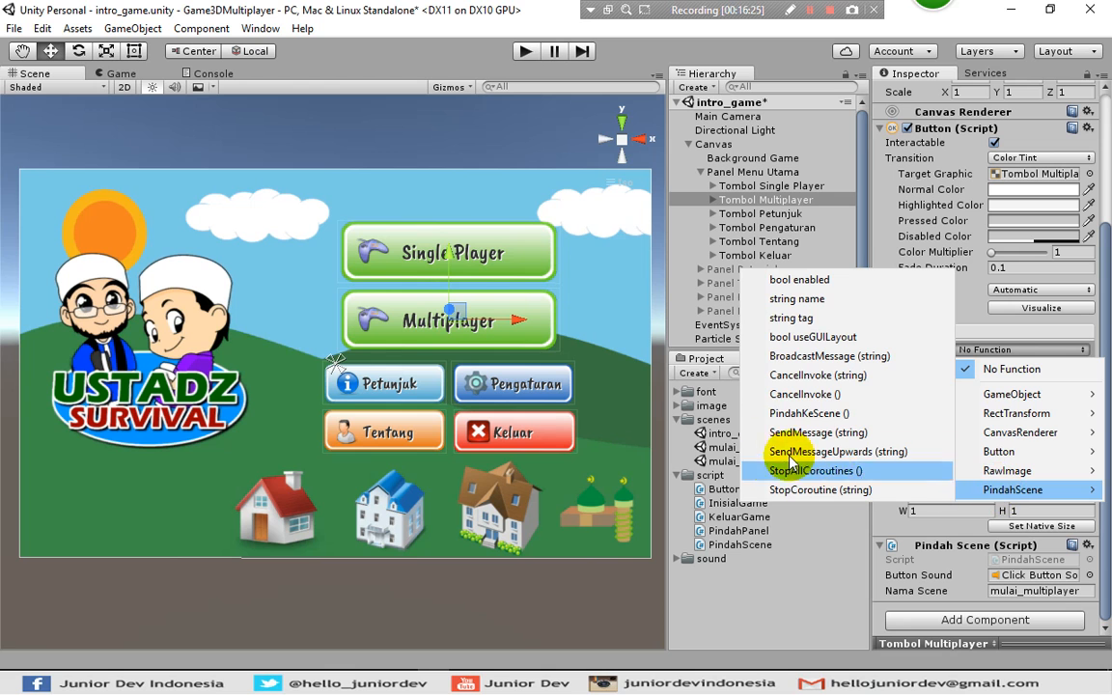
{"action": "left_click", "coordinate": [790, 413]}
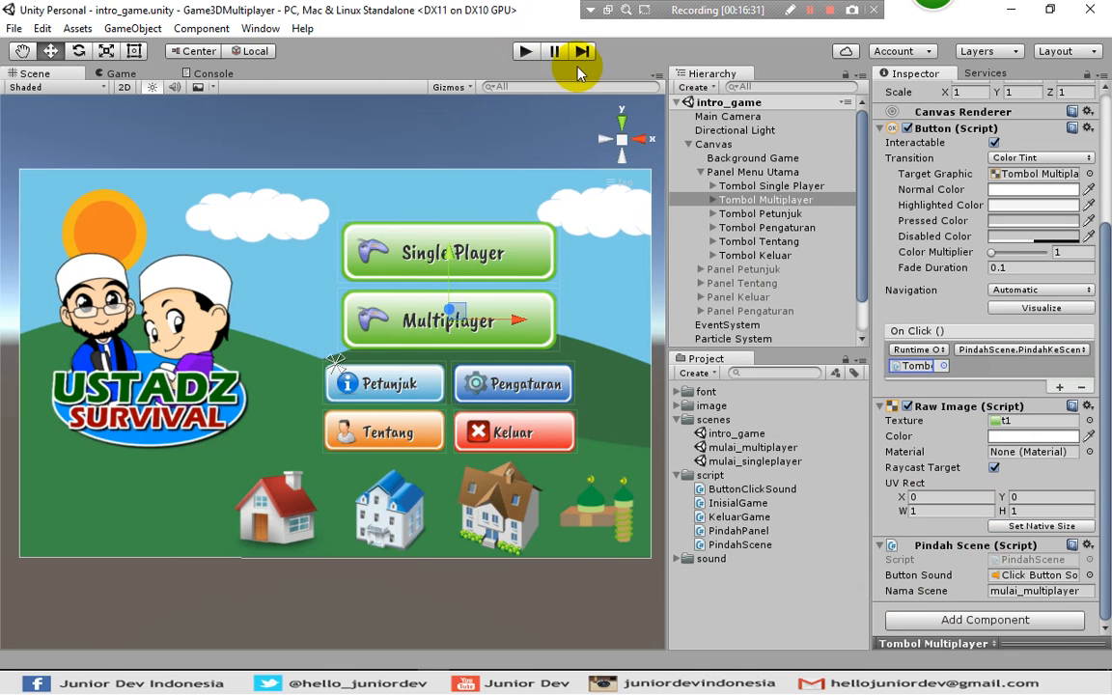
Select Panel Menu Utama, run the game in Play mode and test the Single Player button.
{"action": "left_click", "coordinate": [742, 172]}
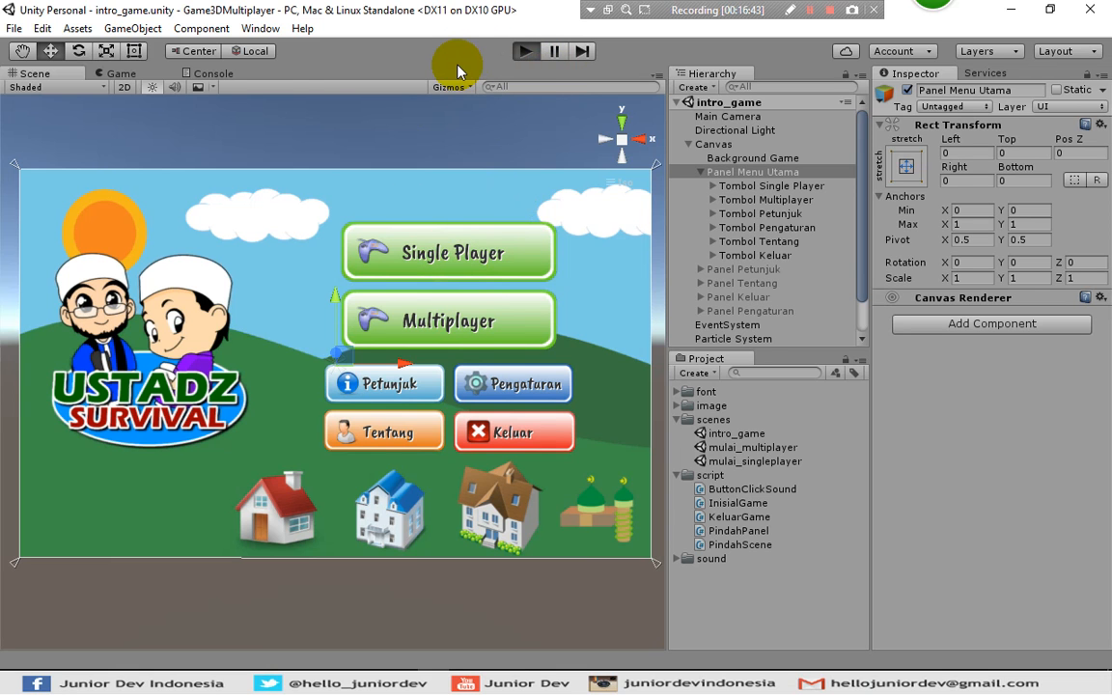
{"action": "key", "text": "ctrl+p"}
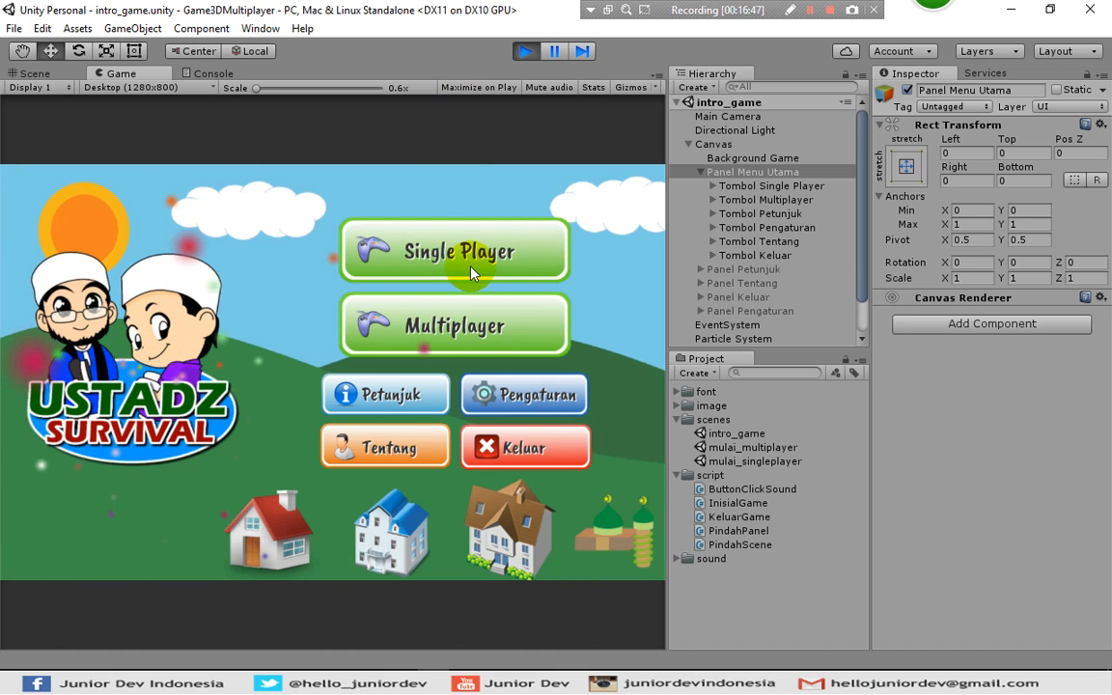
{"action": "left_click", "coordinate": [437, 257]}
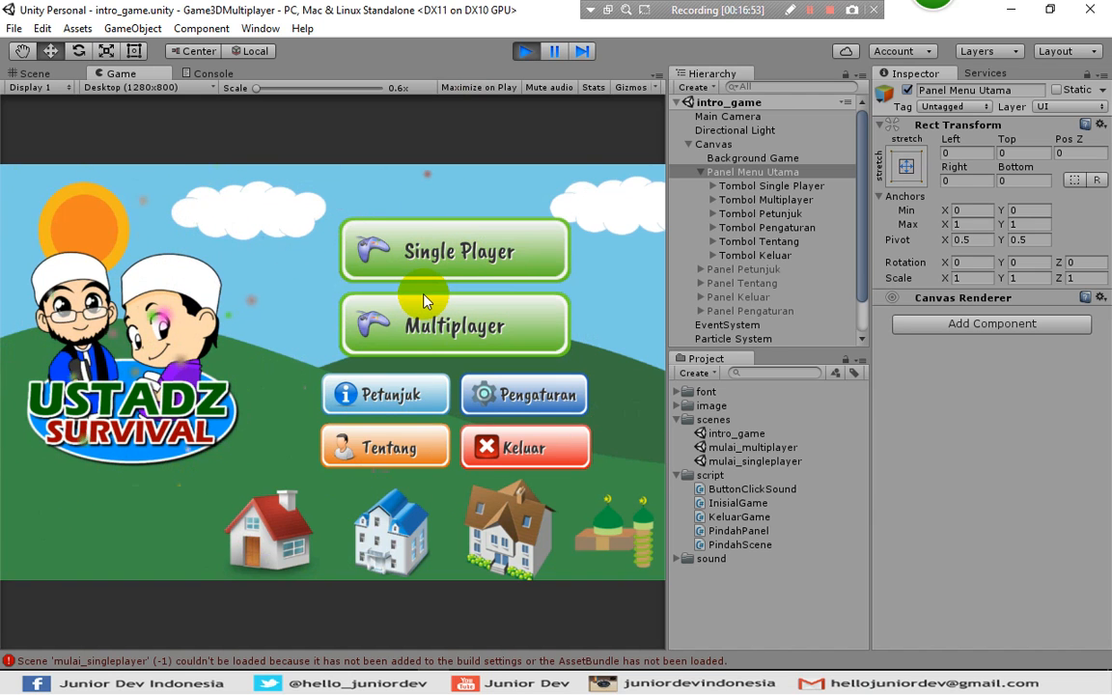
Mute the Backsound object's Audio Source while the game is running.
{"action": "scroll", "coordinate": [840, 289], "scroll_direction": "down", "scroll_amount": 2}
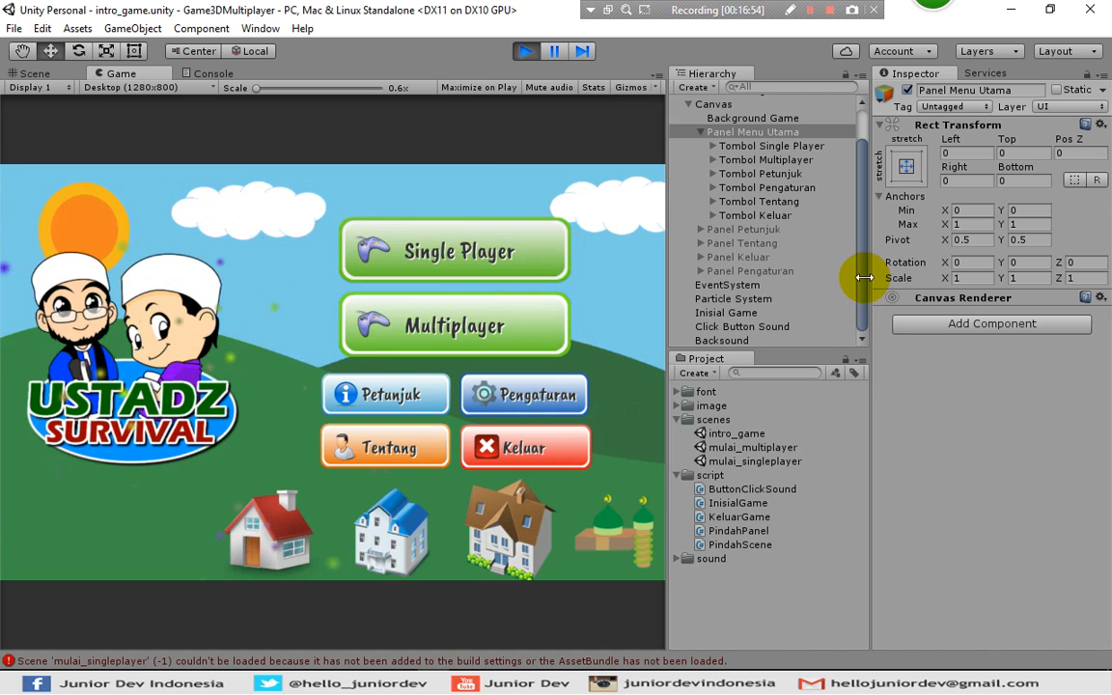
{"action": "left_click", "coordinate": [724, 342]}
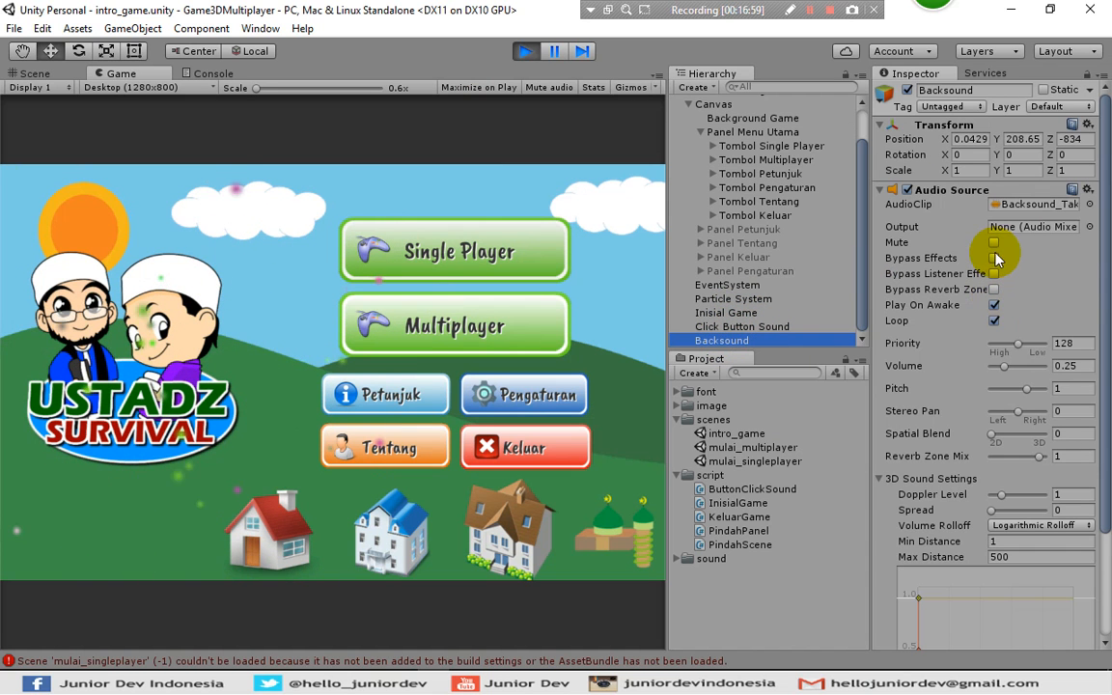
{"action": "left_click", "coordinate": [993, 242]}
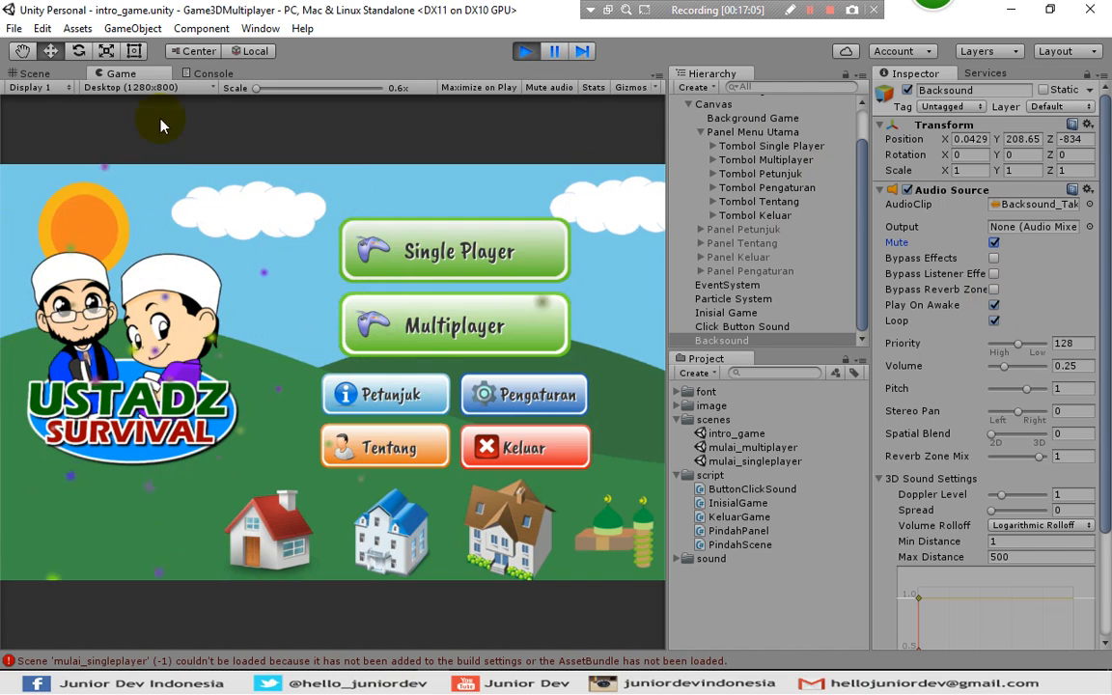
Read the scene-loading error in the console and stop the running game.
{"action": "left_click", "coordinate": [209, 74]}
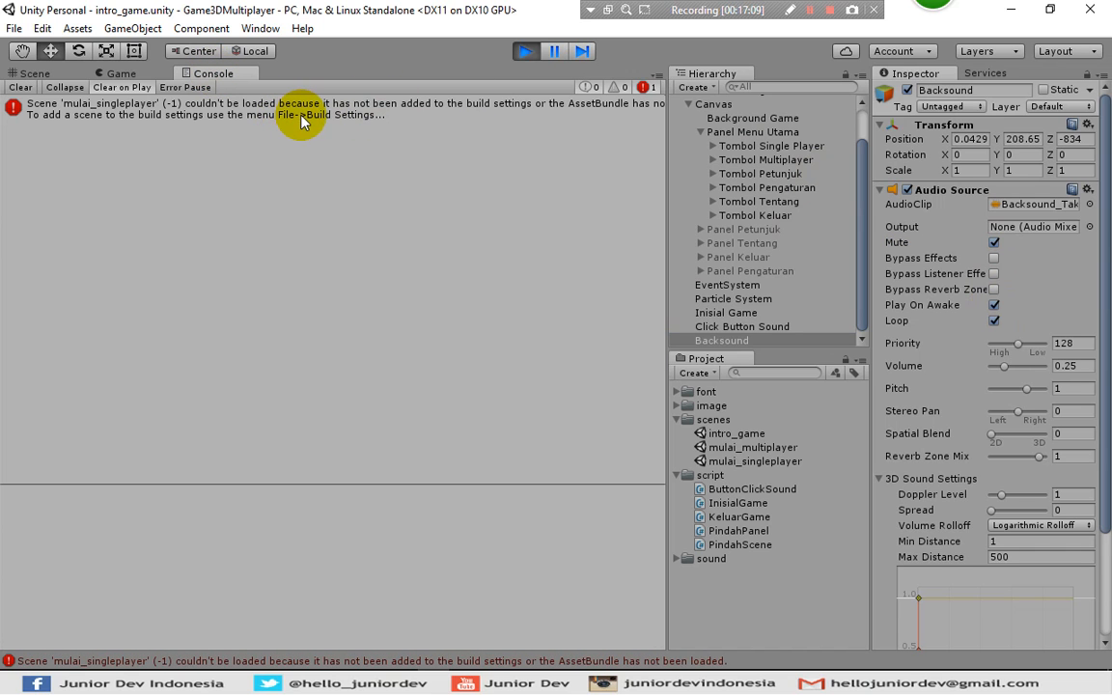
{"action": "left_click", "coordinate": [121, 75]}
{"action": "left_click", "coordinate": [525, 50]}
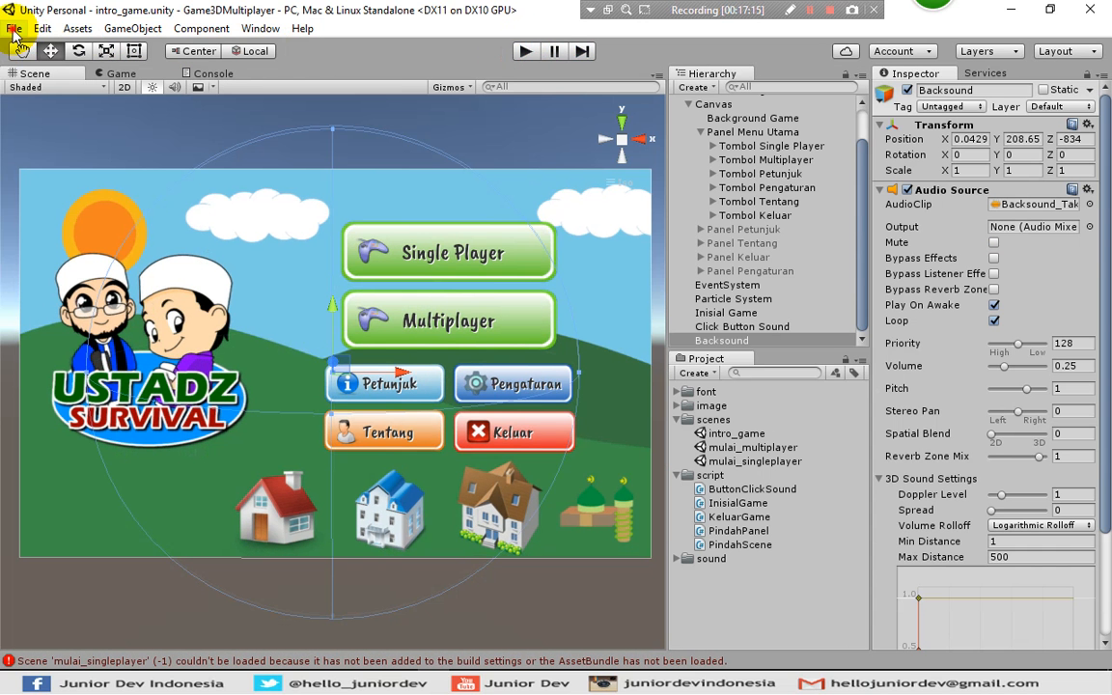
Open the mulai_singleplayer scene and add it to the scenes included in the build settings.
{"action": "left_click", "coordinate": [14, 28]}
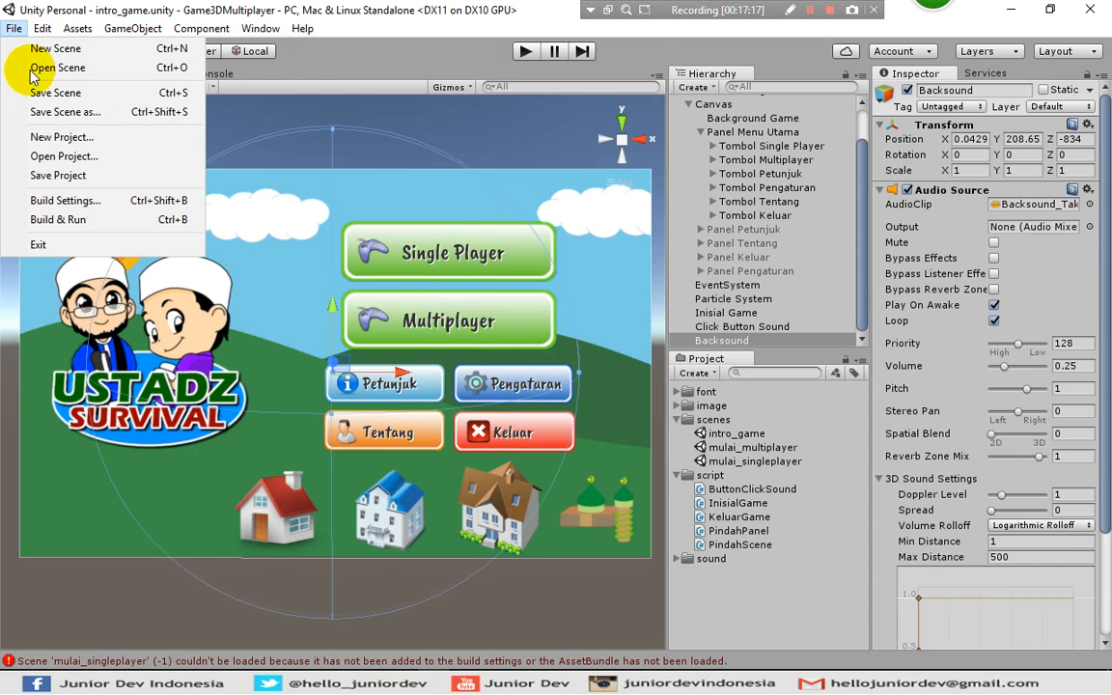
{"action": "left_click", "coordinate": [60, 203]}
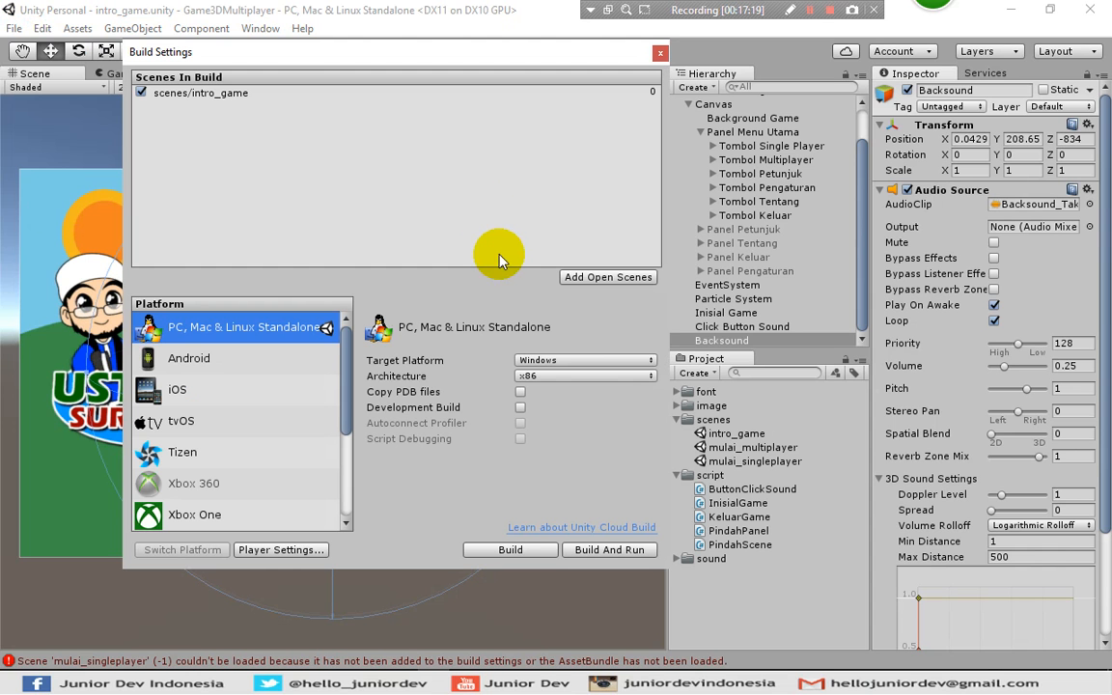
{"action": "left_click_drag", "start_coordinate": [584, 50], "coordinate": [506, 72]}
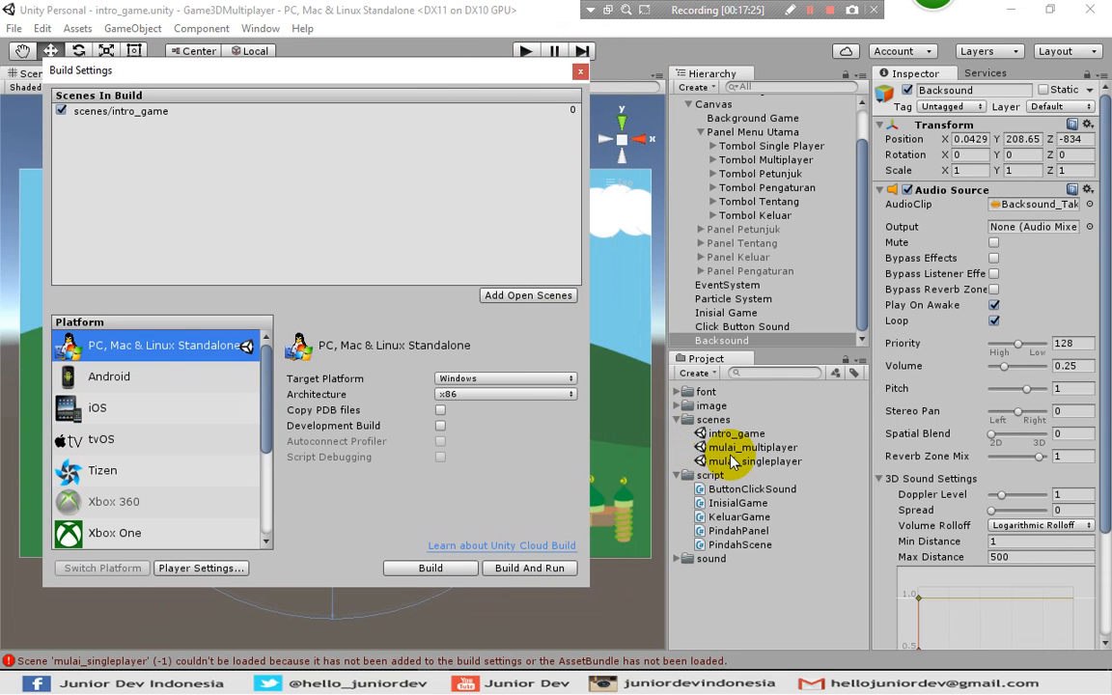
{"action": "double_click", "coordinate": [729, 467]}
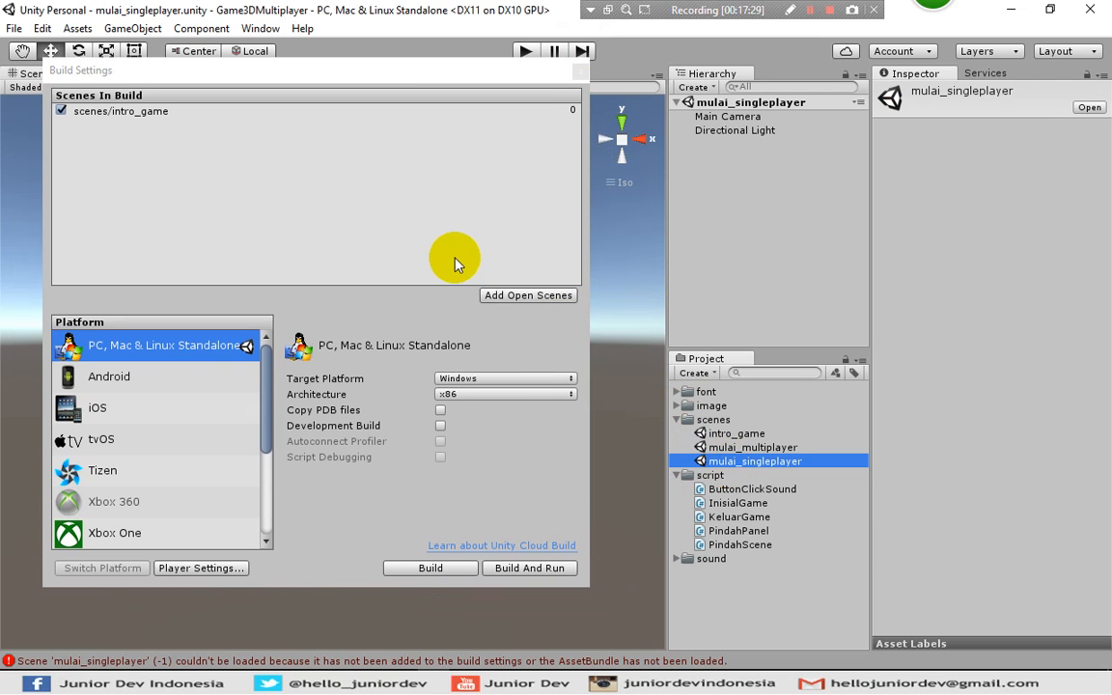
{"action": "left_click", "coordinate": [501, 303]}
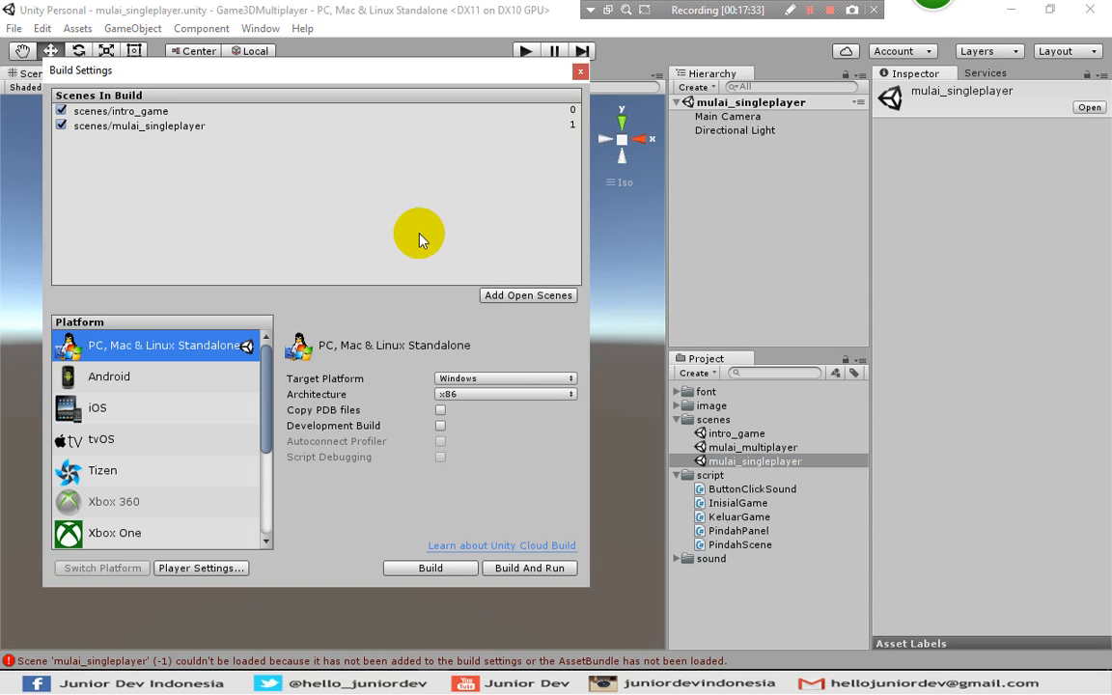
Add the mulai_multiplayer scene to the build and close the build settings.
{"action": "double_click", "coordinate": [737, 450]}
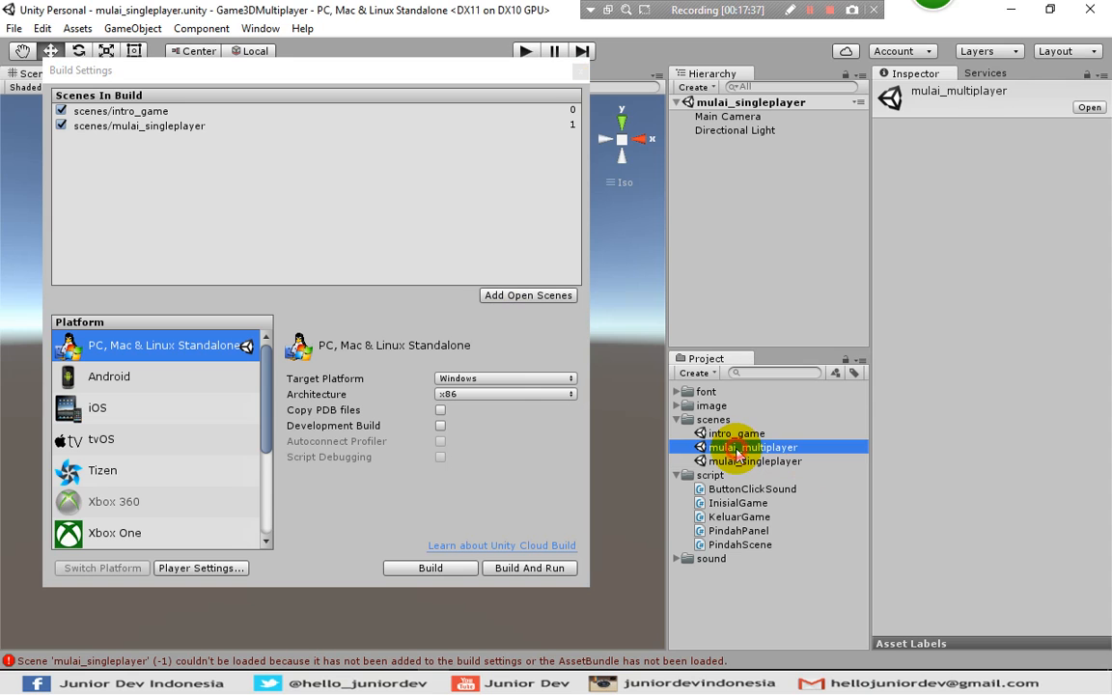
{"action": "left_click", "coordinate": [530, 295]}
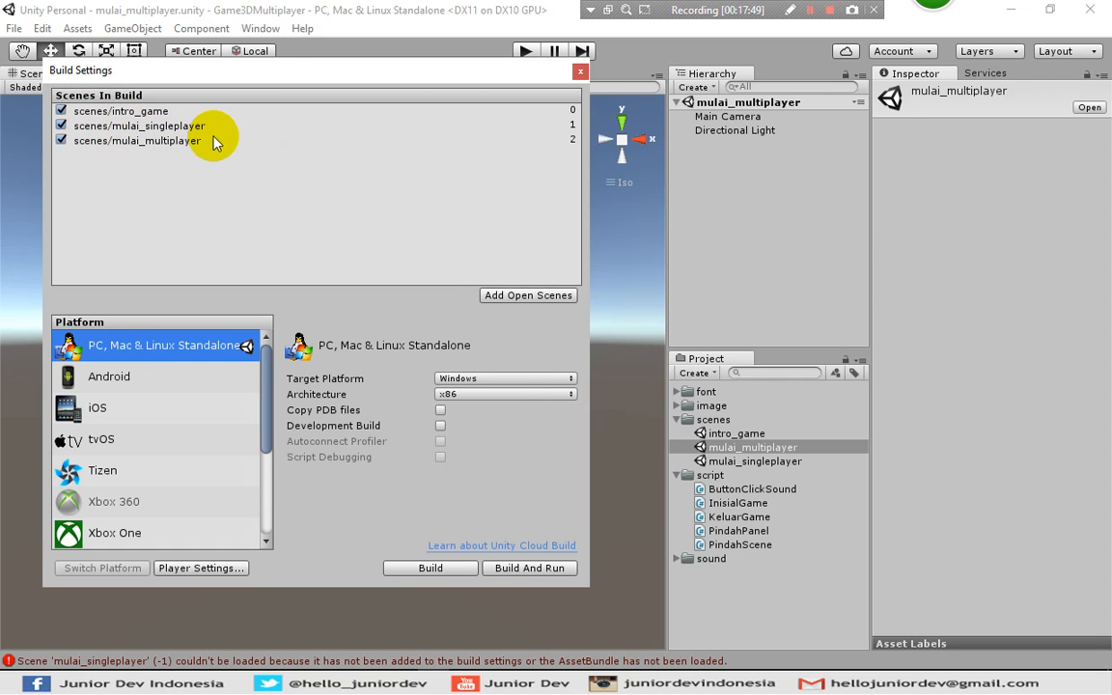
{"action": "left_click", "coordinate": [580, 72]}
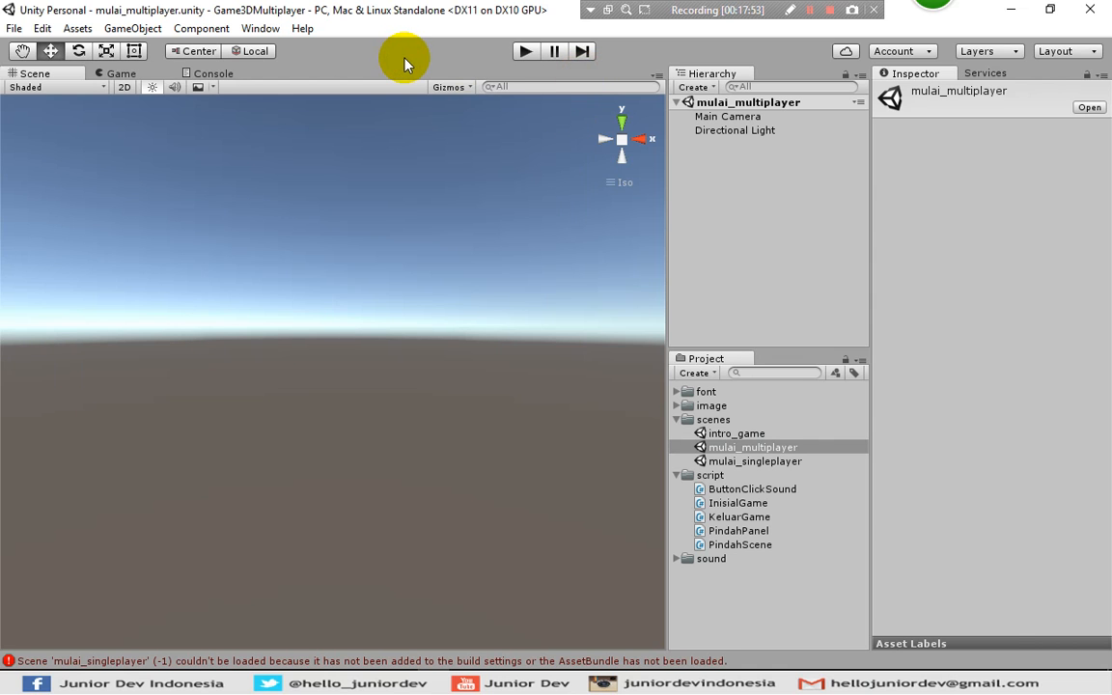
Run the intro_game scene, test its Single Player button, inspect the loaded scene's objects and stop the game.
{"action": "double_click", "coordinate": [726, 434]}
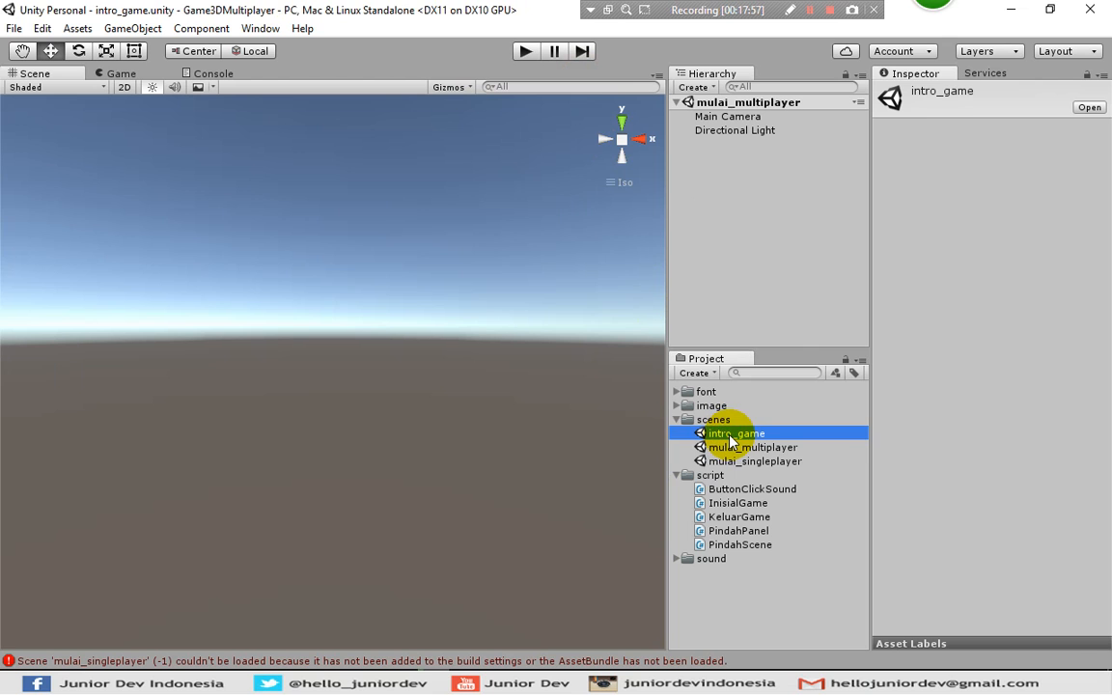
{"action": "left_click", "coordinate": [526, 51]}
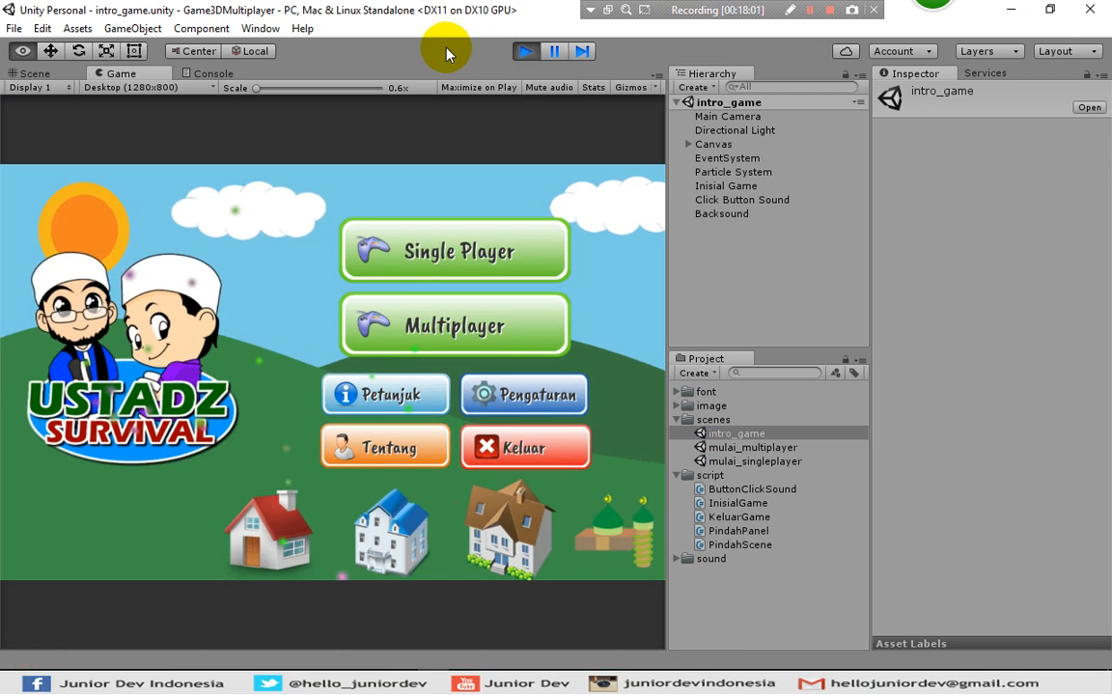
{"action": "left_click", "coordinate": [459, 249]}
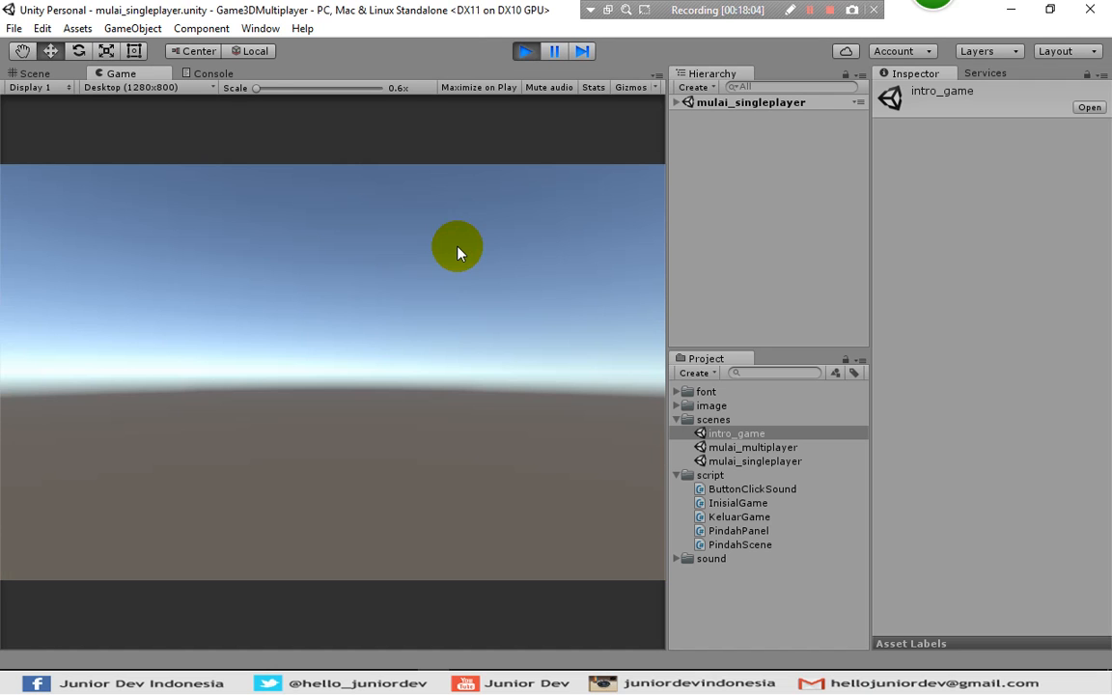
{"action": "left_click", "coordinate": [677, 102]}
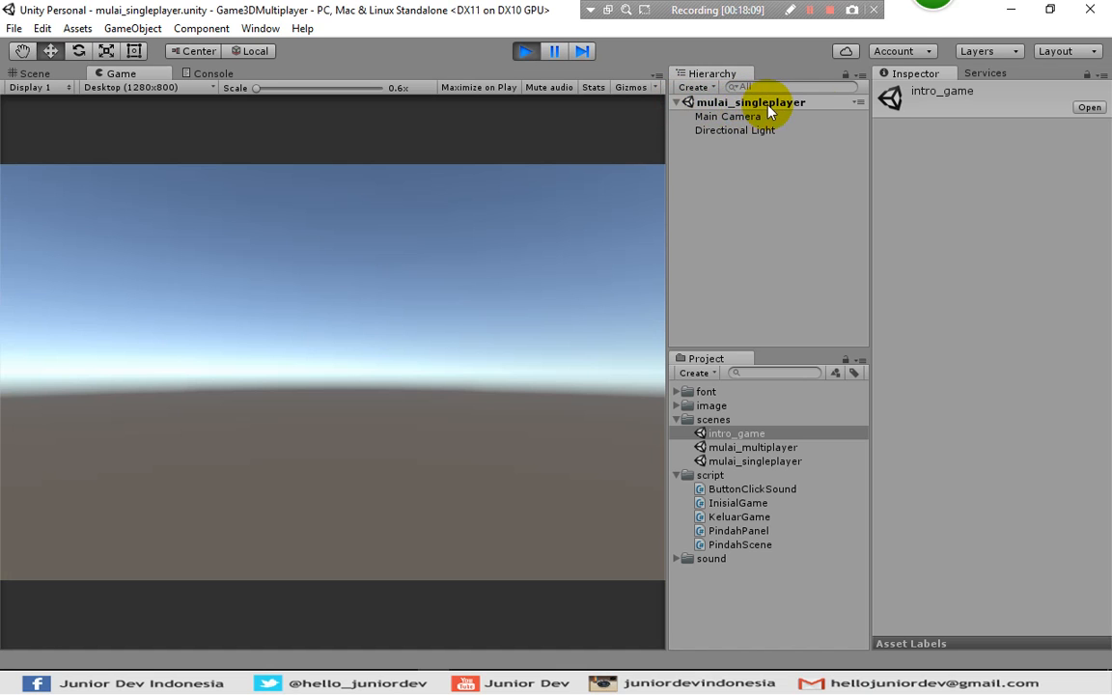
{"action": "left_click", "coordinate": [528, 52]}
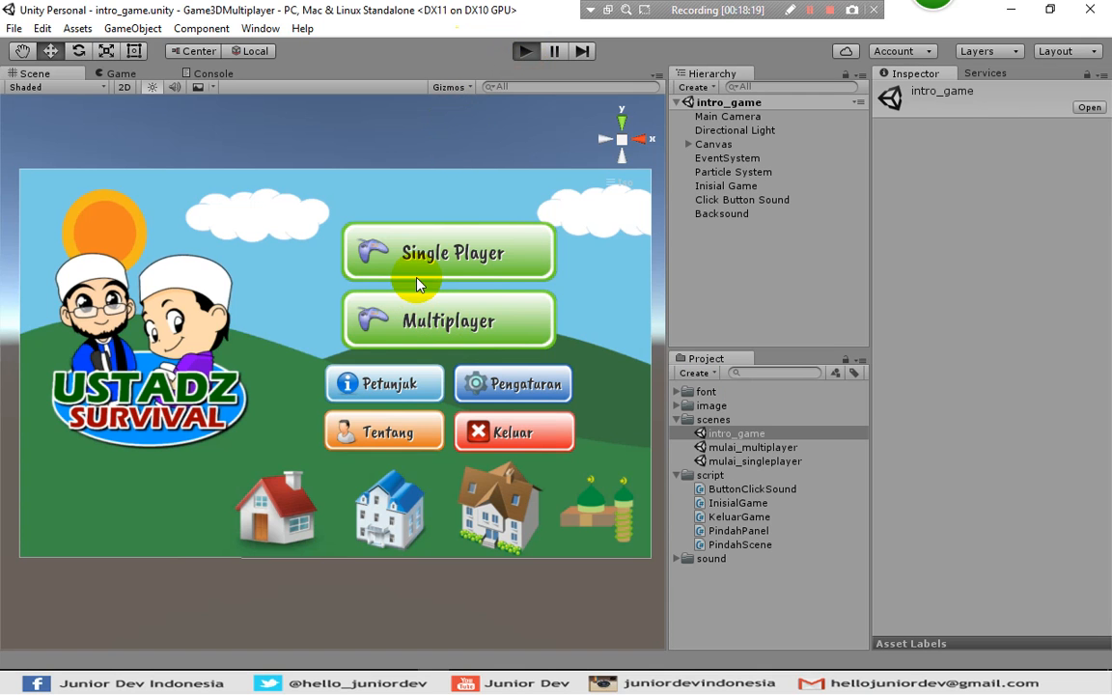
Run the game again, test the Multiplayer button, inspect the loaded scene's objects and stop the game.
{"action": "key", "text": "ctrl+p"}
{"action": "left_click", "coordinate": [440, 329]}
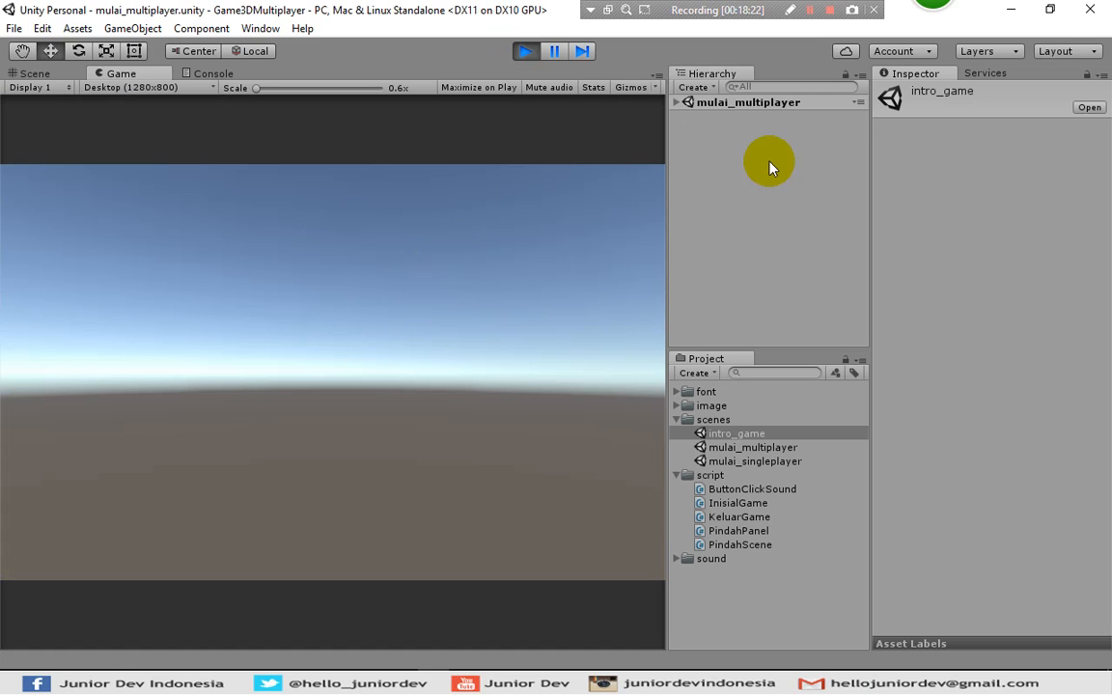
{"action": "left_click", "coordinate": [691, 103]}
{"action": "left_click", "coordinate": [677, 103]}
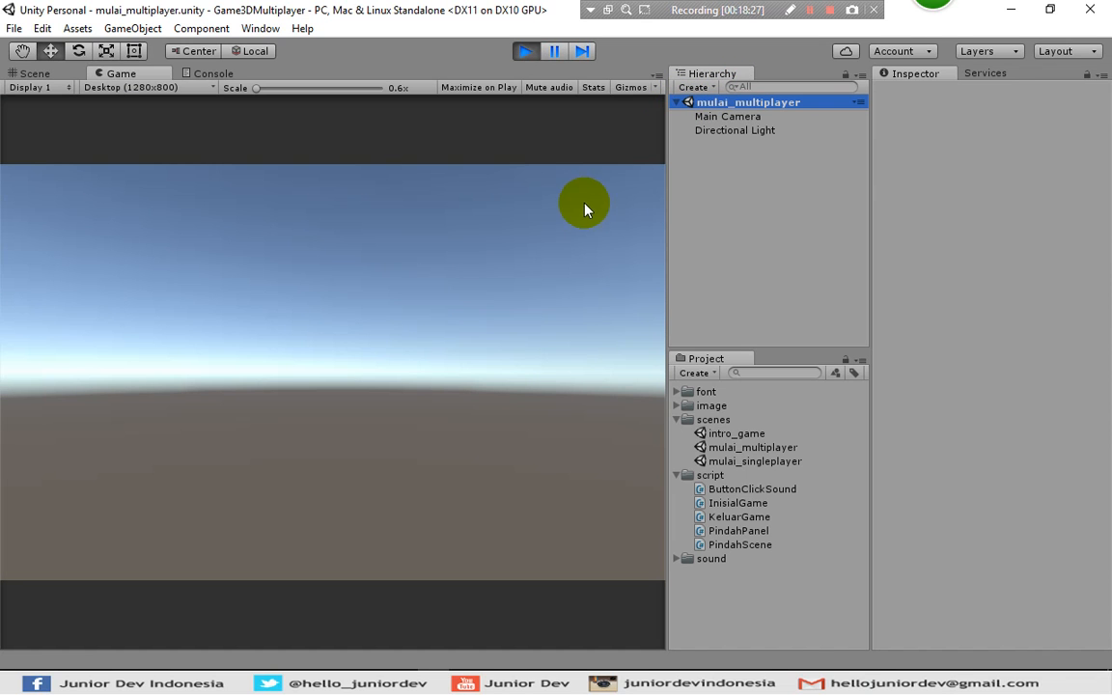
{"action": "left_click", "coordinate": [525, 51]}
Open the mulai_singleplayer scene for editing.
{"action": "left_click", "coordinate": [736, 434]}
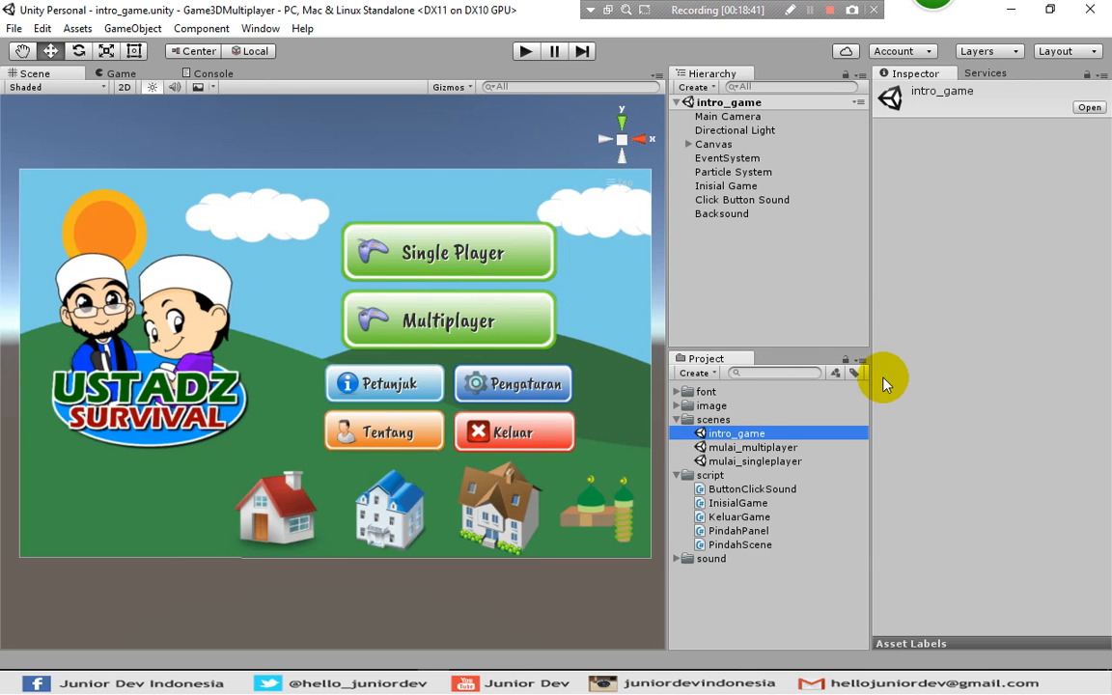
{"action": "double_click", "coordinate": [729, 463]}
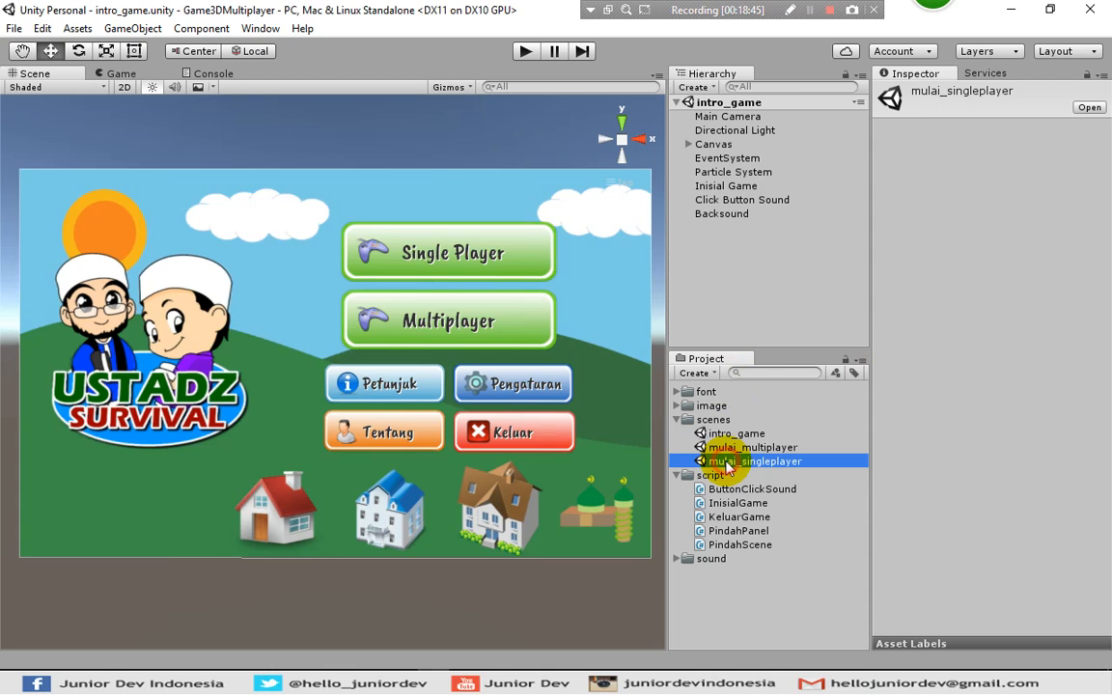
{"action": "left_click", "coordinate": [746, 258]}
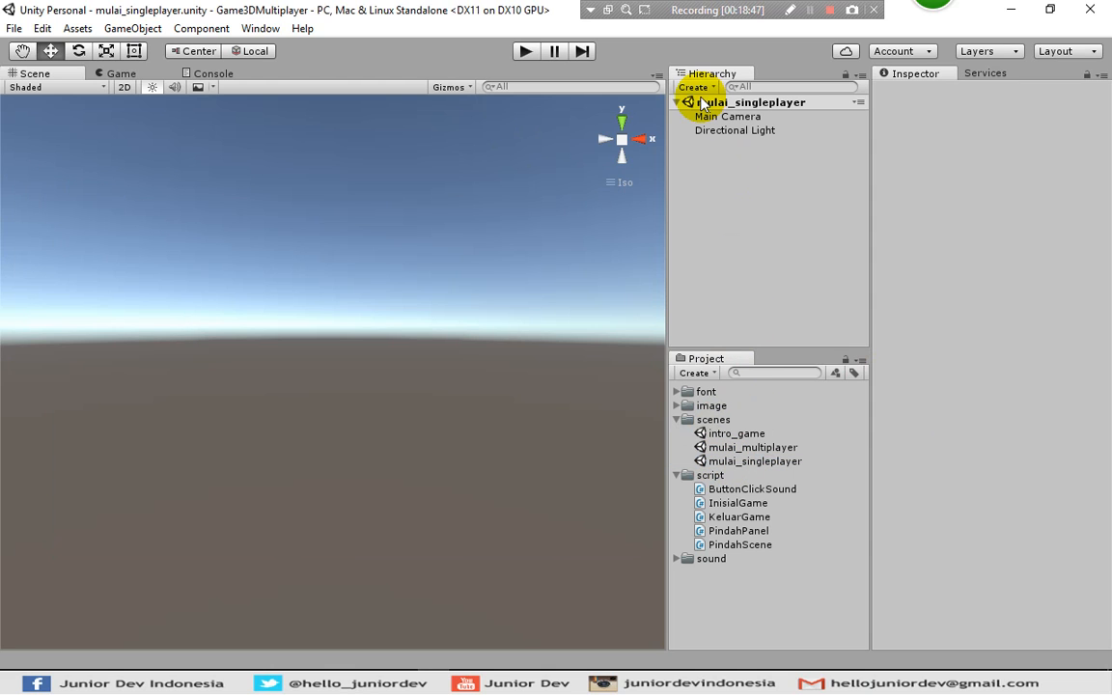
{"action": "left_click", "coordinate": [695, 103]}
{"action": "left_click", "coordinate": [711, 183]}
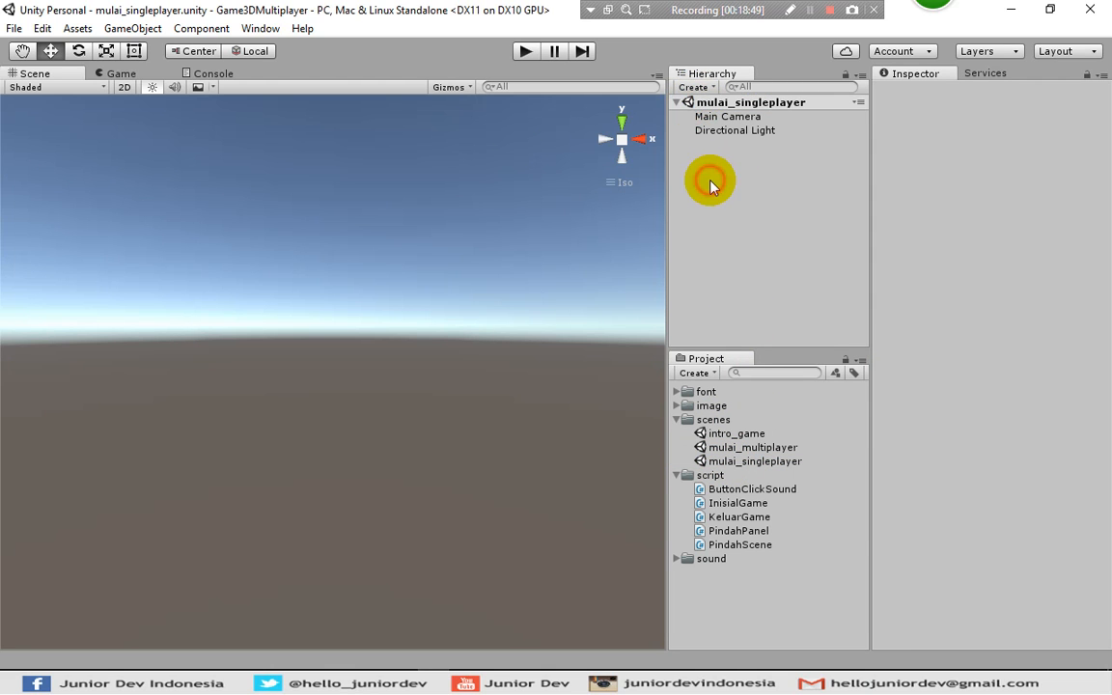
Add a UI Button to the mulai_singleplayer scene.
{"action": "left_click", "coordinate": [695, 87]}
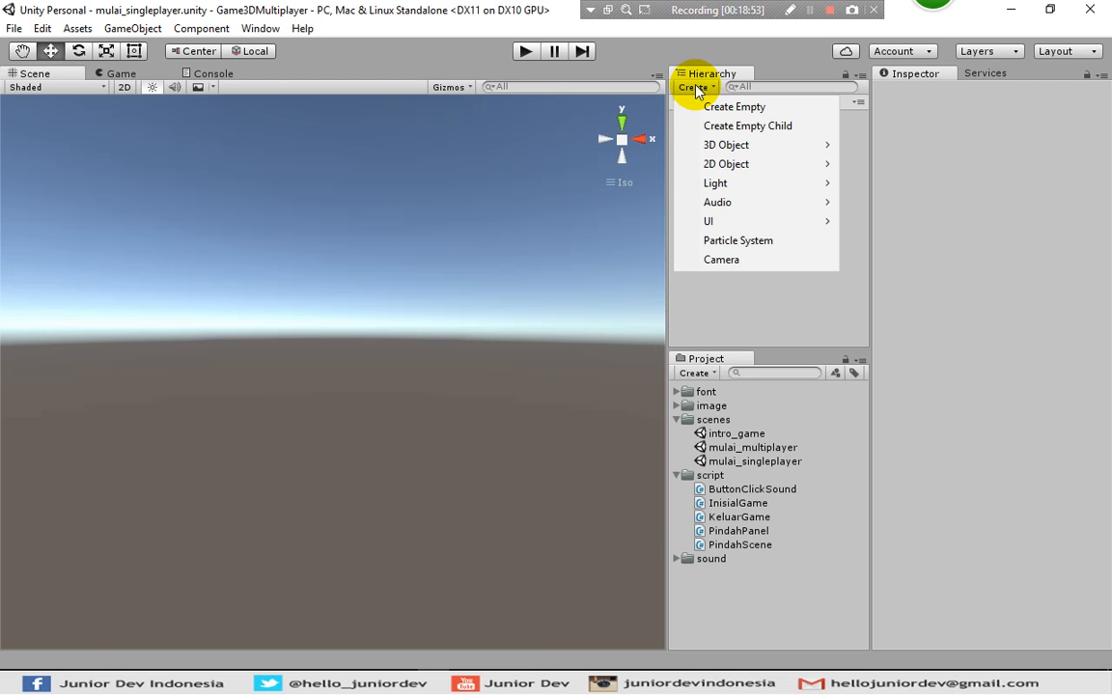
{"action": "mouse_move", "coordinate": [726, 187]}
{"action": "mouse_move", "coordinate": [748, 223]}
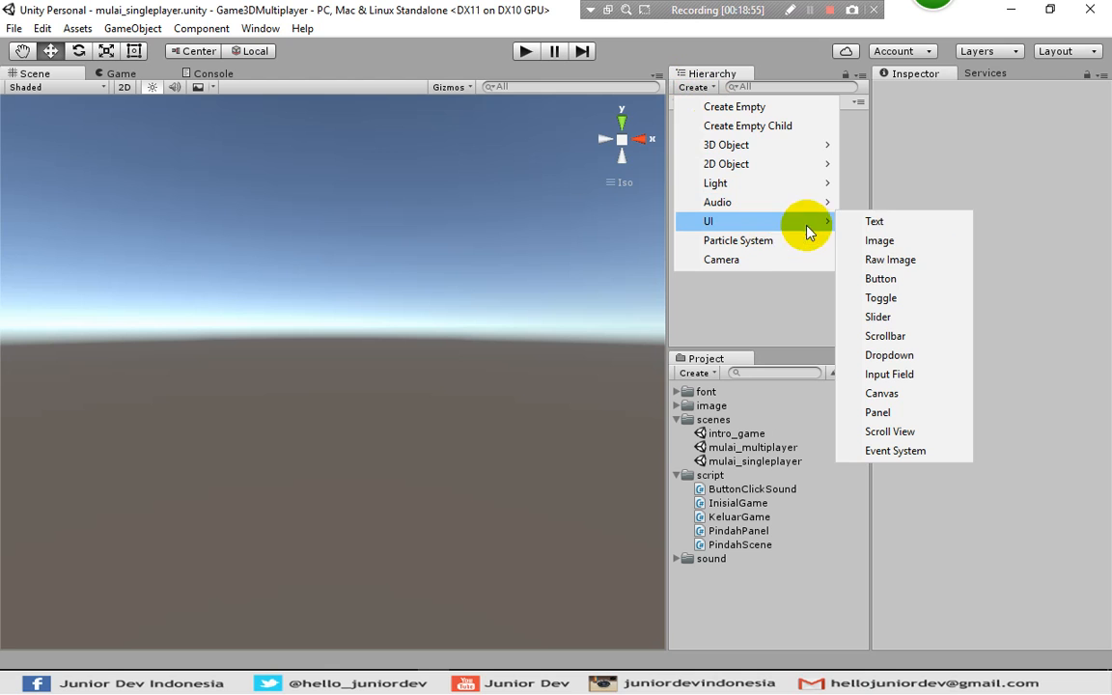
{"action": "left_click", "coordinate": [875, 281]}
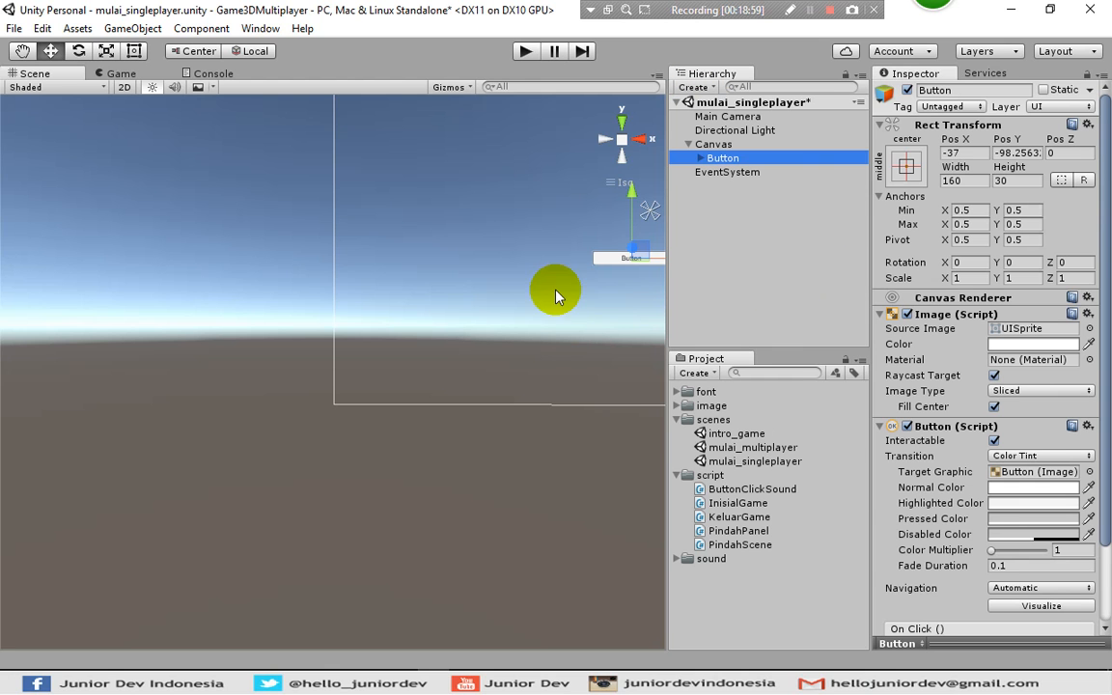
{"action": "middle_click_drag", "start_coordinate": [516, 241], "coordinate": [256, 328]}
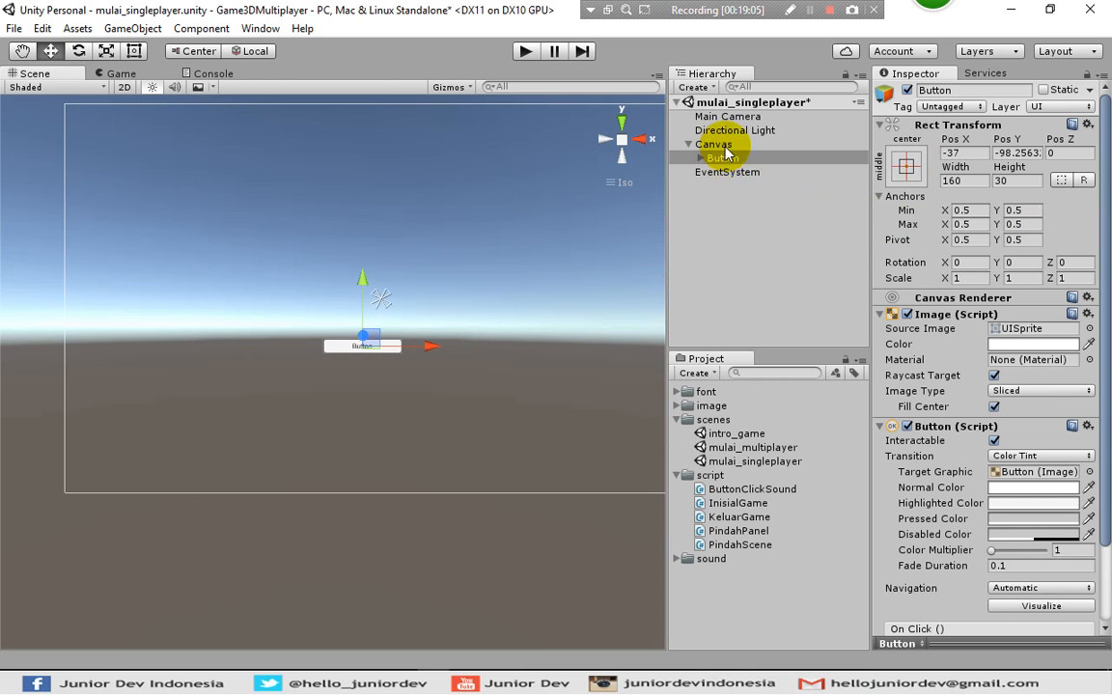
Set the new button's width to 400 and height to 100.
{"action": "left_click", "coordinate": [962, 180]}
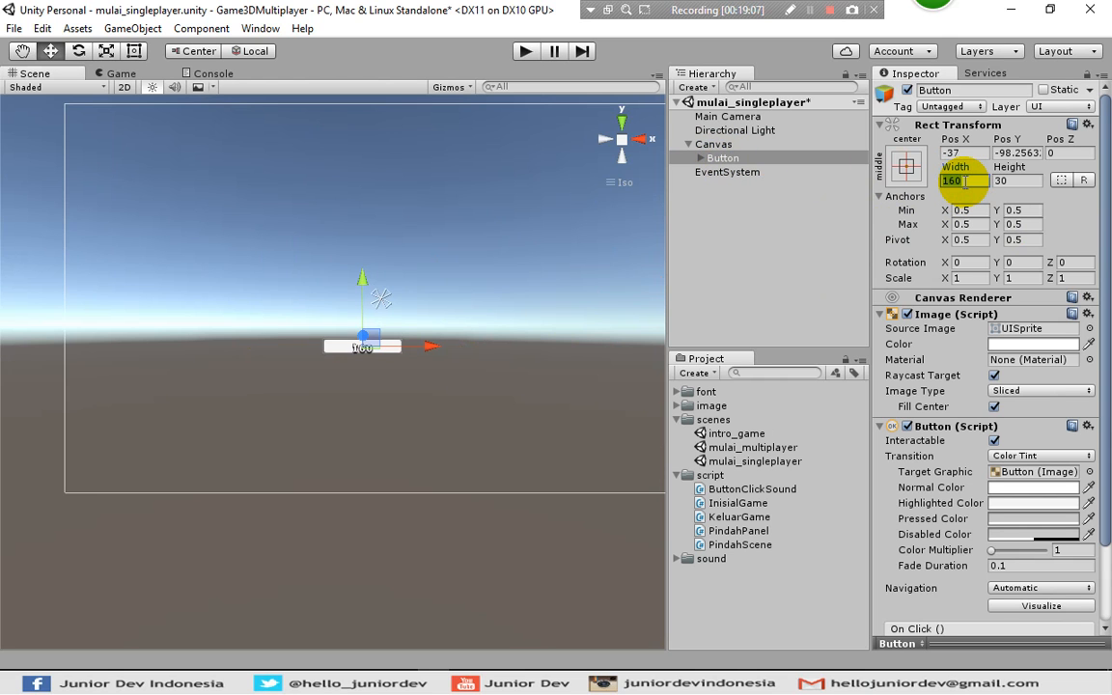
{"action": "type", "text": "400"}
{"action": "key", "text": "Tab"}
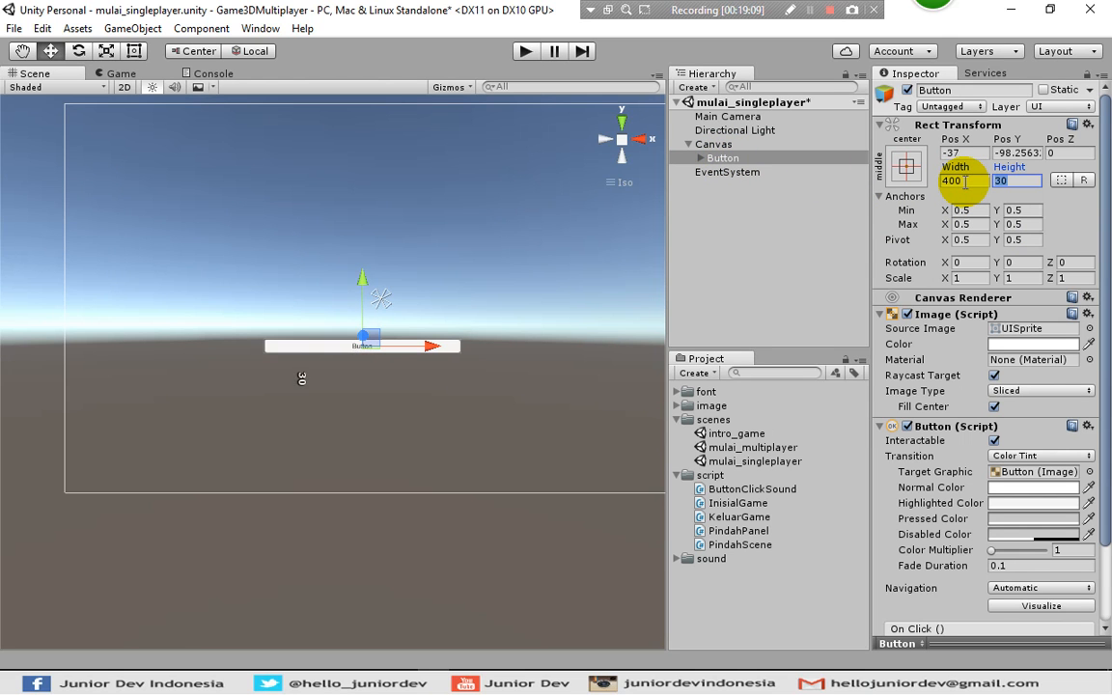
{"action": "type", "text": "100"}
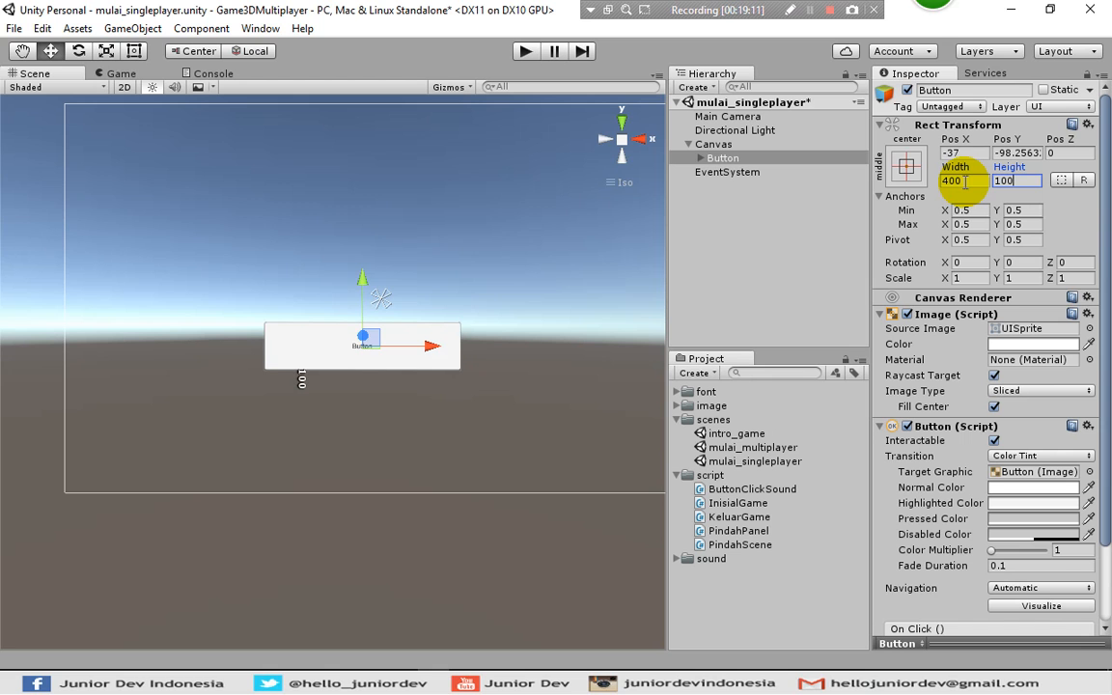
Change the button's label text to "Singleplayer ke Intro".
{"action": "left_click", "coordinate": [700, 157]}
{"action": "left_click", "coordinate": [729, 173]}
{"action": "left_click", "coordinate": [934, 342]}
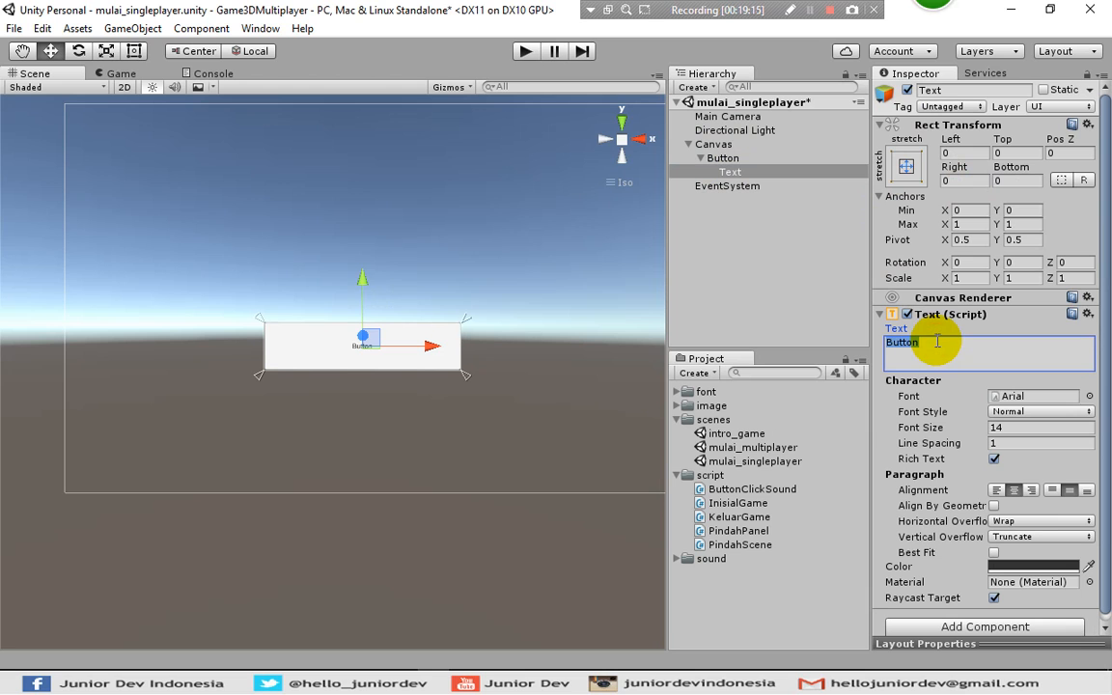
{"action": "type", "text": "In"}
{"action": "type", "text": "Sing"}
{"action": "type", "text": "leplayer ke In"}
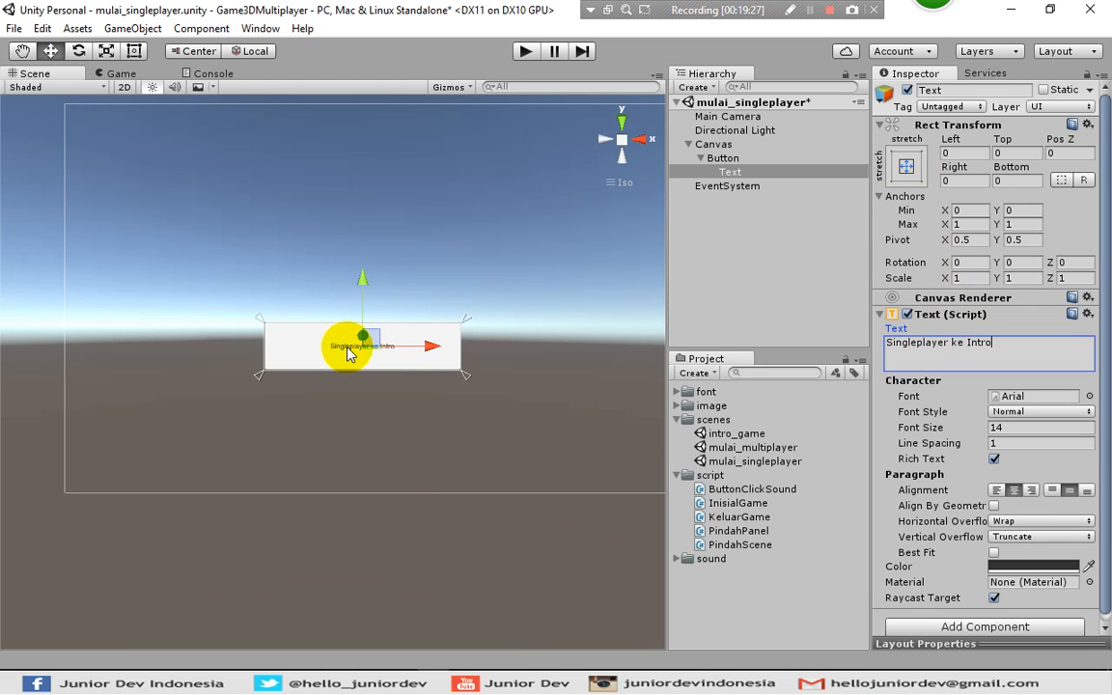
{"action": "left_click", "coordinate": [782, 286]}
Set the font size of the button's label text to 30.
{"action": "left_click", "coordinate": [731, 172]}
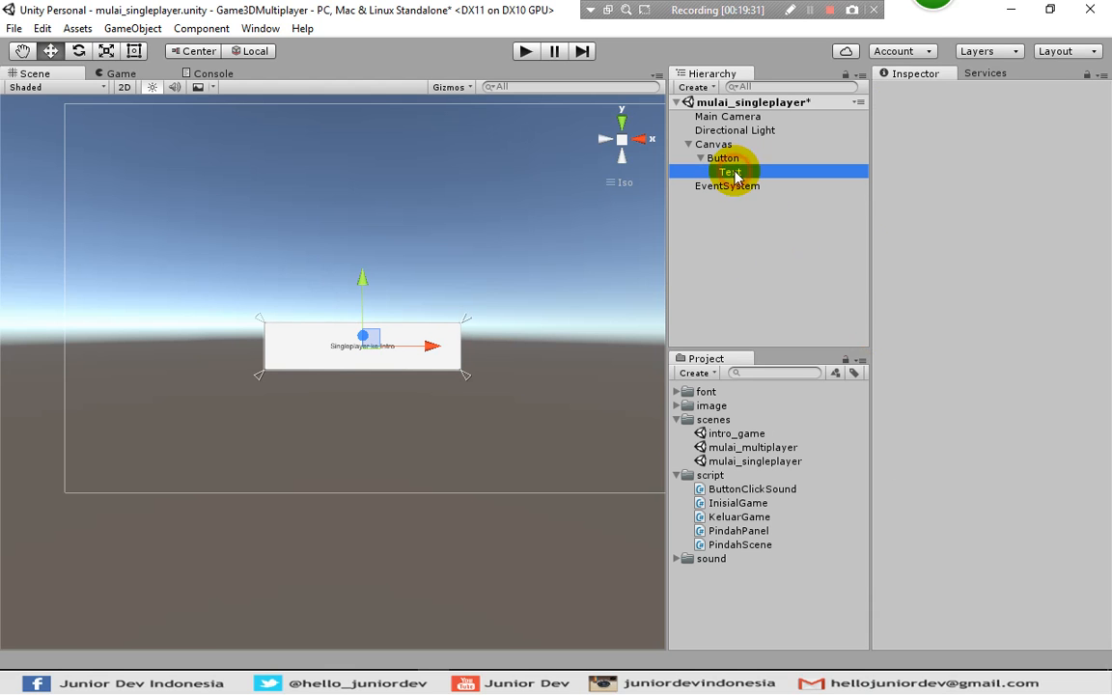
{"action": "left_click", "coordinate": [996, 427]}
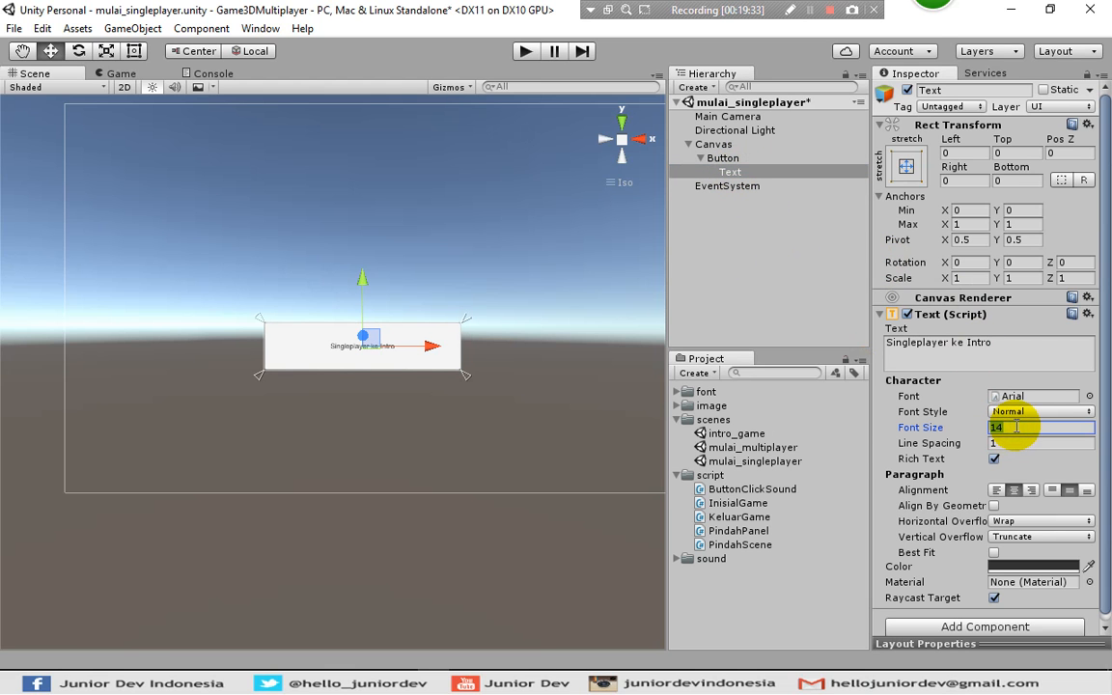
{"action": "type", "text": "40"}
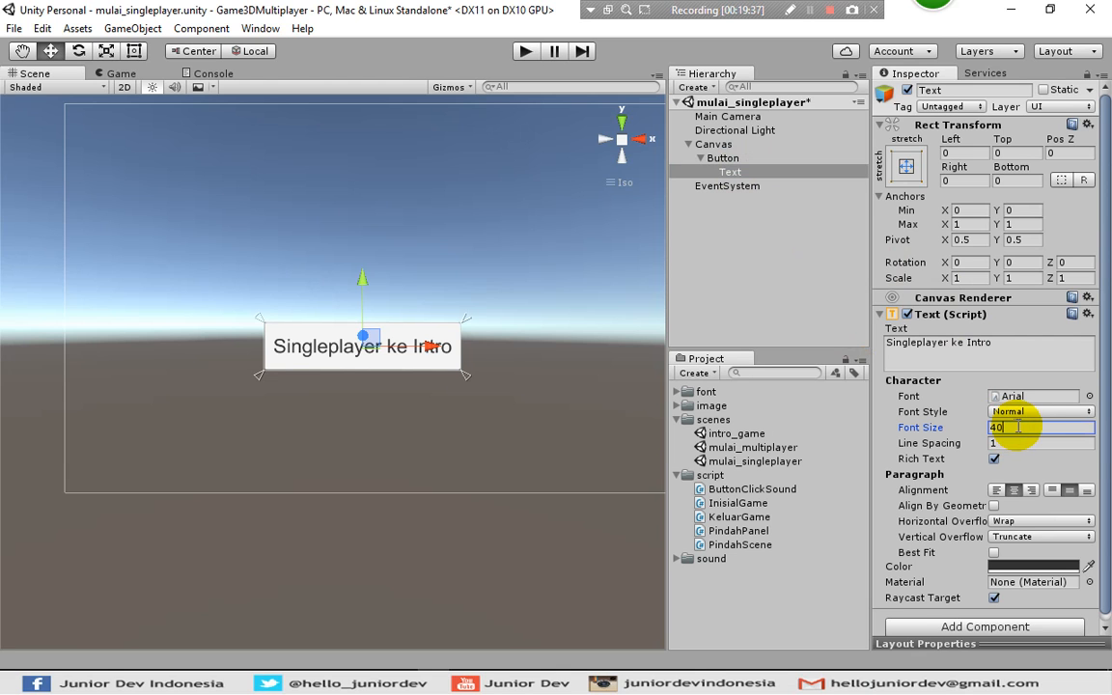
{"action": "key", "text": "BackSpace"}
{"action": "key", "text": "BackSpace"}
{"action": "type", "text": "30"}
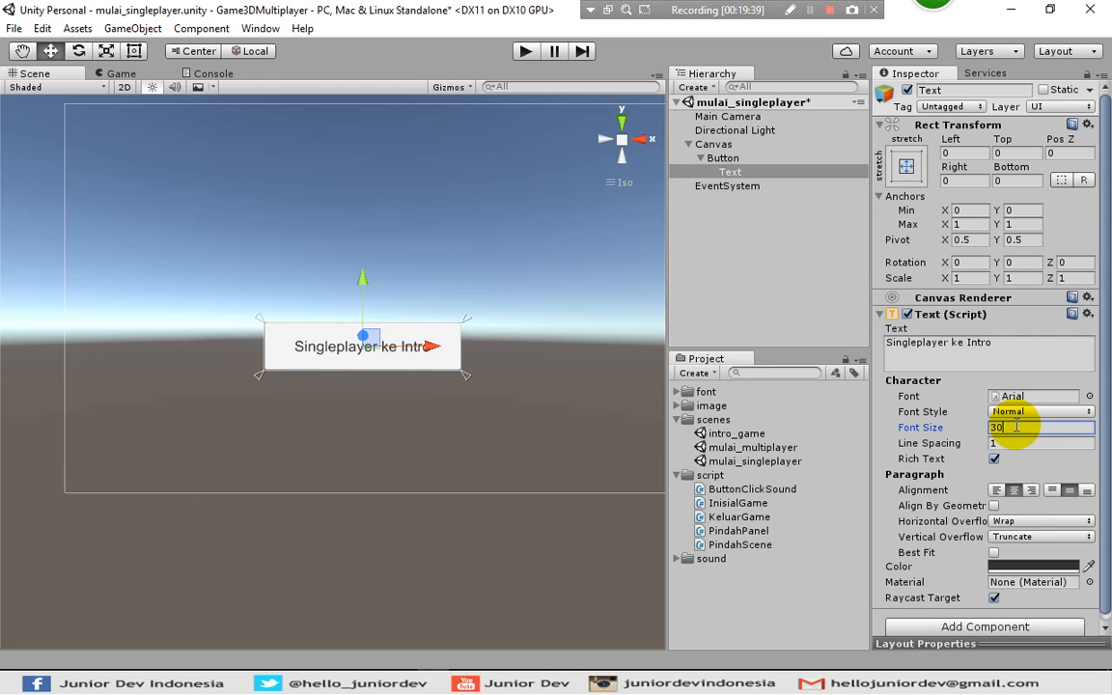
{"action": "left_click", "coordinate": [759, 211]}
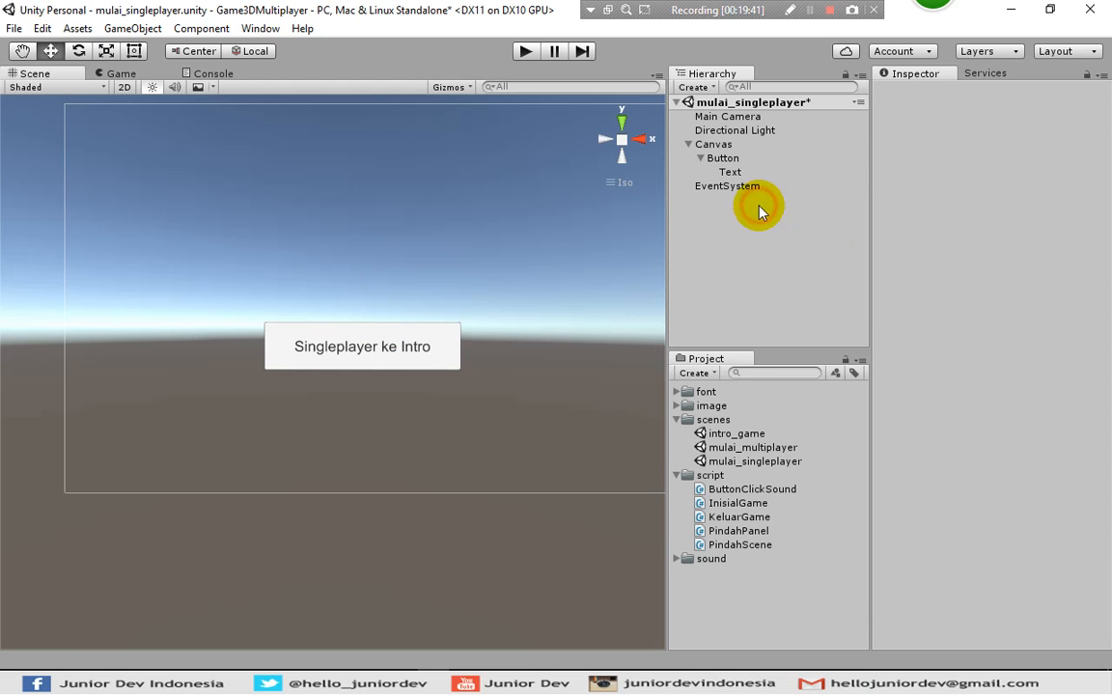
Add the Pindah Scene script as a component of the "Singleplayer ke Intro" button.
{"action": "left_click", "coordinate": [726, 160]}
{"action": "left_click", "coordinate": [702, 158]}
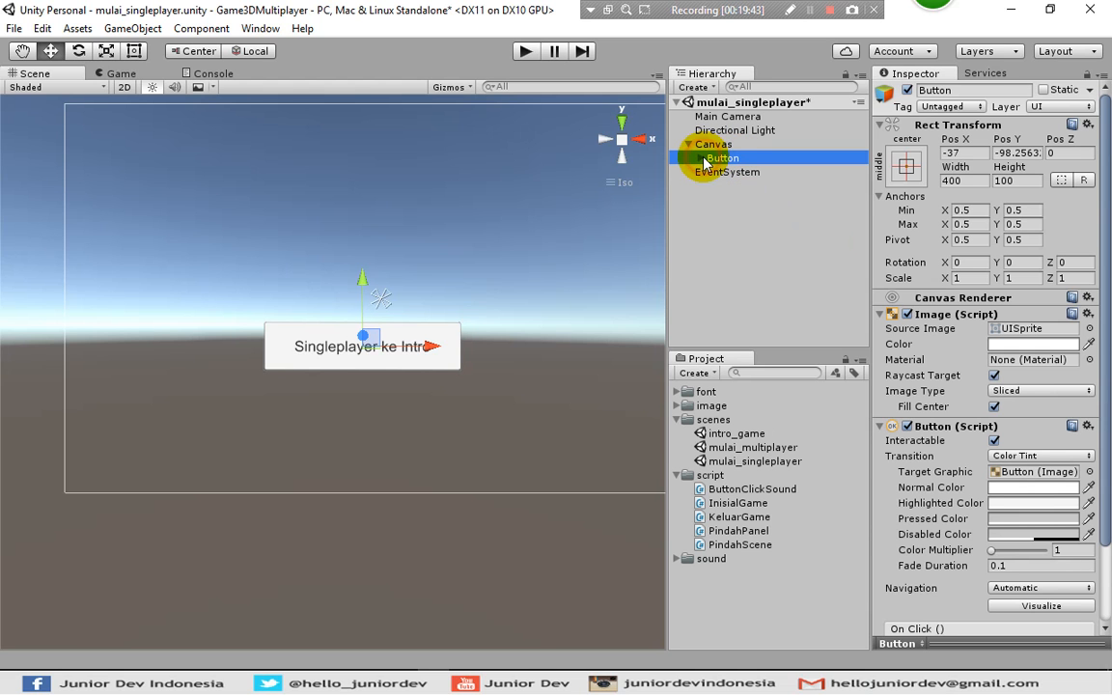
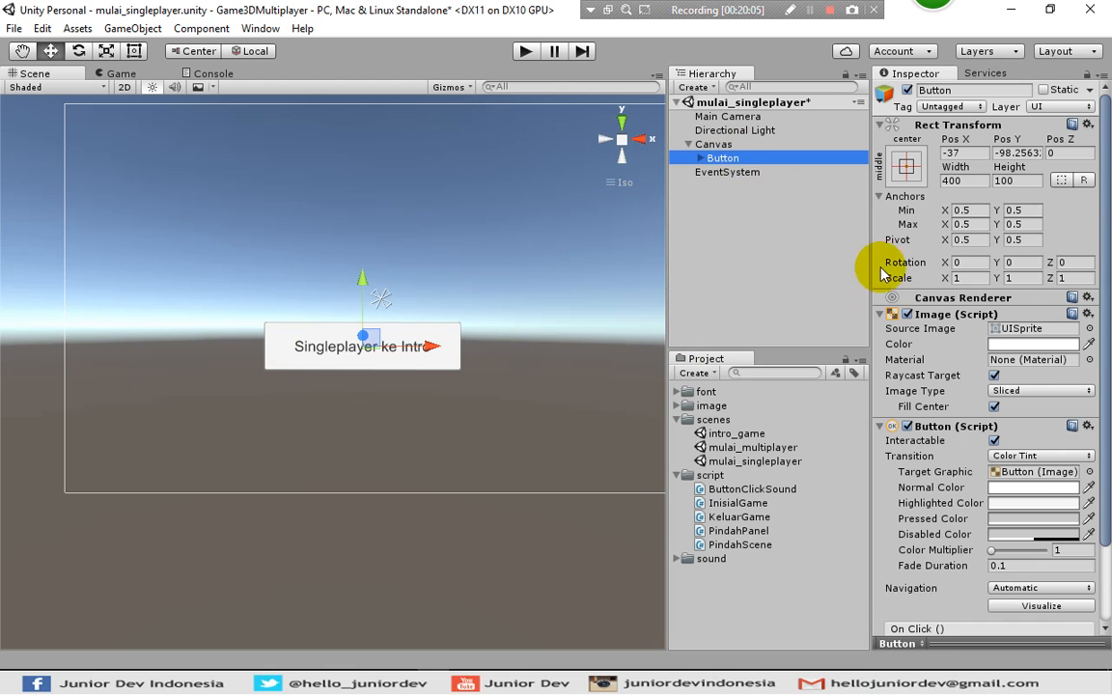
{"action": "scroll", "coordinate": [1106, 263], "scroll_direction": "down", "scroll_amount": 3}
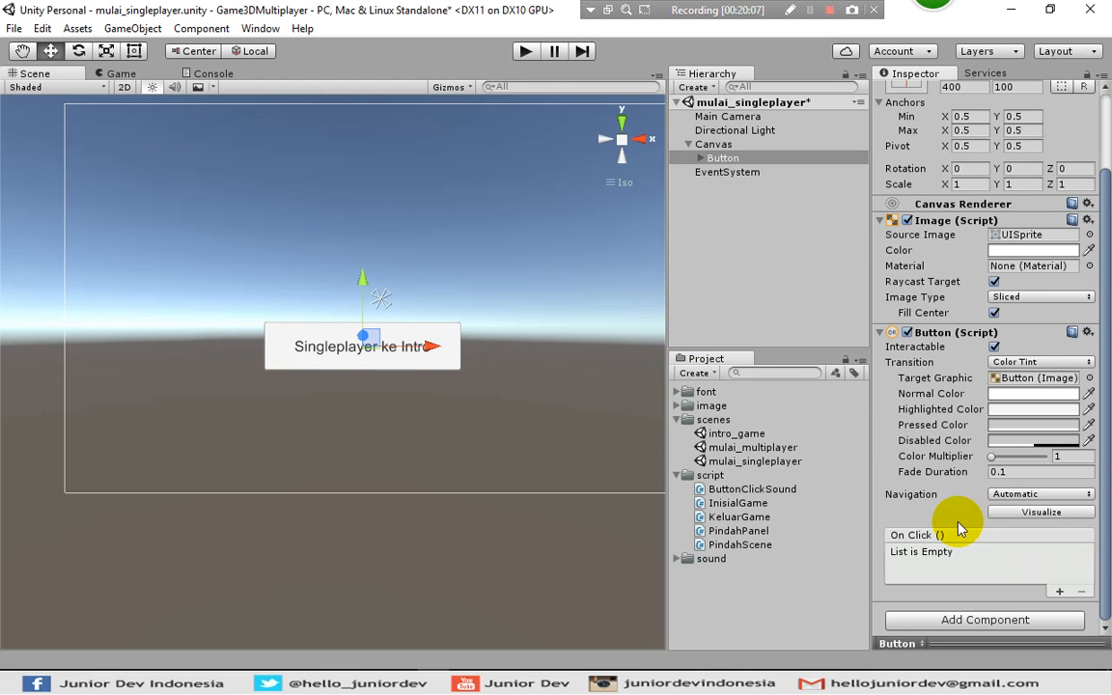
{"action": "left_click", "coordinate": [978, 626]}
{"action": "scroll", "coordinate": [960, 583], "scroll_direction": "down", "scroll_amount": 1}
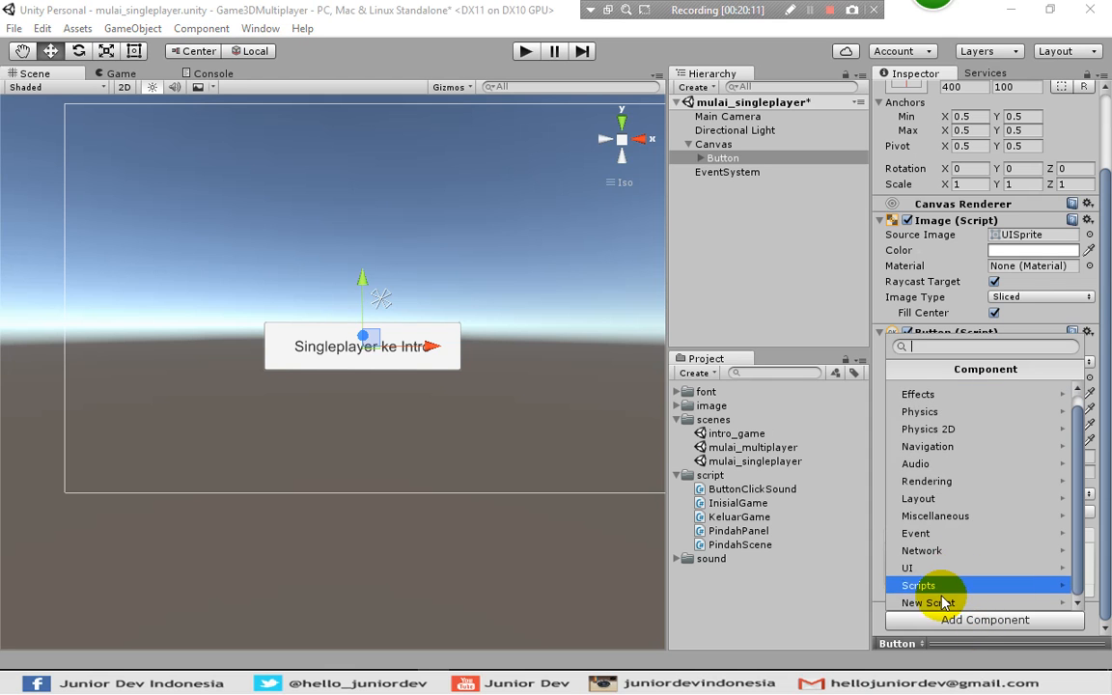
{"action": "left_click", "coordinate": [944, 587]}
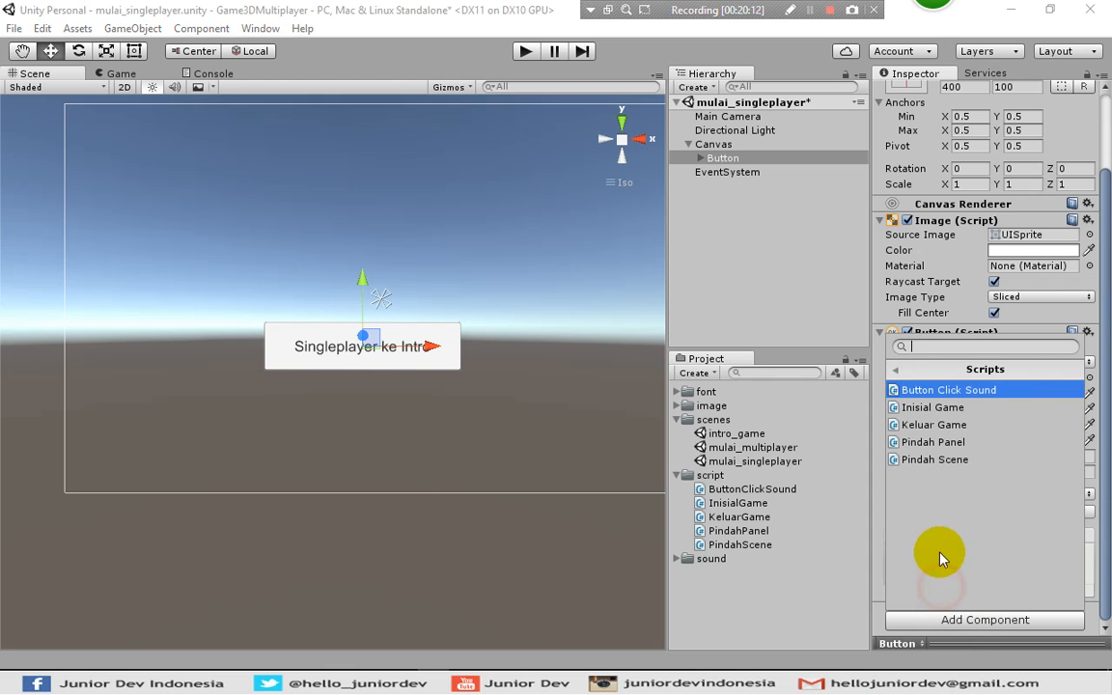
{"action": "left_click", "coordinate": [959, 462]}
{"action": "scroll", "coordinate": [968, 534], "scroll_direction": "down", "scroll_amount": 2}
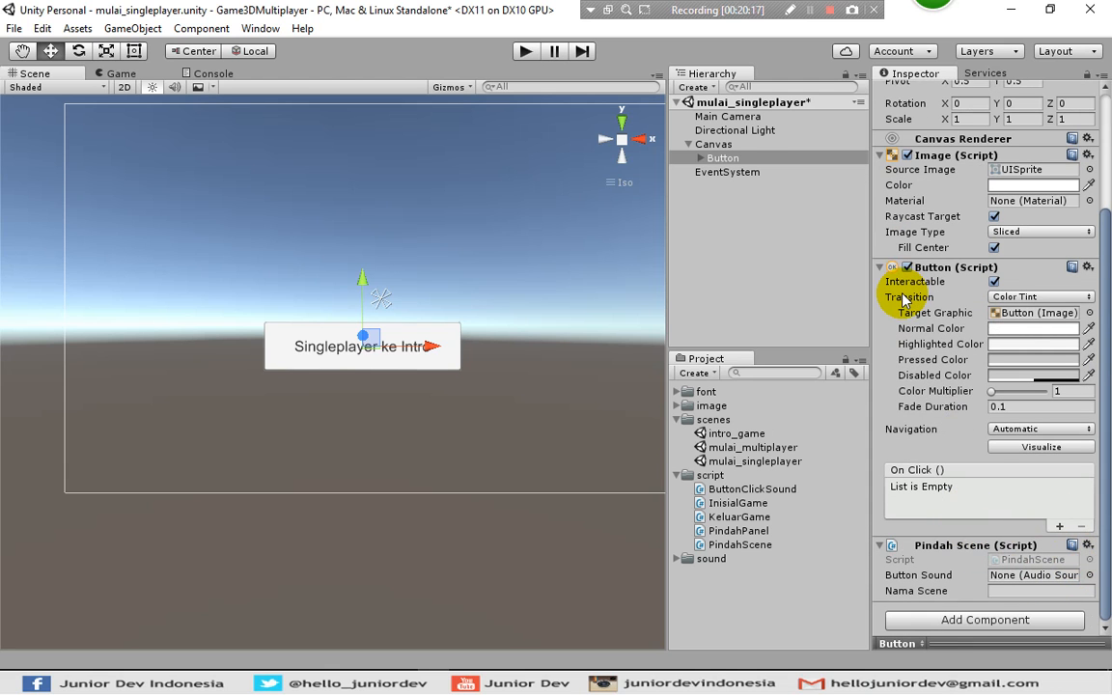
Open the intro_game scene, saving the changes made to mulai_singleplayer.
{"action": "double_click", "coordinate": [736, 435]}
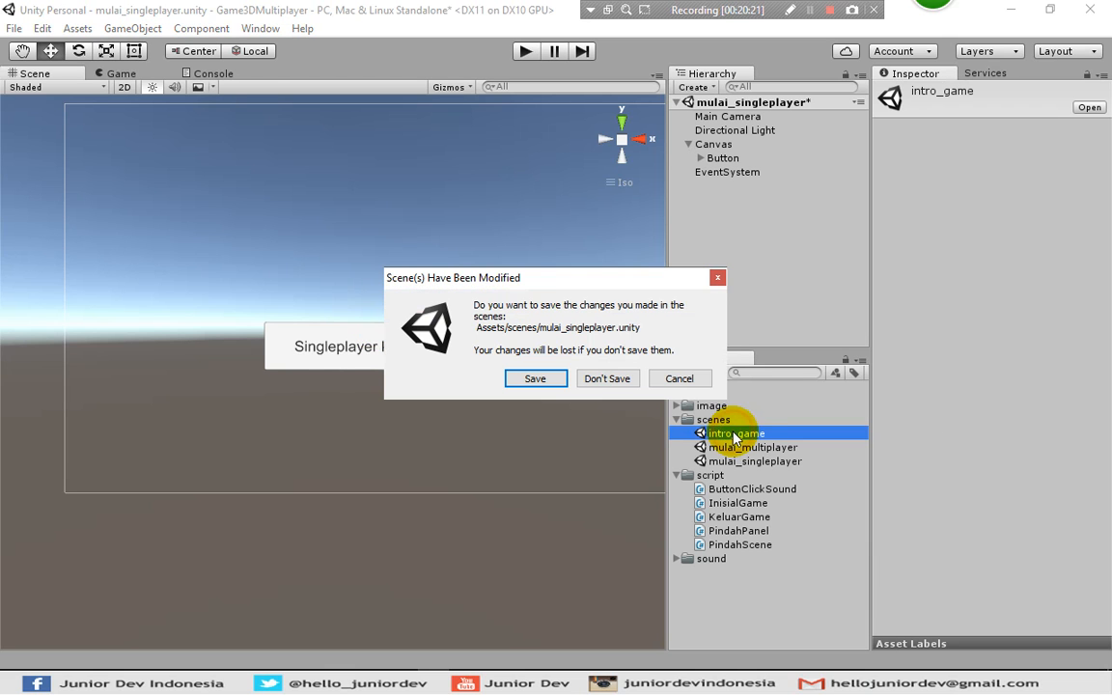
{"action": "left_click_drag", "start_coordinate": [581, 279], "coordinate": [543, 261]}
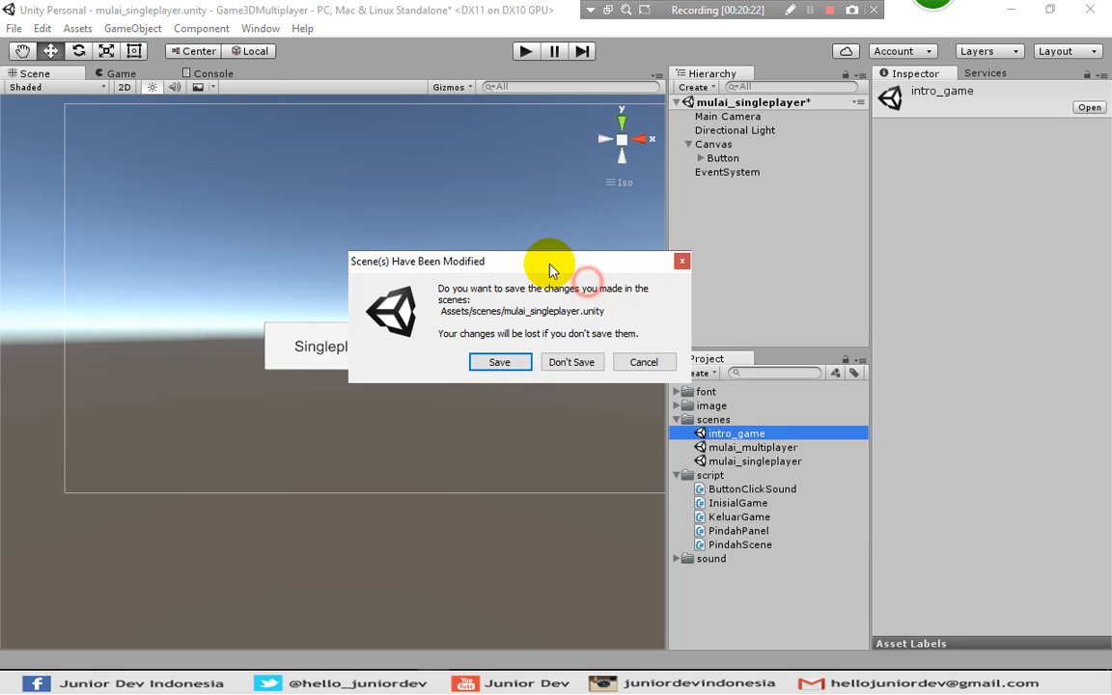
{"action": "left_click", "coordinate": [498, 362]}
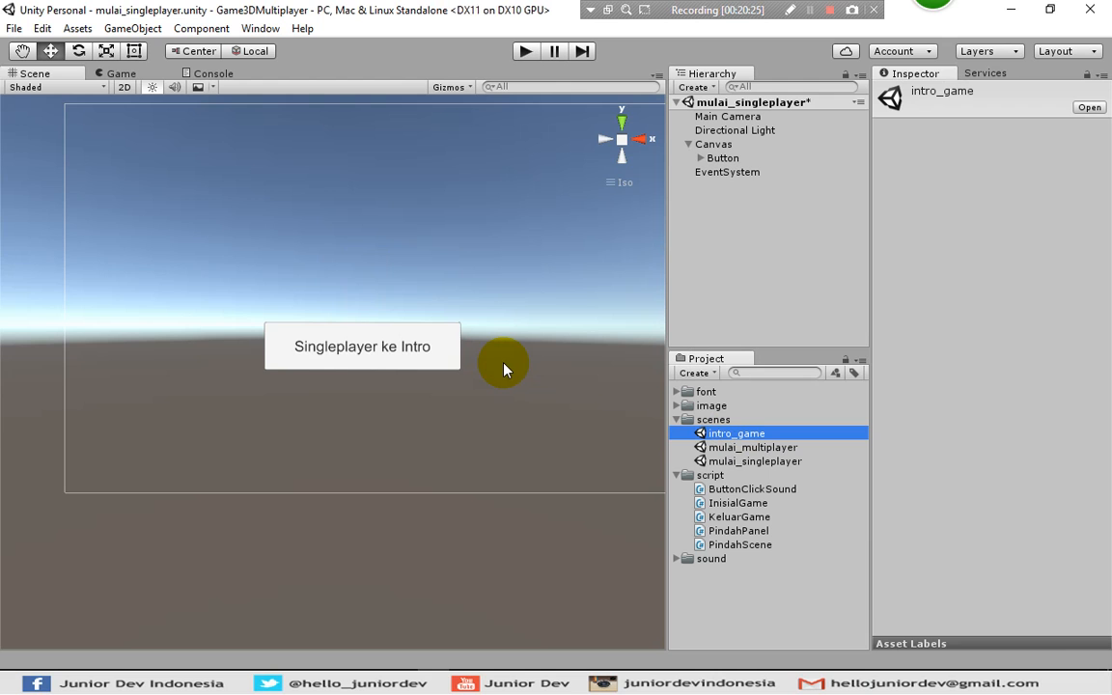
Copy the Click Button Sound object from intro_game and paste it into the mulai_singleplayer scene.
{"action": "left_click", "coordinate": [737, 203]}
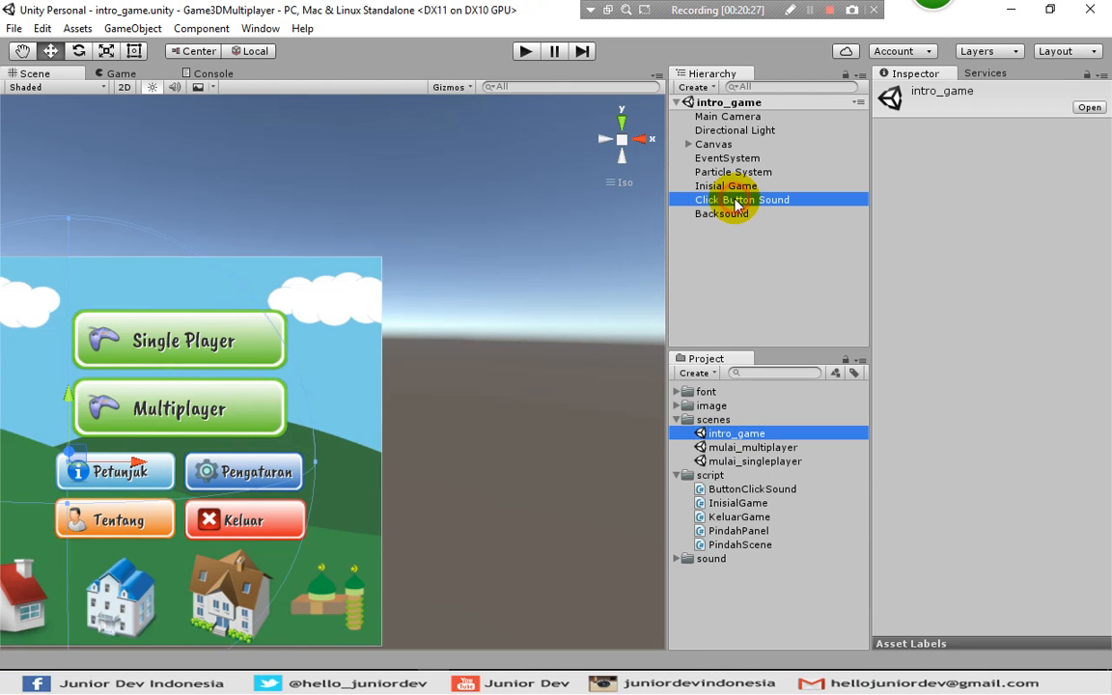
{"action": "right_click", "coordinate": [739, 201]}
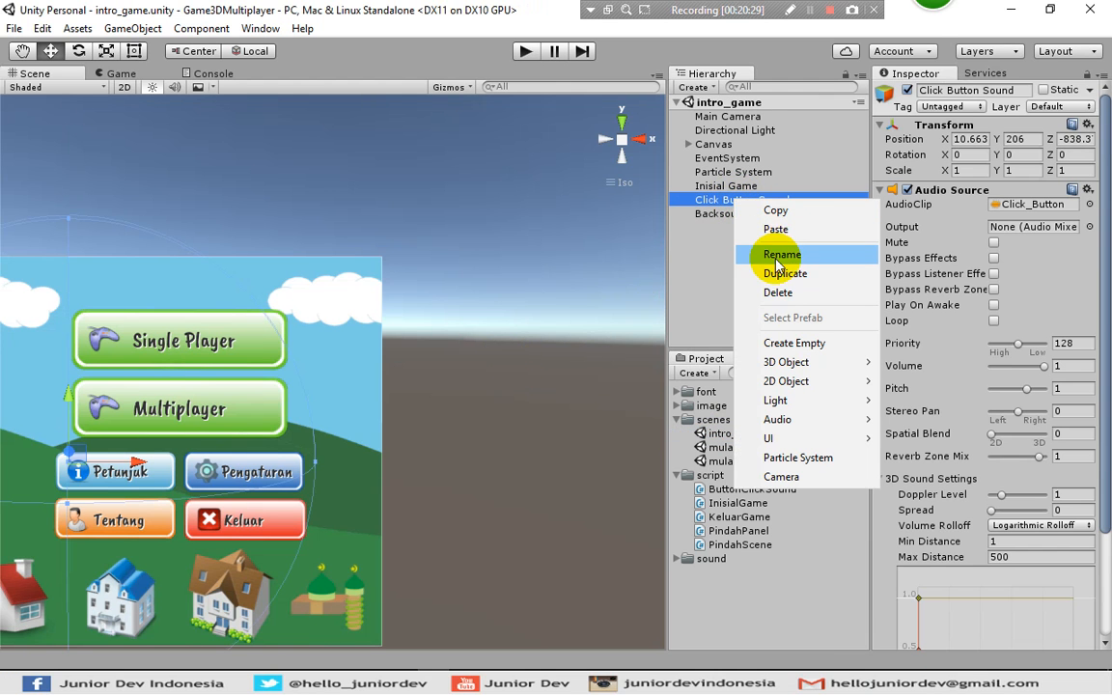
{"action": "left_click", "coordinate": [775, 211]}
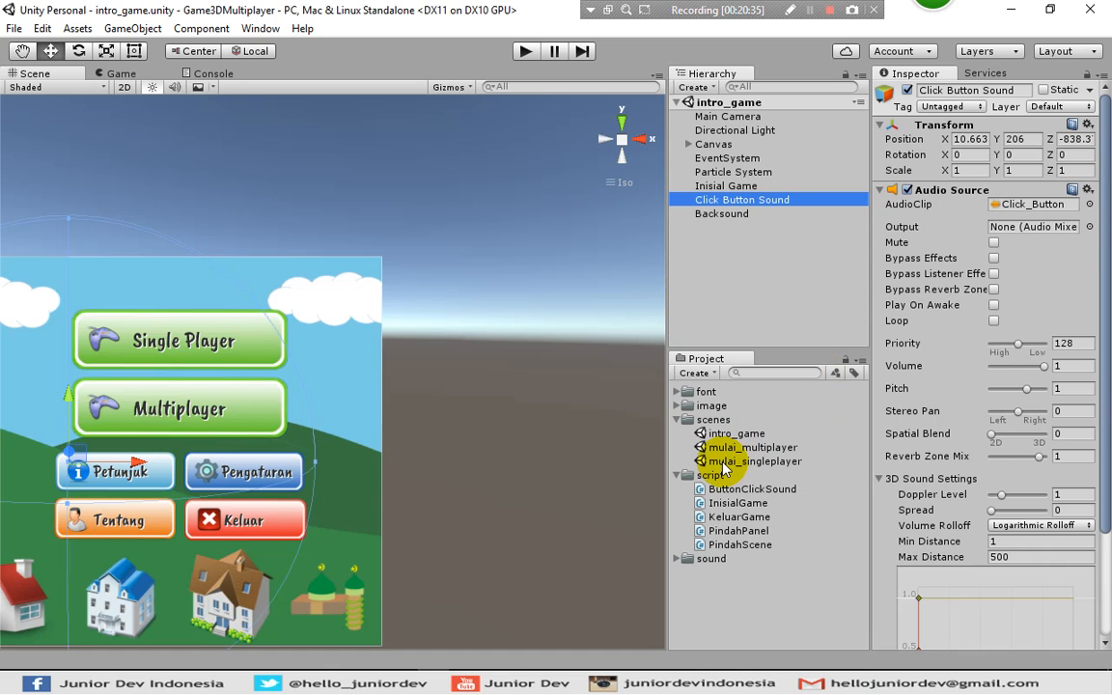
{"action": "double_click", "coordinate": [726, 462]}
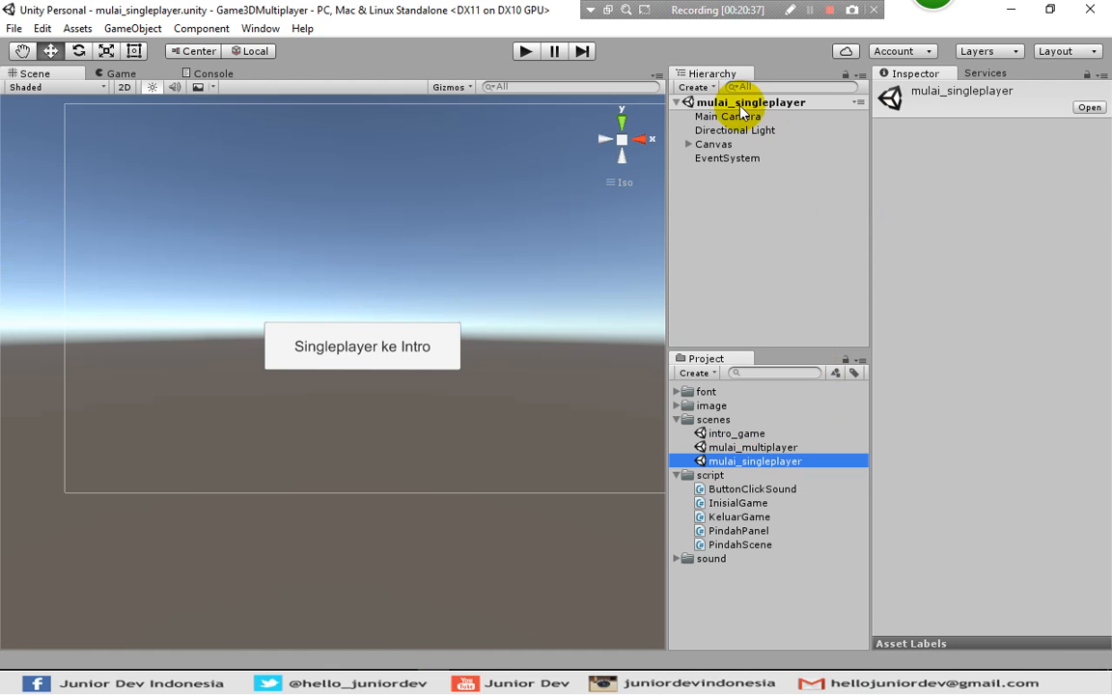
{"action": "right_click", "coordinate": [723, 200]}
{"action": "left_click", "coordinate": [763, 229]}
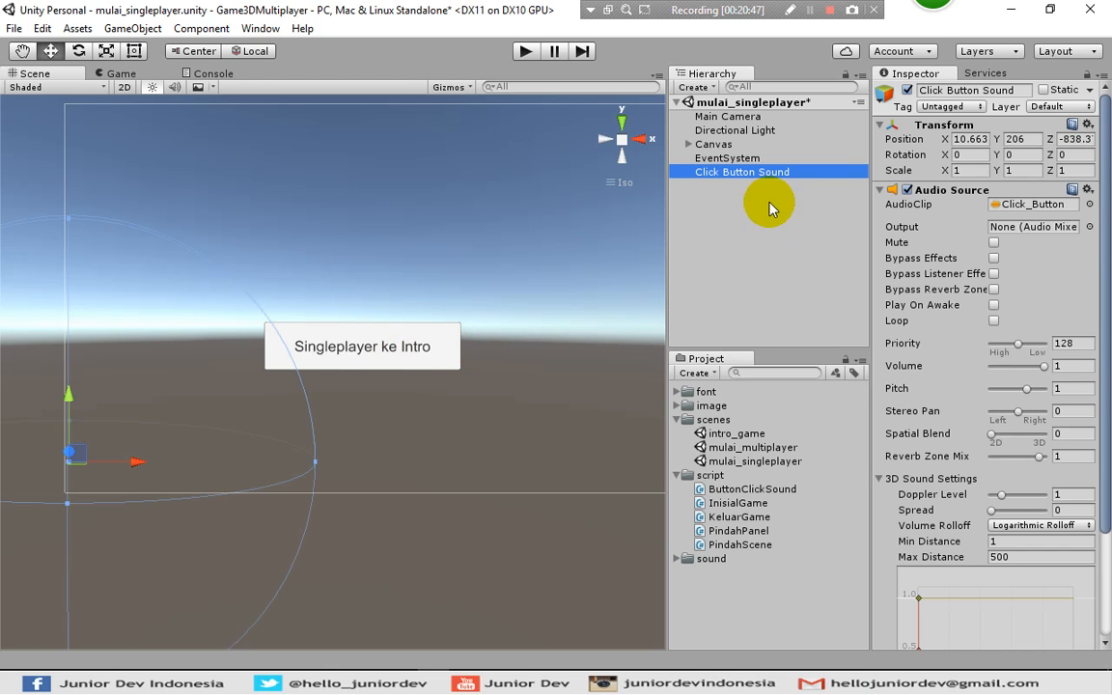
In the button's Pindah Scene script, assign Click Button Sound as Button Sound and set Nama Scene to intro_game.
{"action": "left_click", "coordinate": [688, 144]}
{"action": "left_click", "coordinate": [719, 158]}
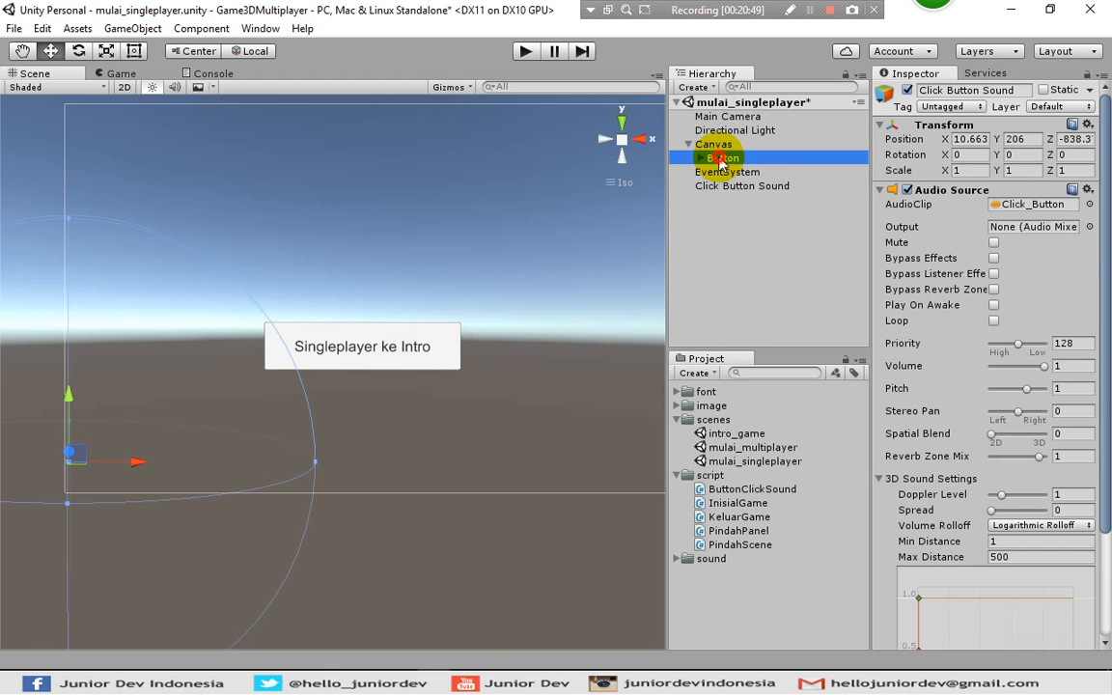
{"action": "scroll", "coordinate": [987, 360], "scroll_direction": "down", "scroll_amount": 5}
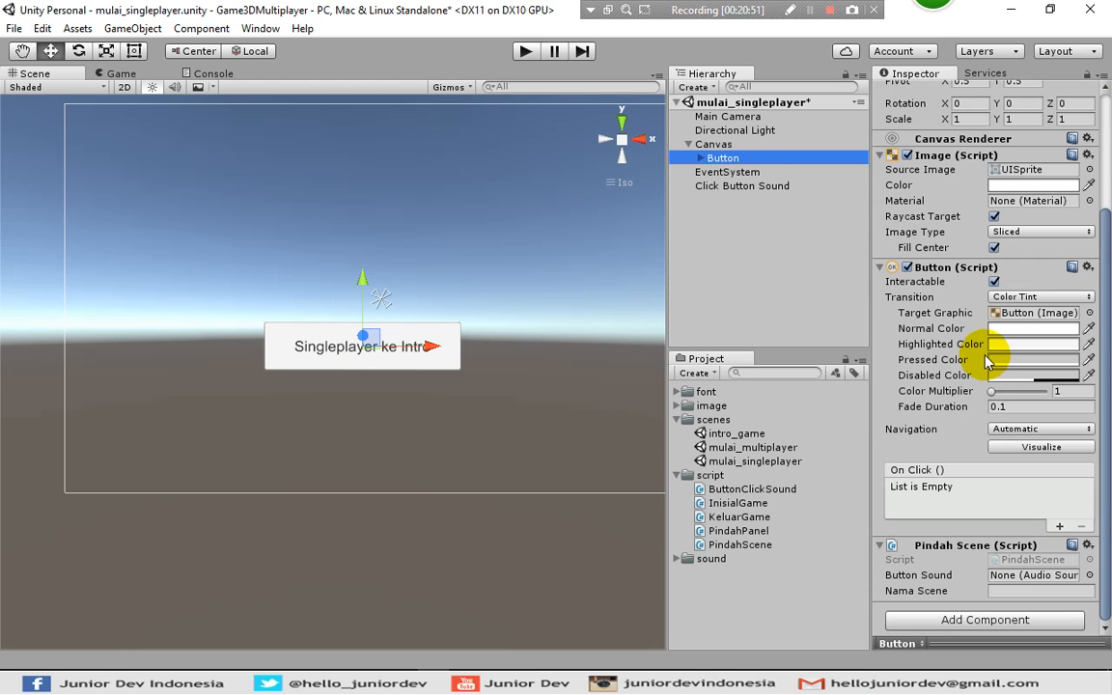
{"action": "left_click", "coordinate": [1091, 576]}
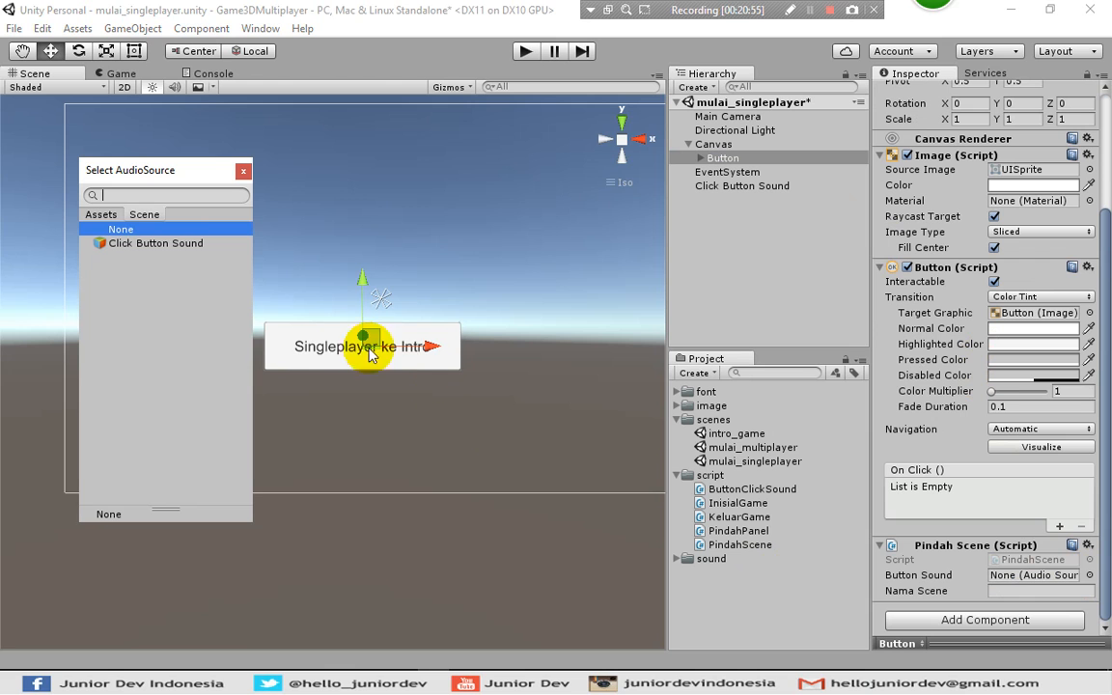
{"action": "left_click", "coordinate": [153, 243]}
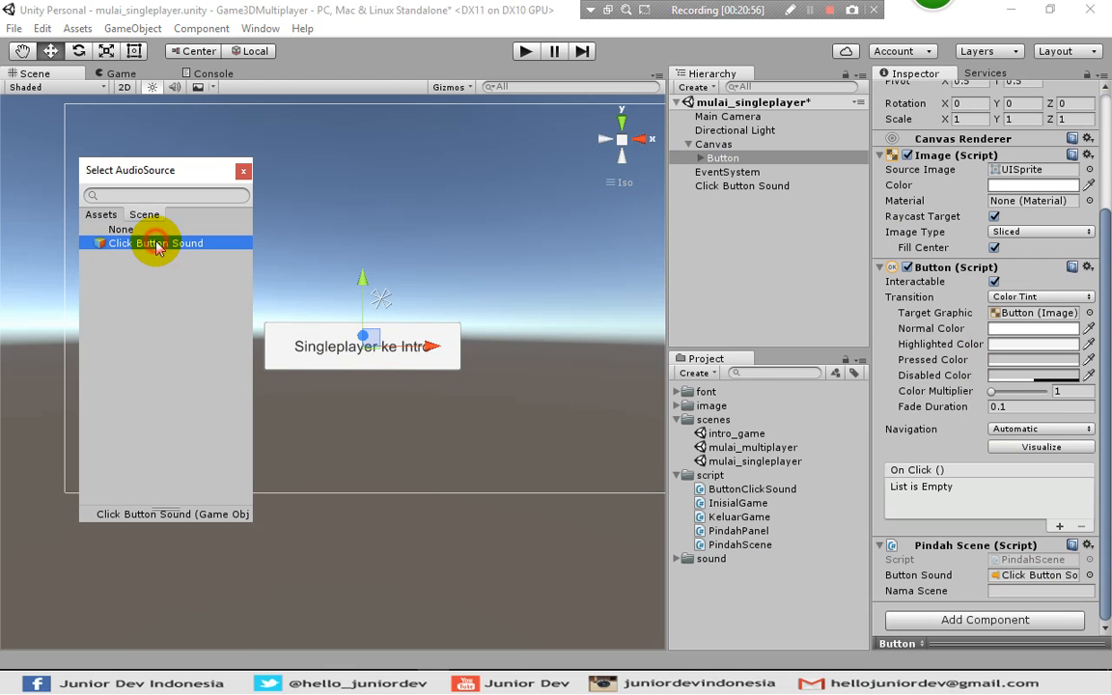
{"action": "left_click", "coordinate": [243, 170]}
{"action": "left_click", "coordinate": [1021, 592]}
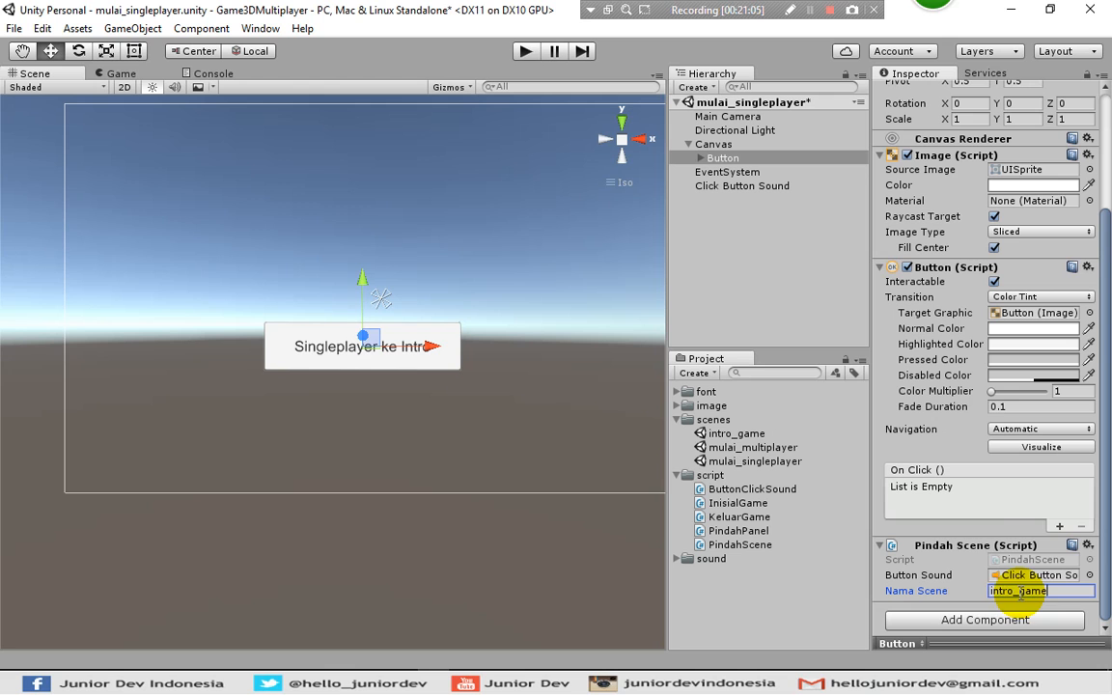
Add an On Click event to the button that calls its own PindahScene.PindahKeScene function, and save the scene.
{"action": "left_click", "coordinate": [1059, 526]}
{"action": "left_click", "coordinate": [944, 505]}
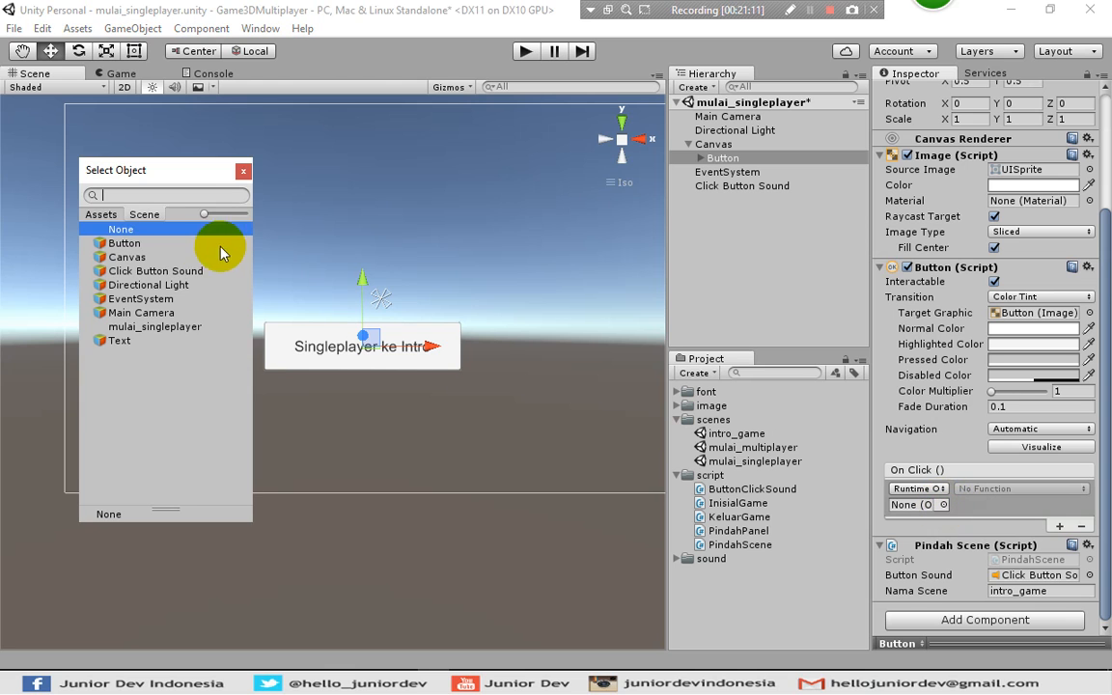
{"action": "left_click", "coordinate": [129, 245]}
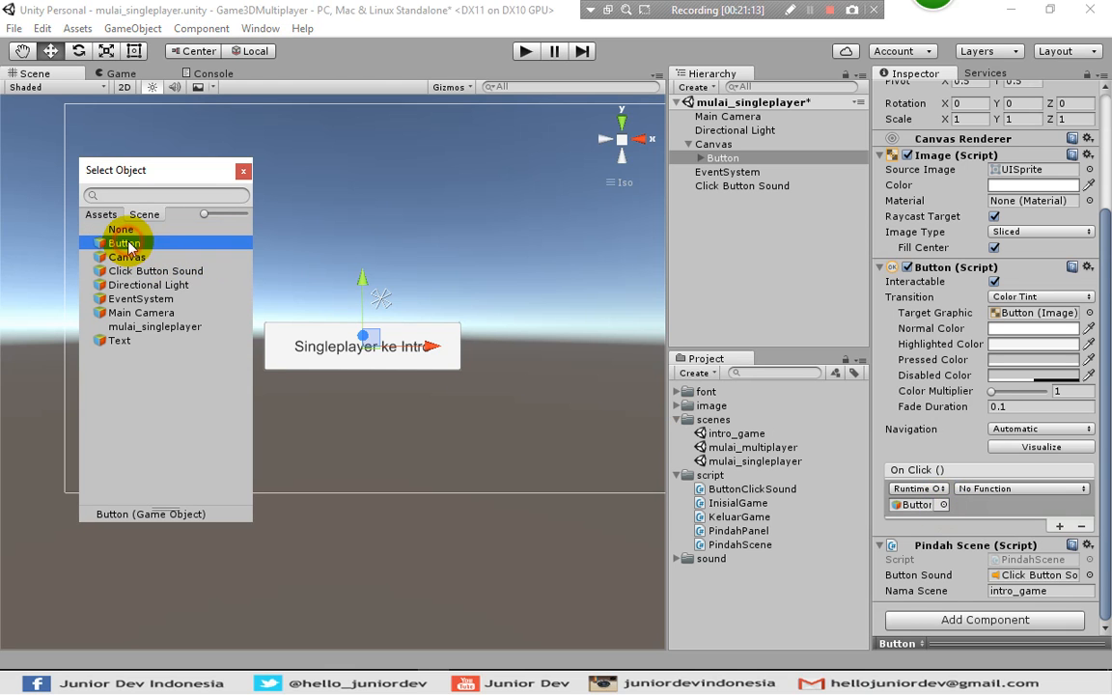
{"action": "left_click", "coordinate": [242, 173]}
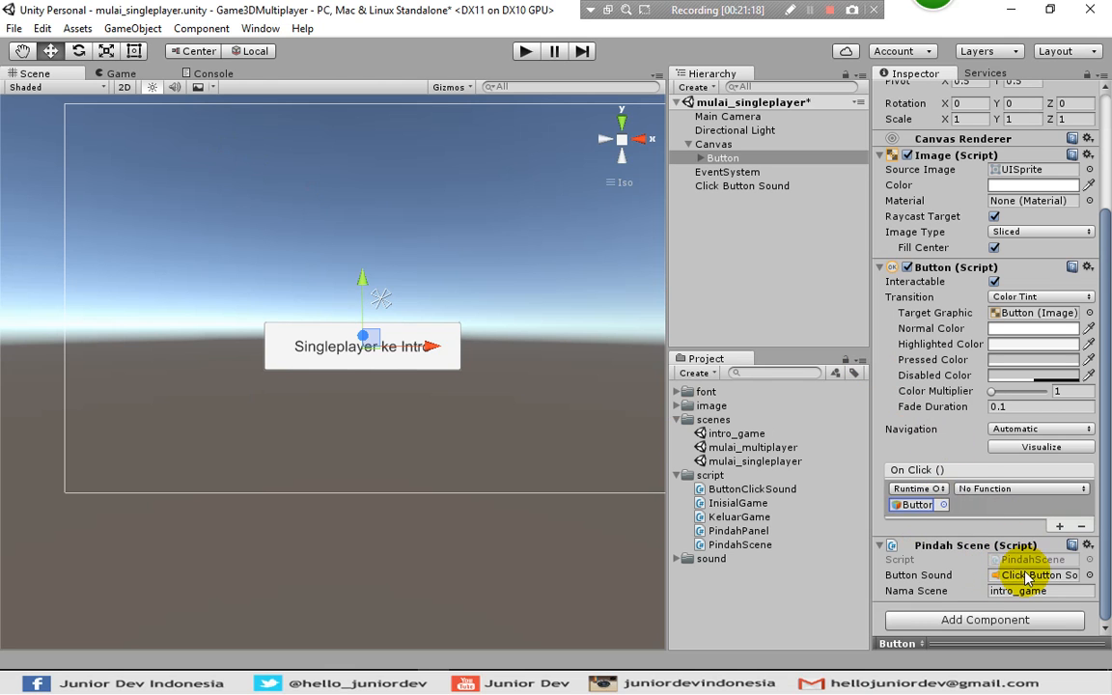
{"action": "left_click", "coordinate": [976, 490]}
{"action": "mouse_move", "coordinate": [1004, 629]}
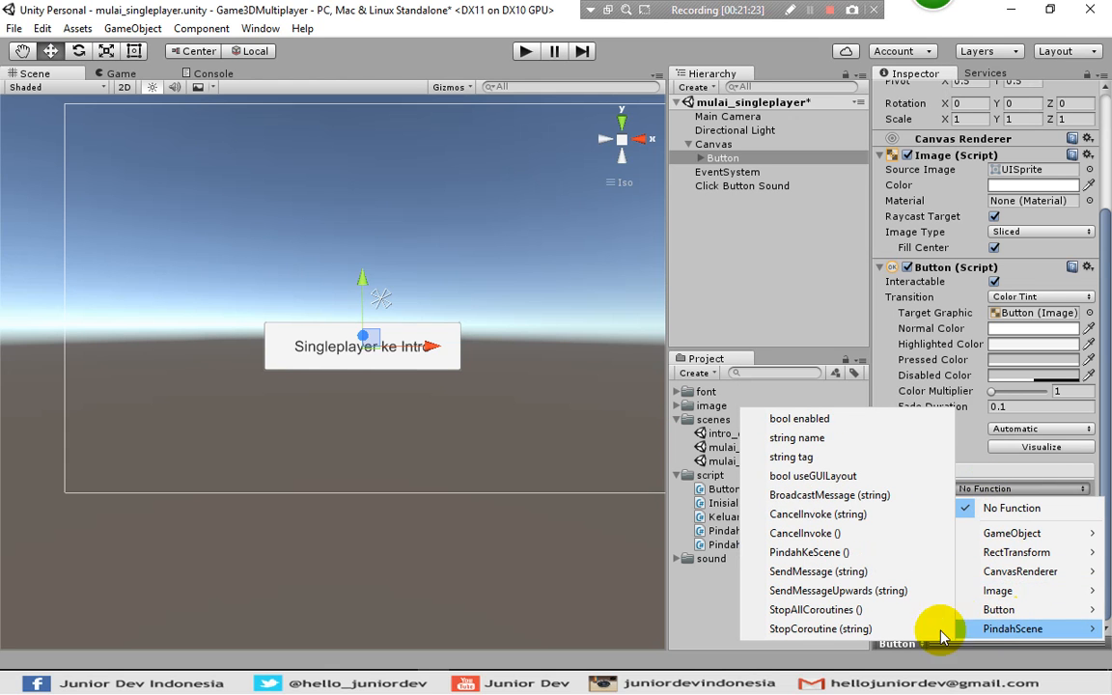
{"action": "left_click", "coordinate": [798, 553]}
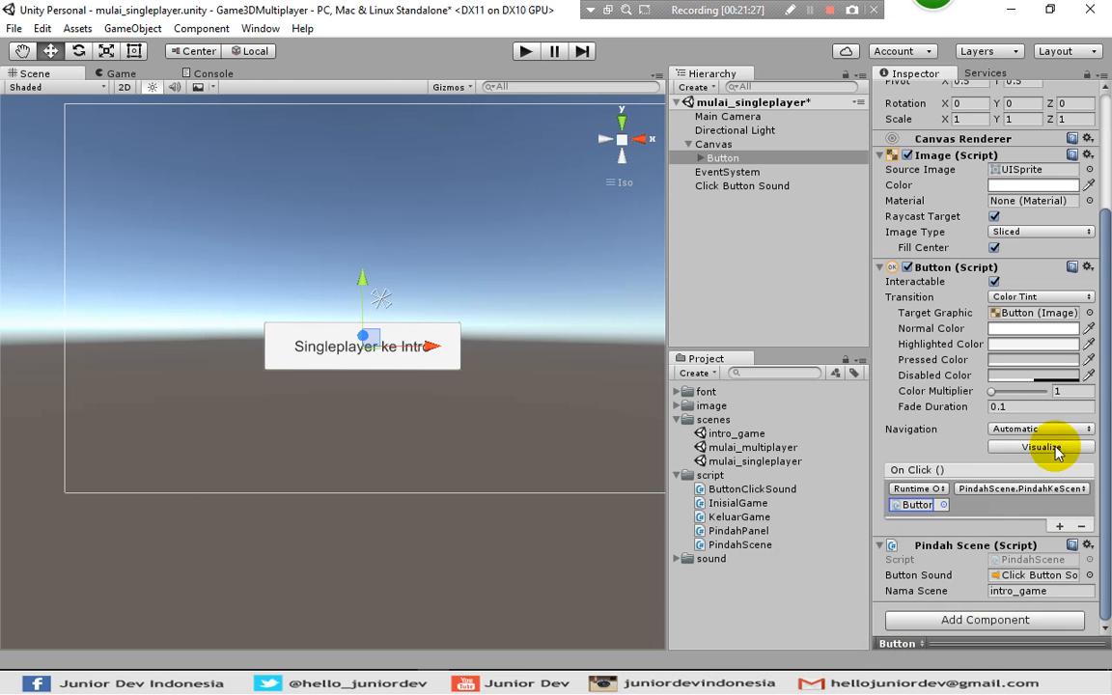
{"action": "left_click", "coordinate": [769, 270]}
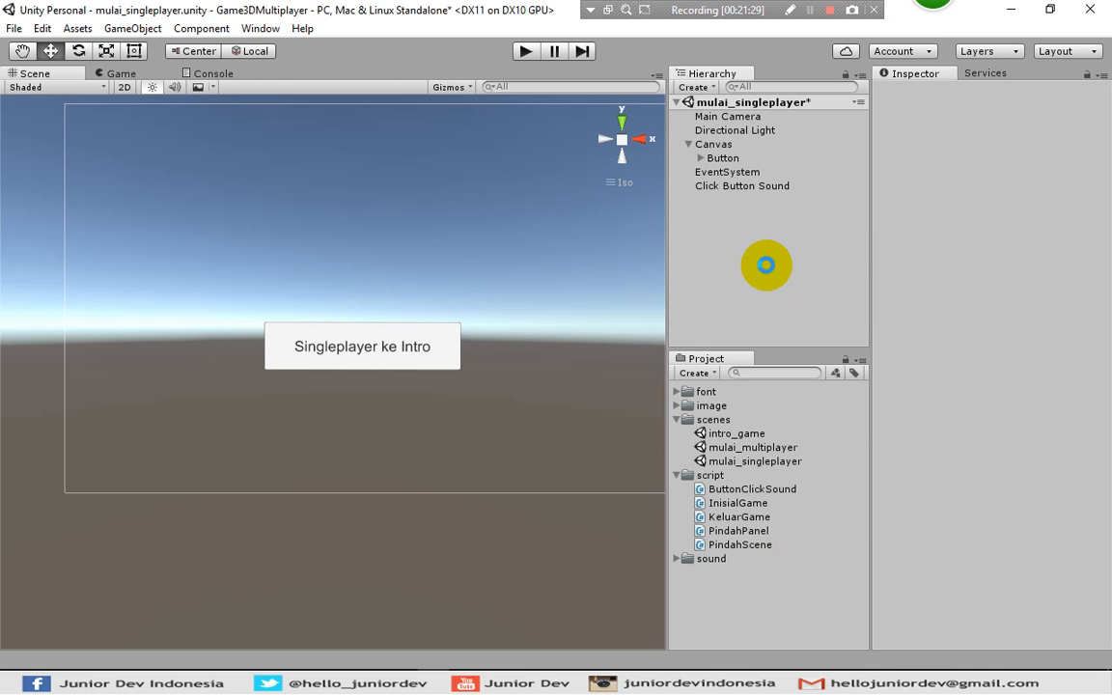
Copy the Click Button Sound object from mulai_singleplayer and paste it into the mulai_multiplayer scene.
{"action": "left_click", "coordinate": [726, 187]}
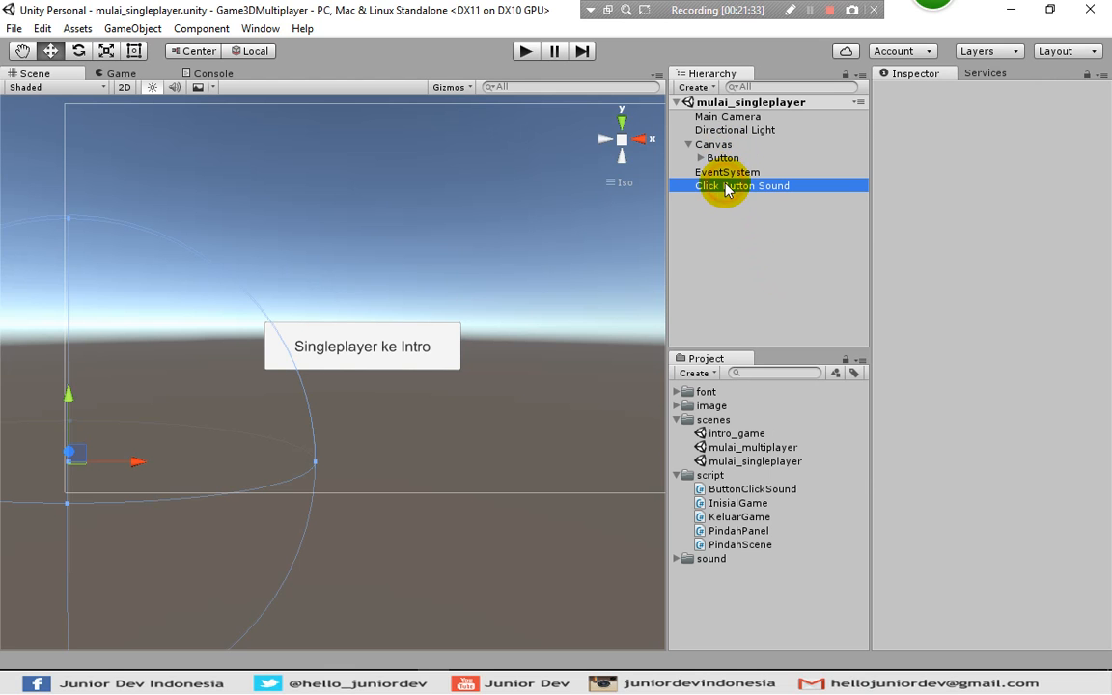
{"action": "right_click", "coordinate": [724, 187]}
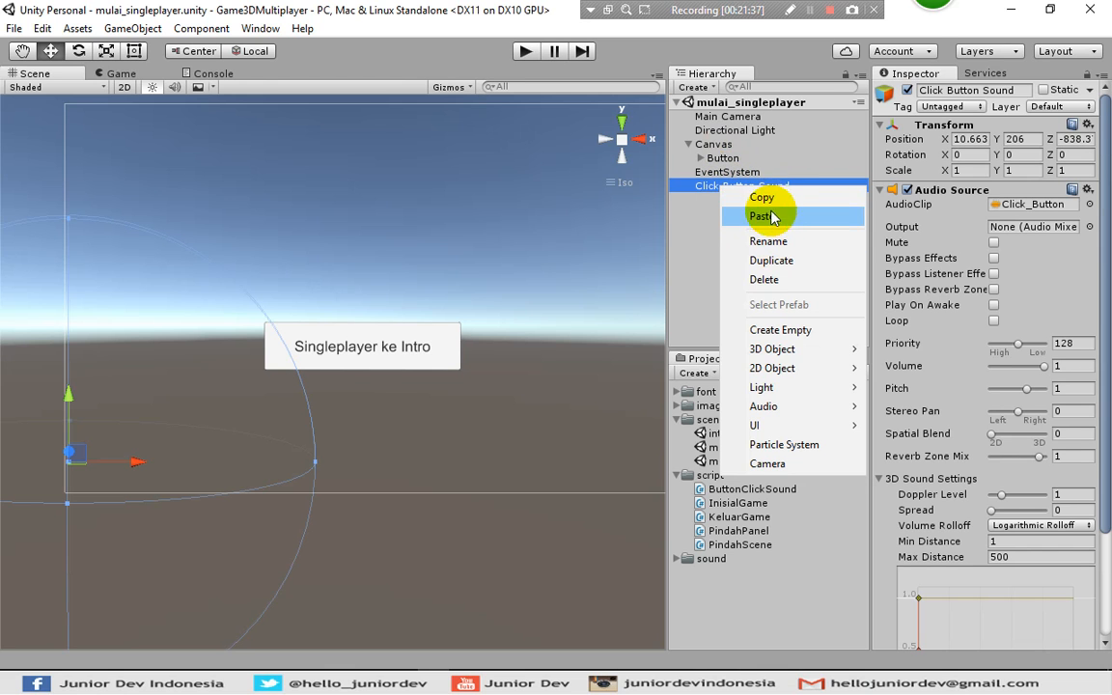
{"action": "left_click", "coordinate": [763, 198]}
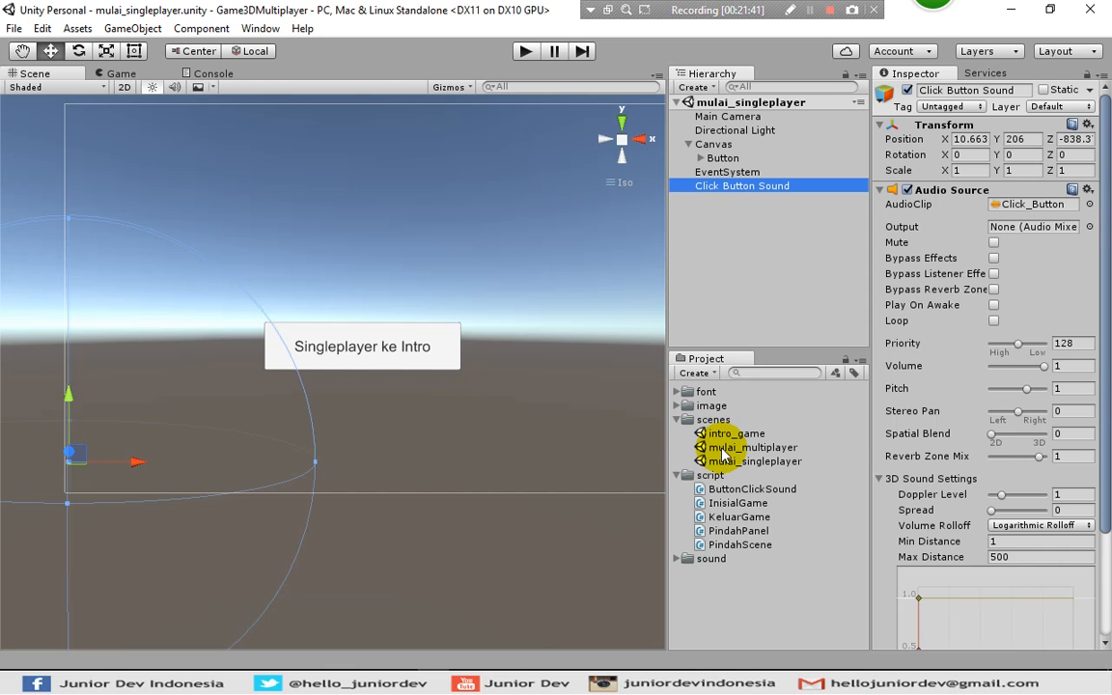
{"action": "double_click", "coordinate": [723, 450]}
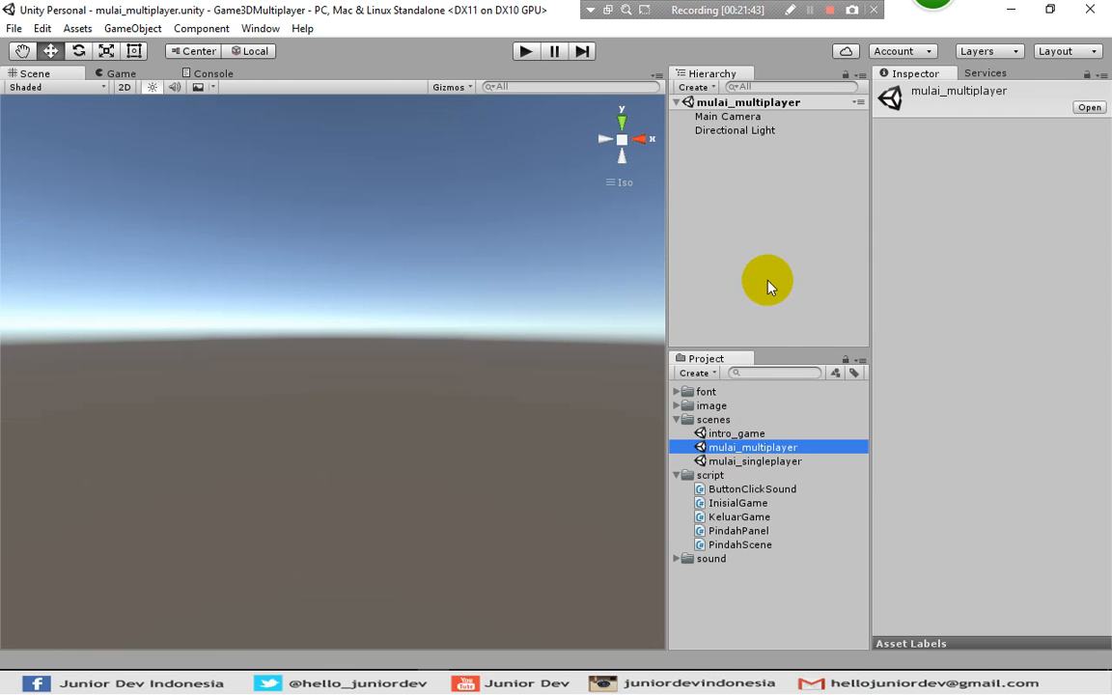
{"action": "left_click", "coordinate": [734, 239]}
{"action": "right_click", "coordinate": [723, 164]}
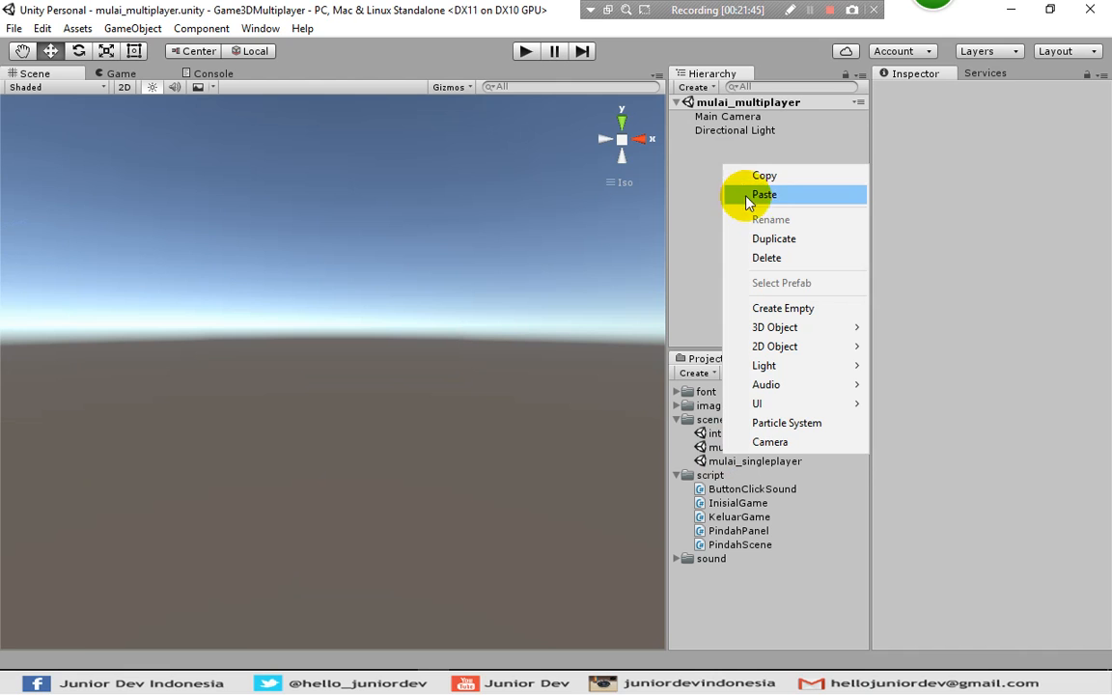
{"action": "left_click", "coordinate": [763, 195]}
{"action": "left_click", "coordinate": [703, 196]}
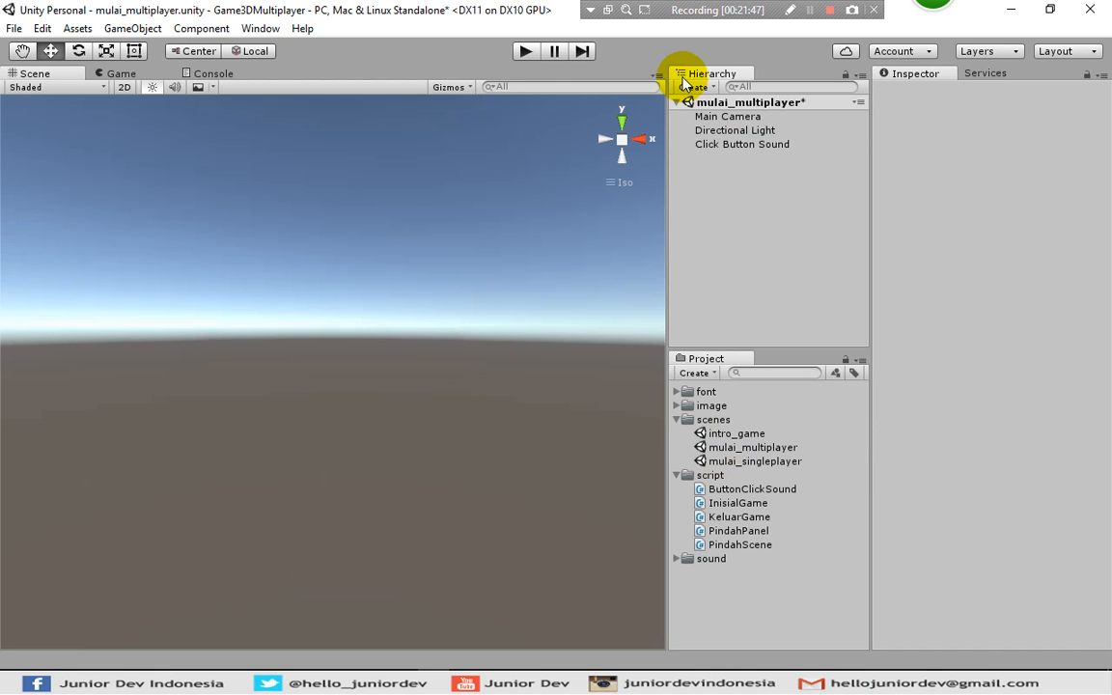
Add a UI button to the mulai_multiplayer scene and set its width to 400 and height to 100.
{"action": "left_click", "coordinate": [688, 88]}
{"action": "mouse_move", "coordinate": [720, 222]}
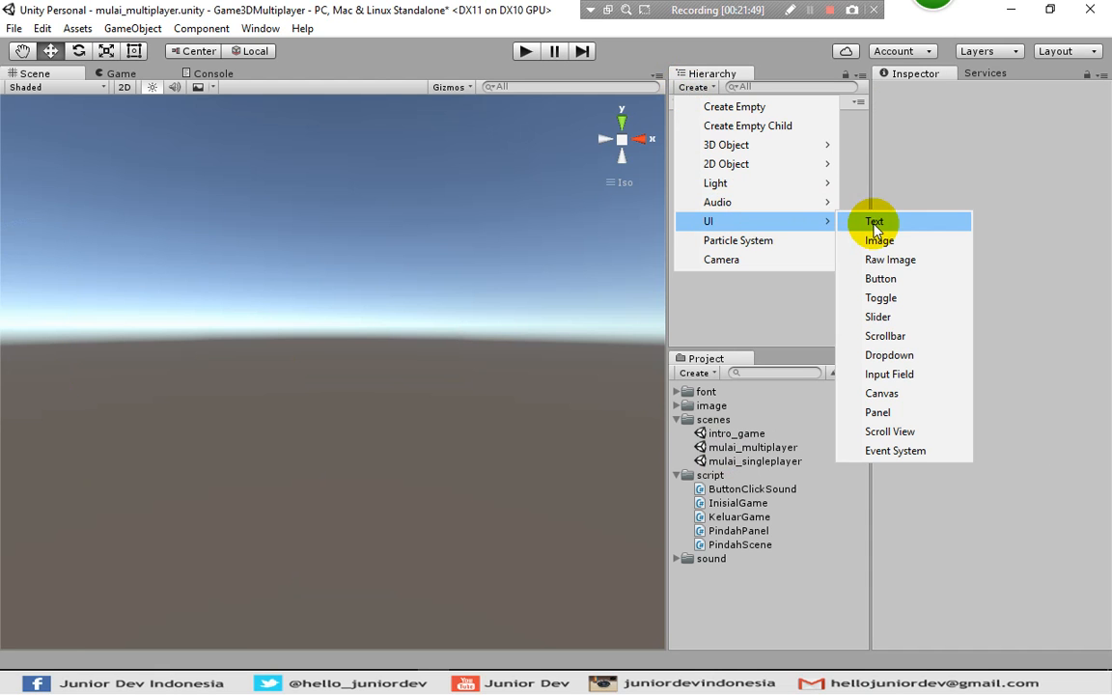
{"action": "left_click", "coordinate": [893, 279]}
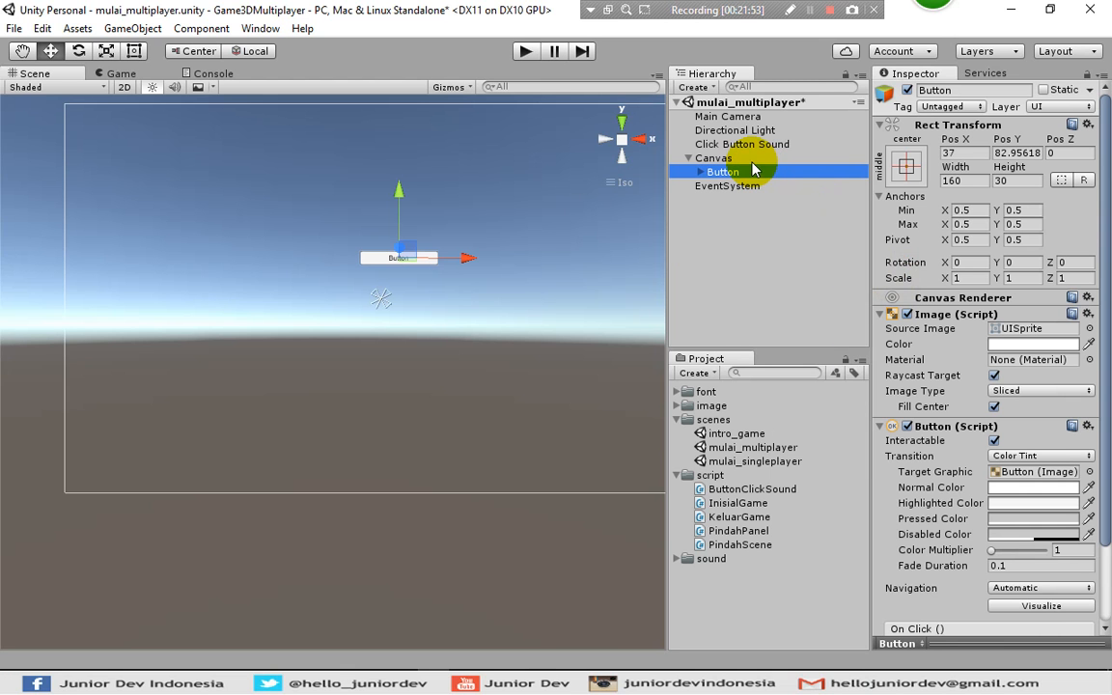
{"action": "left_click", "coordinate": [983, 182]}
{"action": "type", "text": "400"}
{"action": "key", "text": "Tab"}
{"action": "type", "text": "100"}
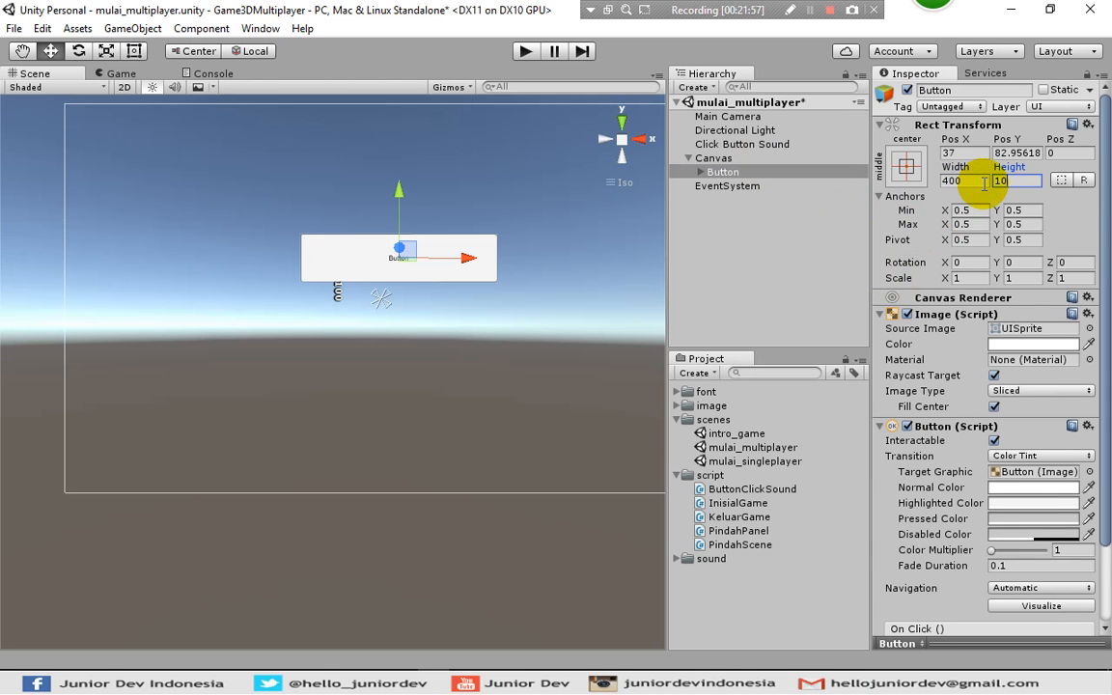
Set the button's label to "Multiplayer ke Intro" with font size 30.
{"action": "left_click", "coordinate": [699, 172]}
{"action": "left_click", "coordinate": [726, 188]}
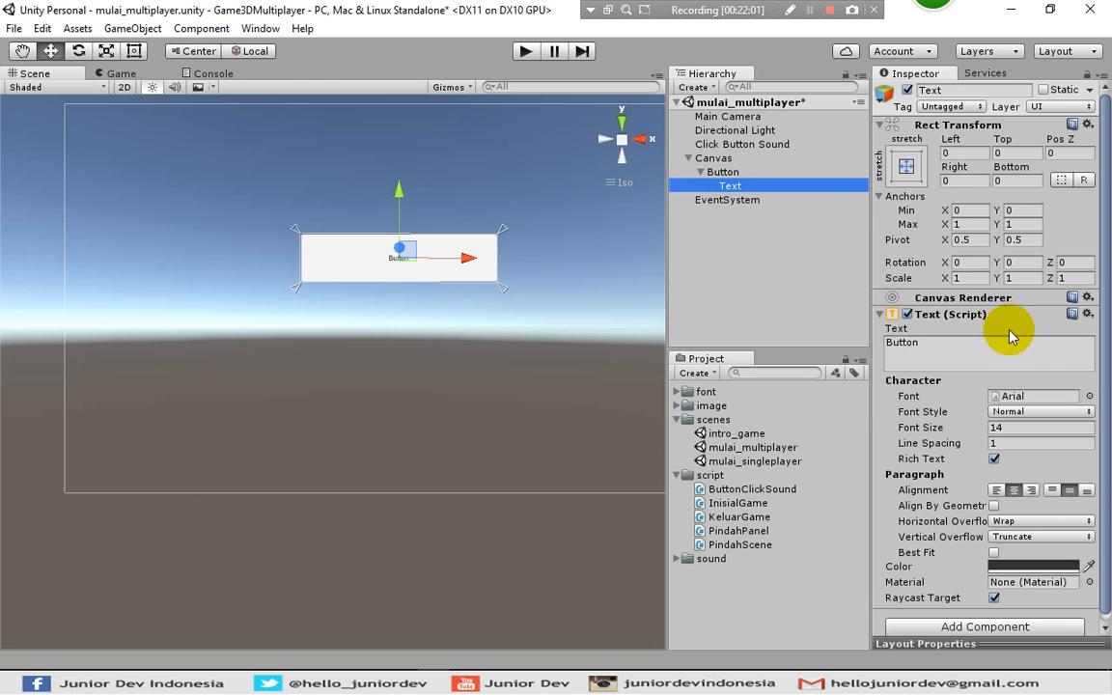
{"action": "left_click", "coordinate": [976, 344]}
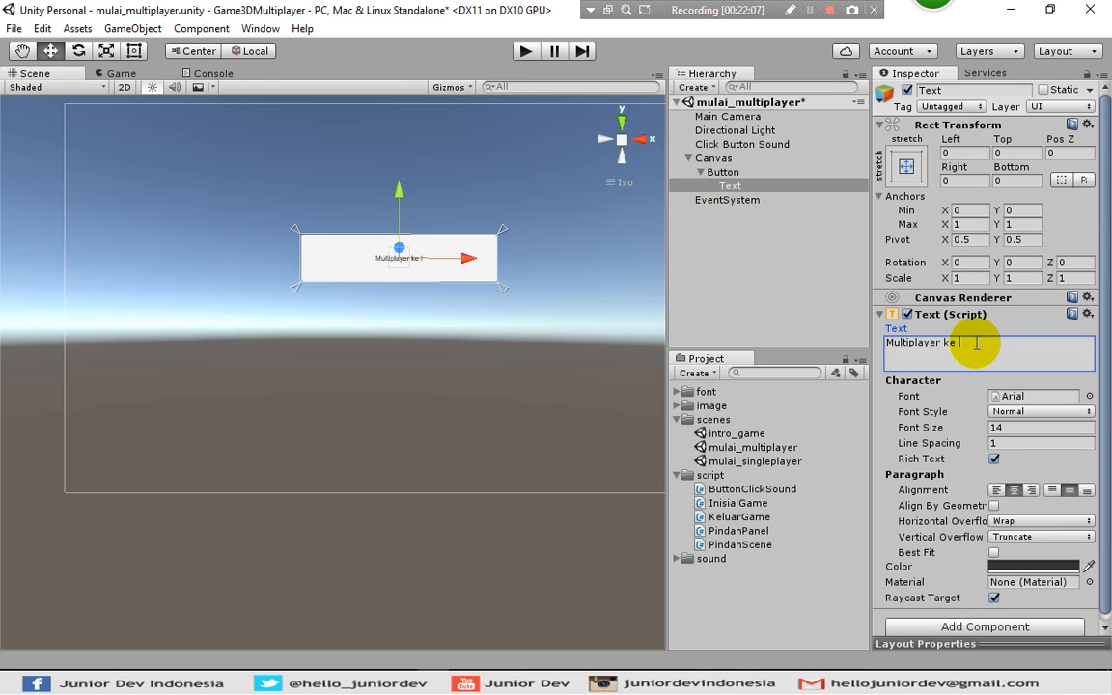
{"action": "left_click", "coordinate": [999, 428]}
{"action": "type", "text": "30"}
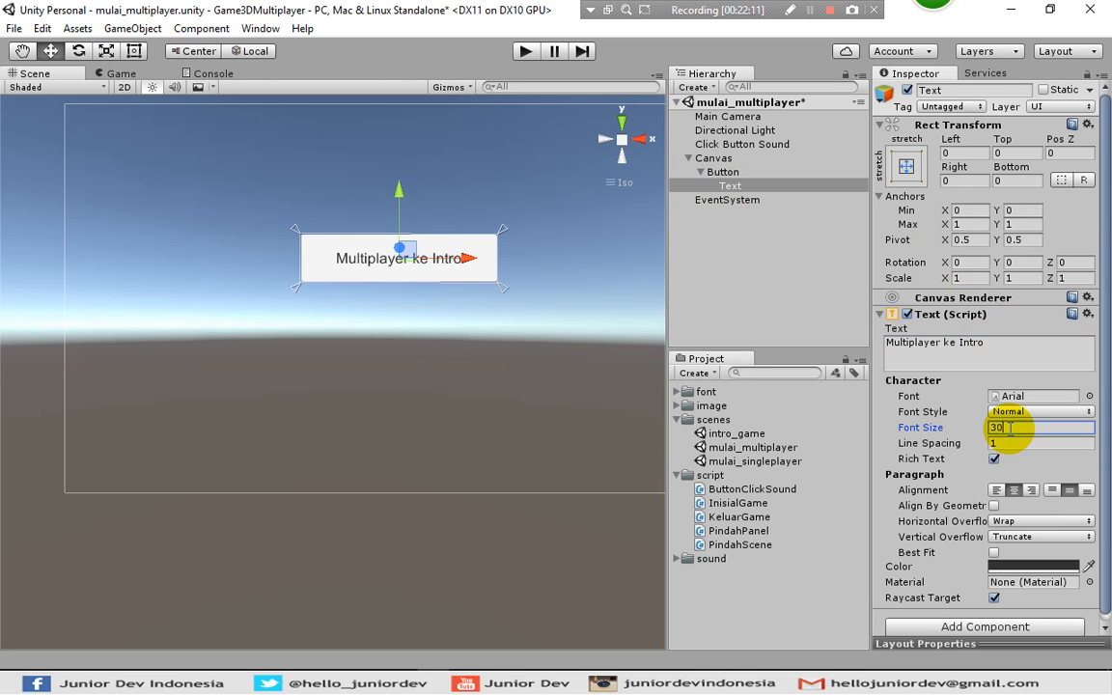
{"action": "left_click", "coordinate": [761, 275]}
Add the Pindah Scene script to the button, with Click Button Sound as Button Sound and intro_game as Nama Scene.
{"action": "left_click", "coordinate": [726, 173]}
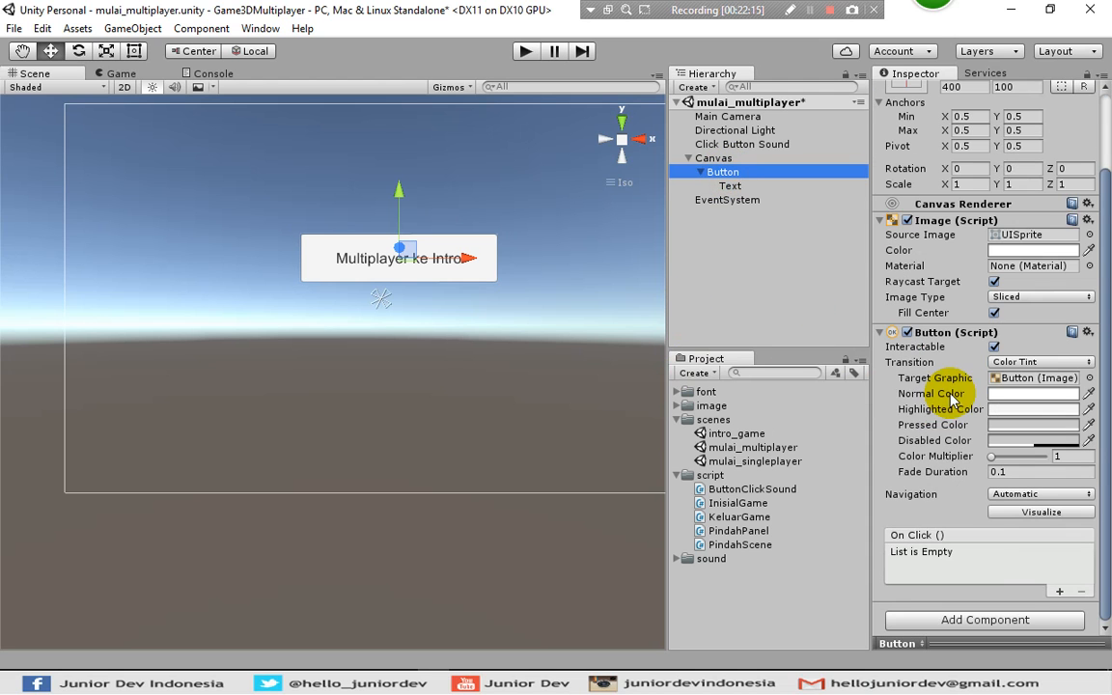
{"action": "left_click", "coordinate": [980, 621]}
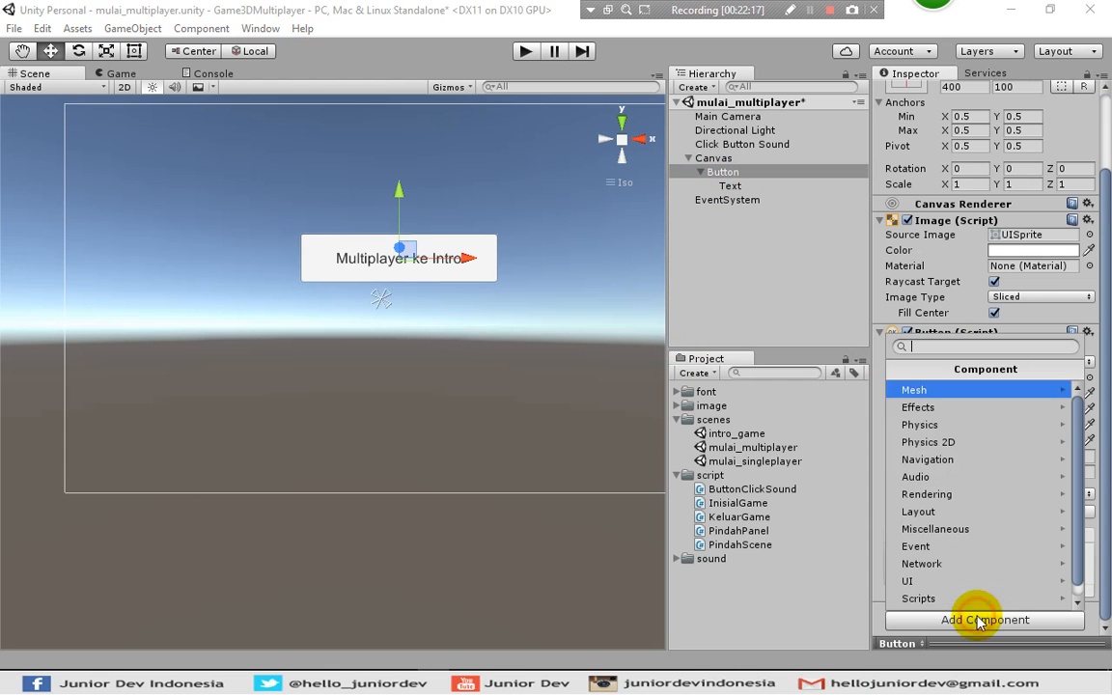
{"action": "left_click", "coordinate": [937, 586]}
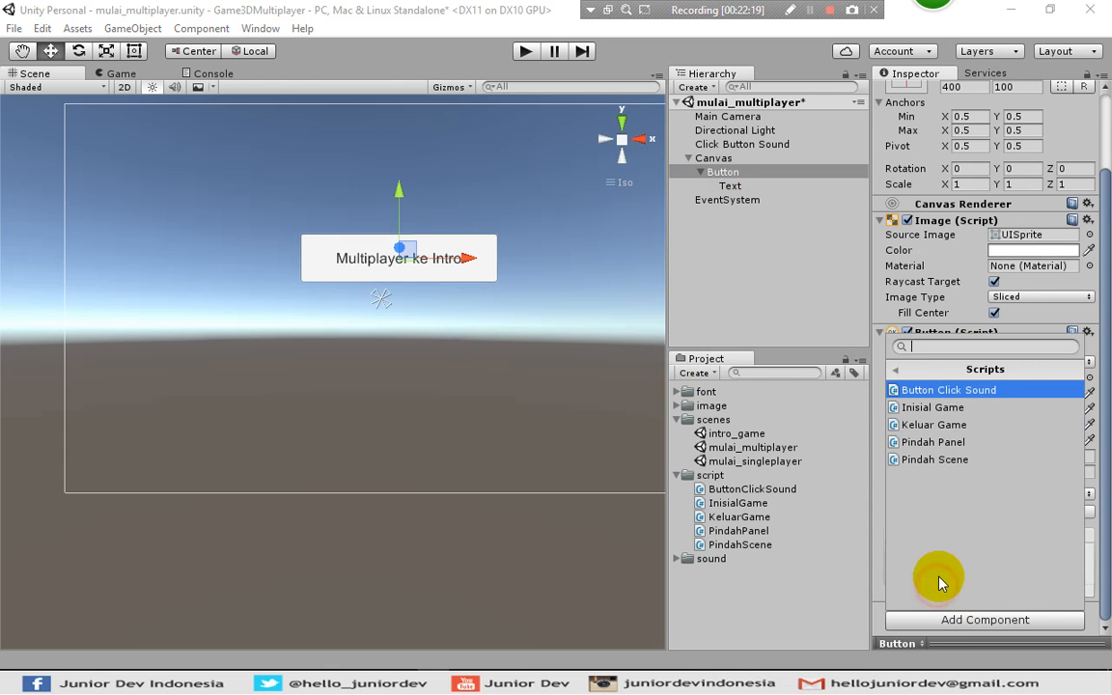
{"action": "left_click", "coordinate": [938, 460]}
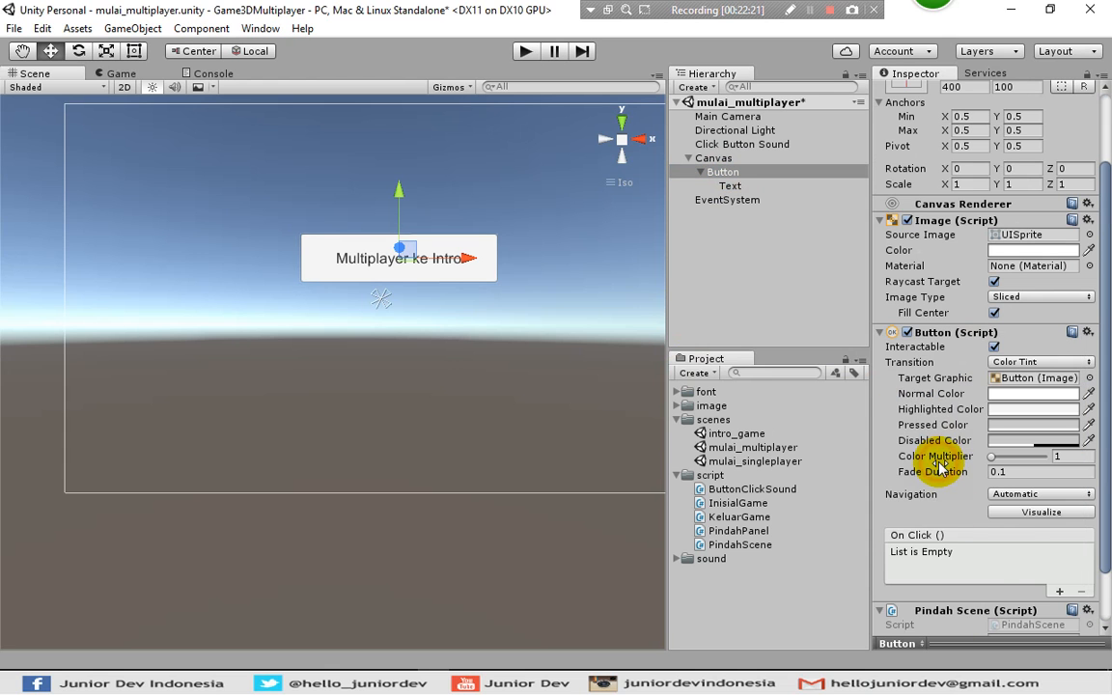
{"action": "scroll", "coordinate": [989, 569], "scroll_direction": "down", "scroll_amount": 2}
{"action": "left_click", "coordinate": [1090, 574]}
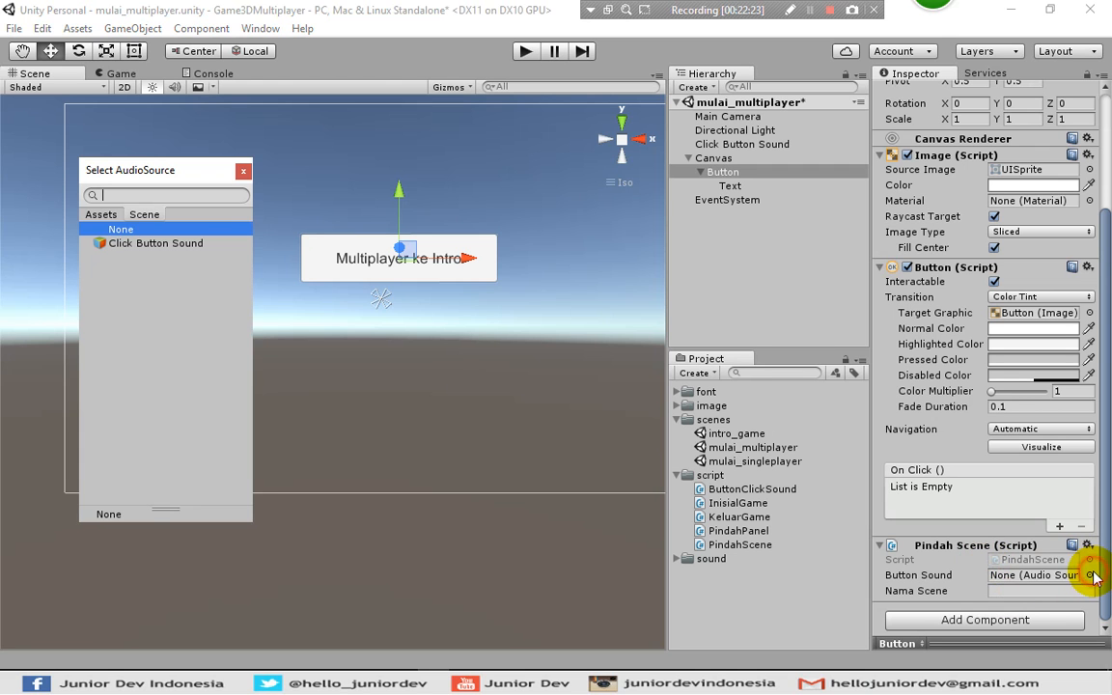
{"action": "left_click", "coordinate": [193, 245]}
{"action": "left_click", "coordinate": [243, 172]}
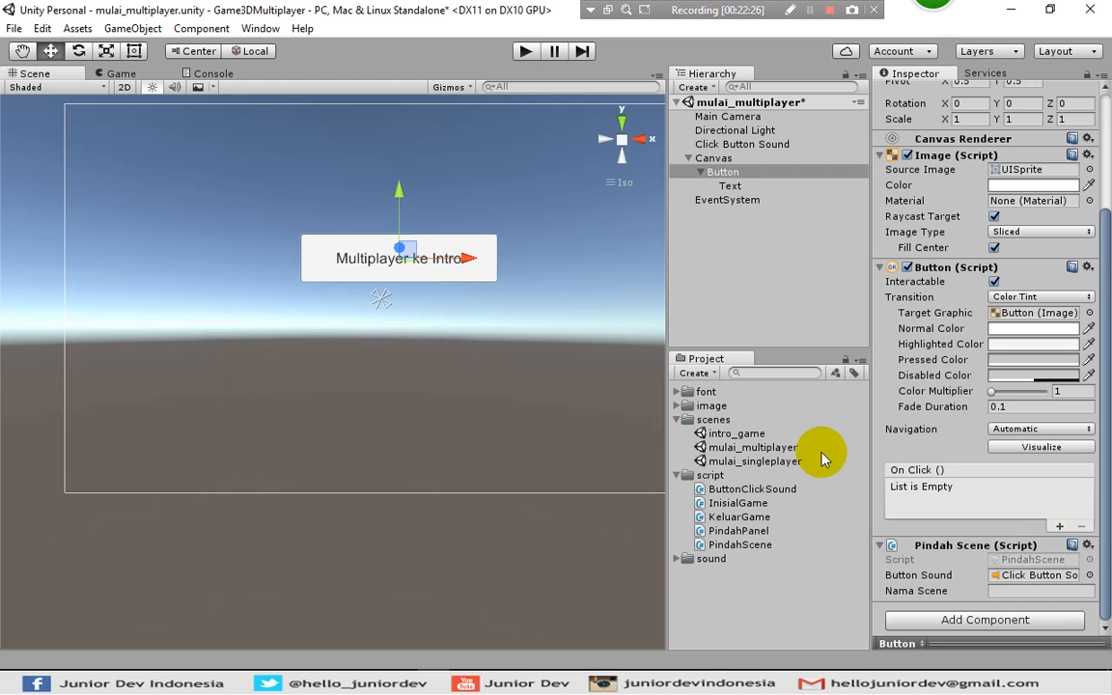
{"action": "left_click", "coordinate": [1018, 590]}
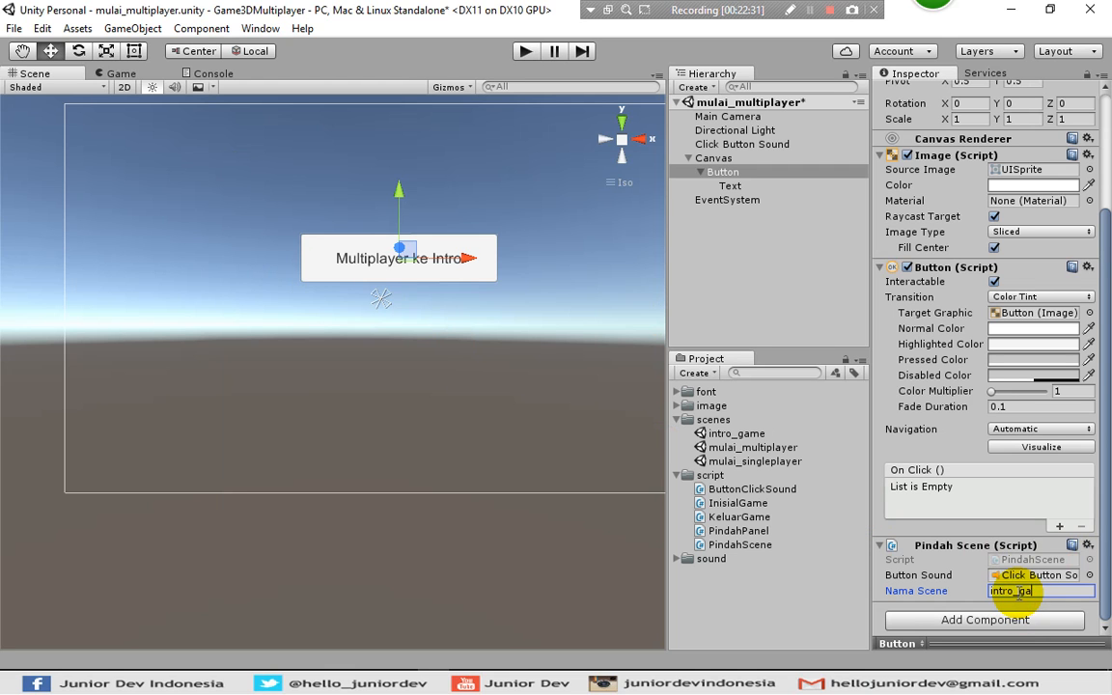
Add an On Click event to the multiplayer button that calls its own PindahScene.PindahKeScene function, and save the scene.
{"action": "left_click", "coordinate": [1059, 527]}
{"action": "left_click", "coordinate": [944, 504]}
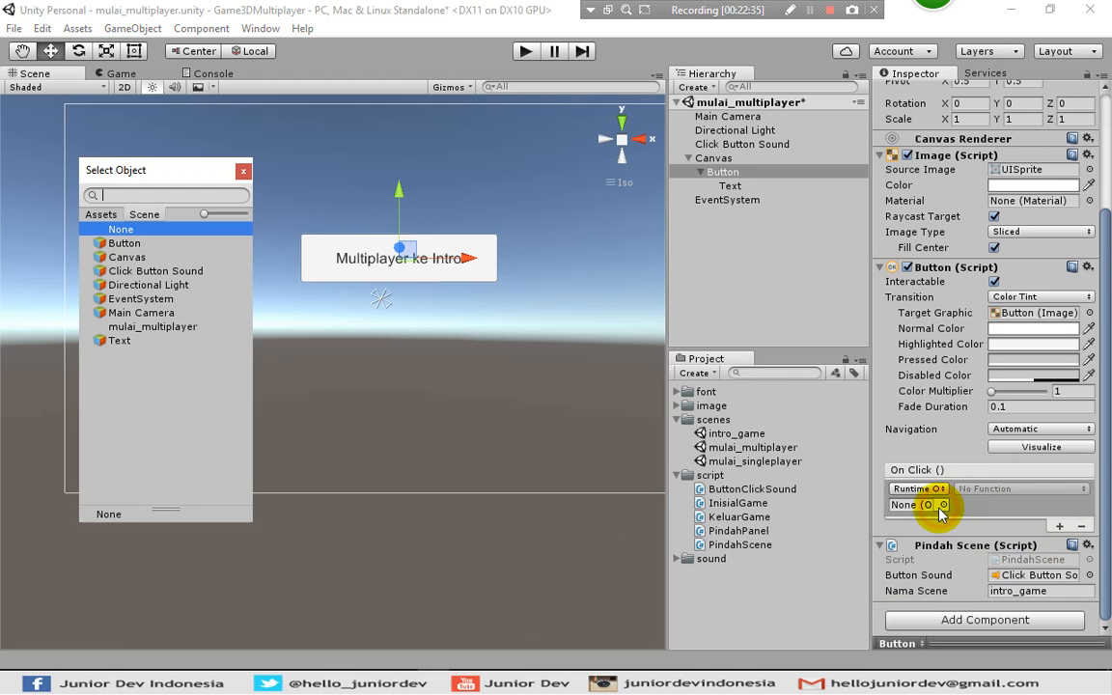
{"action": "left_click", "coordinate": [174, 244]}
{"action": "left_click", "coordinate": [242, 172]}
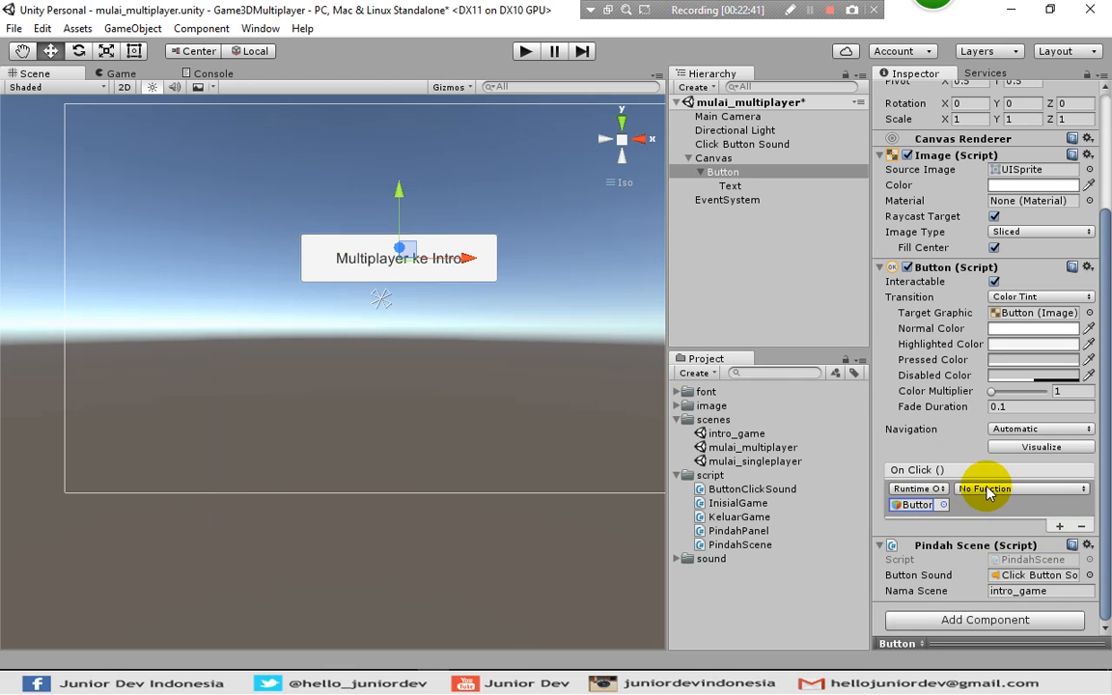
{"action": "left_click", "coordinate": [983, 489]}
{"action": "mouse_move", "coordinate": [1006, 630]}
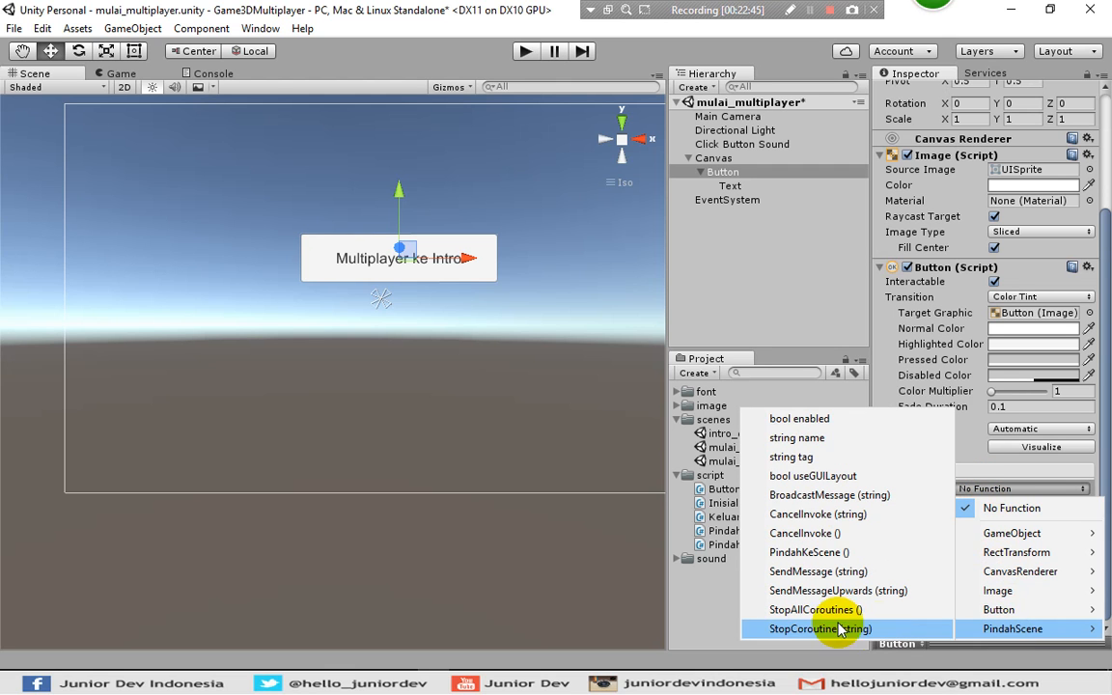
{"action": "left_click", "coordinate": [806, 553]}
{"action": "left_click", "coordinate": [736, 304]}
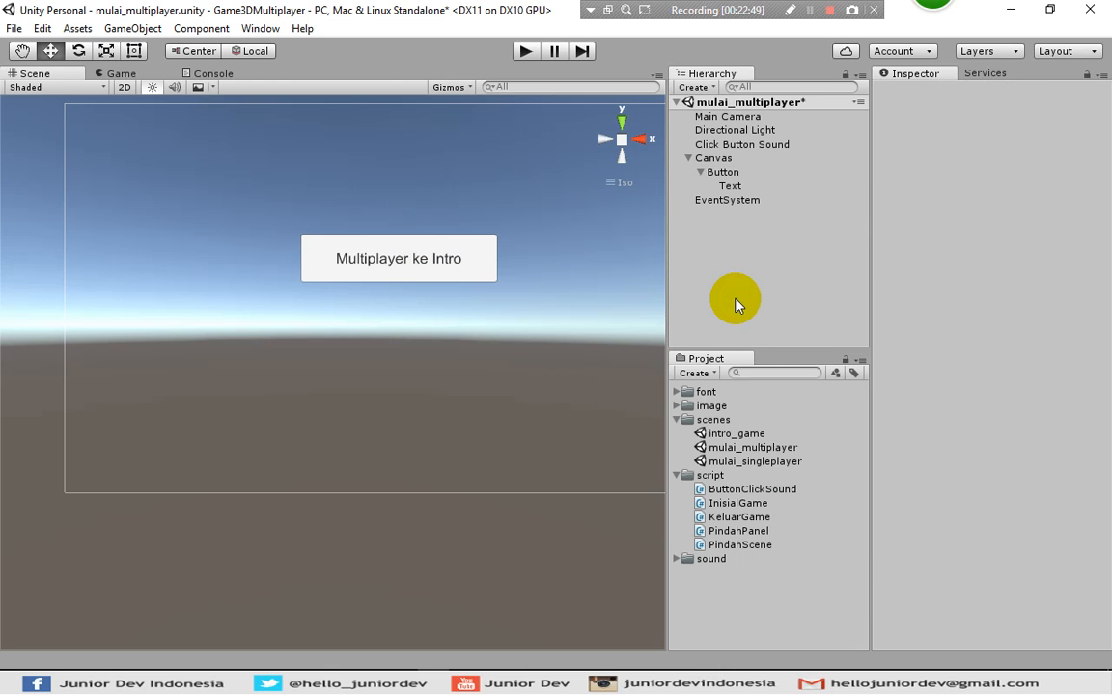
{"action": "key", "text": "ctrl+s"}
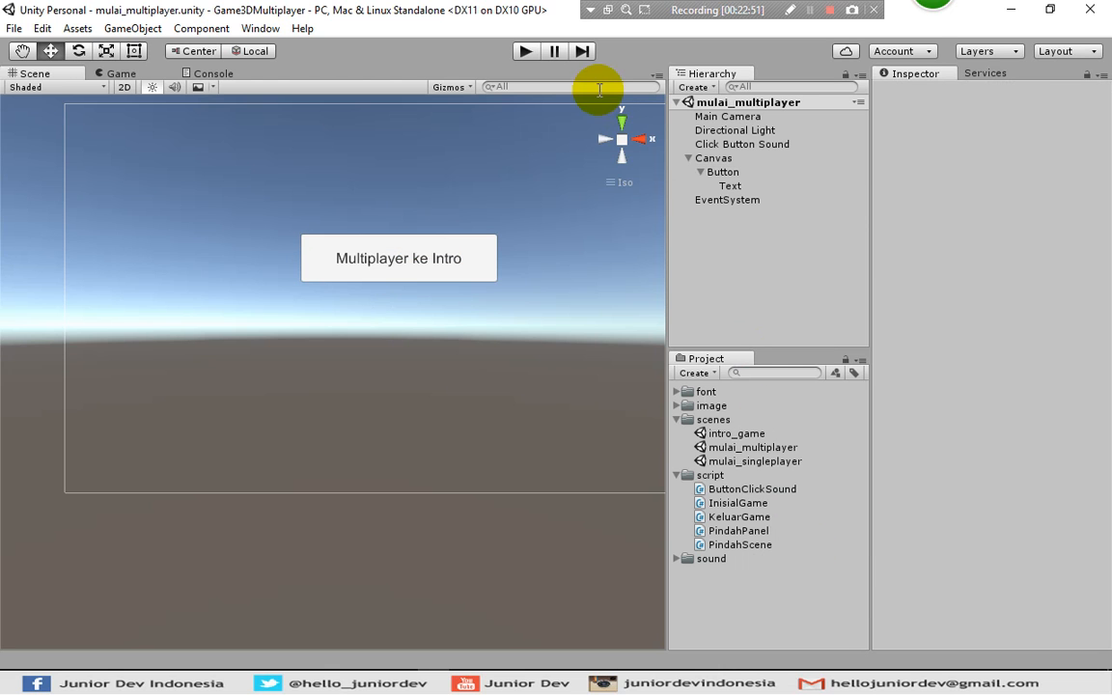
Open the intro_game scene with its main menu in view.
{"action": "double_click", "coordinate": [736, 433]}
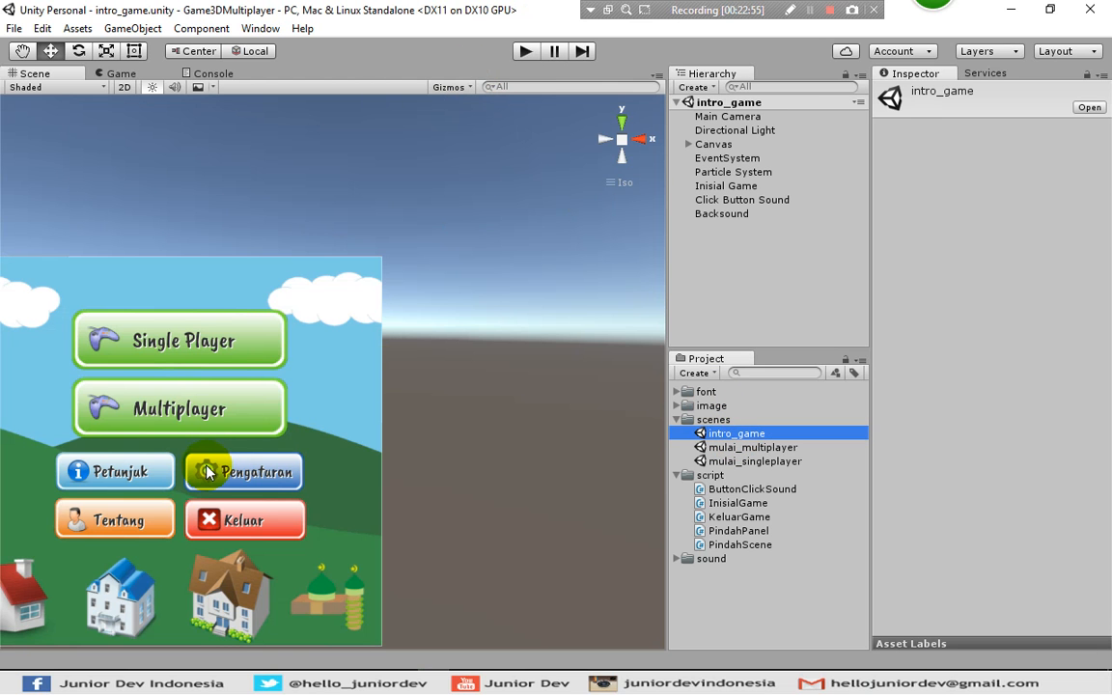
{"action": "middle_click_drag", "start_coordinate": [246, 430], "coordinate": [411, 341]}
{"action": "scroll", "coordinate": [411, 341], "scroll_direction": "up", "scroll_amount": 1}
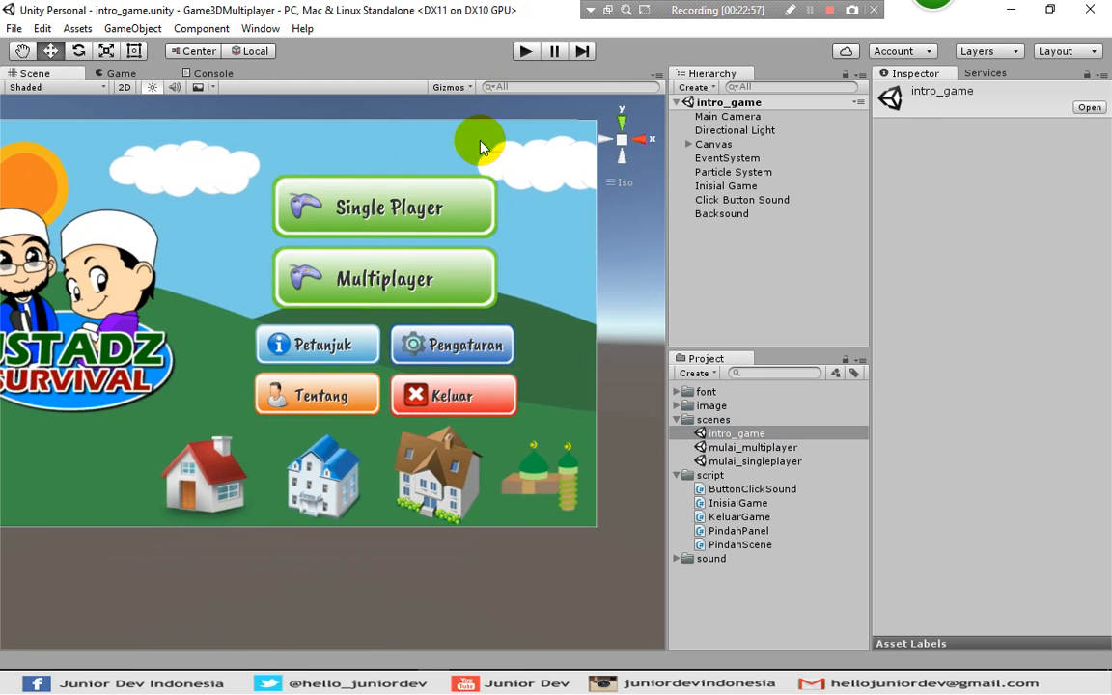
Play-test switching from the intro menu to the Single Player and Multiplayer scenes and back, and stop the game.
{"action": "left_click", "coordinate": [525, 53]}
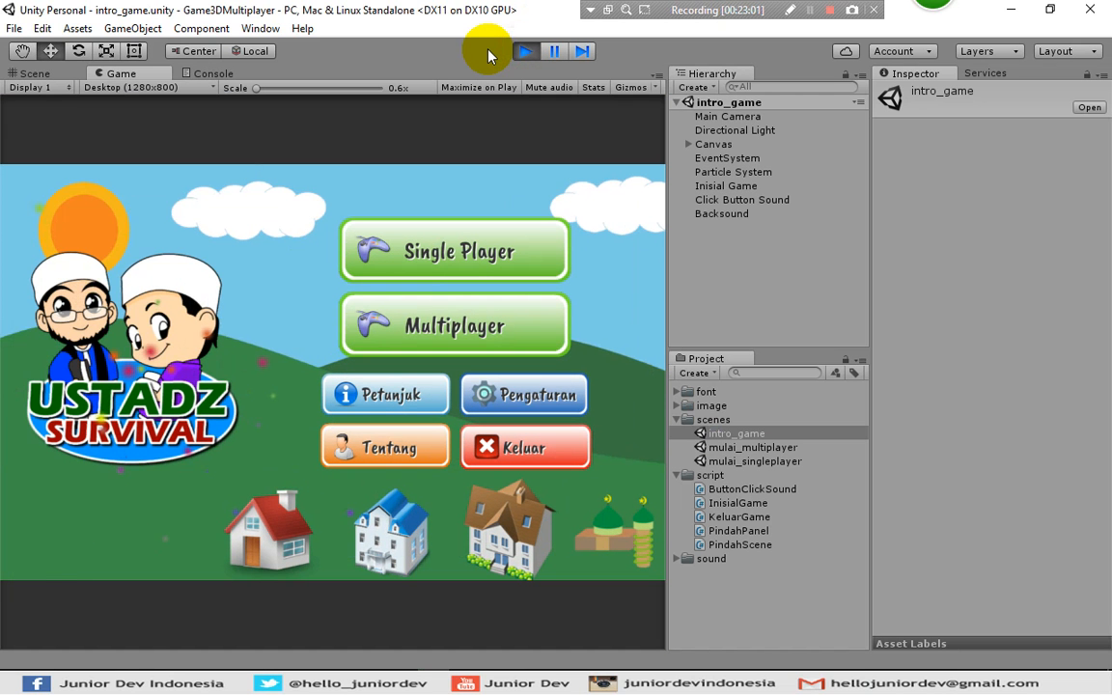
{"action": "left_click", "coordinate": [482, 253]}
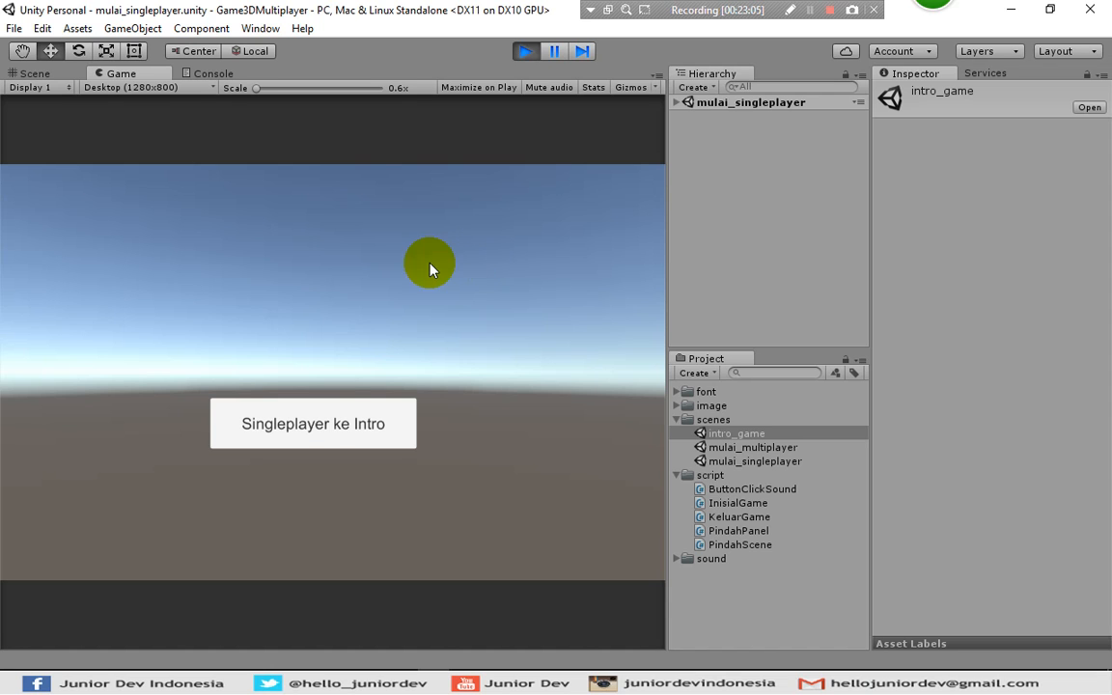
{"action": "left_click", "coordinate": [302, 427]}
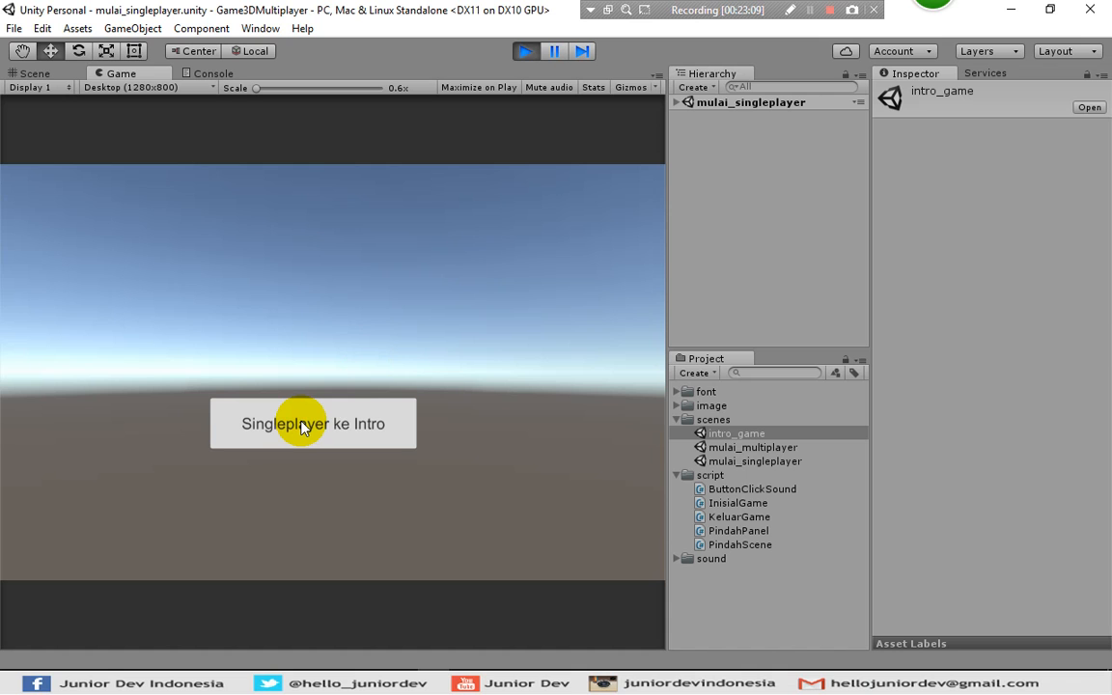
{"action": "left_click", "coordinate": [304, 428]}
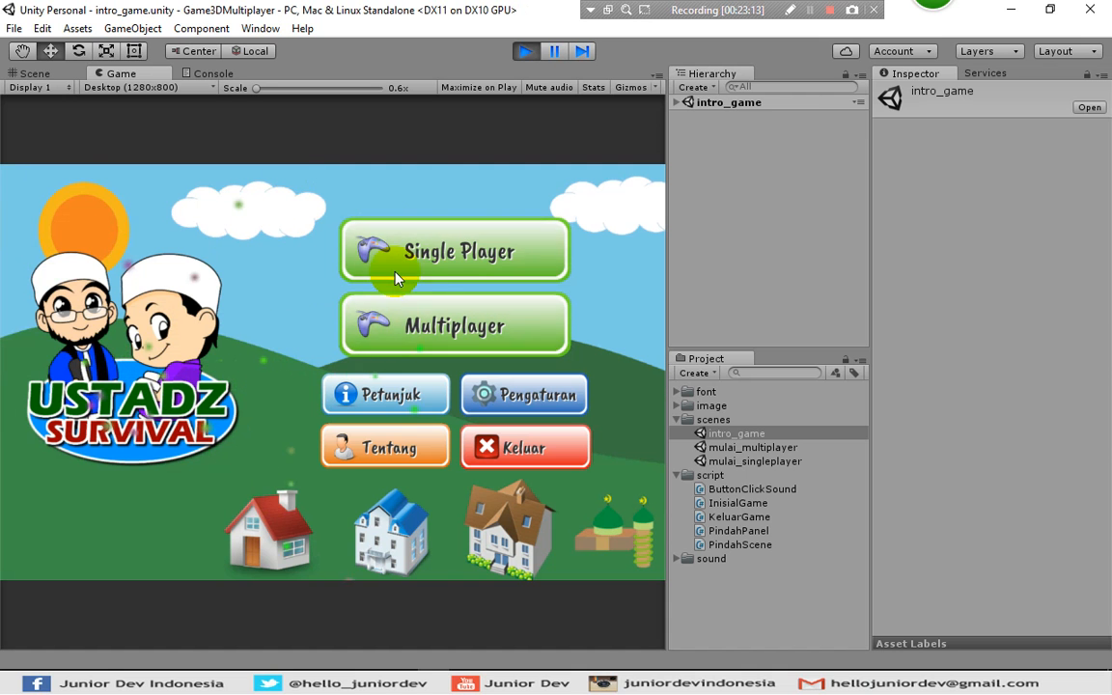
{"action": "left_click", "coordinate": [463, 328]}
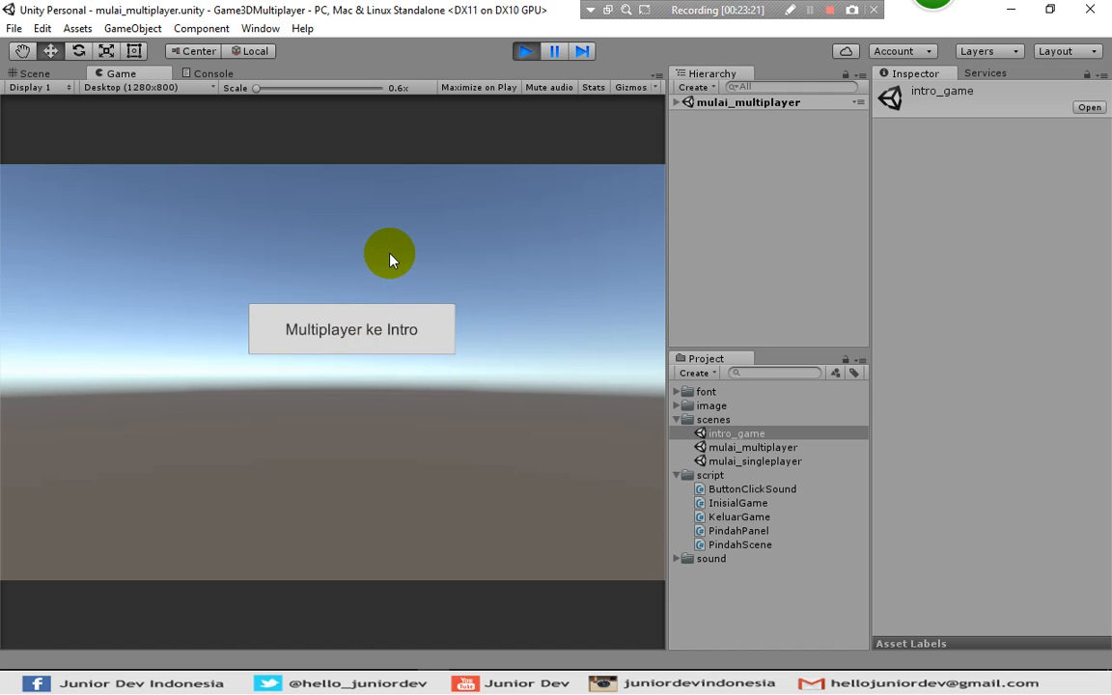
{"action": "key", "text": "Escape"}
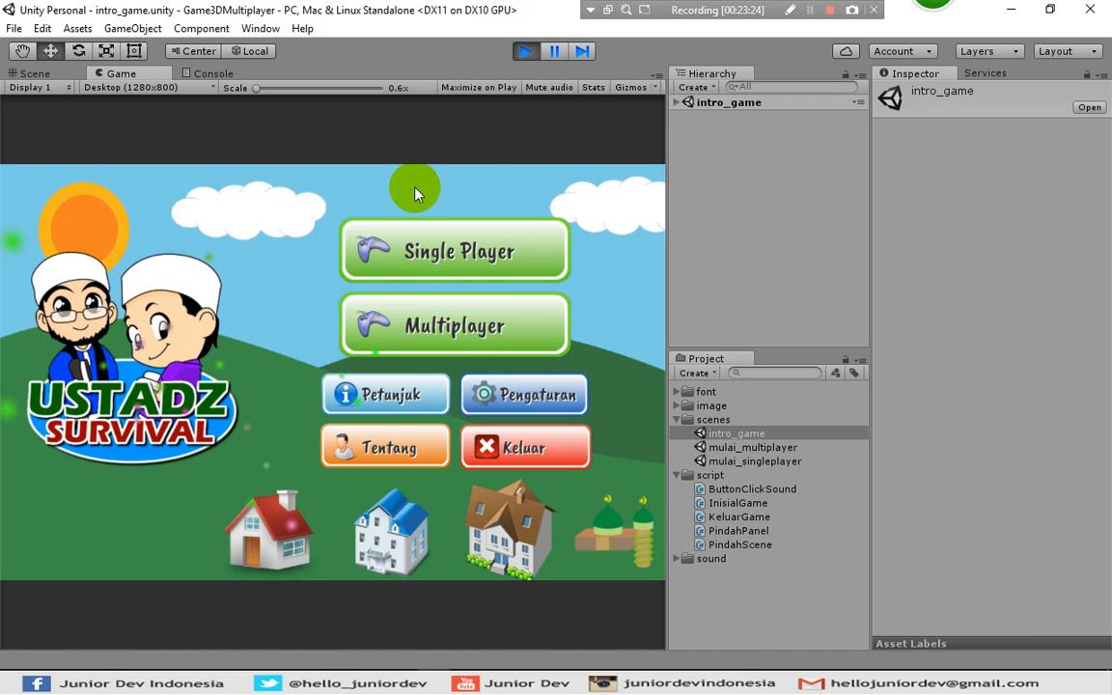
{"action": "left_click", "coordinate": [524, 51]}
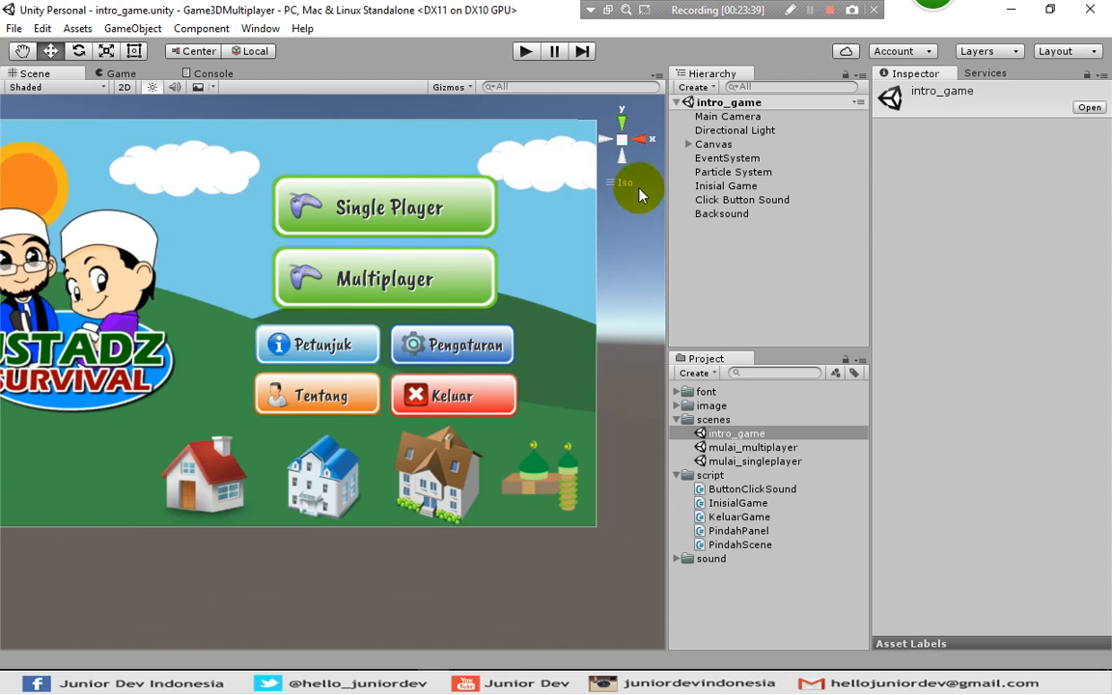
Activate Panel Pengaturan under the Canvas so that the whole settings panel shows in the scene.
{"action": "left_click", "coordinate": [688, 144]}
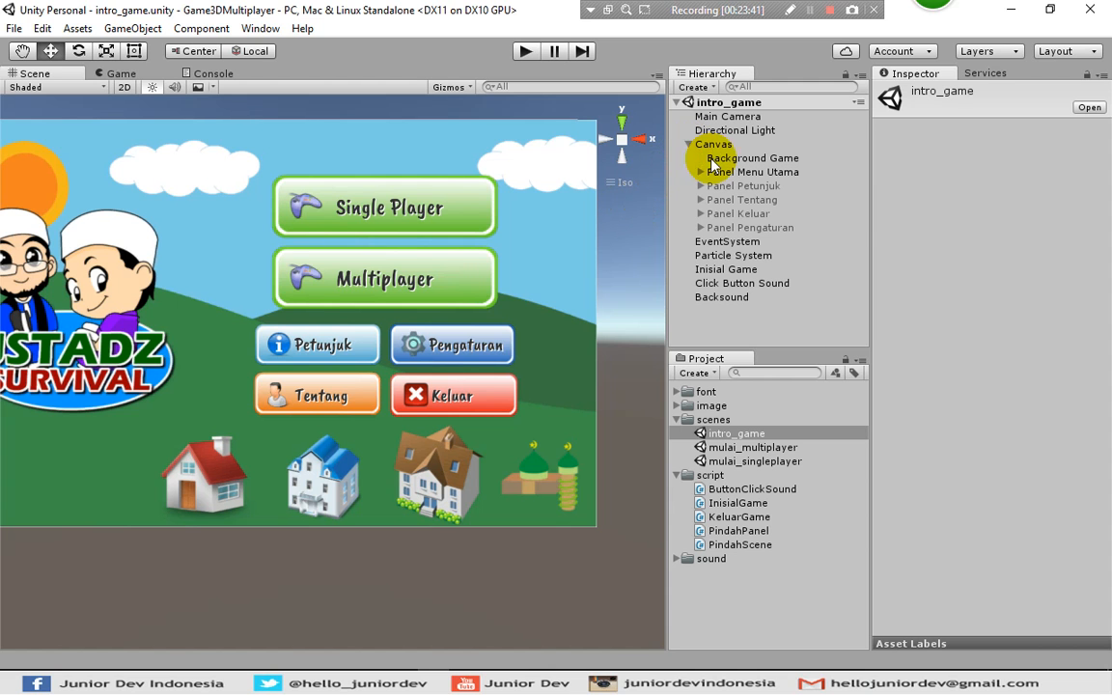
{"action": "left_click", "coordinate": [730, 228]}
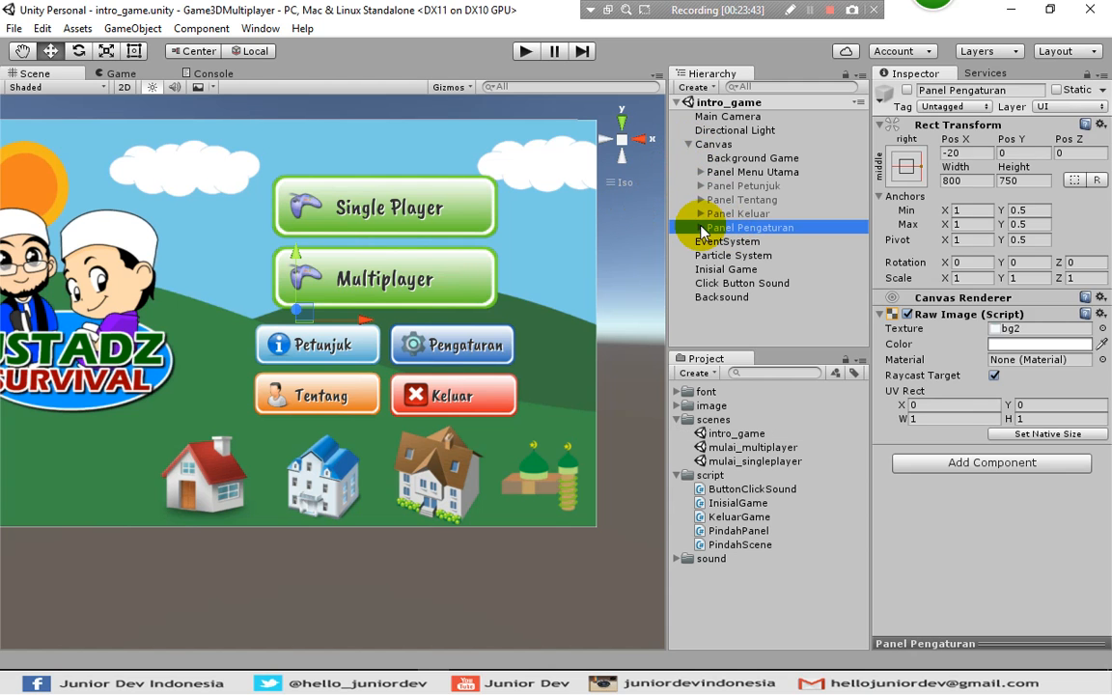
{"action": "left_click", "coordinate": [907, 89]}
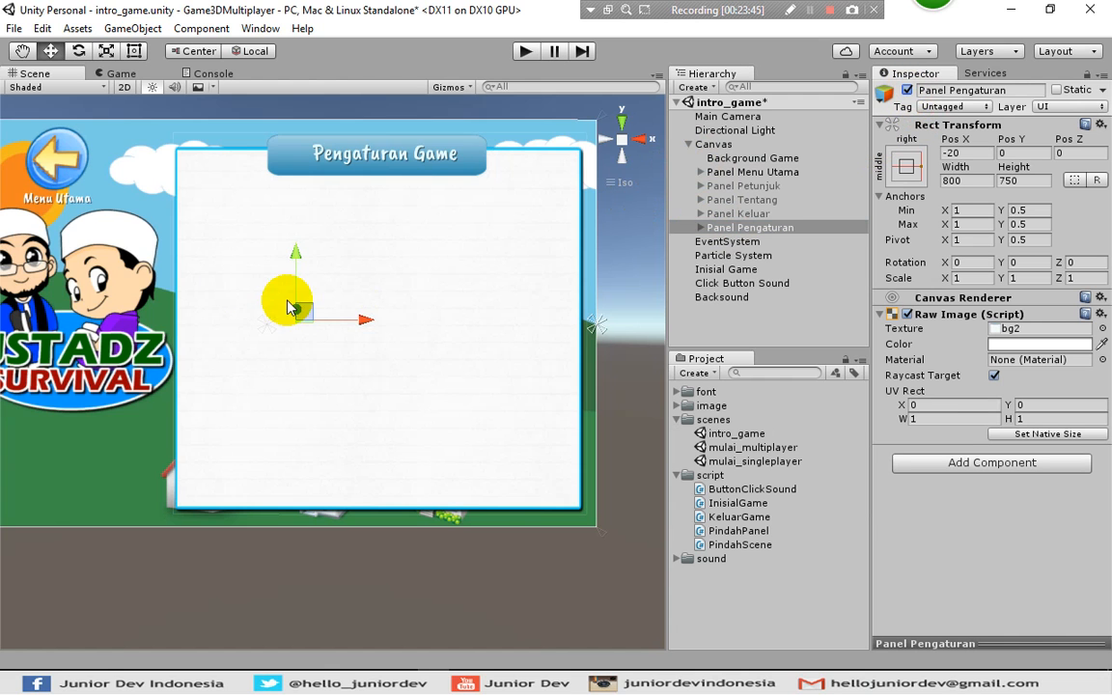
{"action": "scroll", "coordinate": [227, 280], "scroll_direction": "down", "scroll_amount": 2}
{"action": "middle_click_drag", "start_coordinate": [109, 242], "coordinate": [181, 301]}
{"action": "scroll", "coordinate": [179, 284], "scroll_direction": "up", "scroll_amount": 2}
{"action": "scroll", "coordinate": [191, 286], "scroll_direction": "up", "scroll_amount": 1}
{"action": "scroll", "coordinate": [182, 300], "scroll_direction": "down", "scroll_amount": 1}
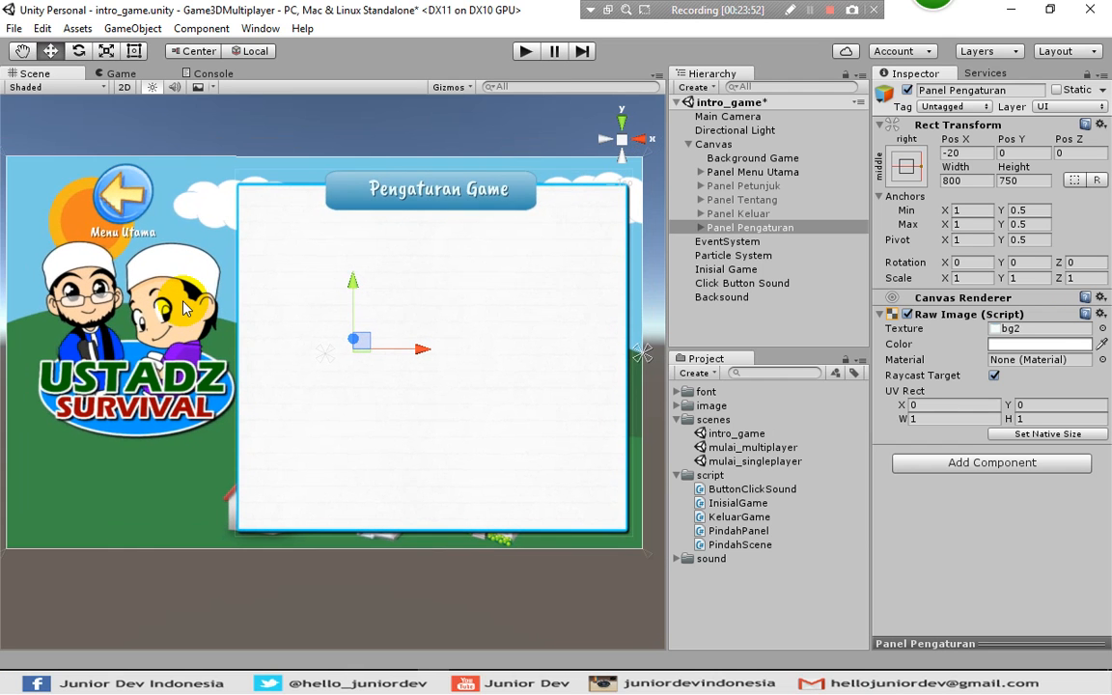
Add a UI Text object as a child of Panel Pengaturan.
{"action": "left_click", "coordinate": [701, 227]}
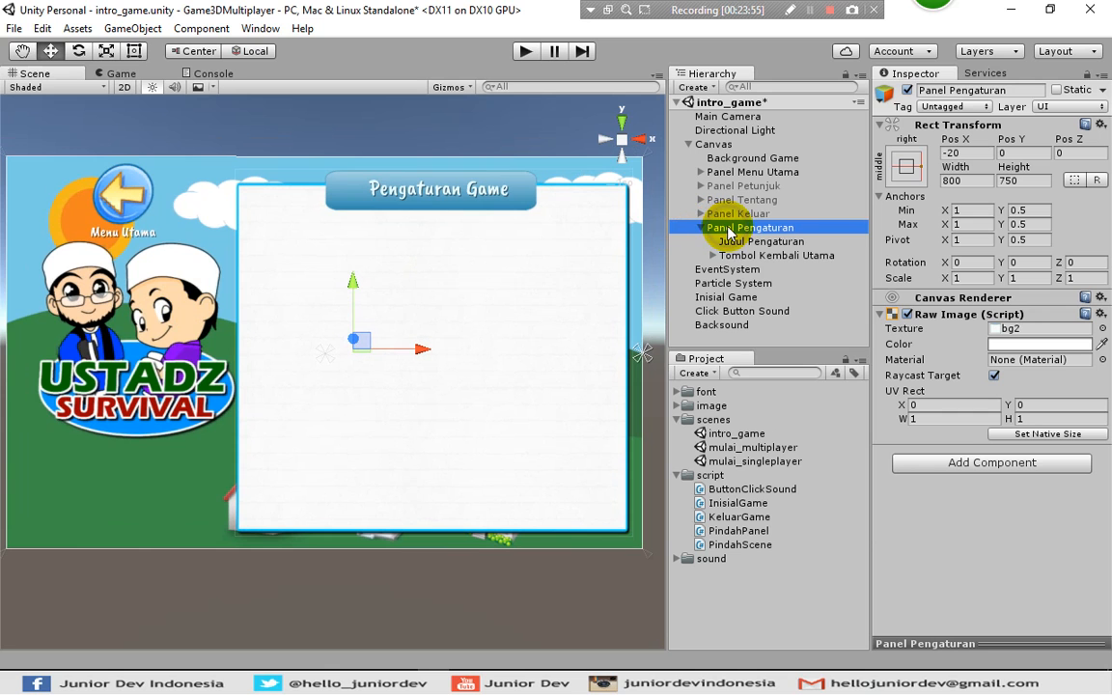
{"action": "right_click", "coordinate": [730, 234]}
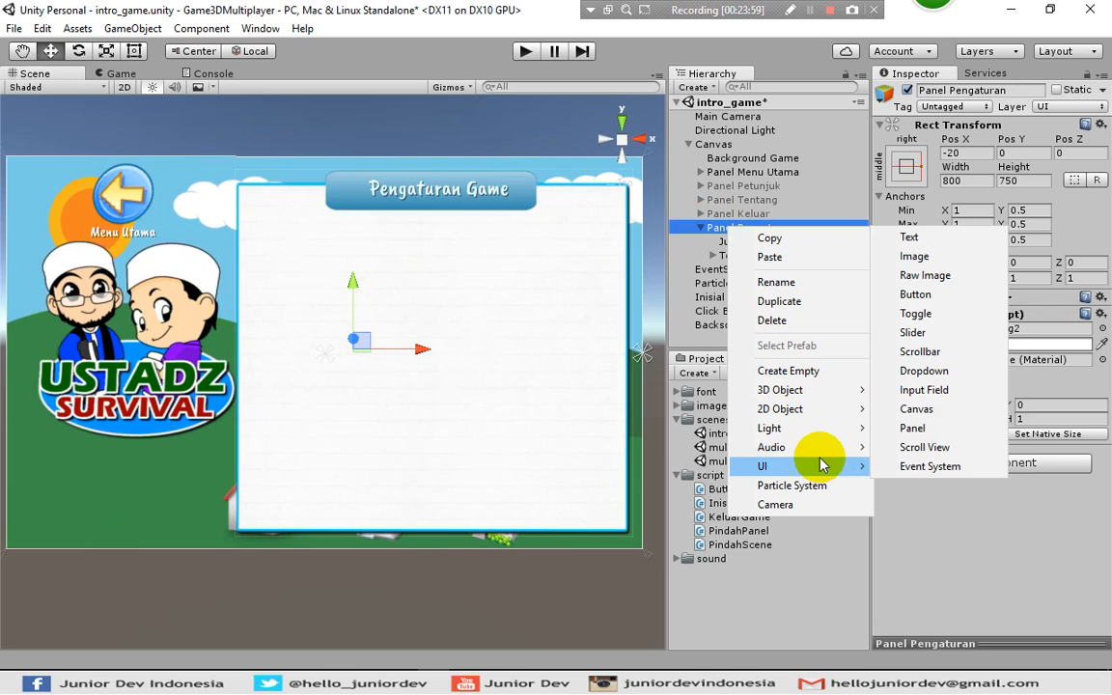
{"action": "mouse_move", "coordinate": [862, 469]}
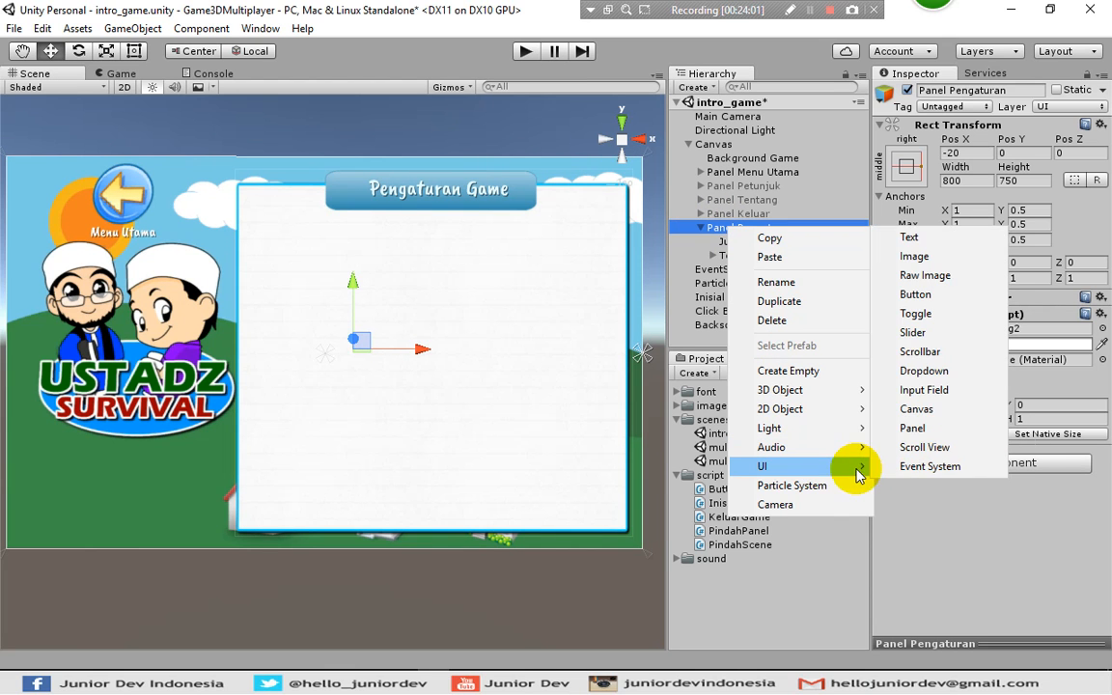
{"action": "left_click", "coordinate": [913, 237]}
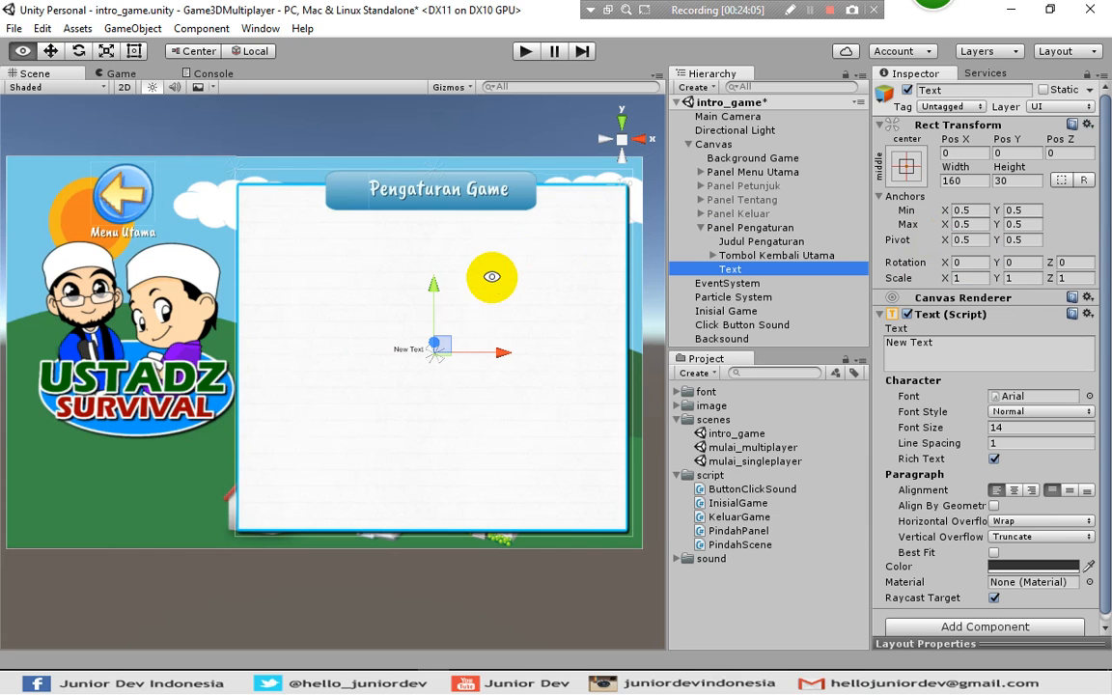
Anchor the new text to the panel's top center, including pivot and position, and set its Pos Y to -100.
{"action": "left_click", "coordinate": [906, 167]}
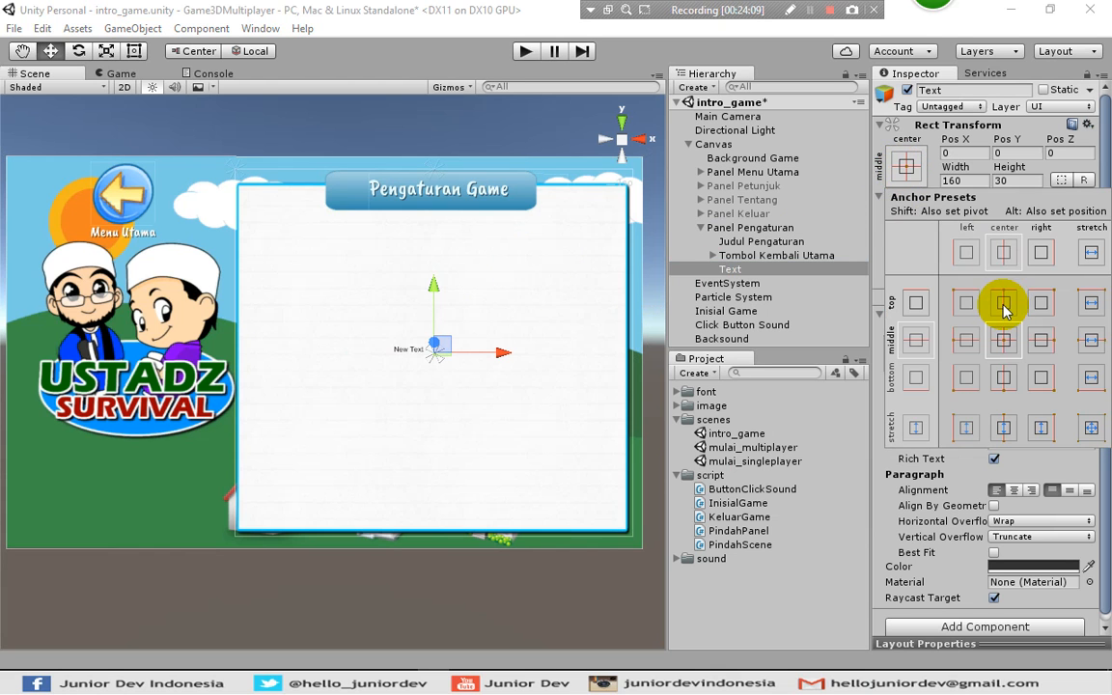
{"action": "key", "text": "shift"}
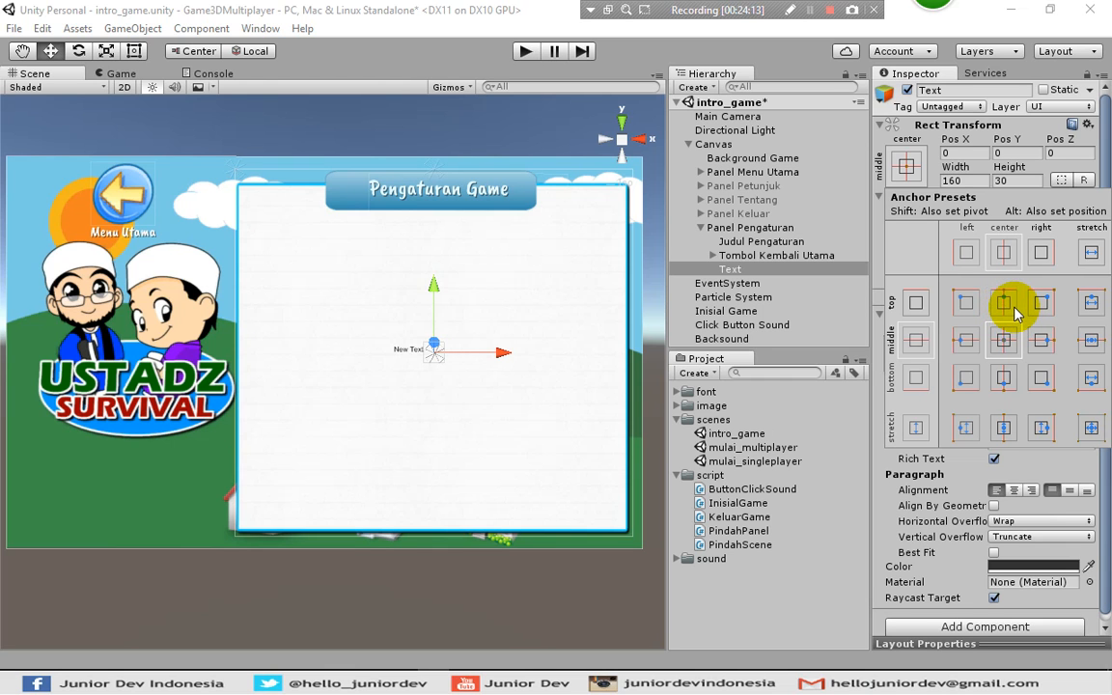
{"action": "left_click", "coordinate": [1007, 307], "text": "alt+shift"}
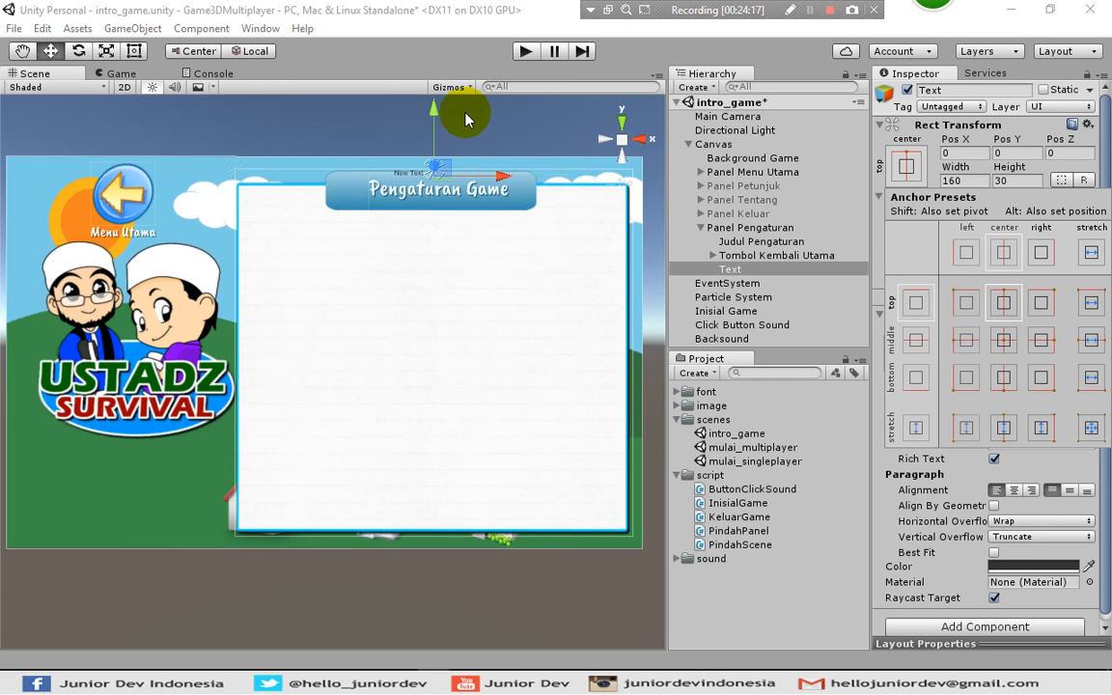
{"action": "left_click", "coordinate": [437, 117]}
{"action": "left_click_drag", "start_coordinate": [437, 149], "coordinate": [429, 179]}
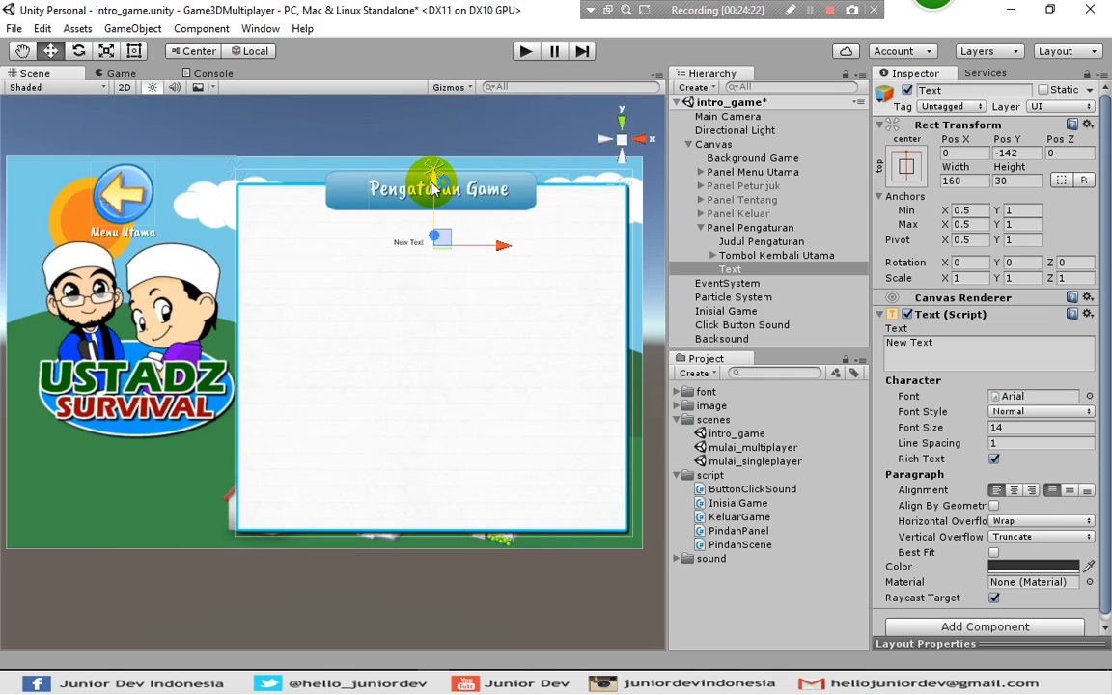
{"action": "left_click", "coordinate": [1005, 153]}
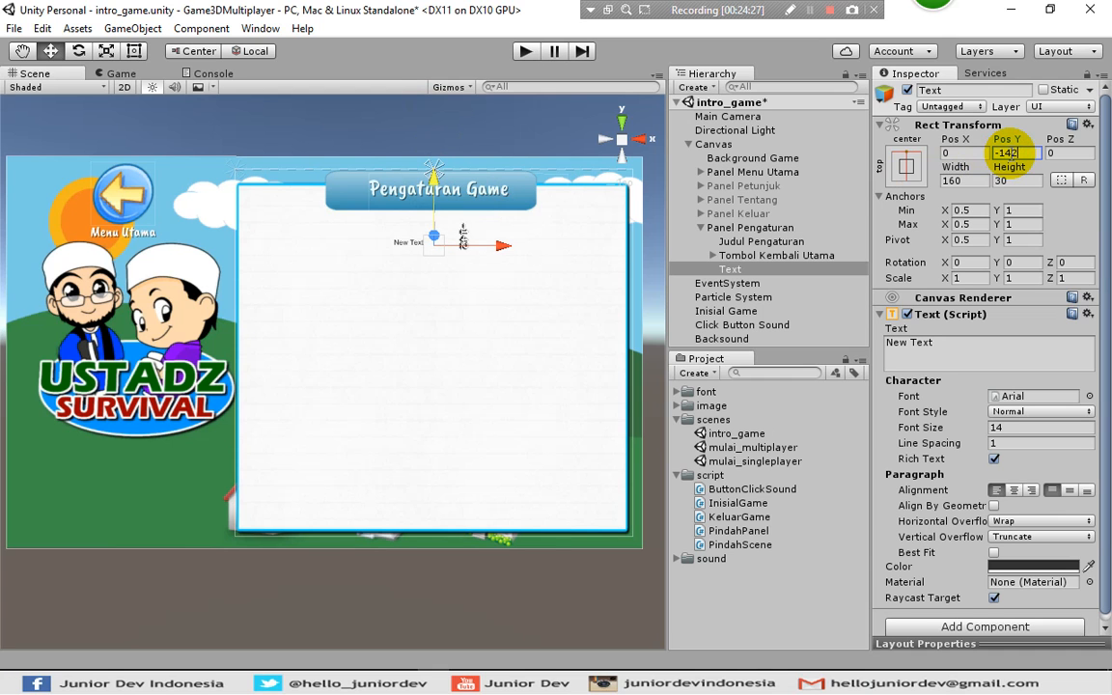
{"action": "type", "text": "-100"}
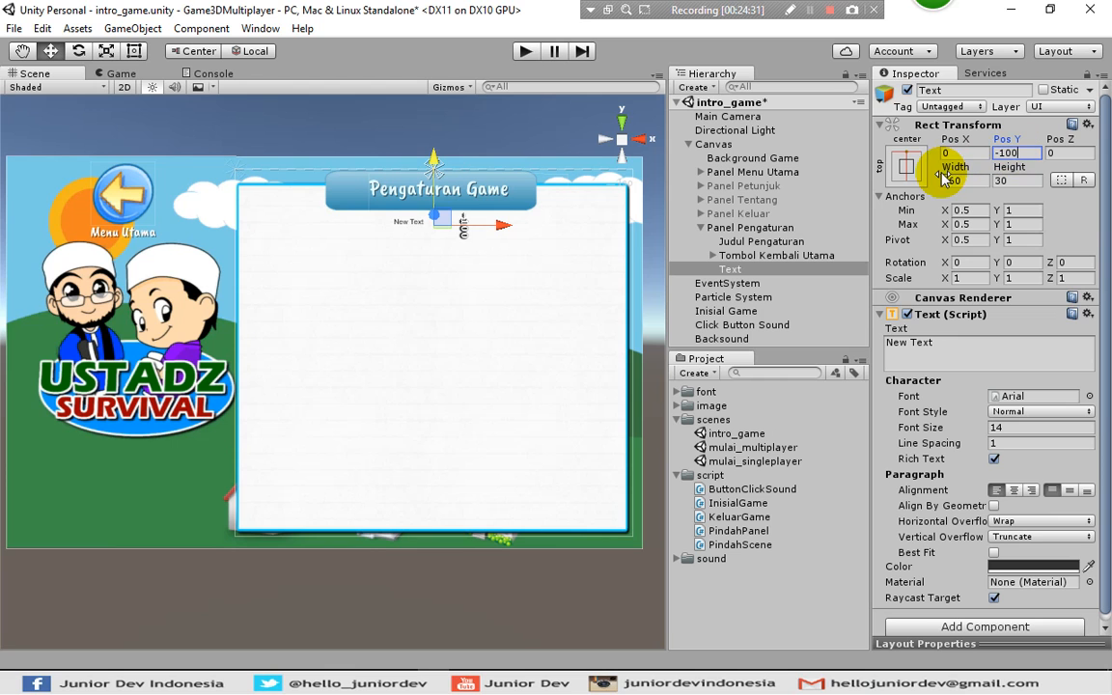
{"action": "left_click", "coordinate": [961, 352]}
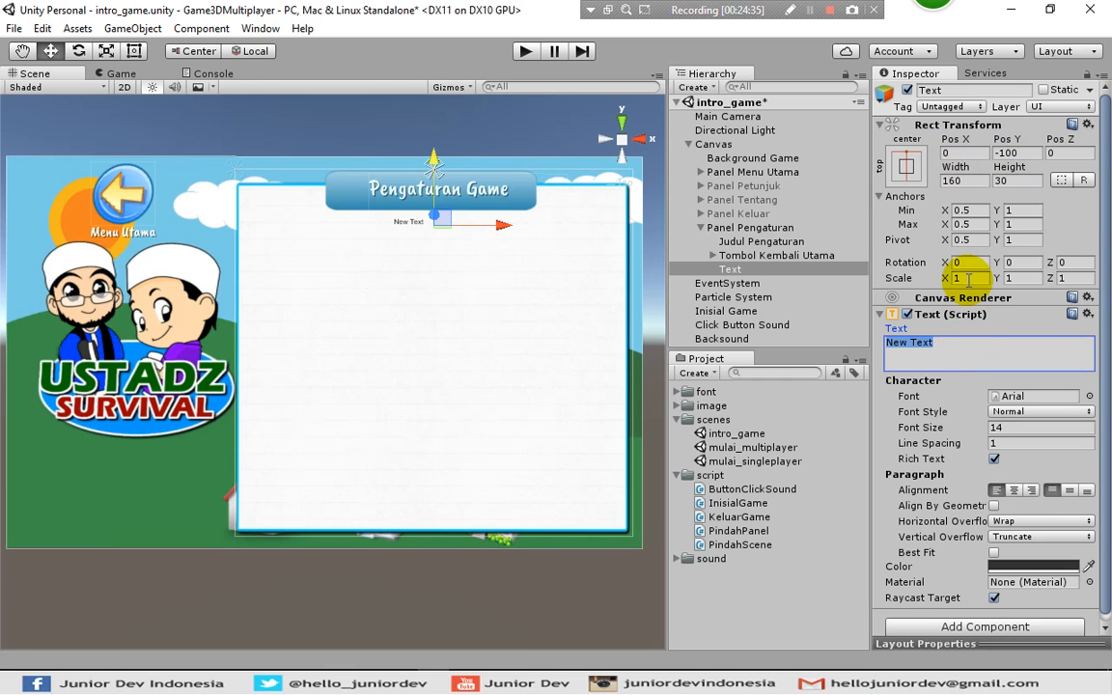
Set the text box's width to 400 and its height to 200.
{"action": "left_click", "coordinate": [965, 181]}
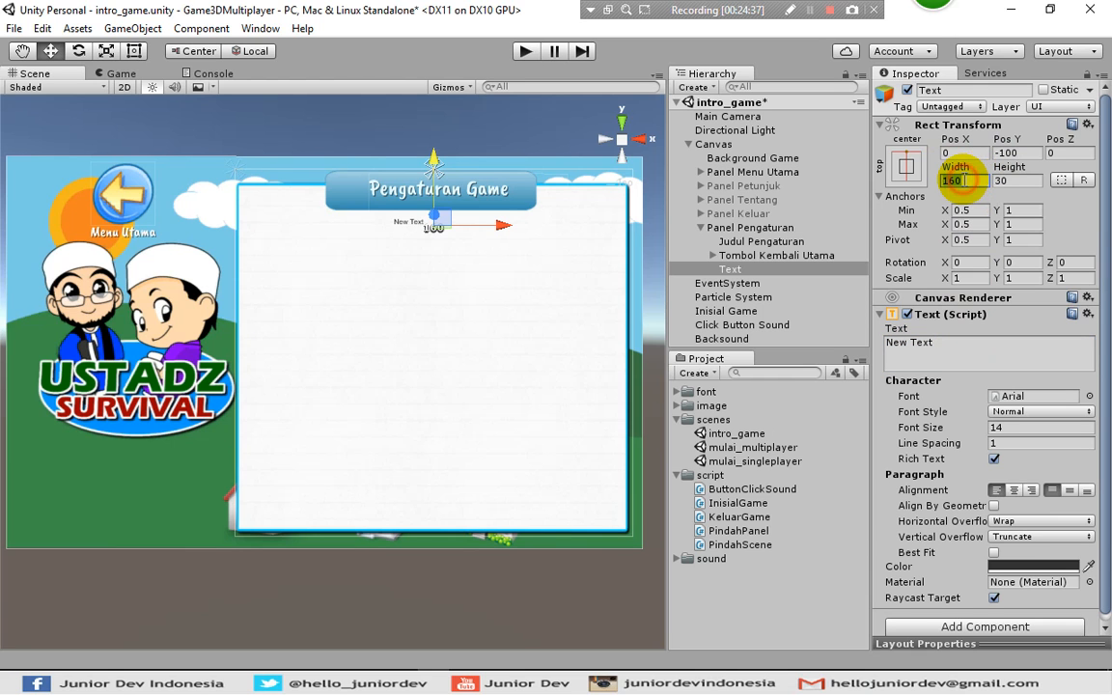
{"action": "type", "text": "400"}
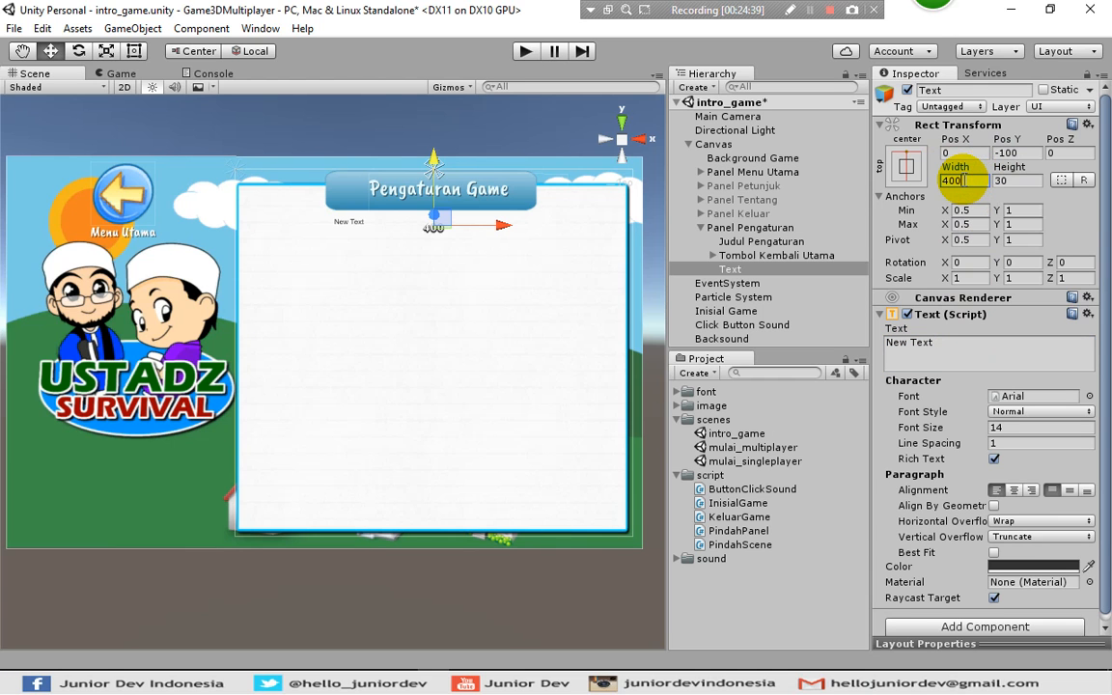
{"action": "key", "text": "Tab"}
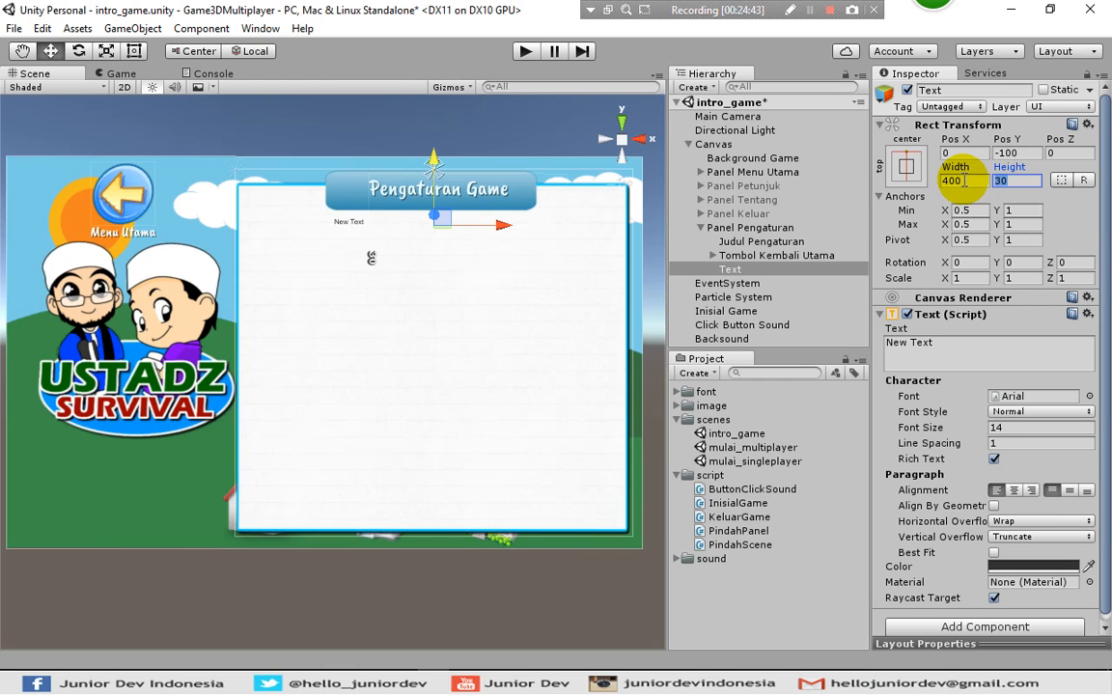
{"action": "type", "text": "200"}
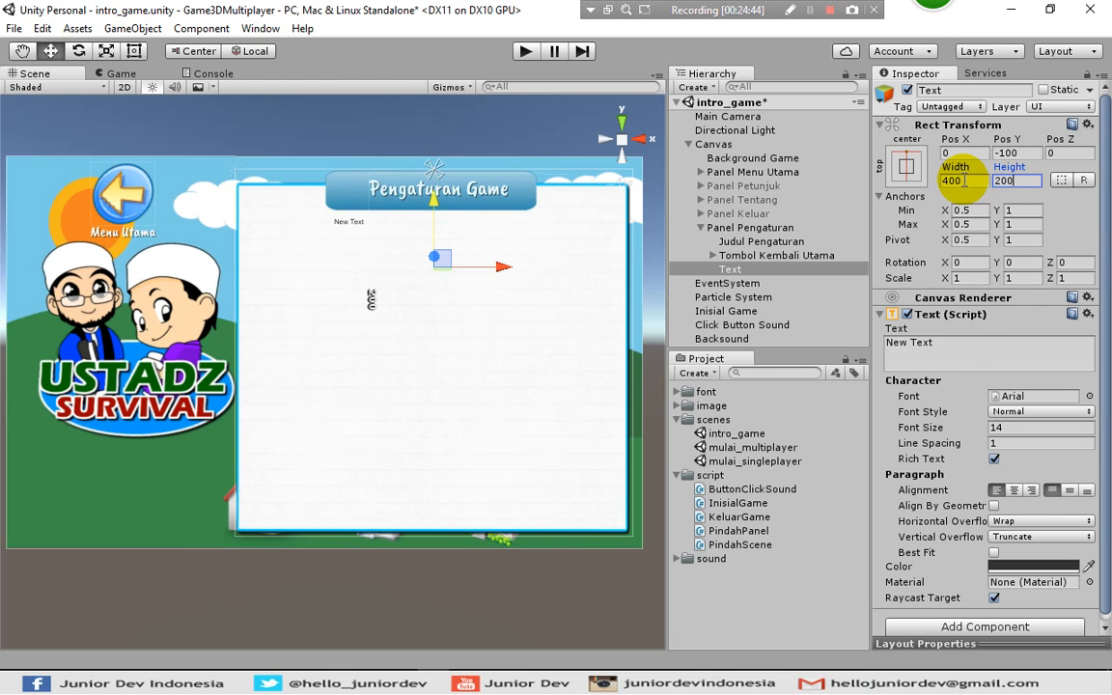
Replace the text content with "Untuk mengubah pengaturan klik tombol-tombol Toggle dibawah ini".
{"action": "left_click", "coordinate": [958, 341]}
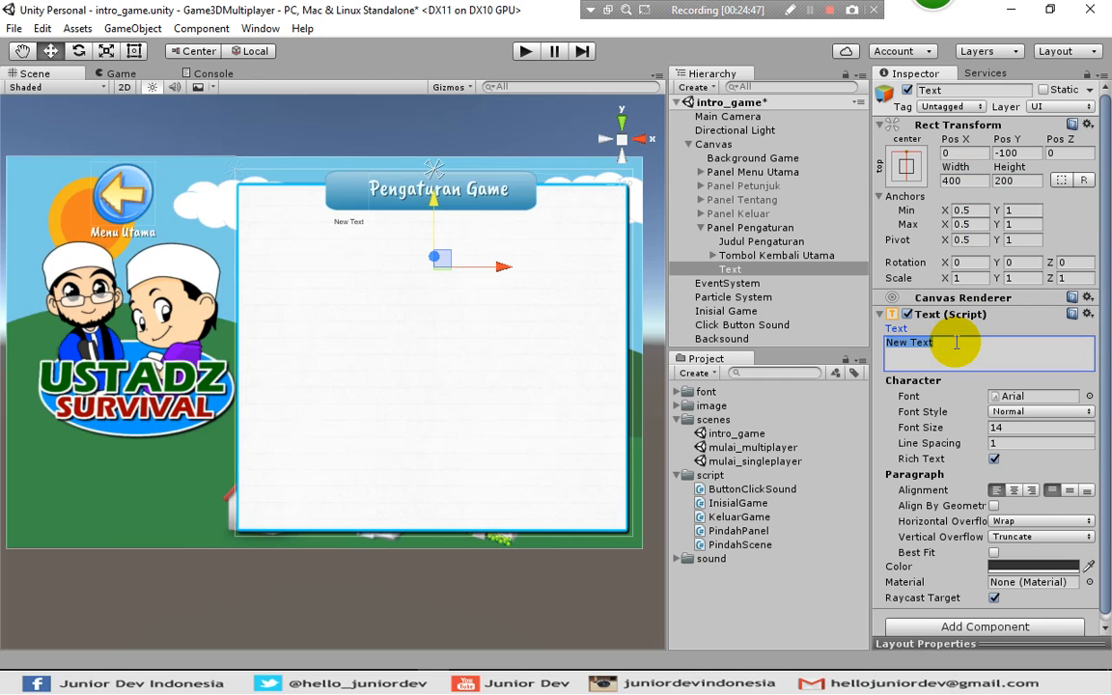
{"action": "type", "text": "Untuk mengubah"}
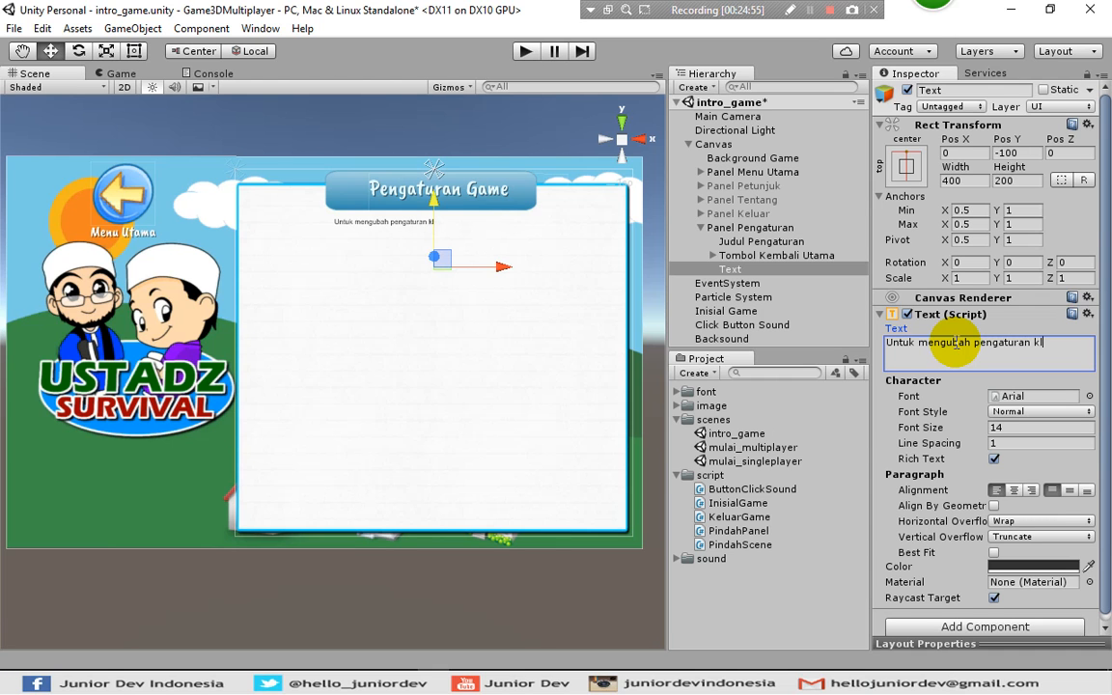
{"action": "type", "text": "bol-tombol Toggle"}
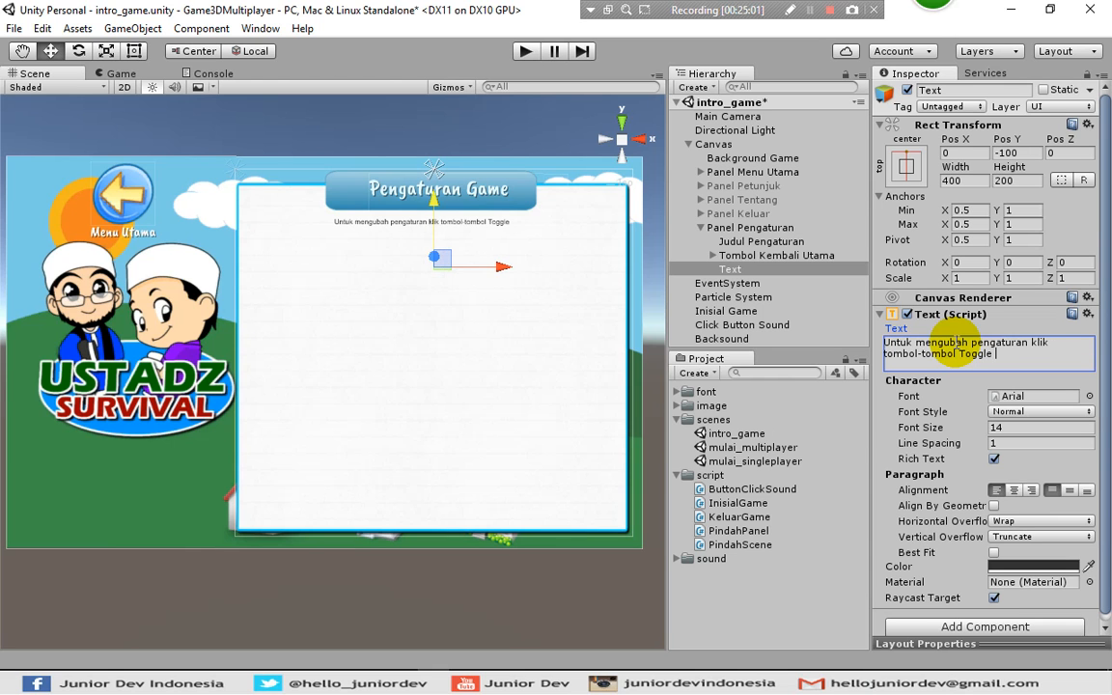
{"action": "type", "text": " dibawah ini"}
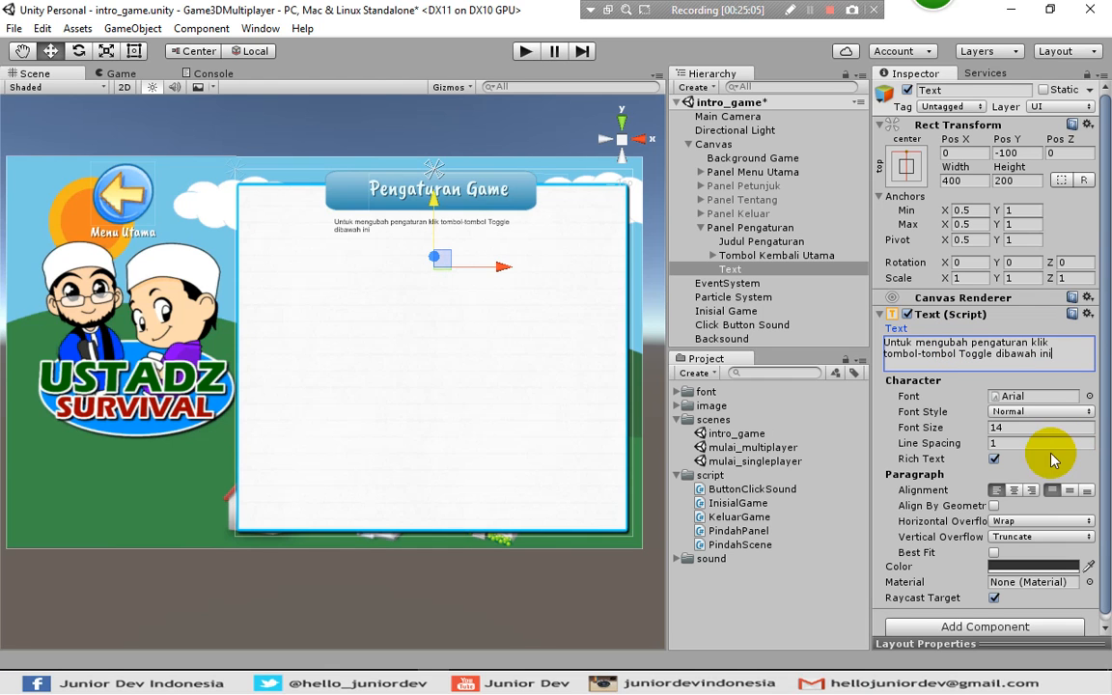
Set the text's font to CaveatBrush-Regular - Copy at size 30, and save the scene.
{"action": "left_click", "coordinate": [1090, 397]}
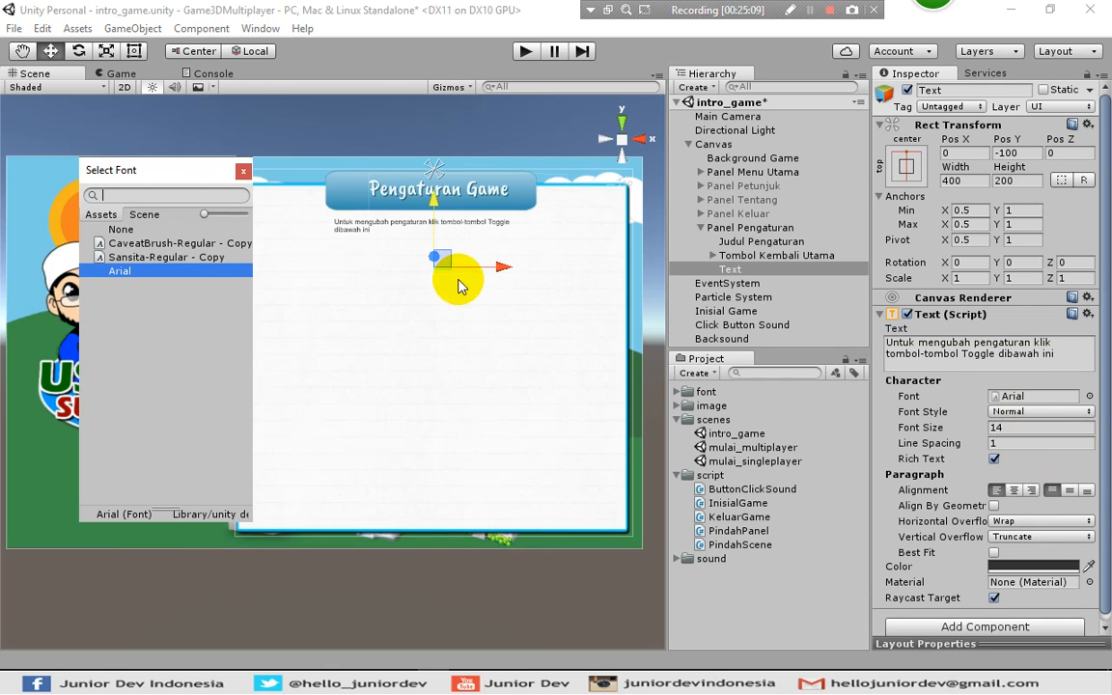
{"action": "left_click", "coordinate": [124, 244]}
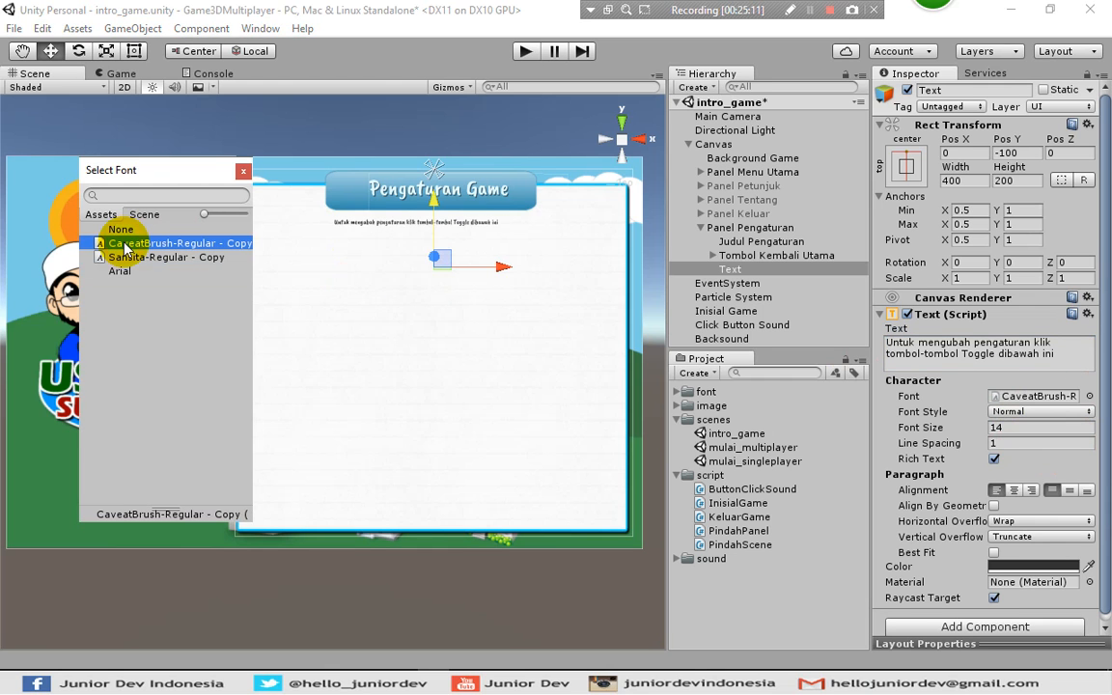
{"action": "left_click", "coordinate": [244, 173]}
{"action": "left_click", "coordinate": [1006, 428]}
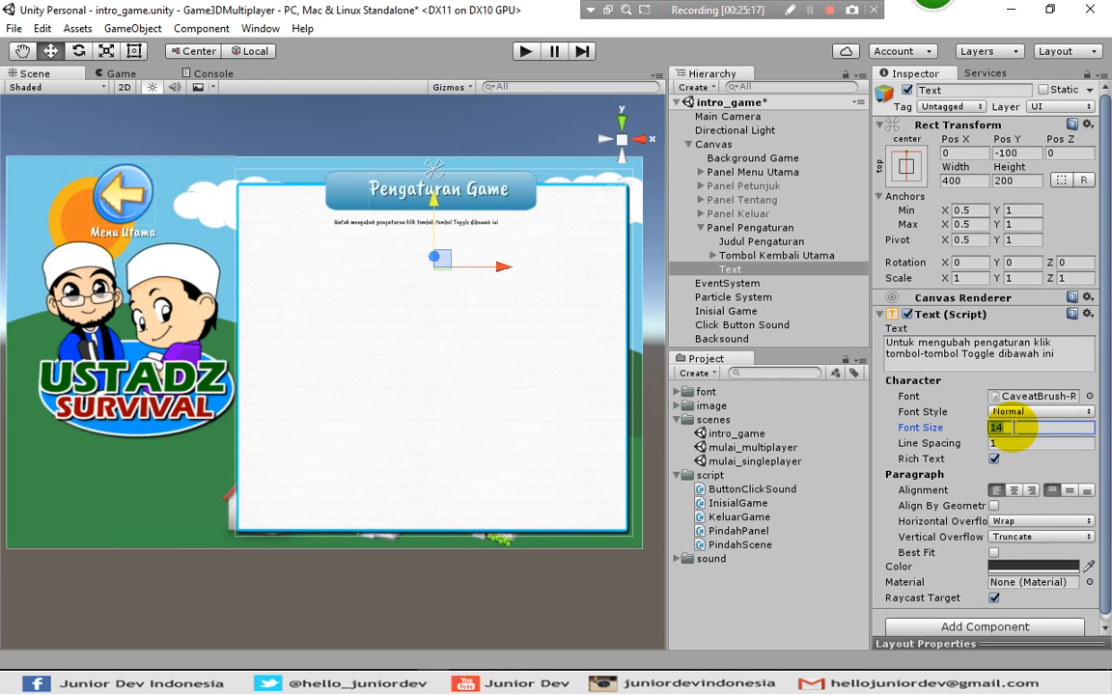
{"action": "type", "text": "40"}
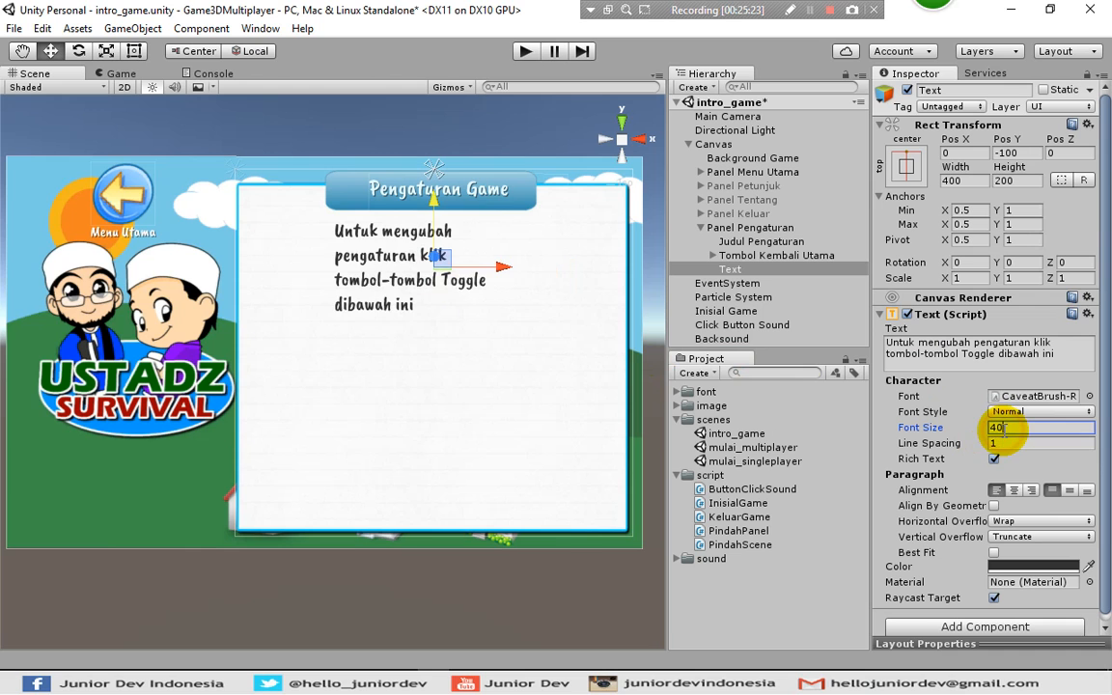
{"action": "type", "text": "3"}
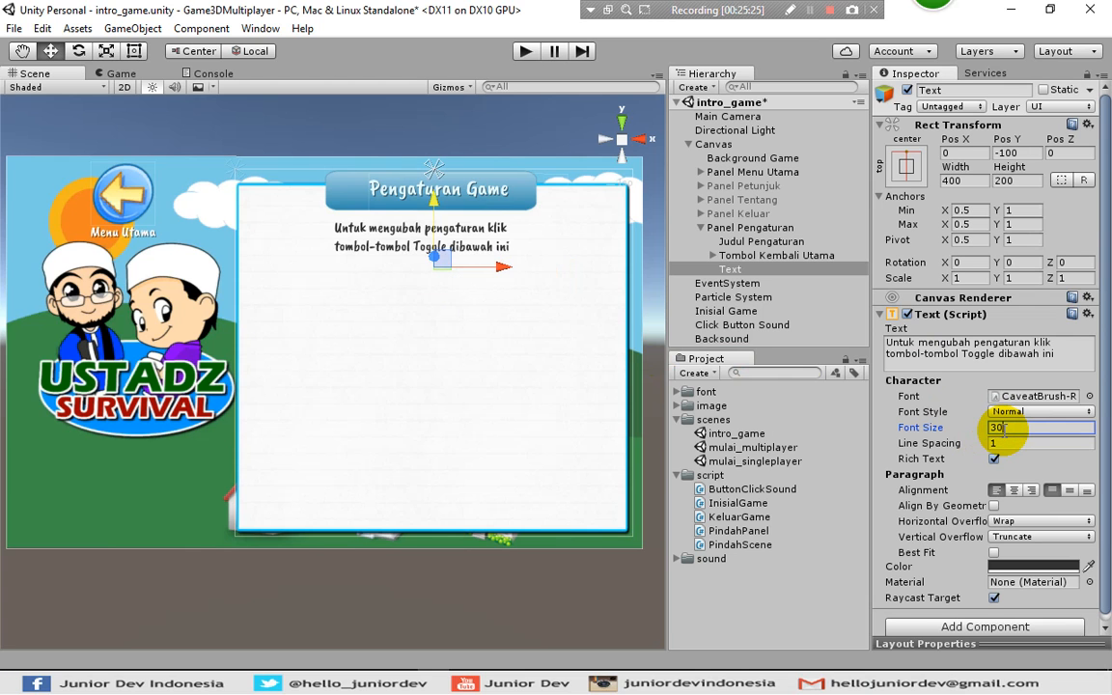
{"action": "left_click", "coordinate": [458, 73]}
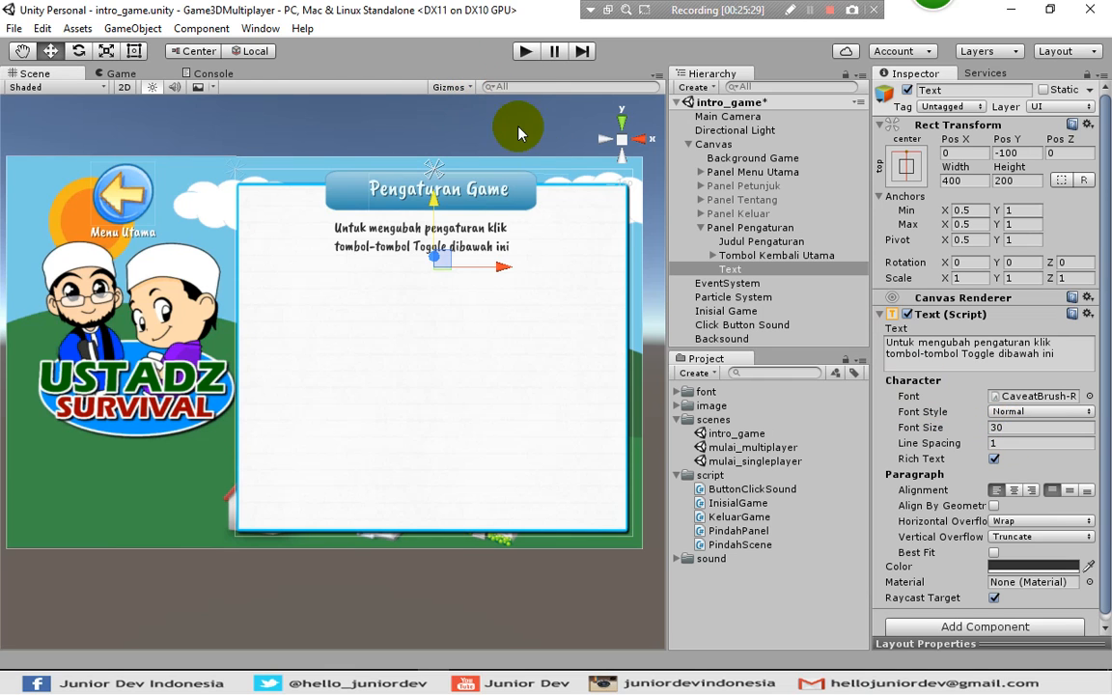
Rename the Text object under Panel Pengaturan as Keterangan Pengaturan.
{"action": "left_click", "coordinate": [738, 273]}
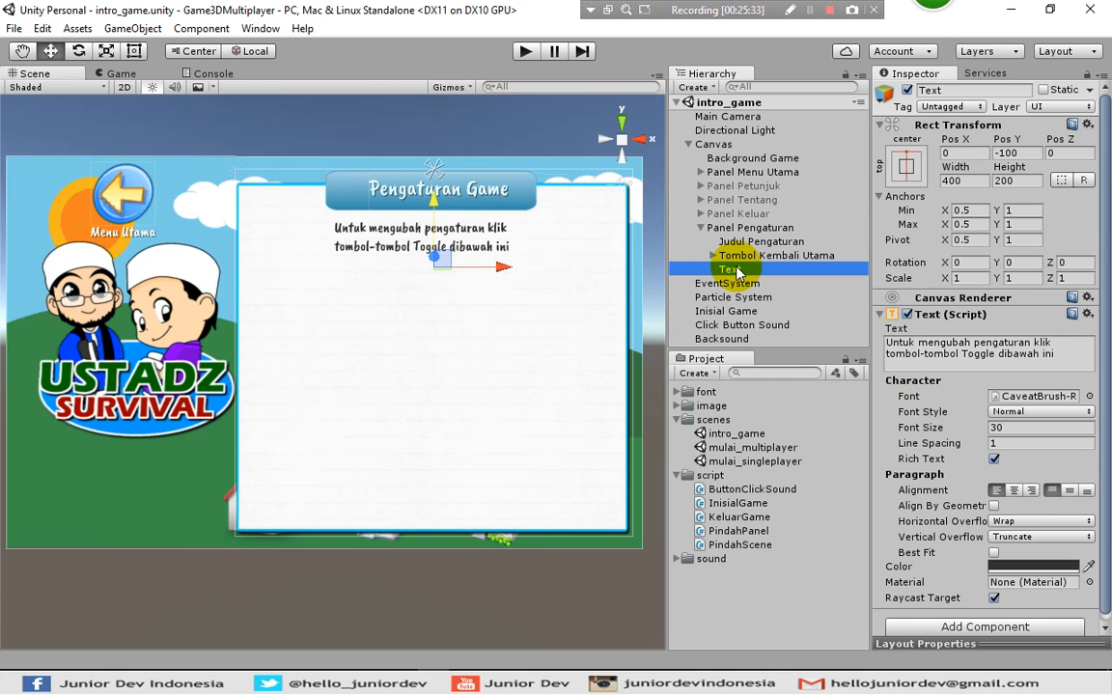
{"action": "left_click", "coordinate": [738, 272]}
{"action": "type", "text": "Kel"}
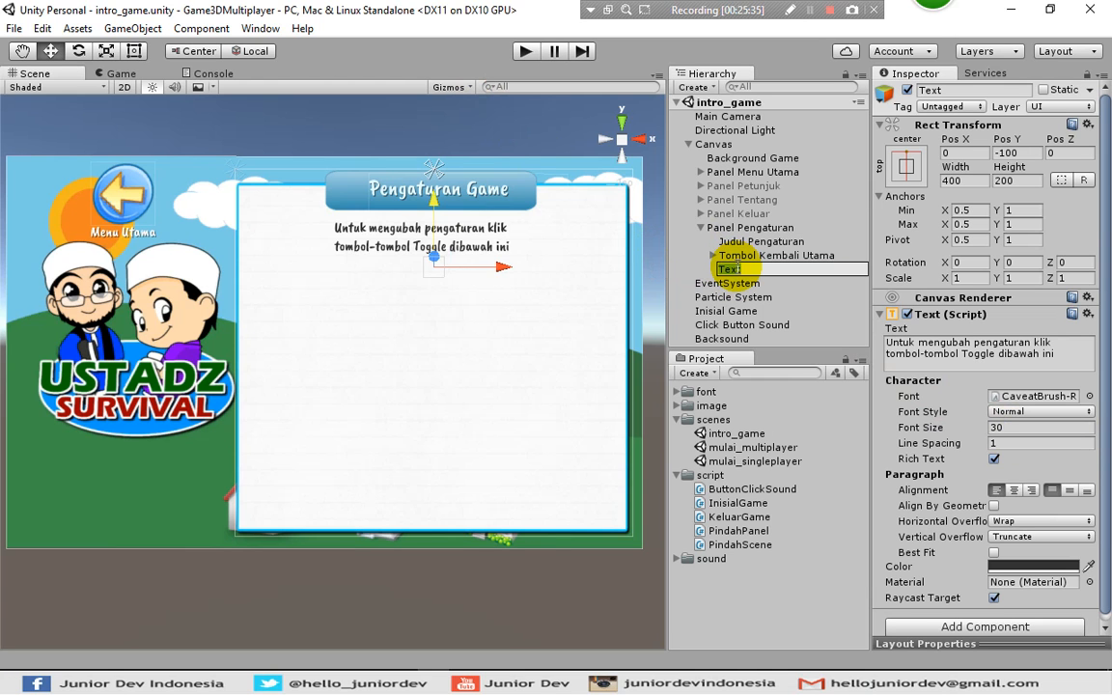
{"action": "type", "text": "erangan Pengaturan"}
{"action": "key", "text": "Return"}
Add a UI Toggle as a child of Panel Pengaturan.
{"action": "left_click", "coordinate": [737, 230]}
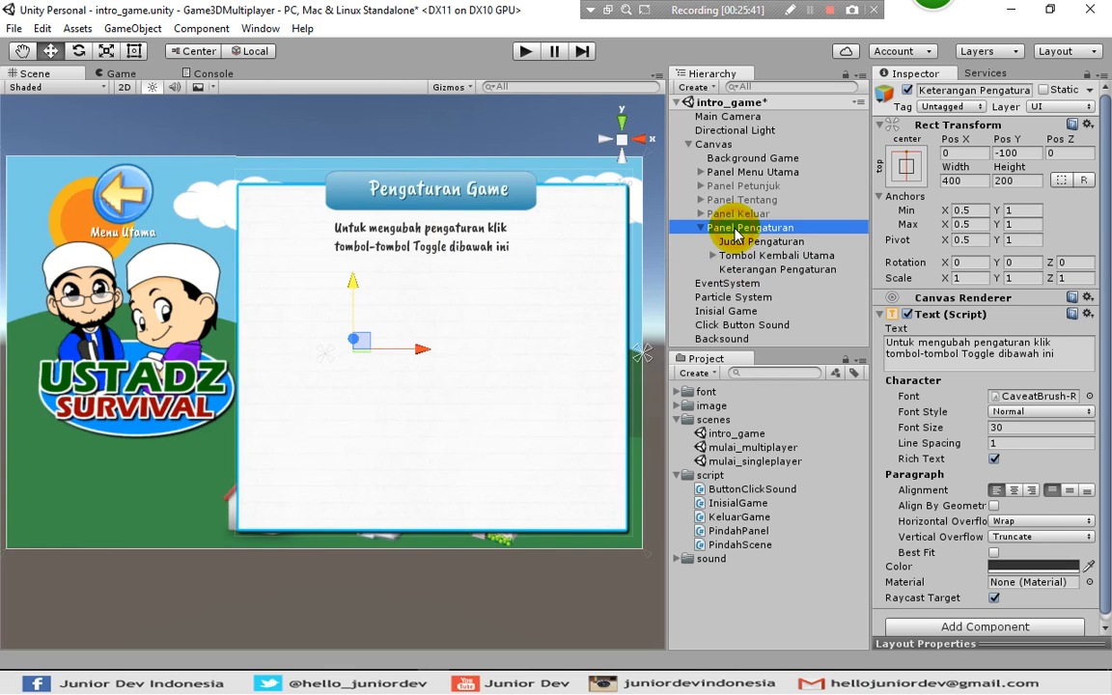
{"action": "right_click", "coordinate": [737, 233]}
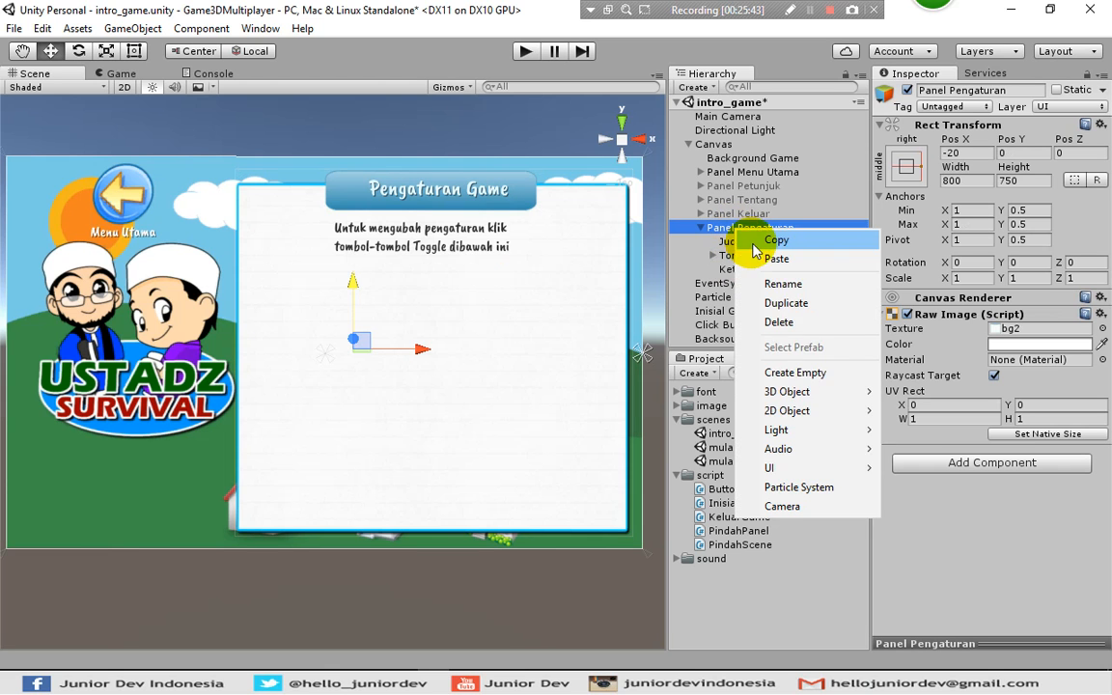
{"action": "mouse_move", "coordinate": [802, 436]}
{"action": "mouse_move", "coordinate": [799, 468]}
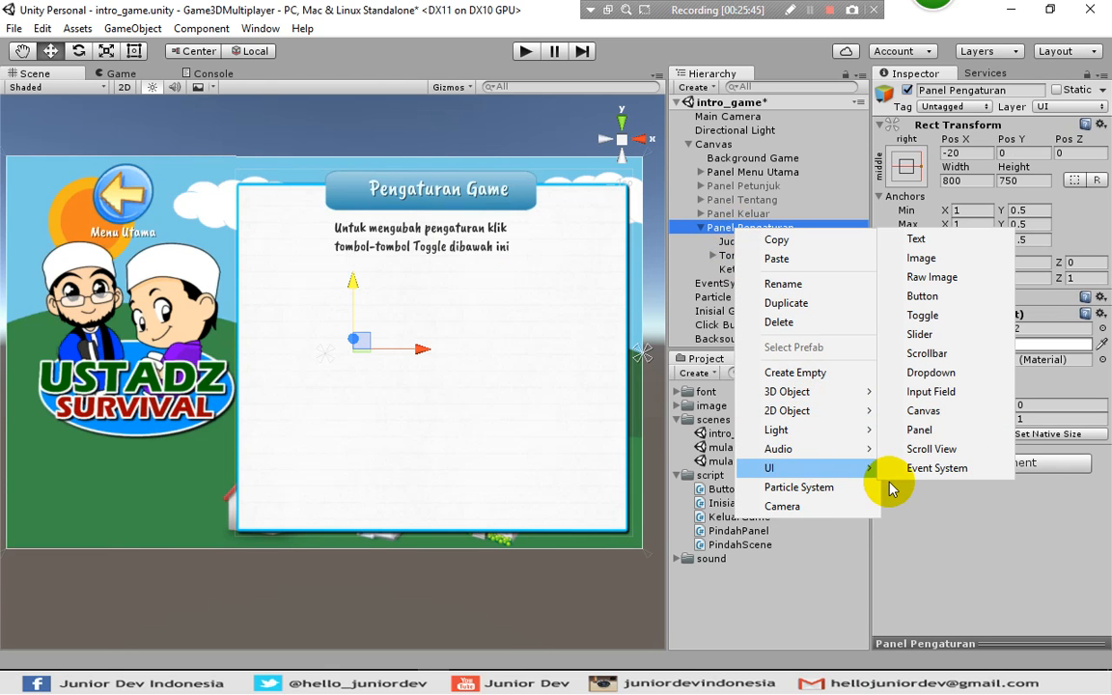
{"action": "left_click", "coordinate": [923, 317]}
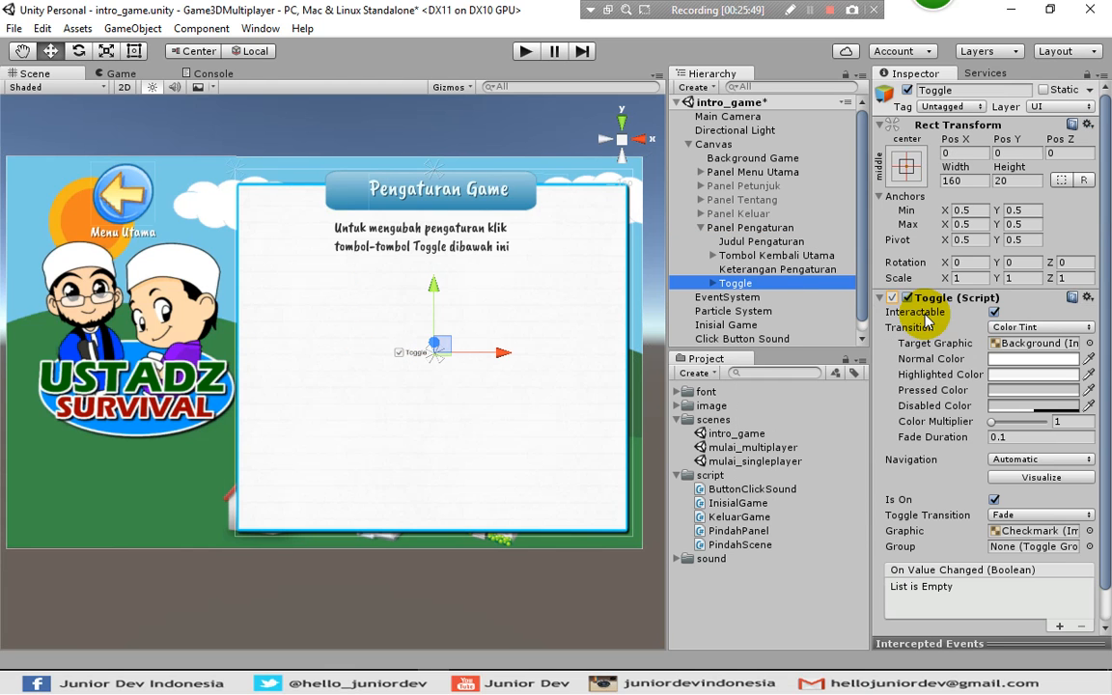
Rename the new Toggle under Panel Pengaturan as Toggle Backsound.
{"action": "left_click", "coordinate": [750, 283]}
{"action": "left_click", "coordinate": [750, 283]}
{"action": "type", "text": "Backsound"}
{"action": "key", "text": "Return"}
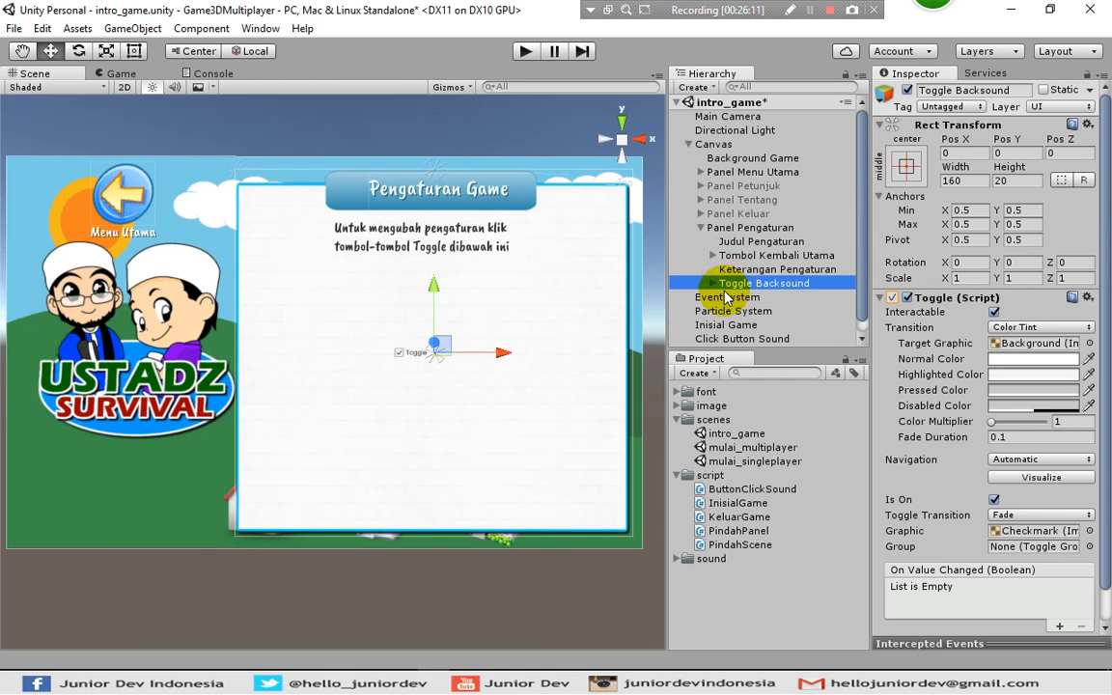
Position Toggle Backsound below the instruction text at Pos X -120 and Pos Y 100.
{"action": "left_click_drag", "start_coordinate": [503, 355], "coordinate": [443, 360]}
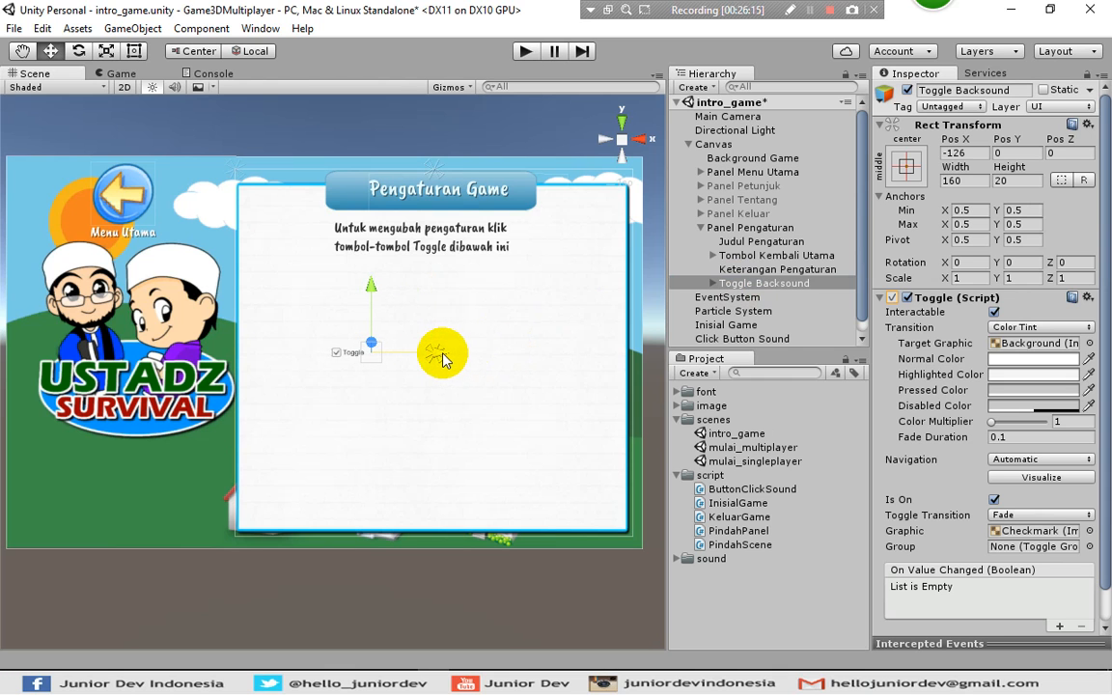
{"action": "left_click", "coordinate": [966, 156]}
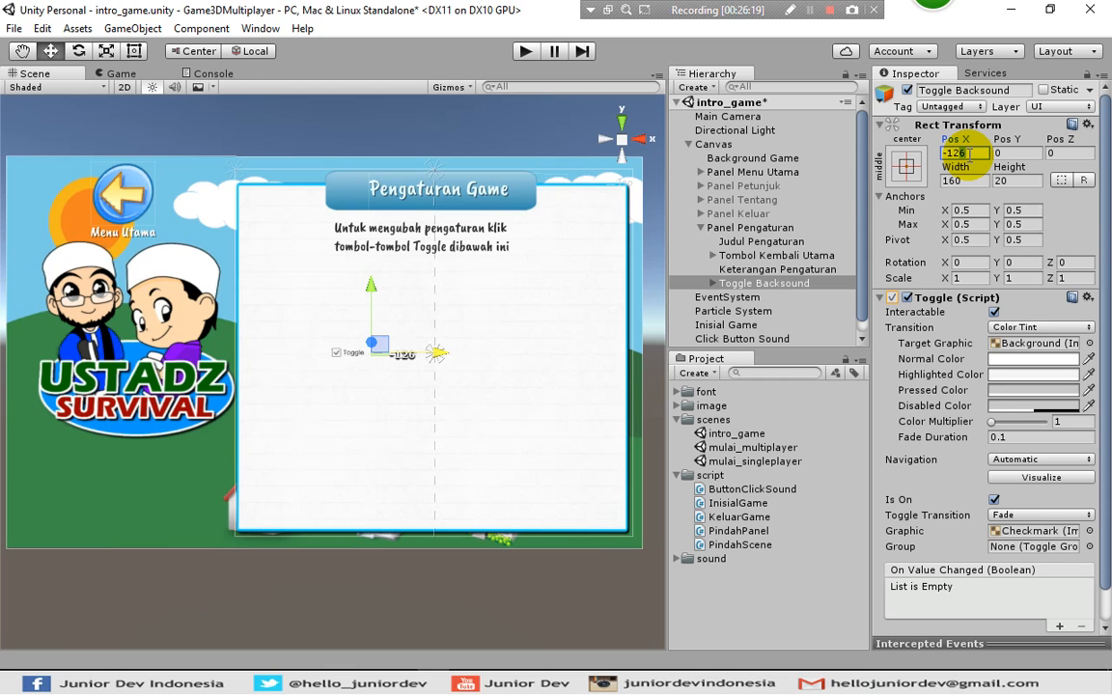
{"action": "type", "text": "-120"}
{"action": "key", "text": "Tab"}
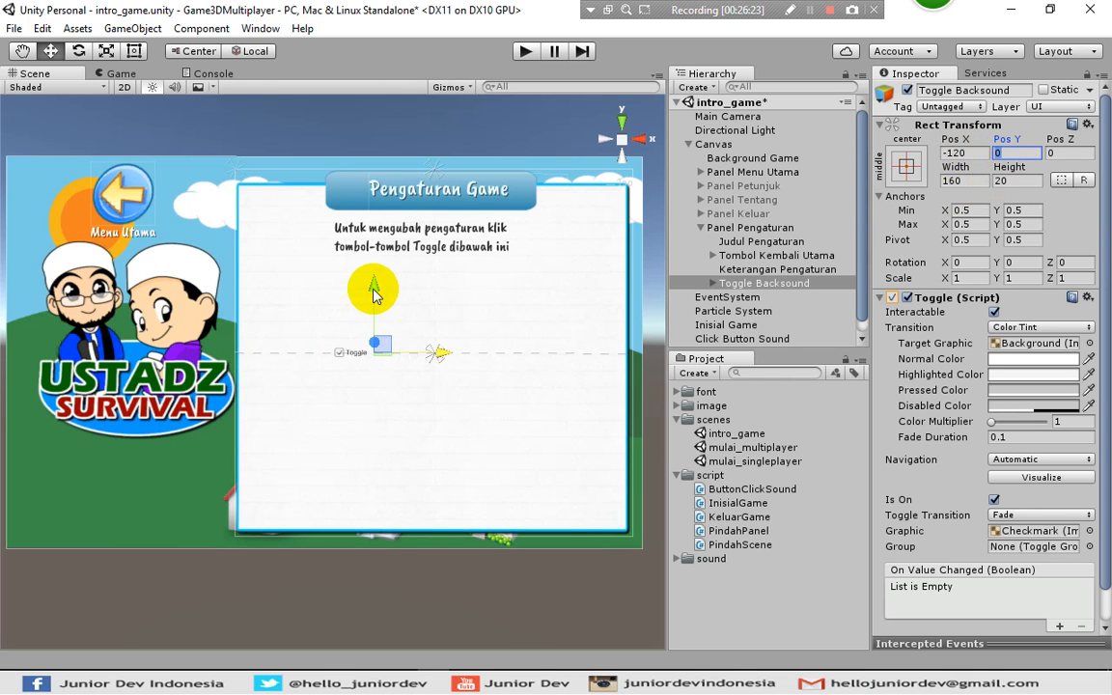
{"action": "left_click_drag", "start_coordinate": [372, 295], "coordinate": [373, 245]}
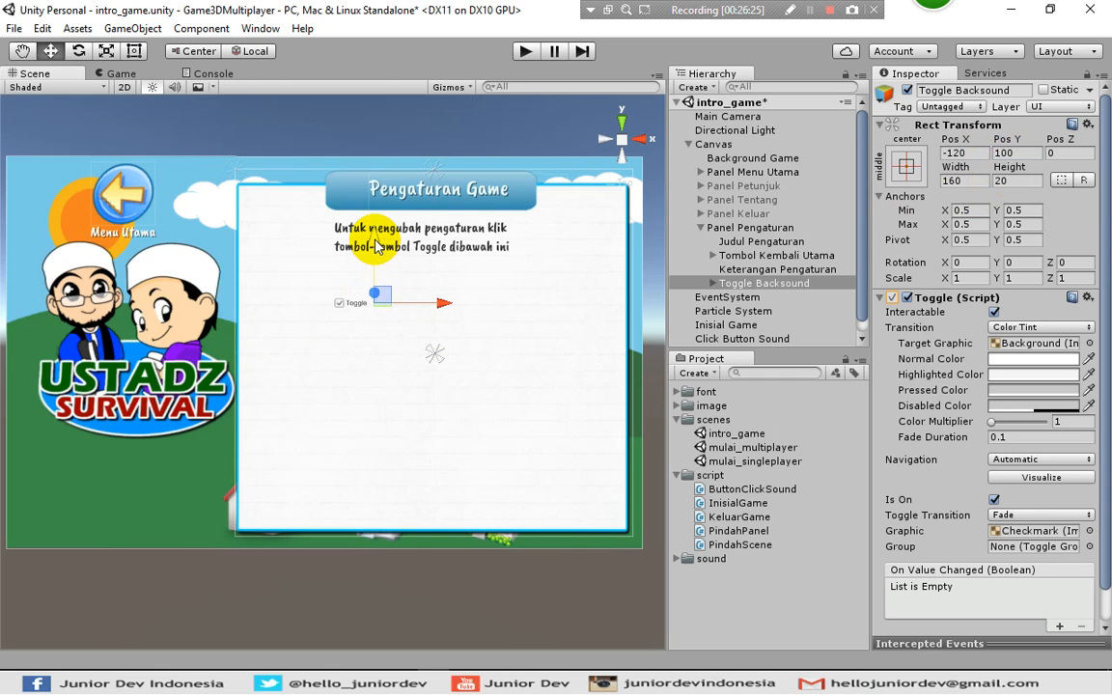
{"action": "left_click", "coordinate": [1014, 153]}
{"action": "type", "text": "100"}
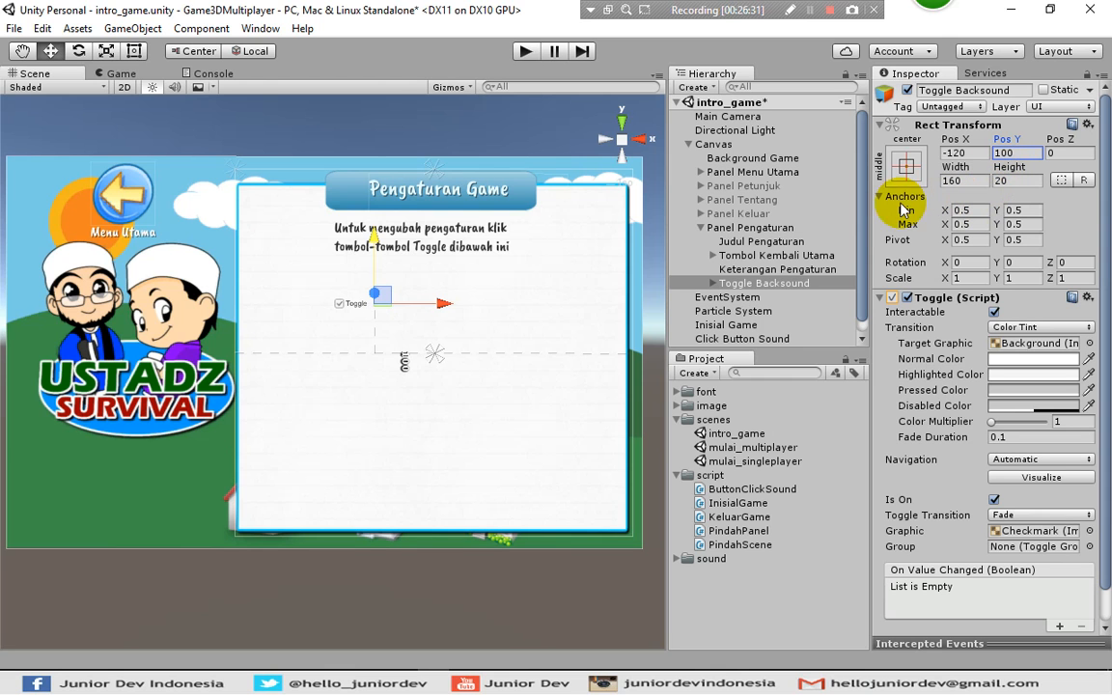
Set Toggle Backsound's width to 300 and save the scene.
{"action": "left_click", "coordinate": [745, 283]}
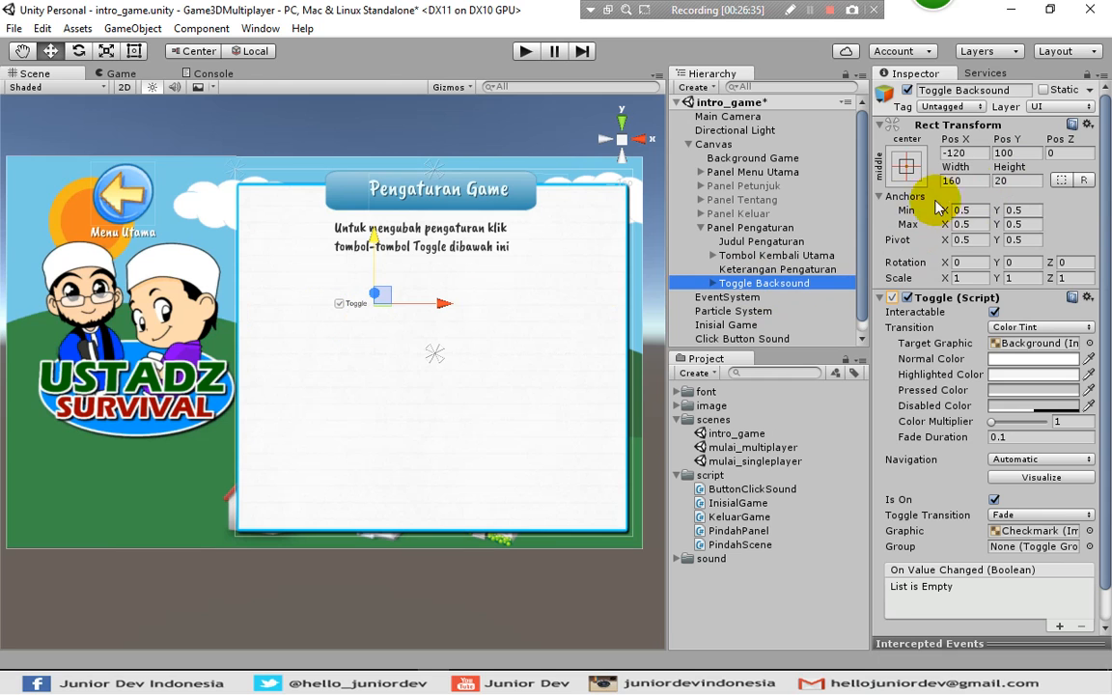
{"action": "left_click", "coordinate": [965, 181]}
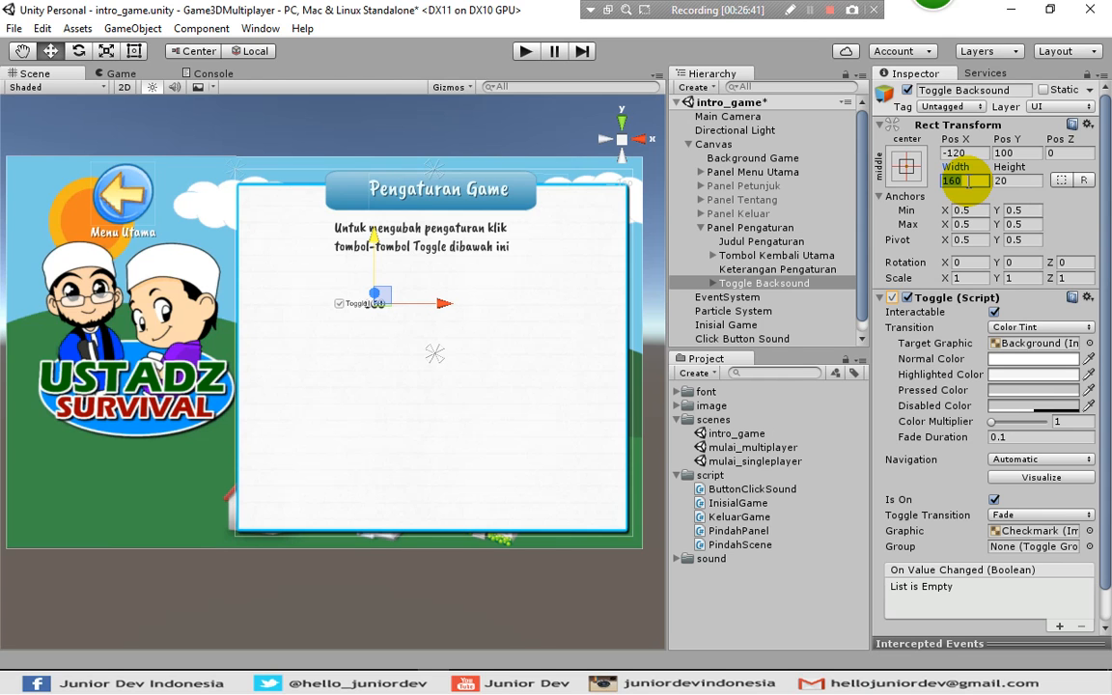
{"action": "type", "text": "300"}
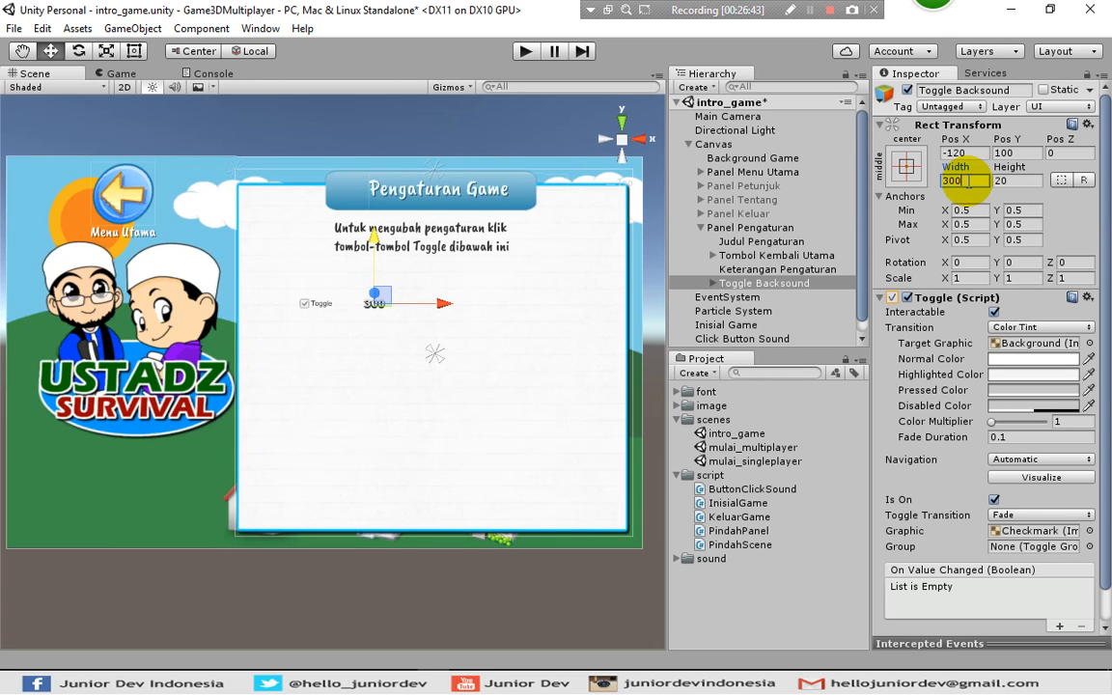
{"action": "key", "text": "alt"}
{"action": "key", "text": "ctrl+s"}
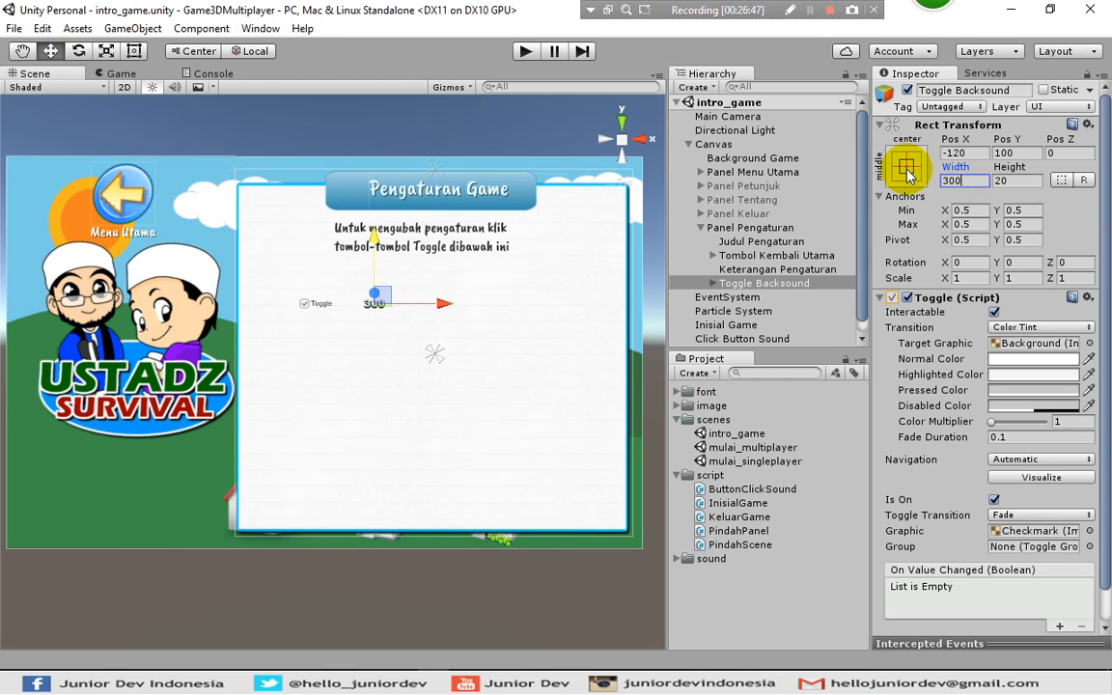
Apply the middle-left anchor preset to Toggle Backsound, including its pivot and position.
{"action": "left_click", "coordinate": [906, 166]}
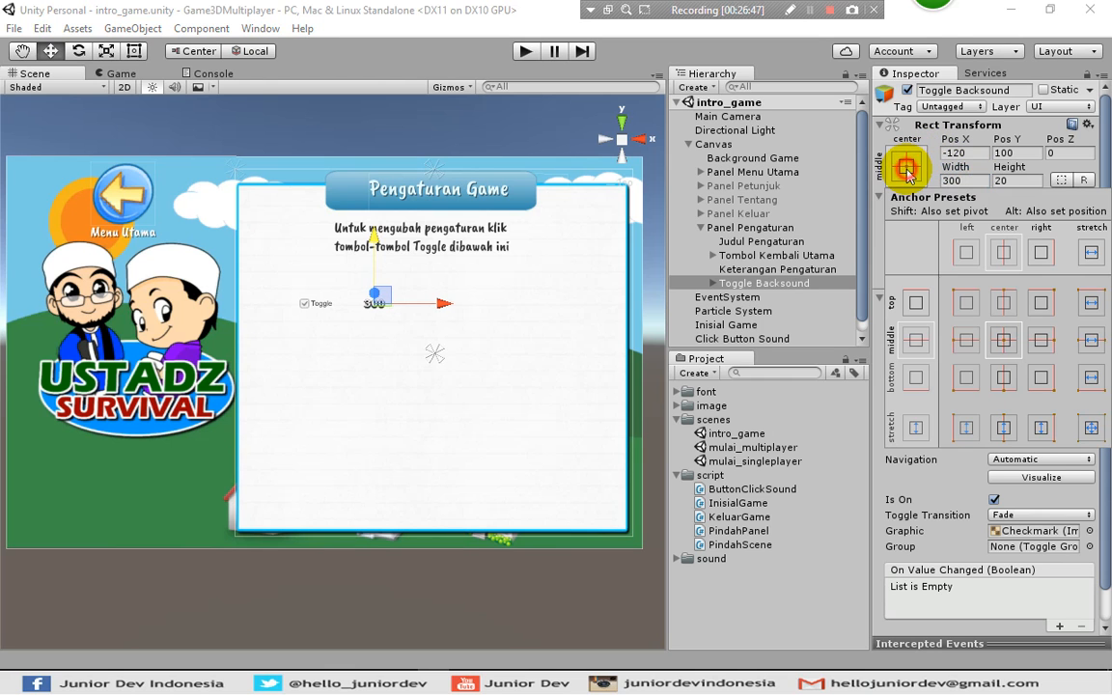
{"action": "key", "text": "shift+alt"}
{"action": "left_click", "coordinate": [966, 342], "text": "alt+shift"}
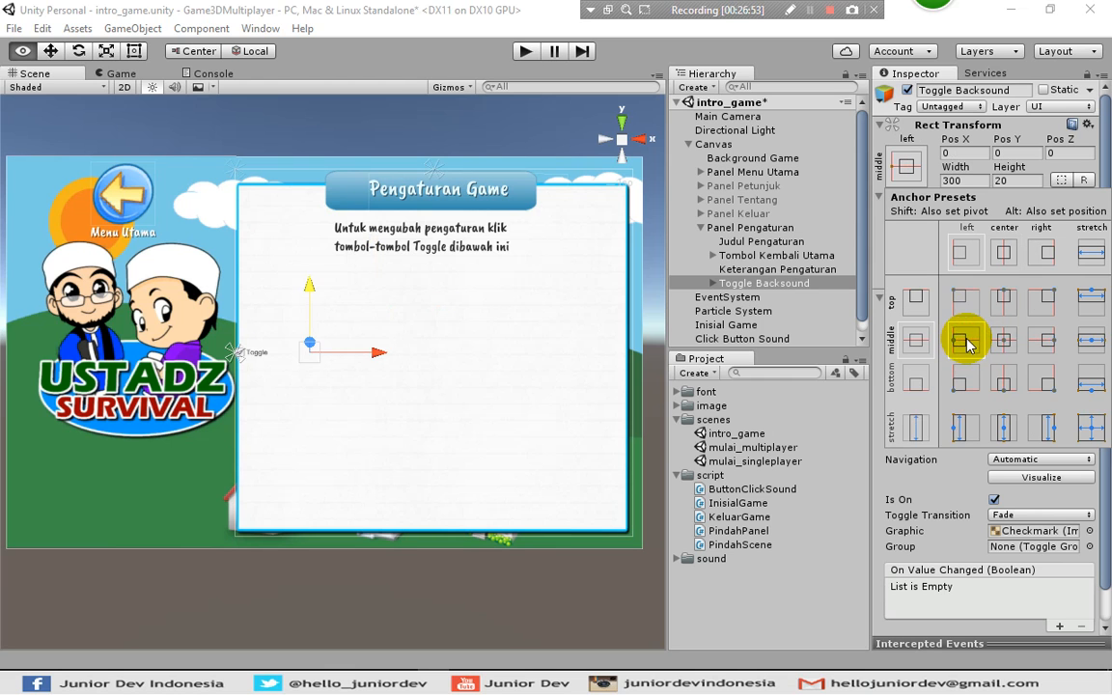
{"action": "left_click", "coordinate": [375, 357]}
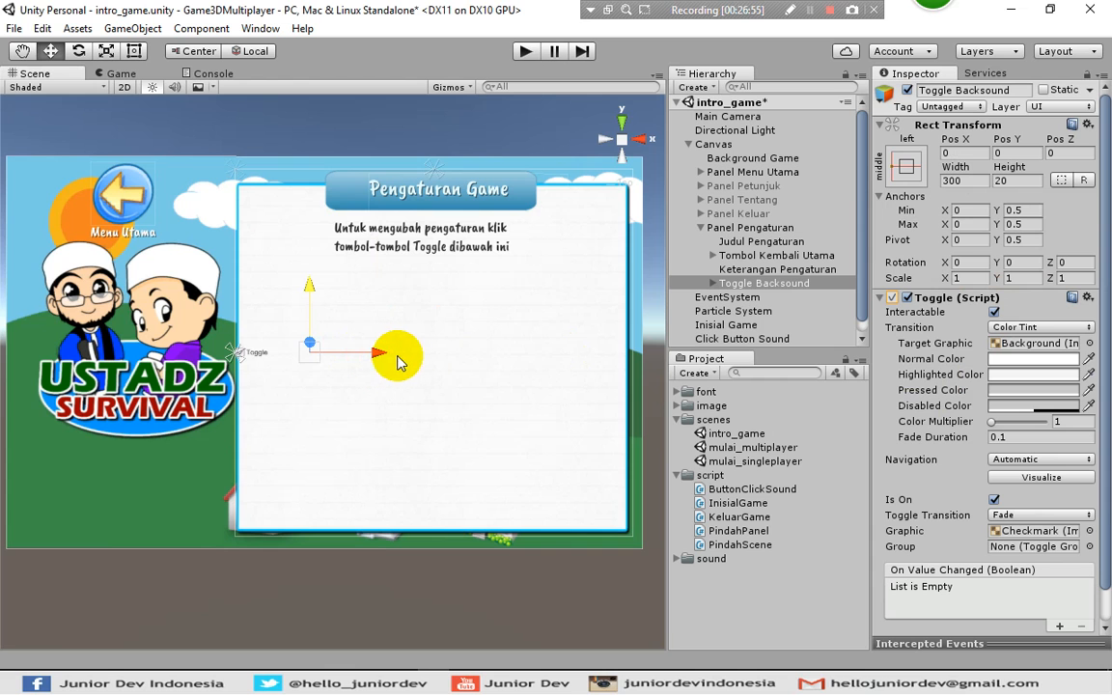
Move Toggle Backsound freehand to about X 170, Y 94 and enlarge it to about 377 by 95.
{"action": "left_click_drag", "start_coordinate": [381, 358], "coordinate": [461, 353]}
{"action": "left_click_drag", "start_coordinate": [396, 285], "coordinate": [404, 239]}
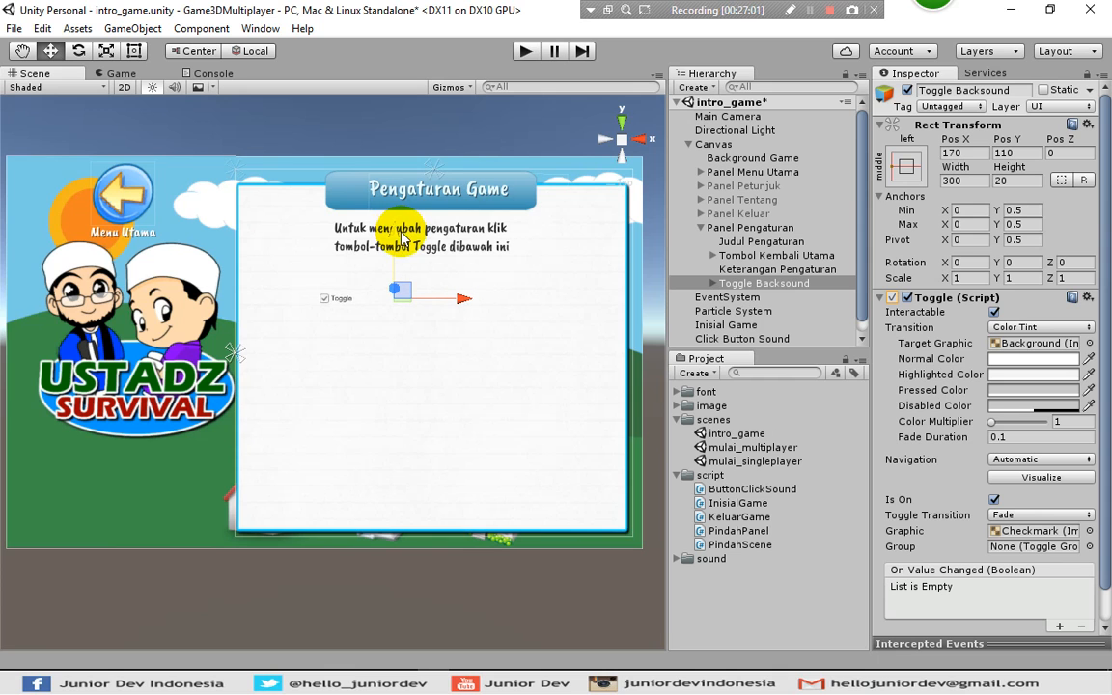
{"action": "left_click", "coordinate": [134, 52]}
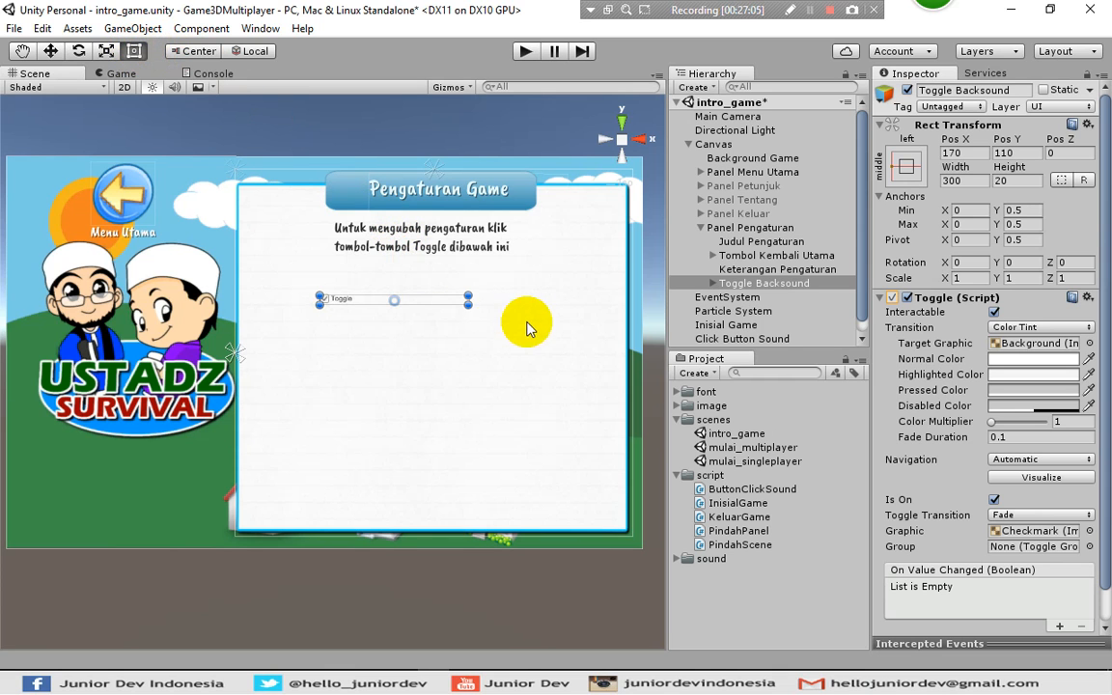
{"action": "left_click_drag", "start_coordinate": [469, 306], "coordinate": [509, 345]}
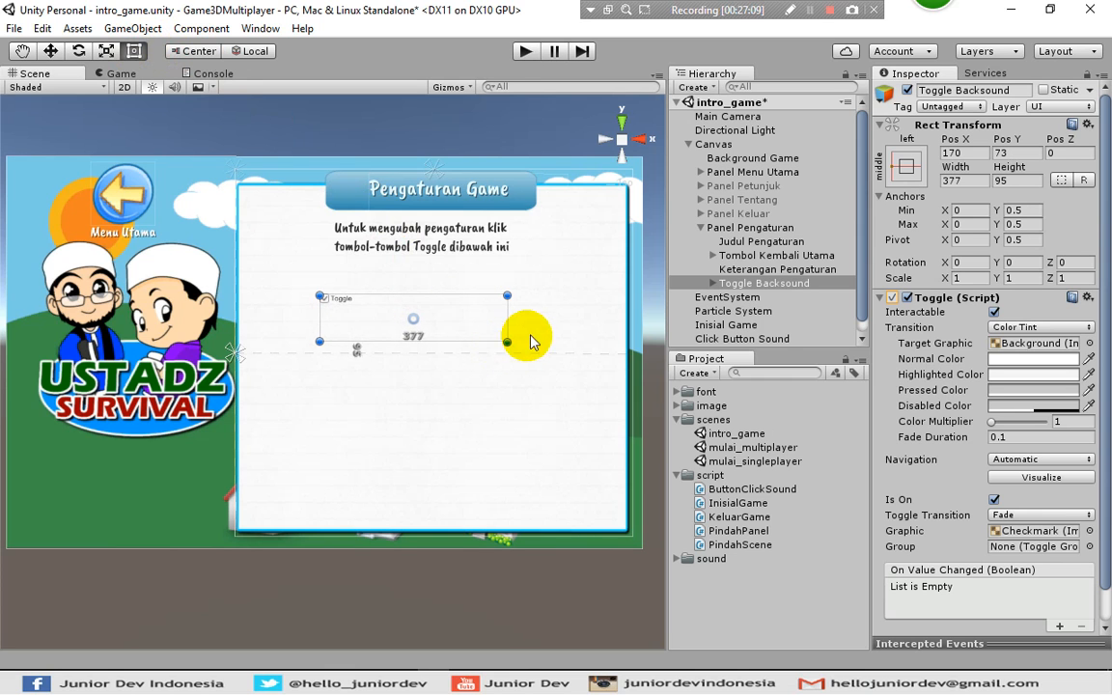
{"action": "left_click", "coordinate": [49, 52]}
{"action": "left_click_drag", "start_coordinate": [418, 252], "coordinate": [418, 242]}
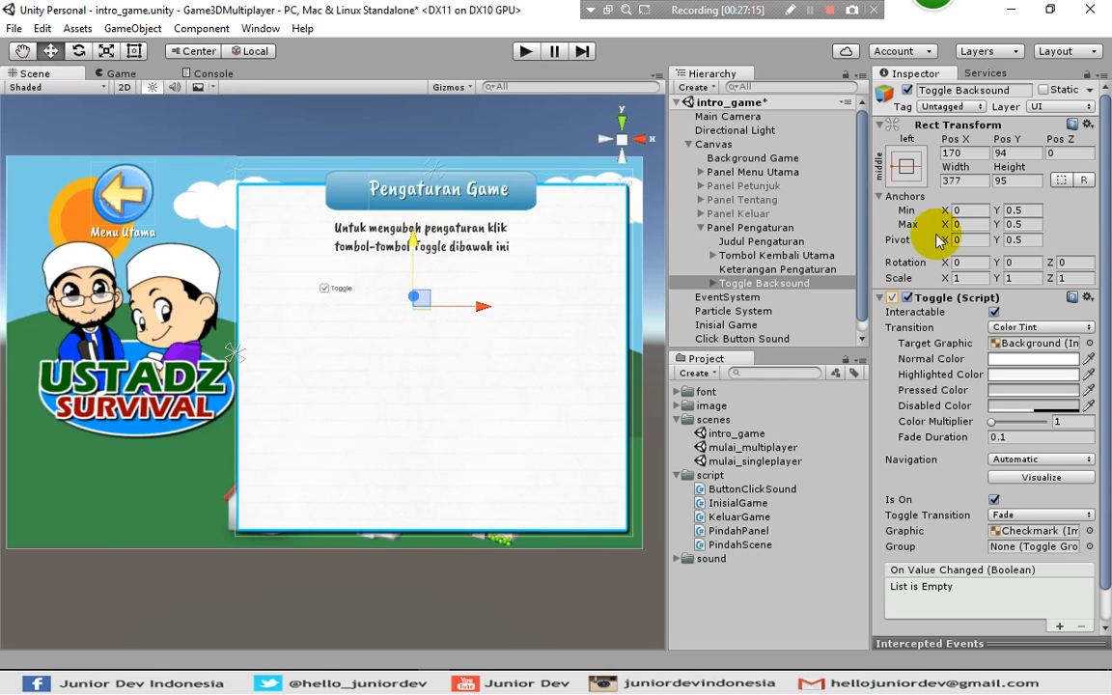
Set Toggle Backsound's position to X 150, Y 100 and its size to 400 wide by 100 high.
{"action": "left_click", "coordinate": [966, 153]}
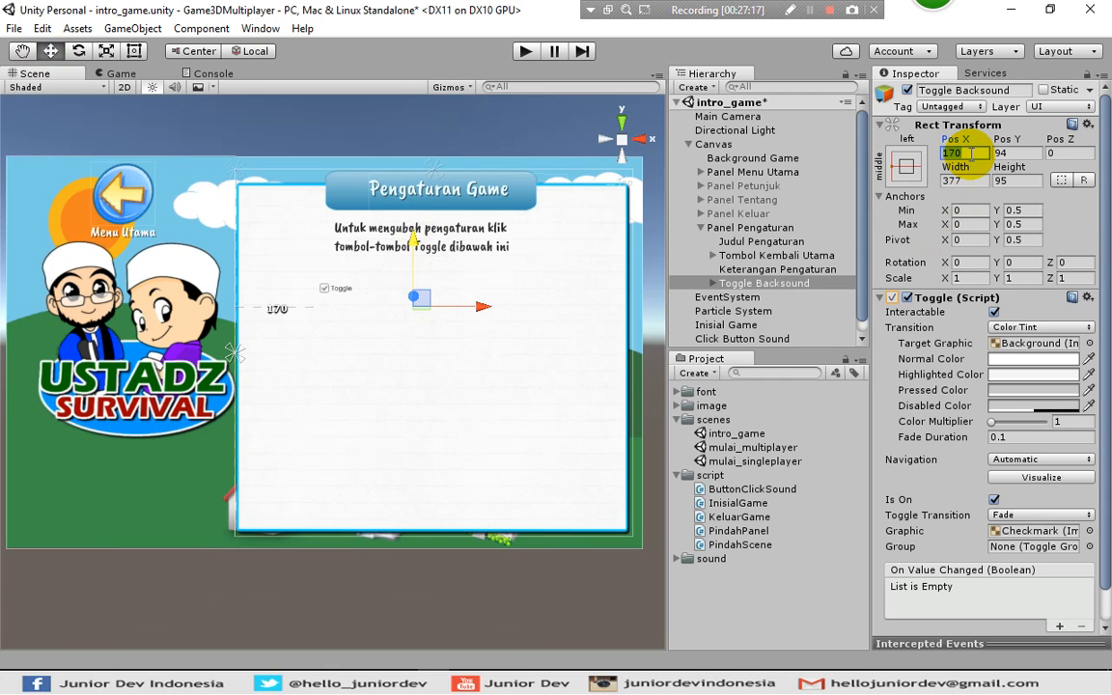
{"action": "type", "text": "150"}
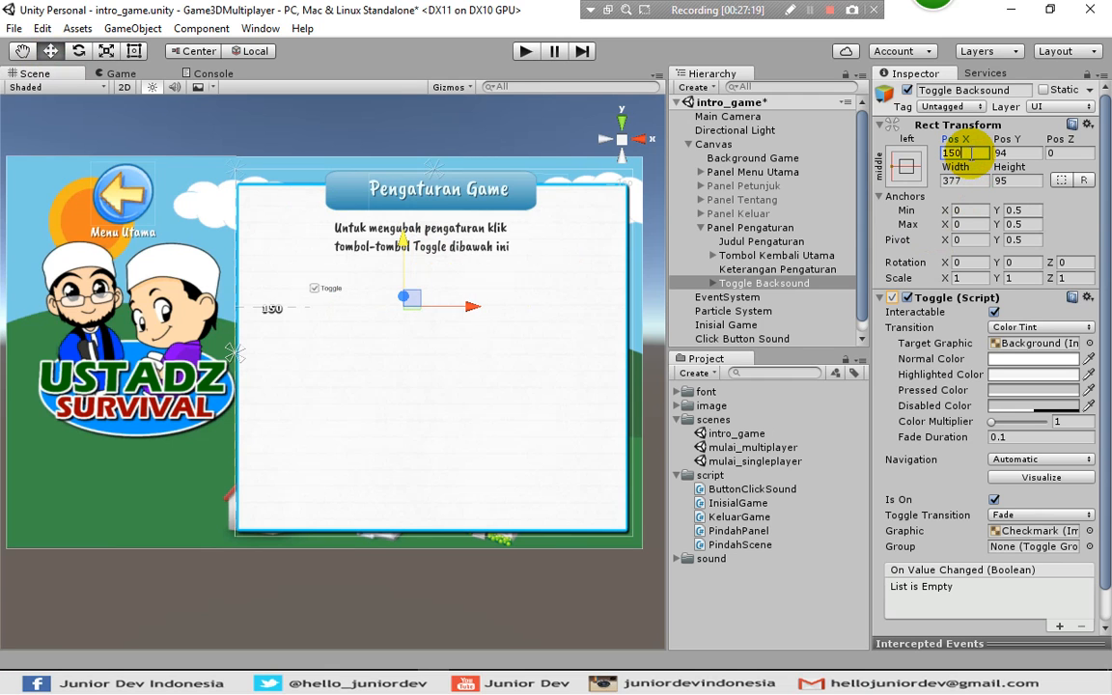
{"action": "key", "text": "Tab"}
{"action": "type", "text": "100"}
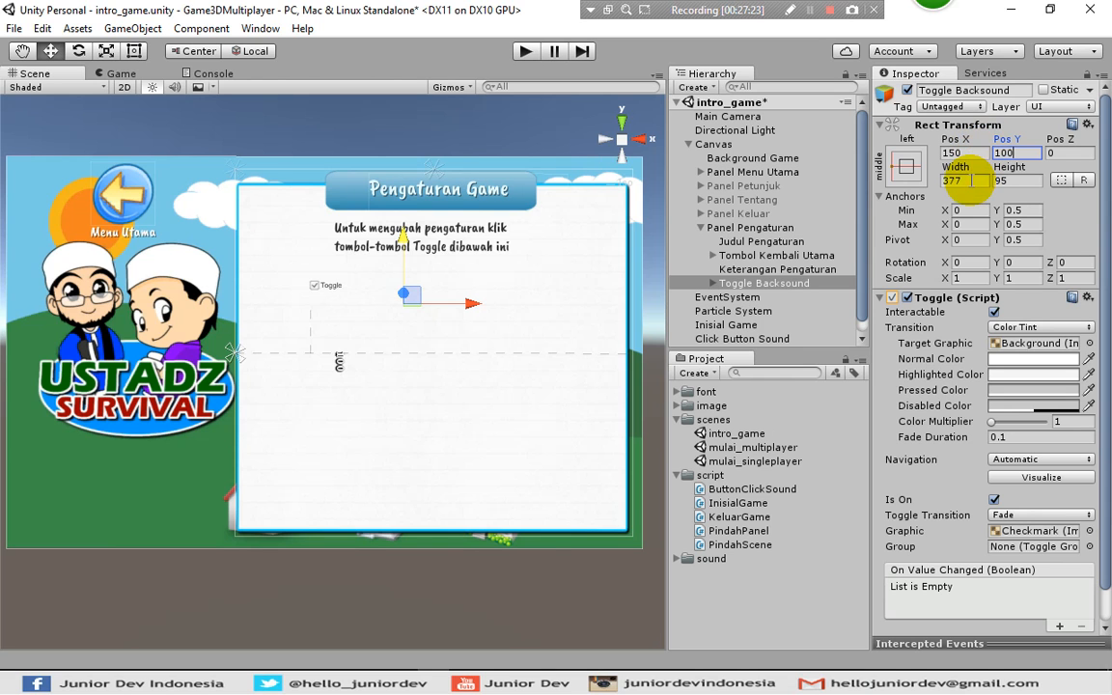
{"action": "left_click", "coordinate": [966, 180]}
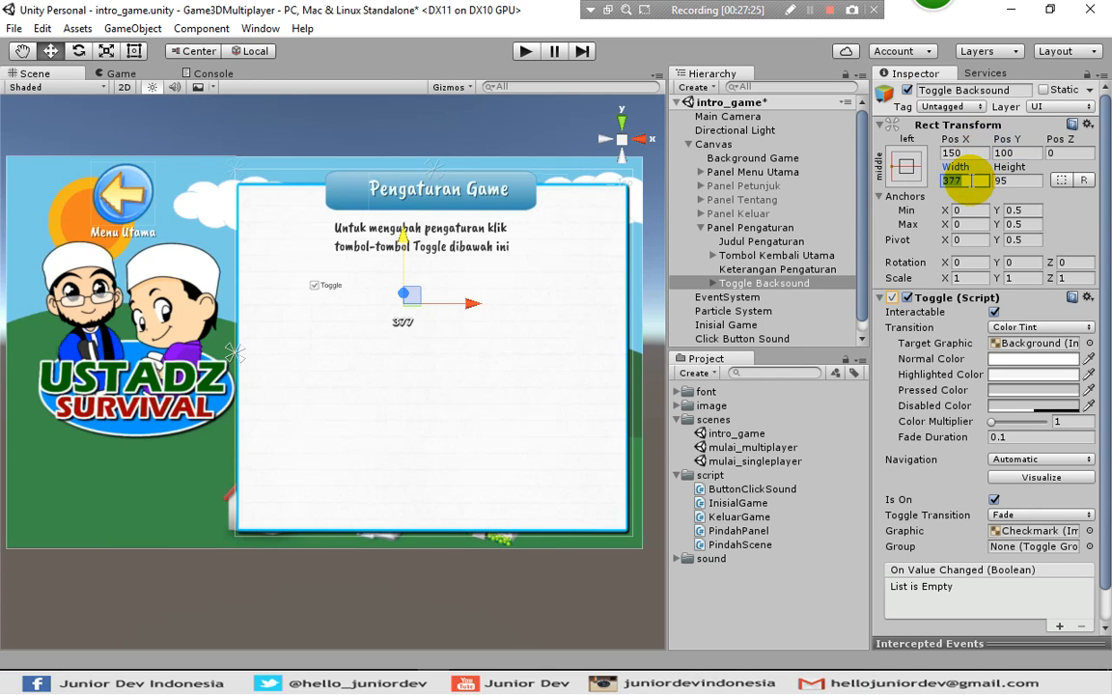
{"action": "type", "text": "400"}
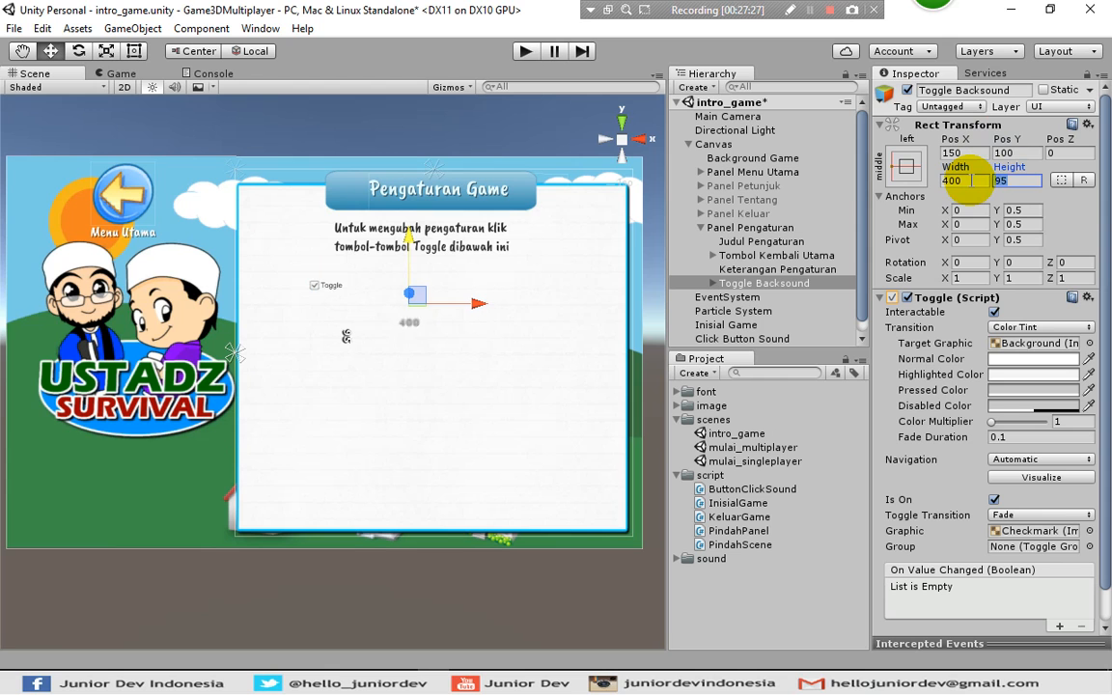
{"action": "type", "text": "100"}
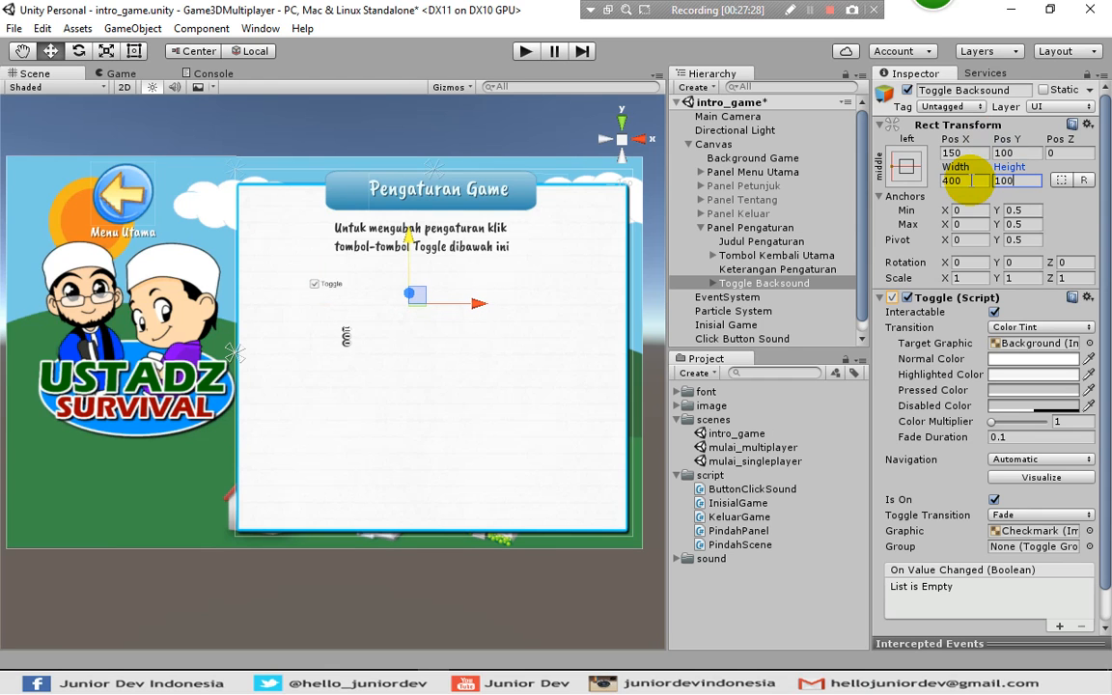
Set the size of Toggle Backsound's Background to 50 by 50.
{"action": "left_click", "coordinate": [715, 285]}
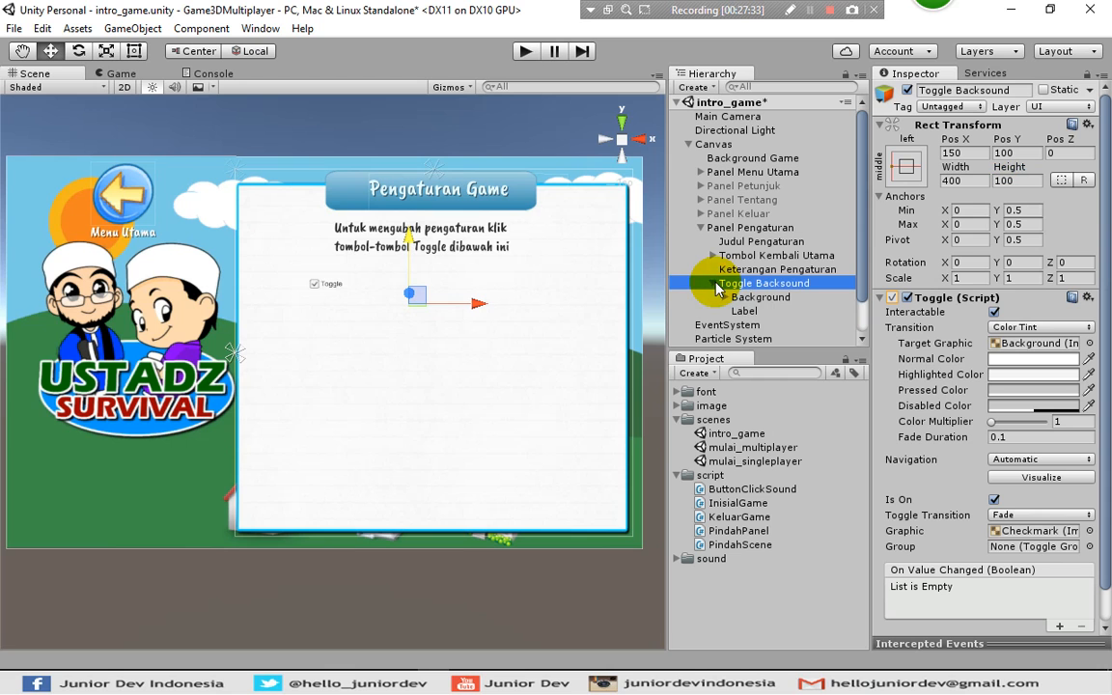
{"action": "left_click", "coordinate": [675, 297]}
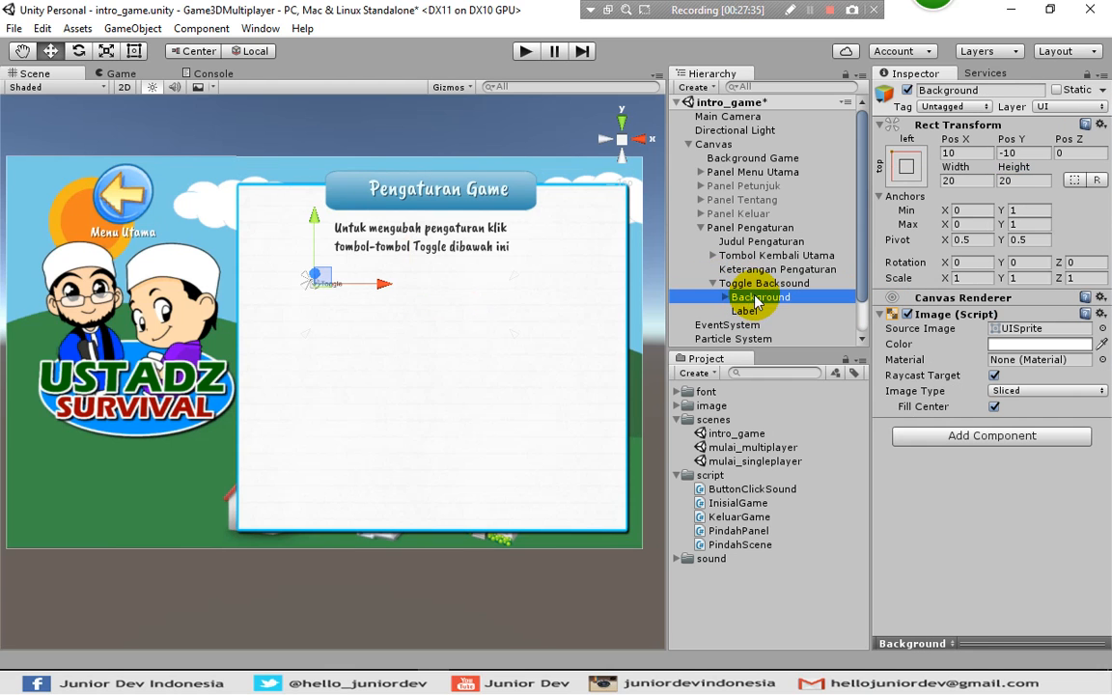
{"action": "left_click", "coordinate": [966, 183]}
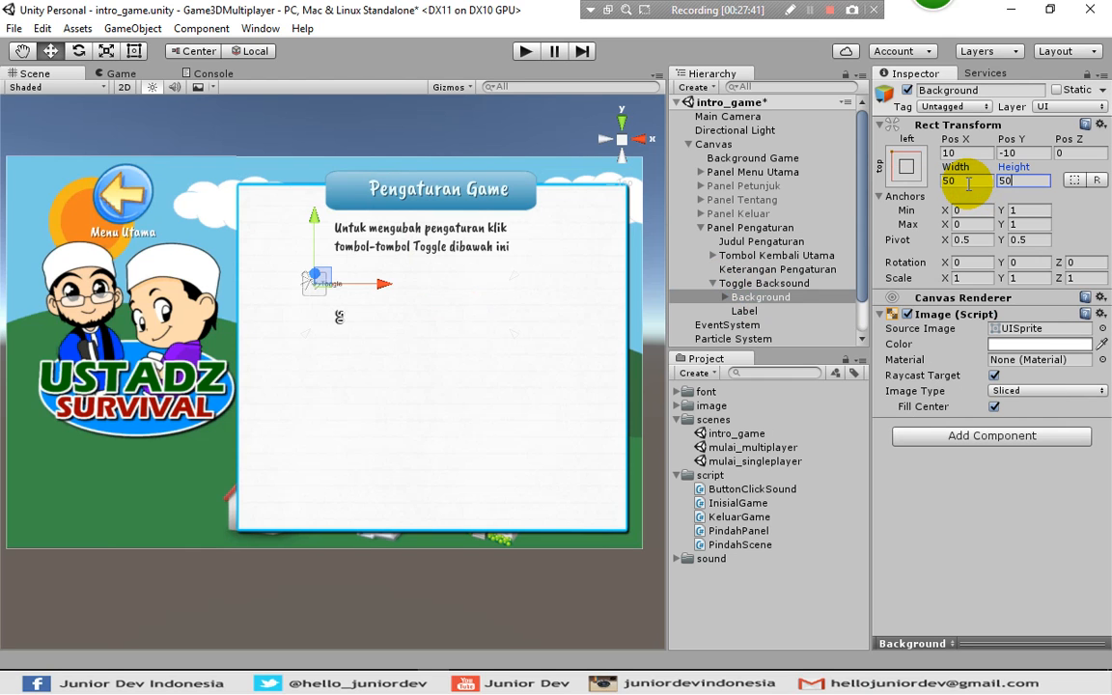
{"action": "type", "text": "50"}
{"action": "key", "text": "Return"}
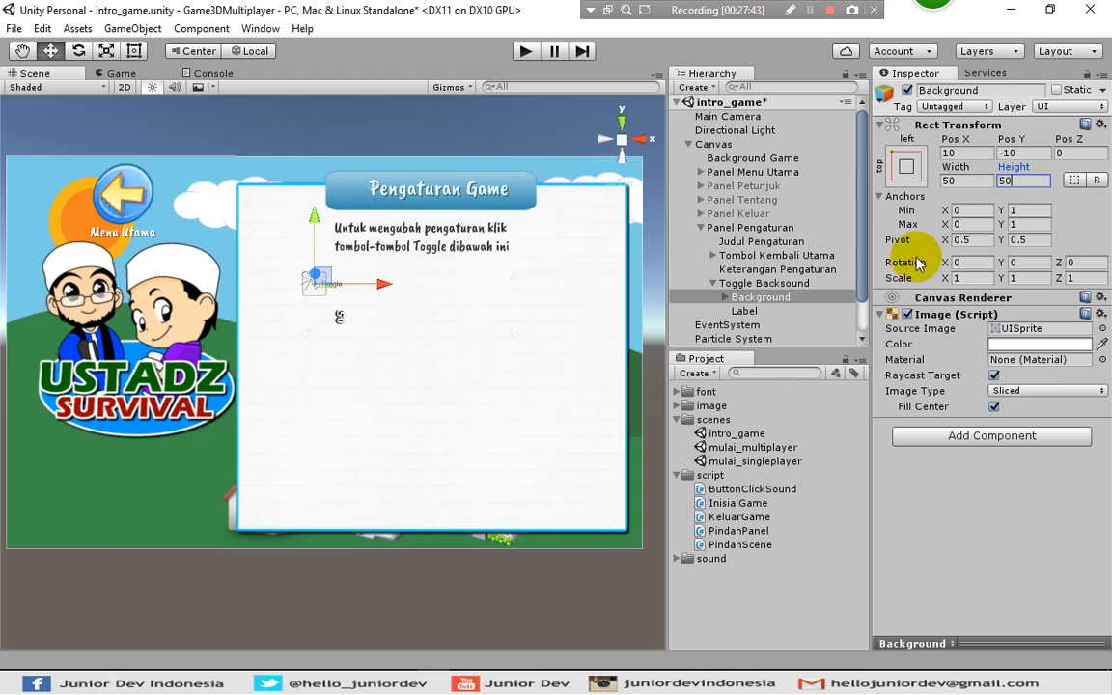
Move Toggle Backsound's Label clear of the checkbox and set its text to "Backsound" at font size 30.
{"action": "left_click", "coordinate": [744, 311]}
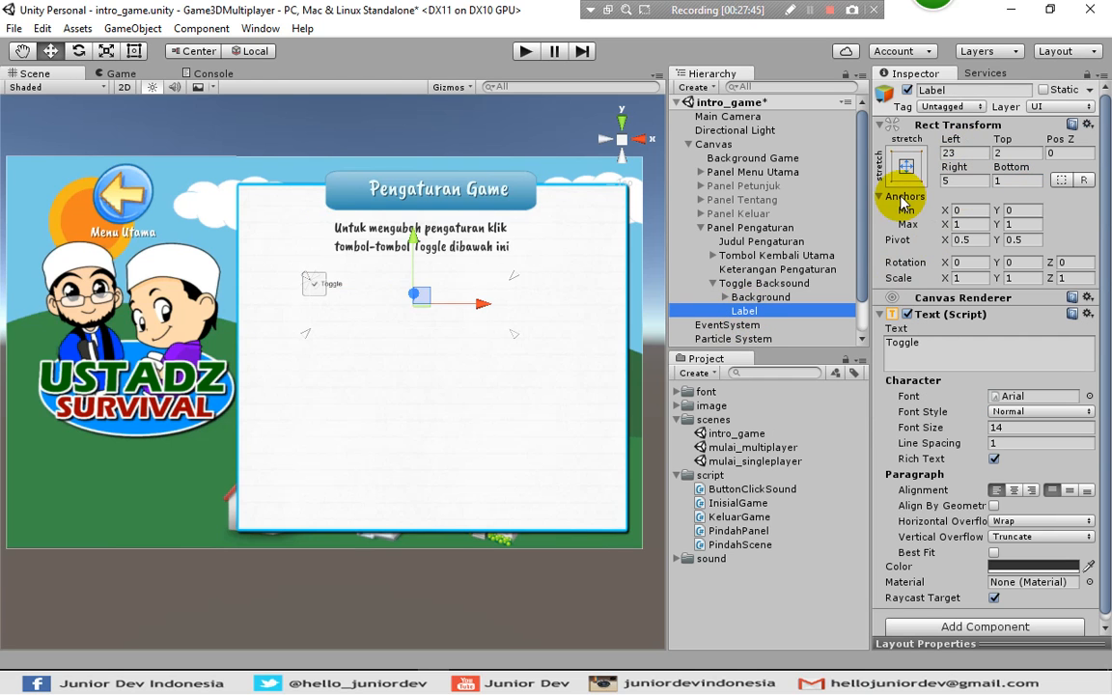
{"action": "left_click_drag", "start_coordinate": [483, 305], "coordinate": [507, 311]}
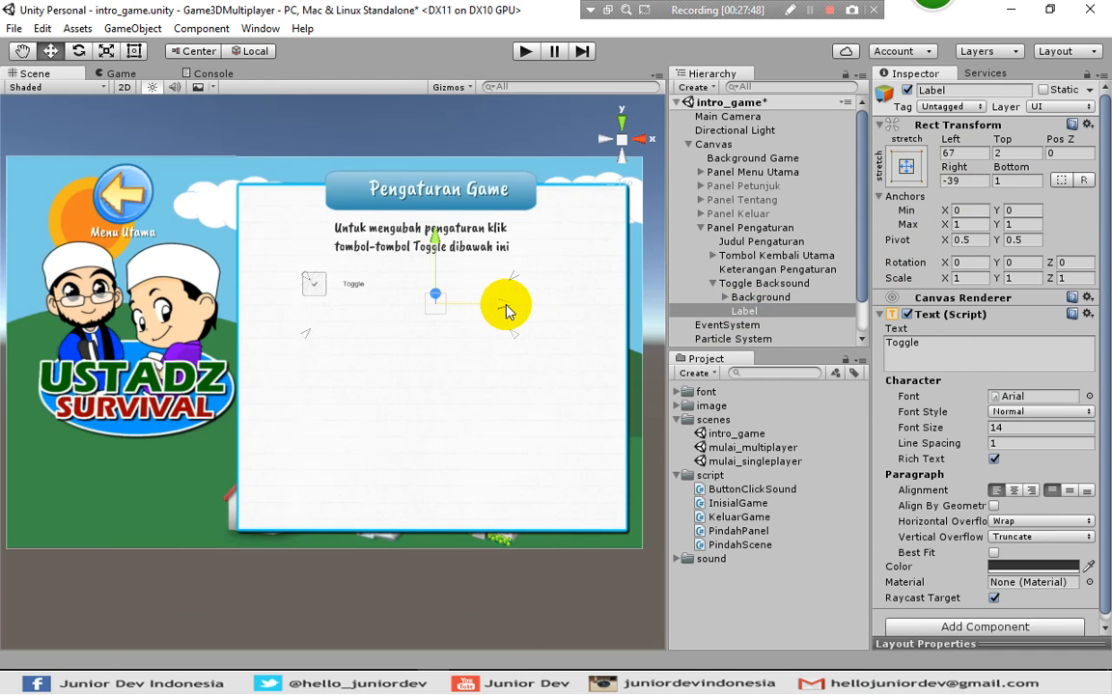
{"action": "left_click", "coordinate": [959, 344]}
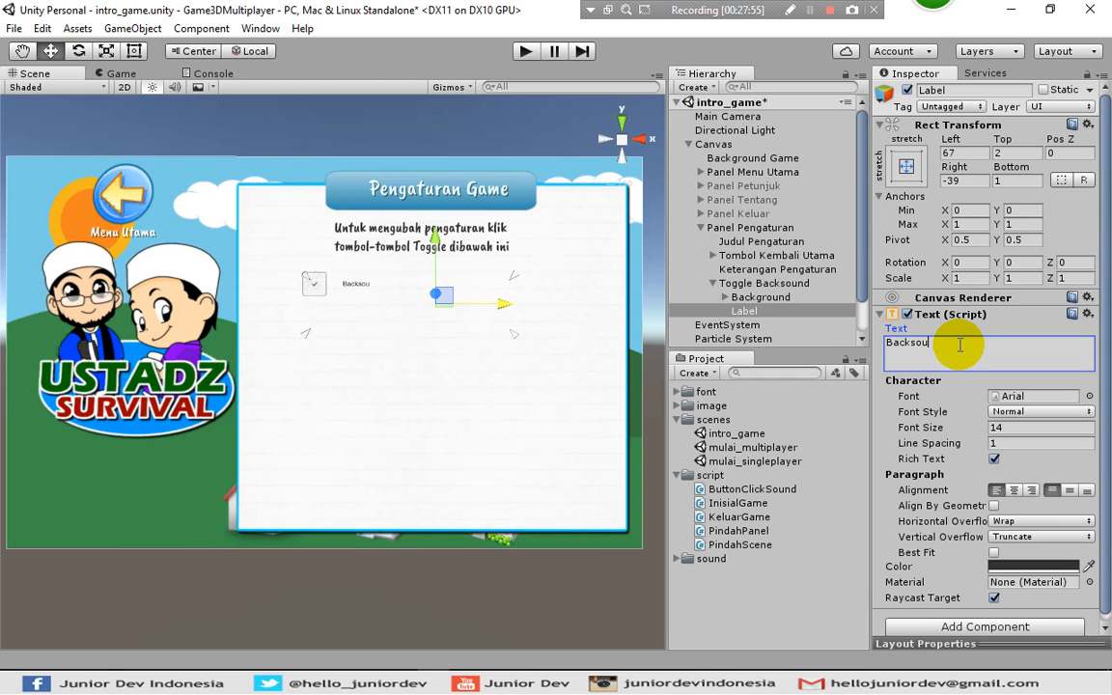
{"action": "left_click", "coordinate": [1010, 427]}
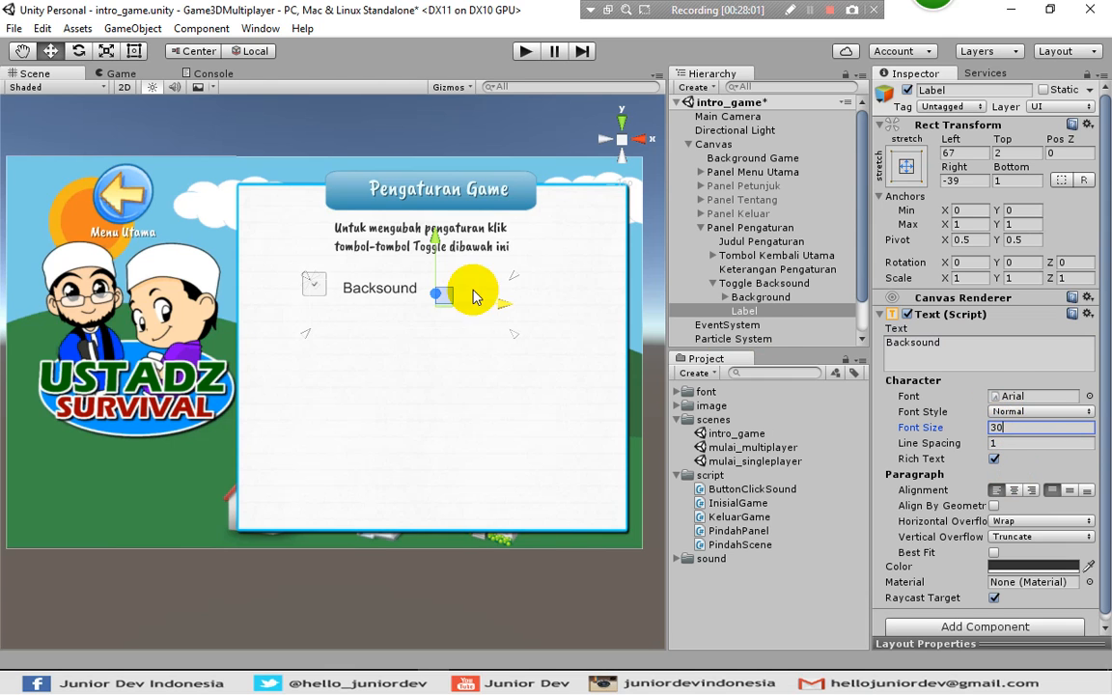
Align the Label with the checkbox by setting its Left offset to 60 and Top offset to -6.
{"action": "left_click_drag", "start_coordinate": [422, 244], "coordinate": [435, 237]}
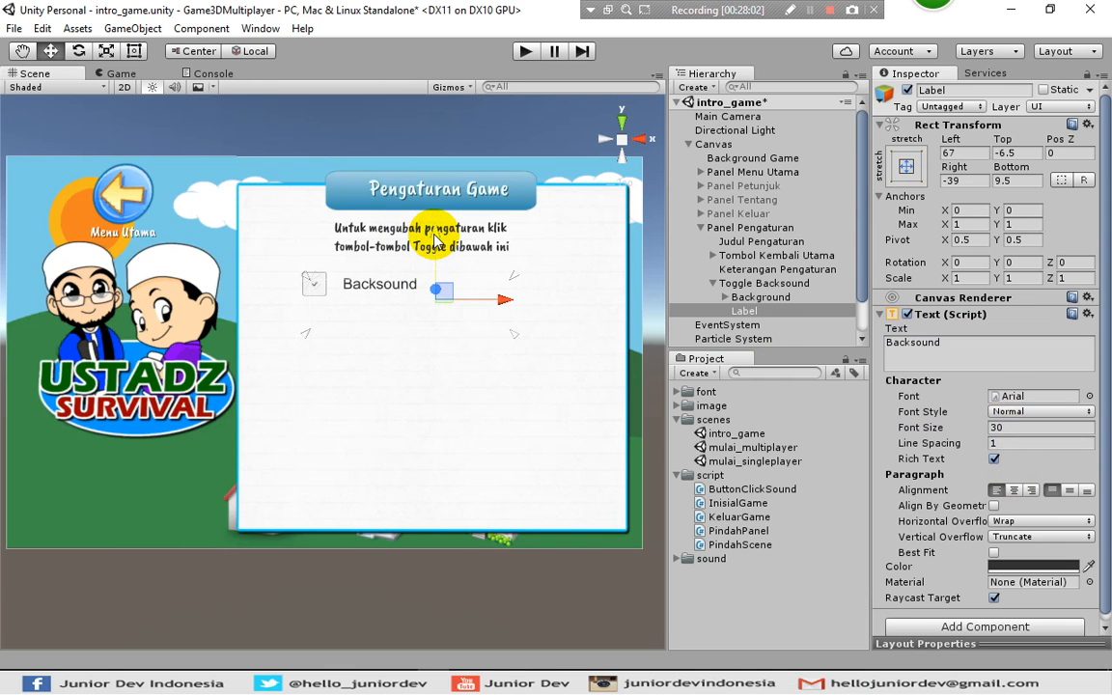
{"action": "left_click_drag", "start_coordinate": [504, 300], "coordinate": [499, 305]}
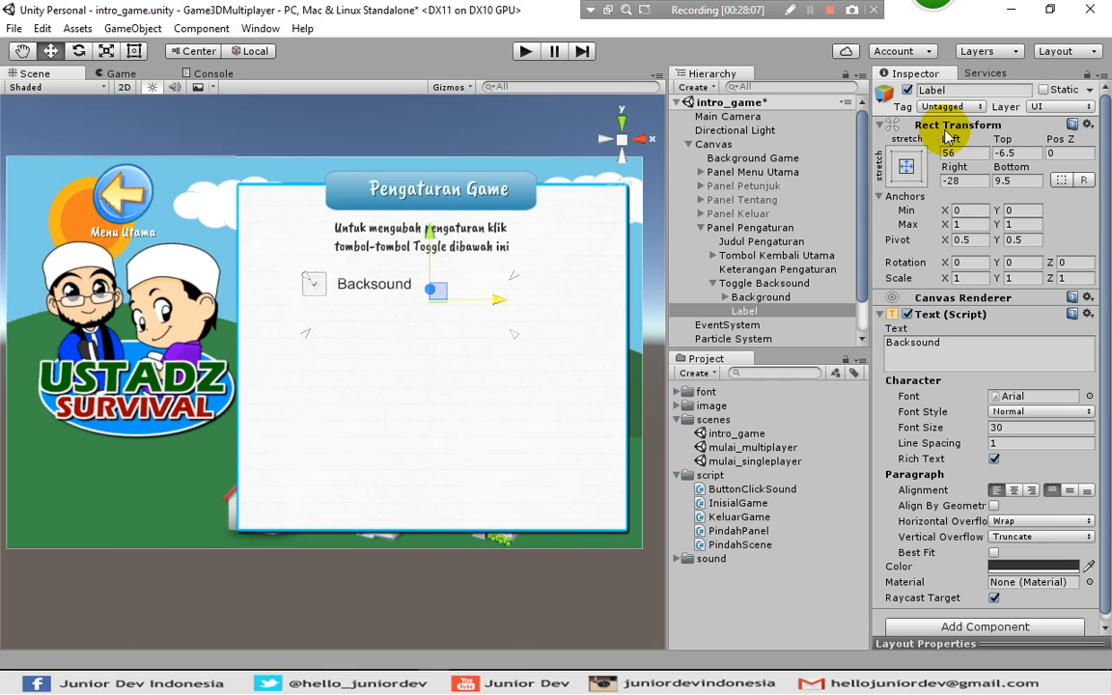
{"action": "type", "text": "60"}
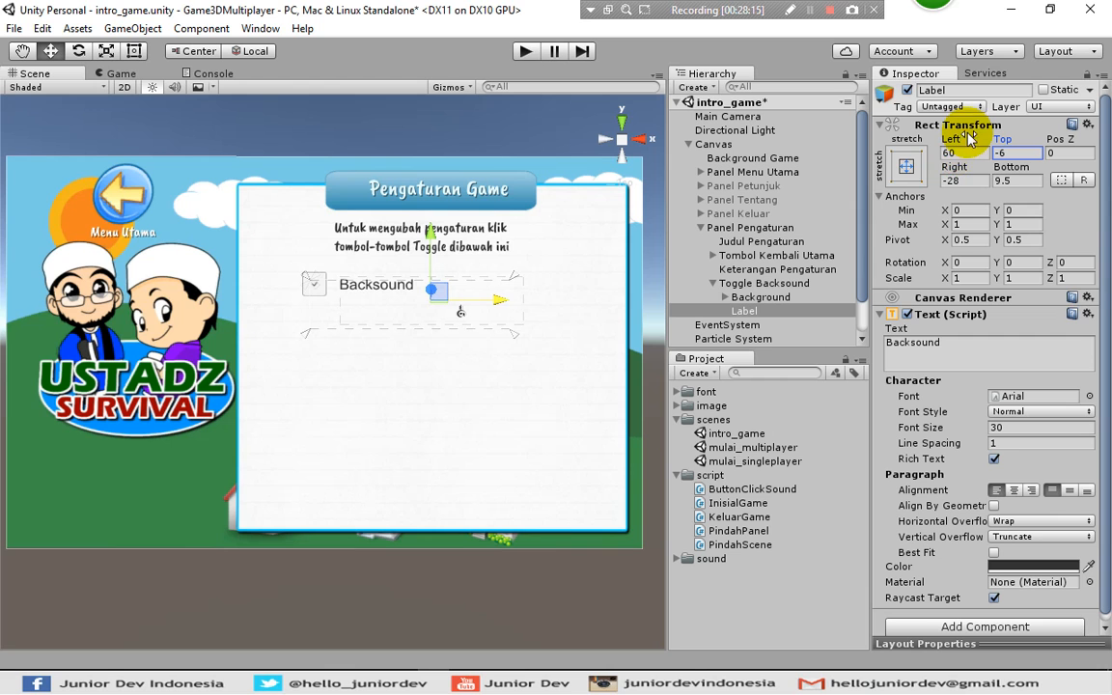
Set the size of the Checkmark inside Toggle Backsound's Background to 50 by 50.
{"action": "left_click", "coordinate": [778, 300]}
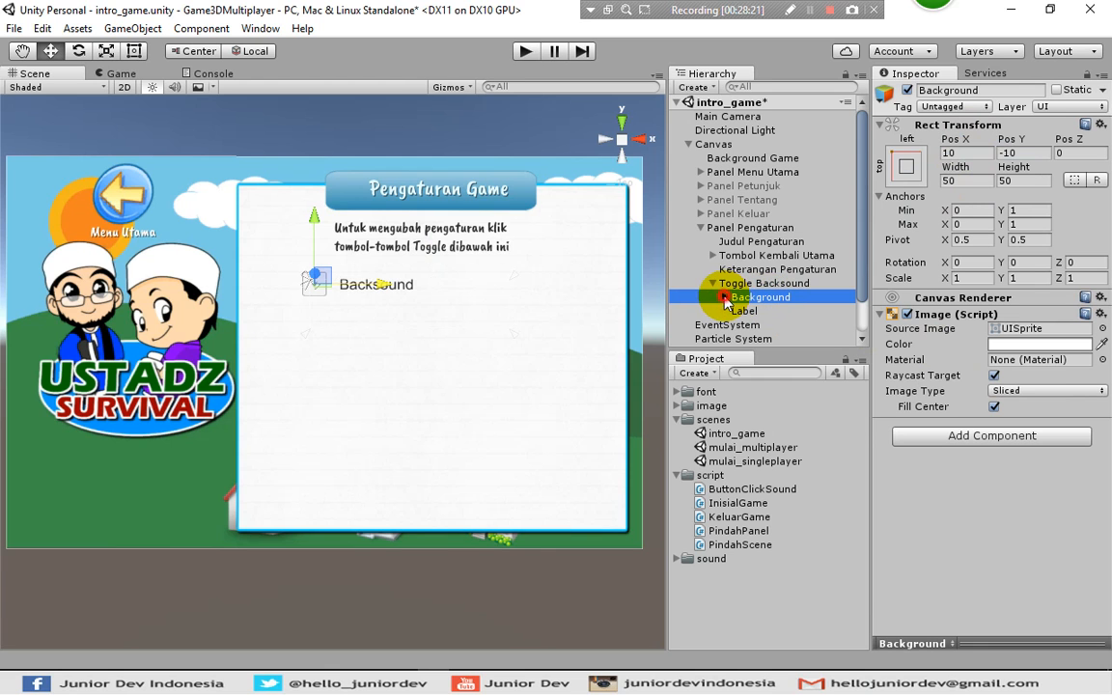
{"action": "left_click", "coordinate": [725, 297]}
{"action": "left_click", "coordinate": [762, 311]}
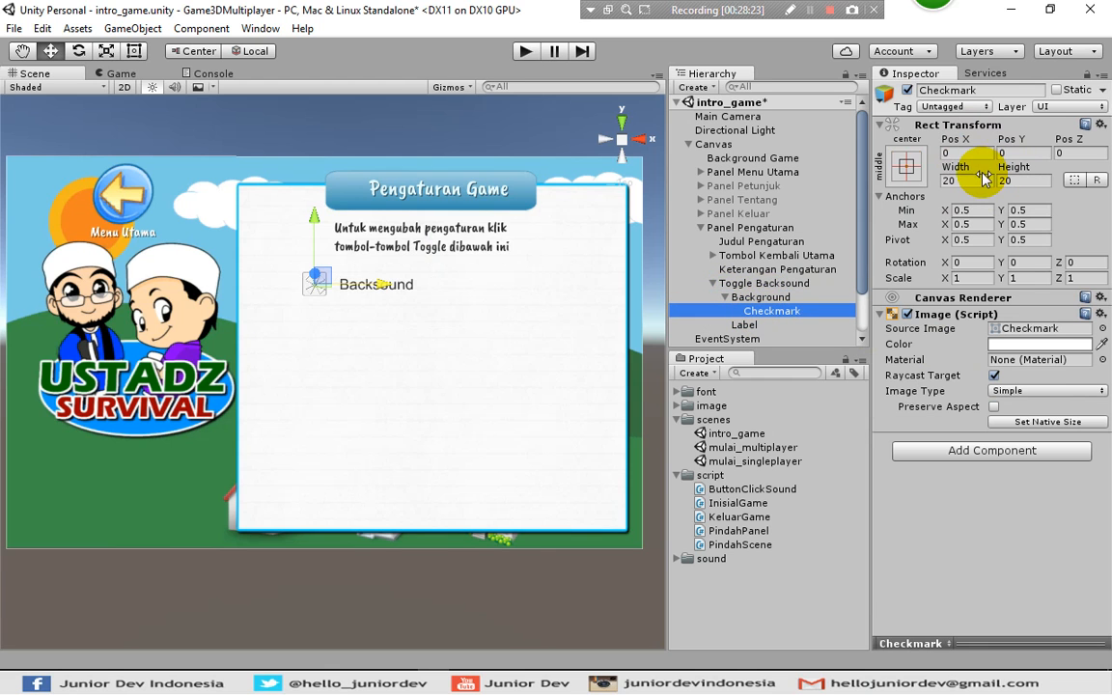
{"action": "left_click", "coordinate": [970, 181]}
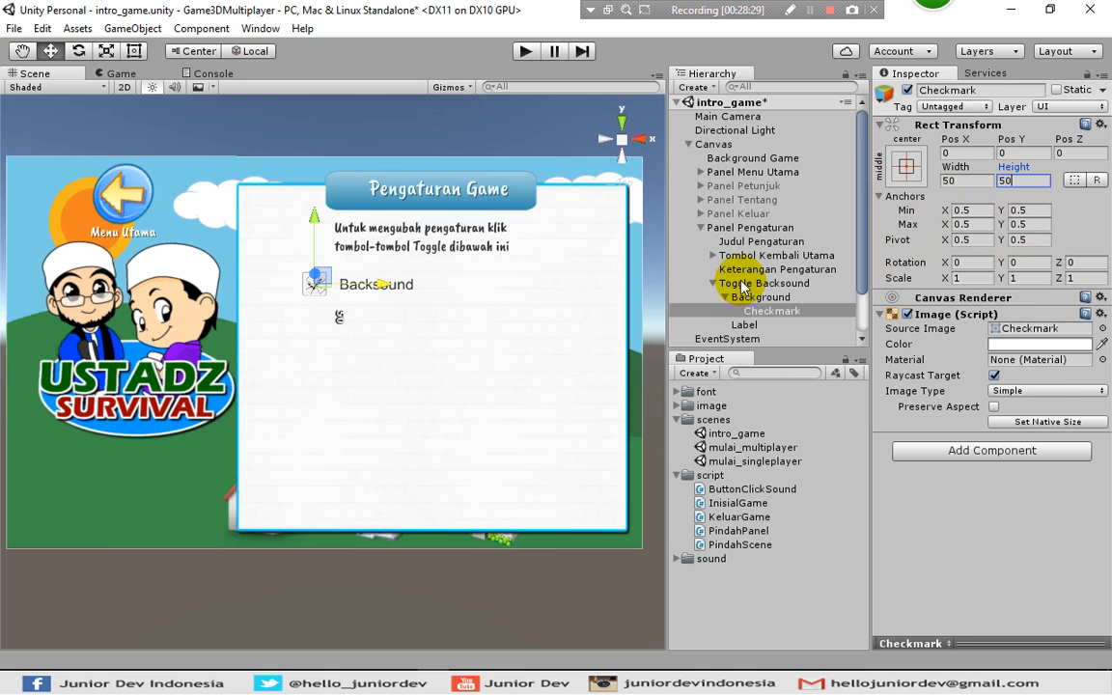
Shift Toggle Backsound sideways under the instruction text by setting its Pos X to 210.
{"action": "left_click", "coordinate": [729, 284]}
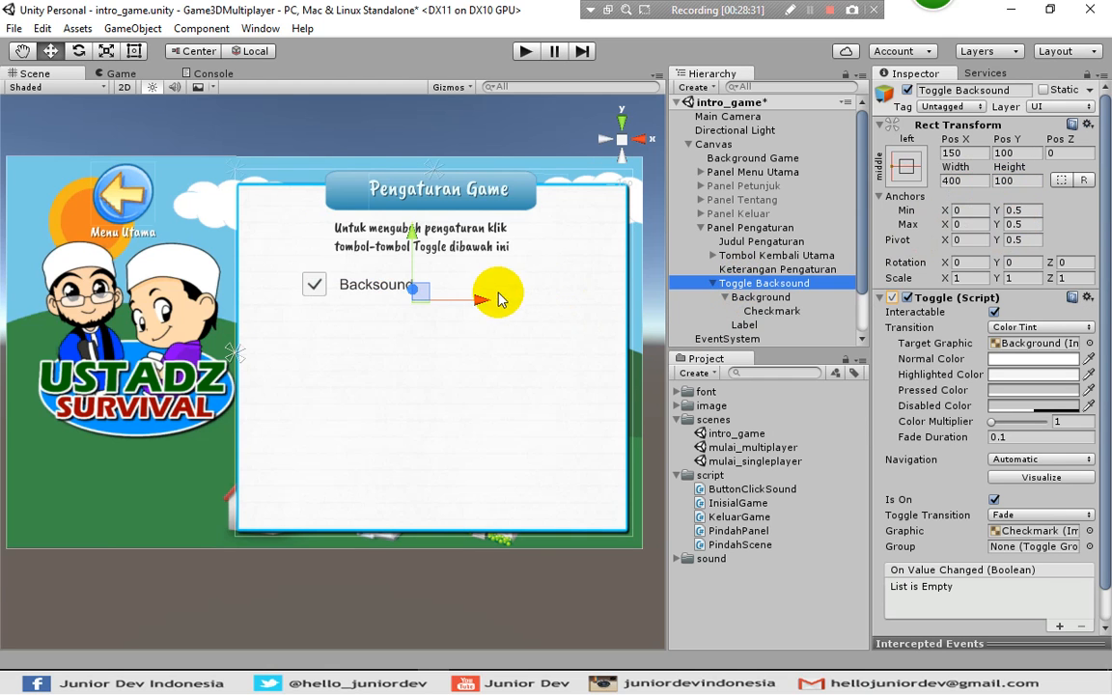
{"action": "left_click_drag", "start_coordinate": [474, 297], "coordinate": [507, 300]}
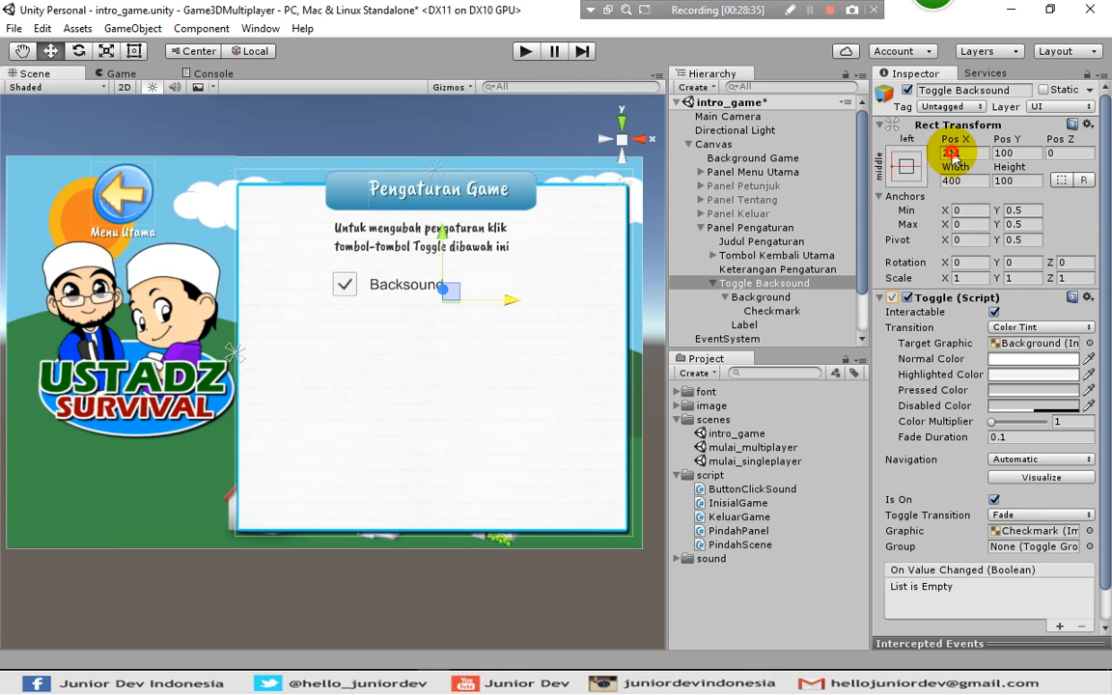
{"action": "type", "text": "1"}
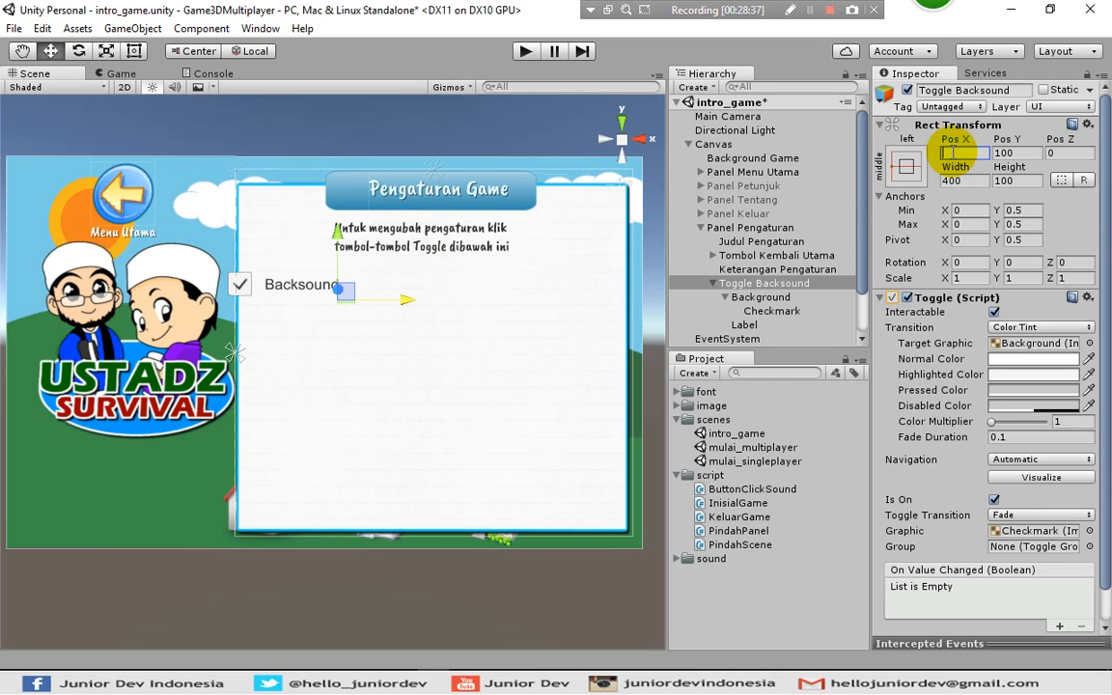
{"action": "type", "text": "10"}
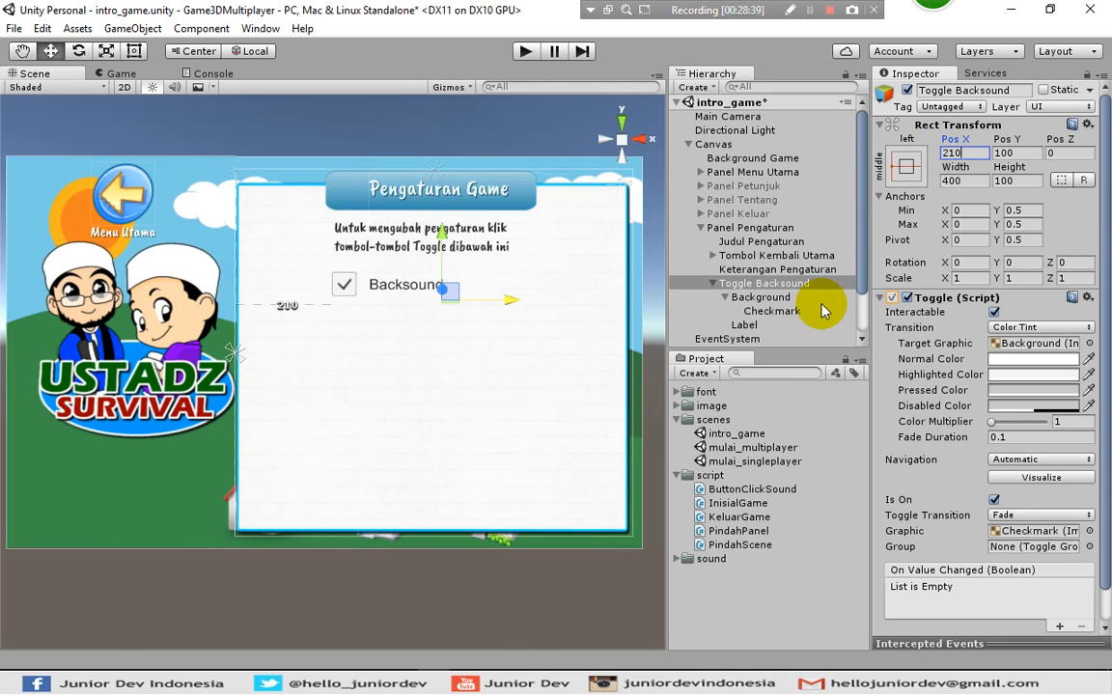
Duplicate Toggle Backsound inside Panel Pengaturan and rename the copy to "Toggle Fullscreen".
{"action": "left_click", "coordinate": [714, 284]}
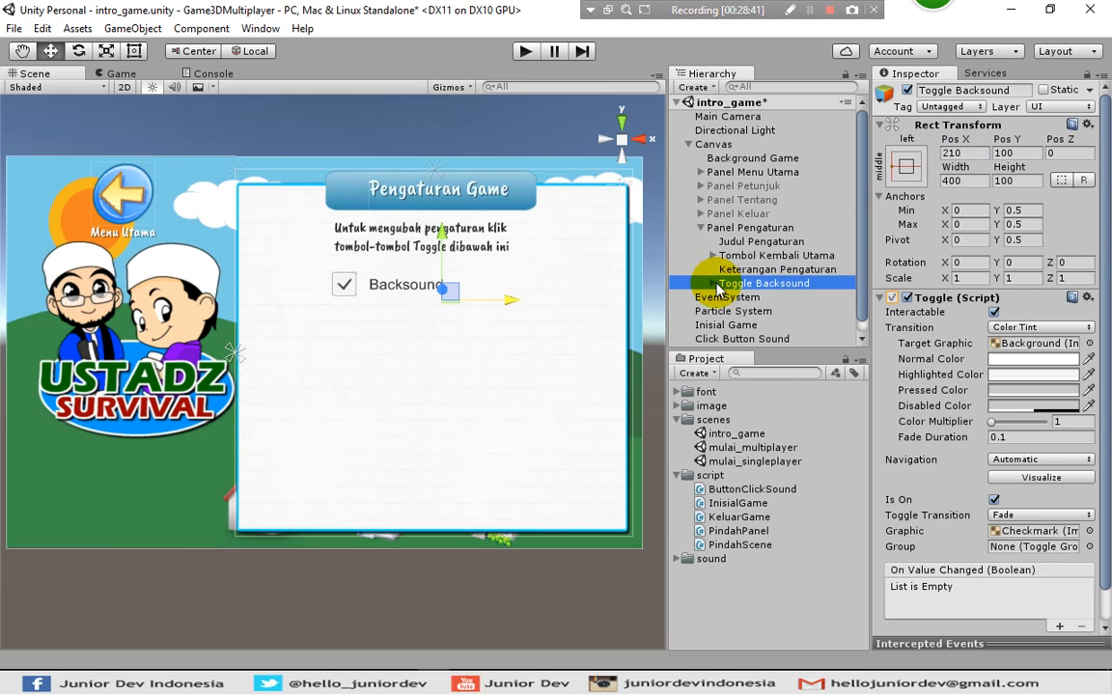
{"action": "left_click", "coordinate": [775, 270]}
{"action": "left_click", "coordinate": [764, 283]}
{"action": "right_click", "coordinate": [763, 284]}
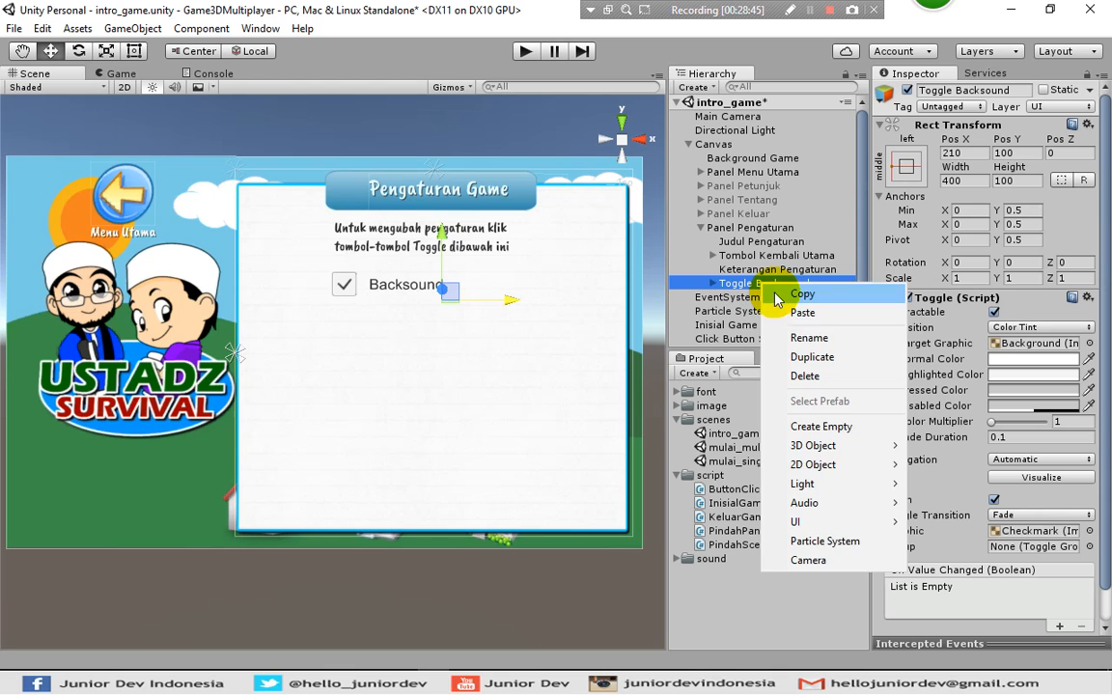
{"action": "left_click", "coordinate": [807, 356]}
{"action": "left_click", "coordinate": [776, 299]}
{"action": "left_click", "coordinate": [775, 296]}
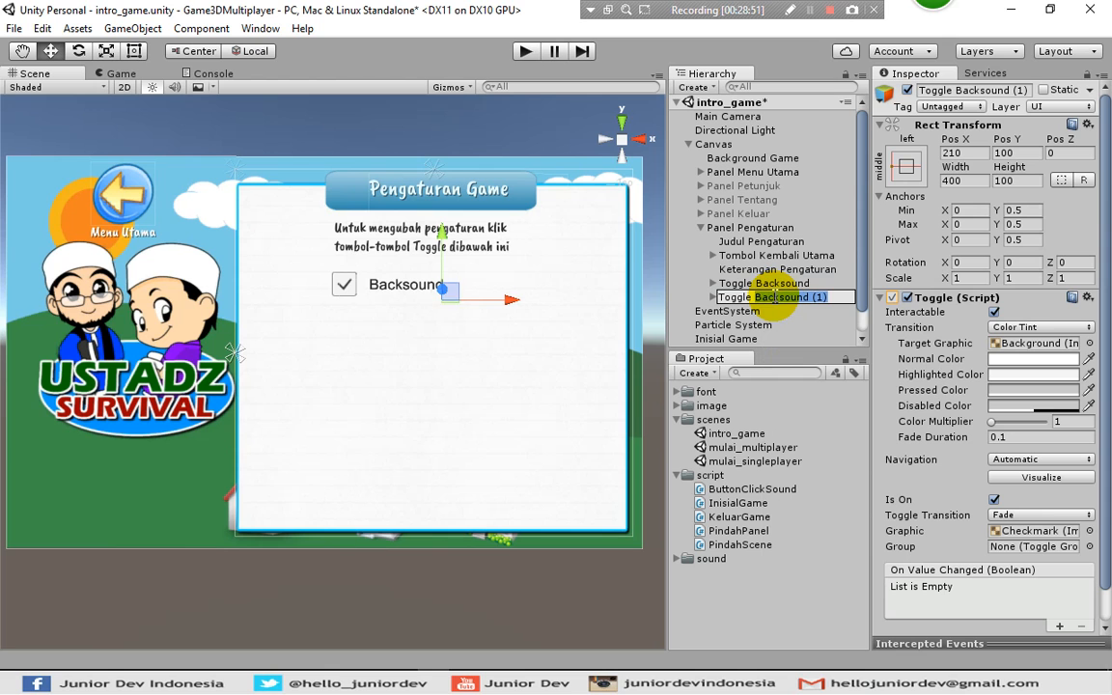
{"action": "type", "text": "Fullscreen"}
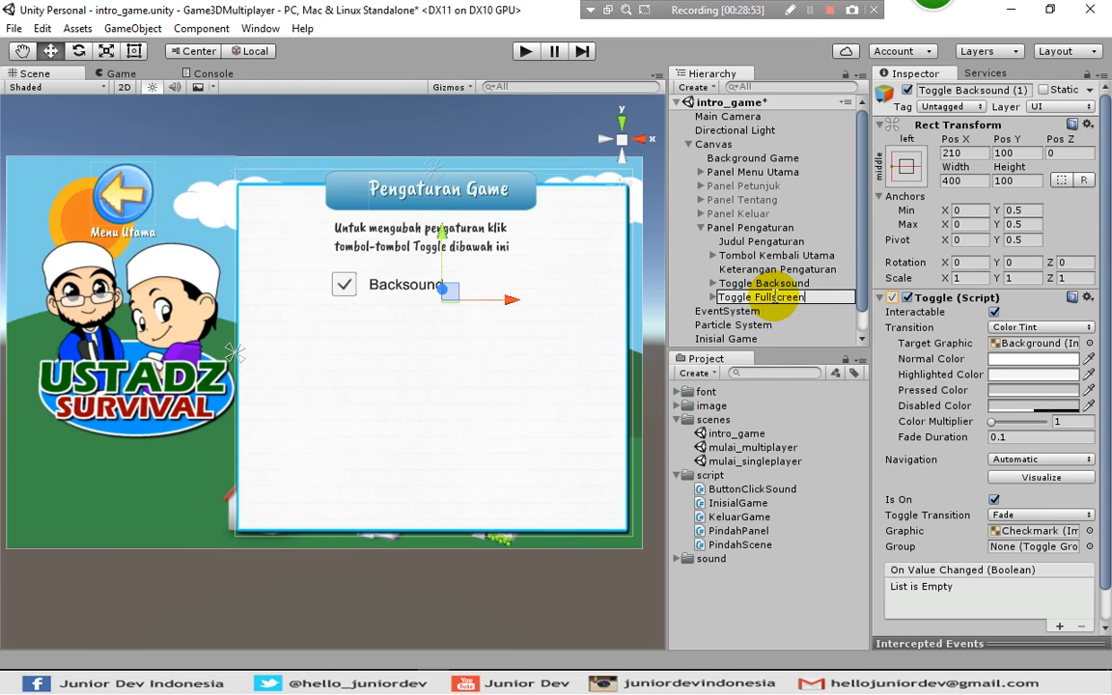
{"action": "key", "text": "Return"}
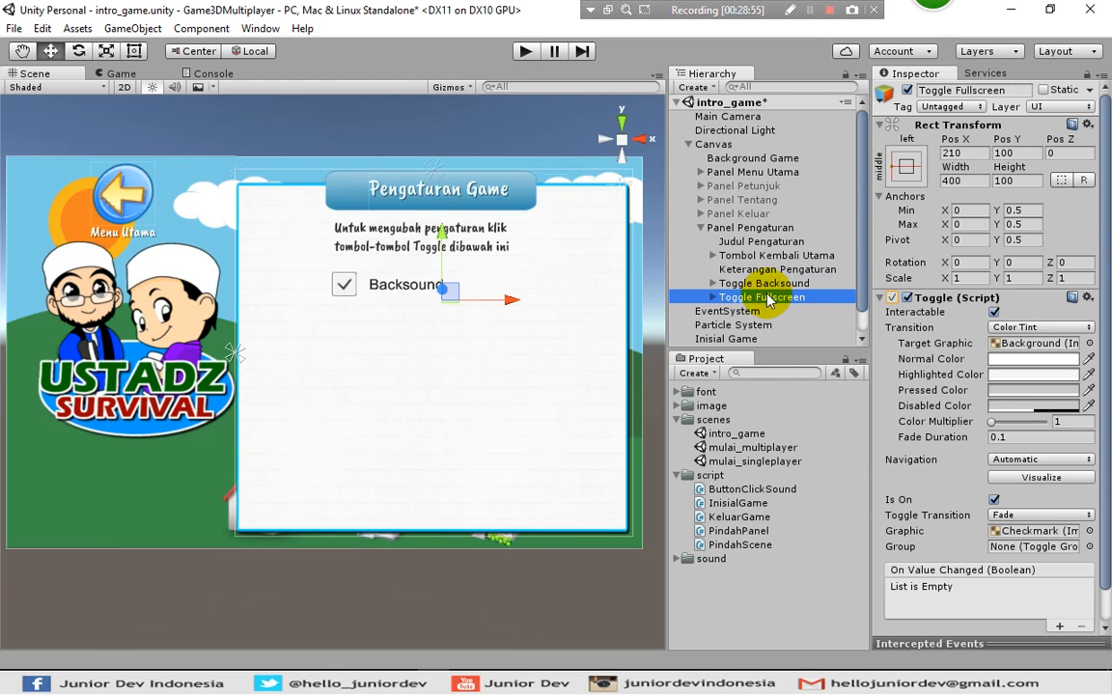
Move Toggle Fullscreen below the Backsound toggle to a Pos Y of about -1 and set its Label text to "Fullscreen".
{"action": "left_click_drag", "start_coordinate": [441, 235], "coordinate": [444, 290]}
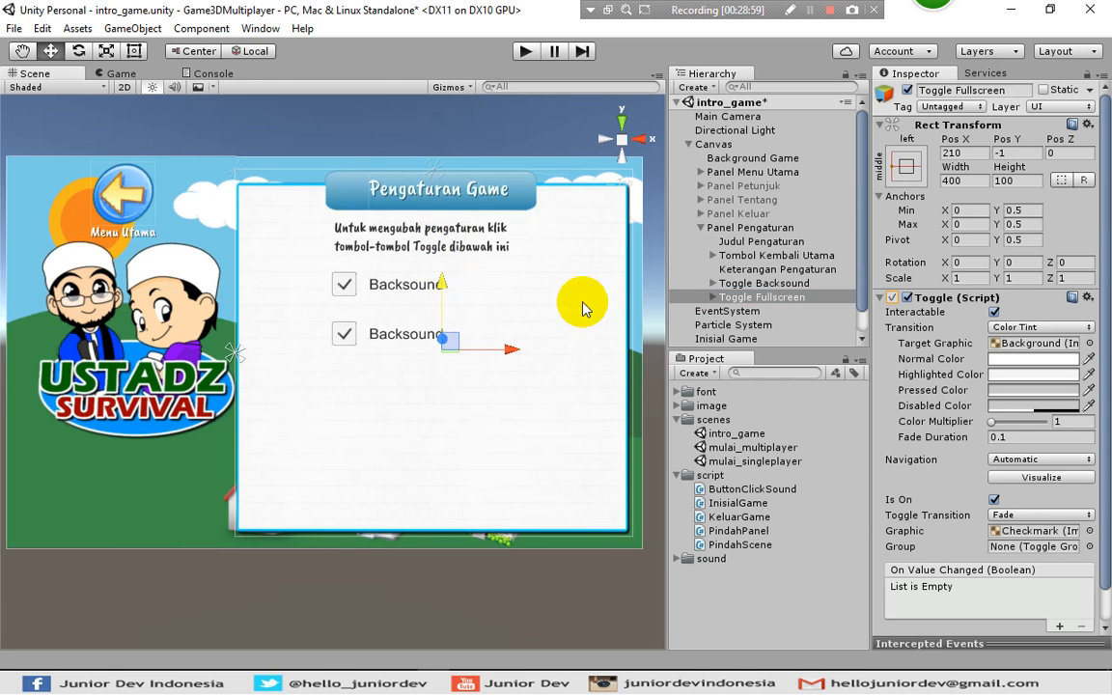
{"action": "left_click", "coordinate": [713, 298]}
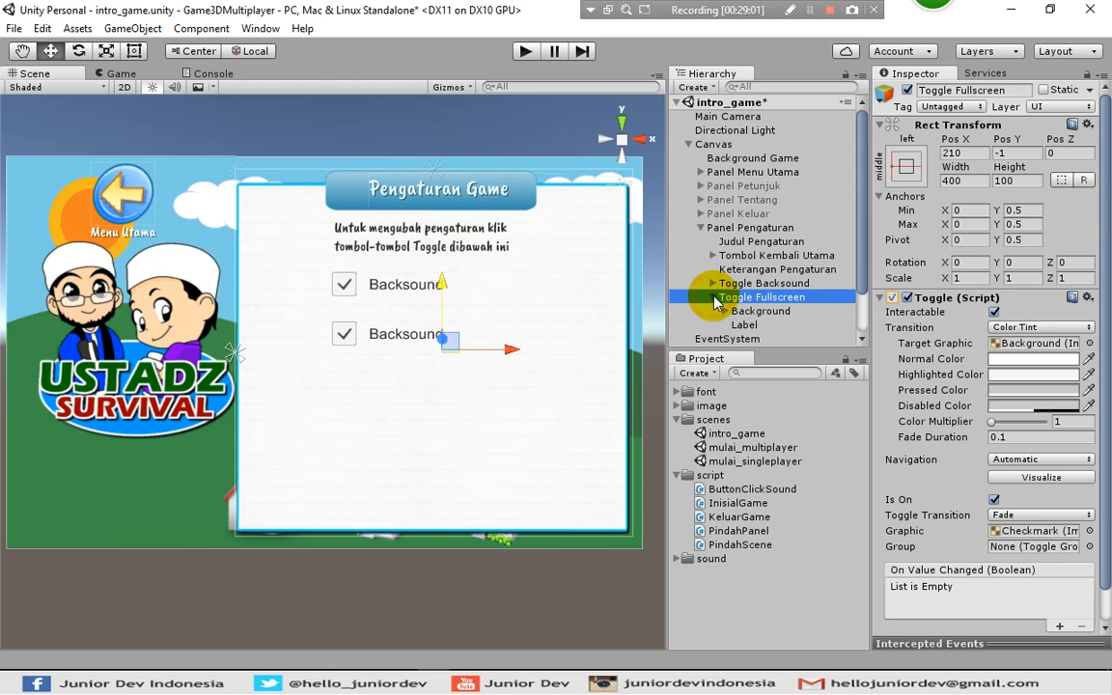
{"action": "left_click", "coordinate": [743, 325]}
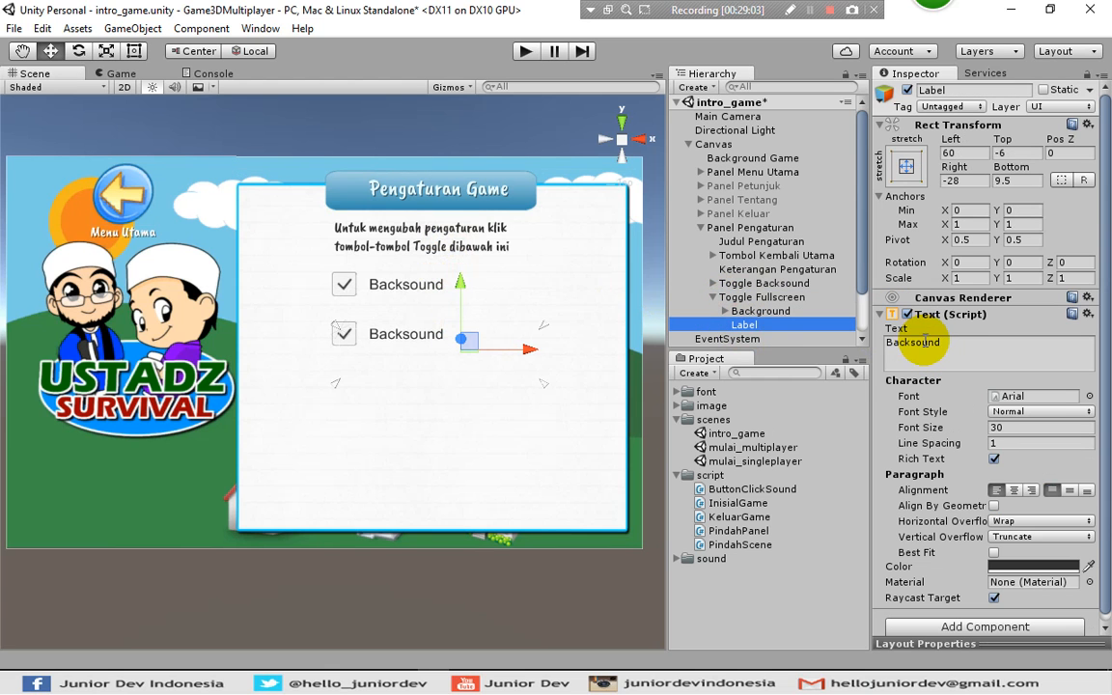
{"action": "left_click", "coordinate": [922, 343]}
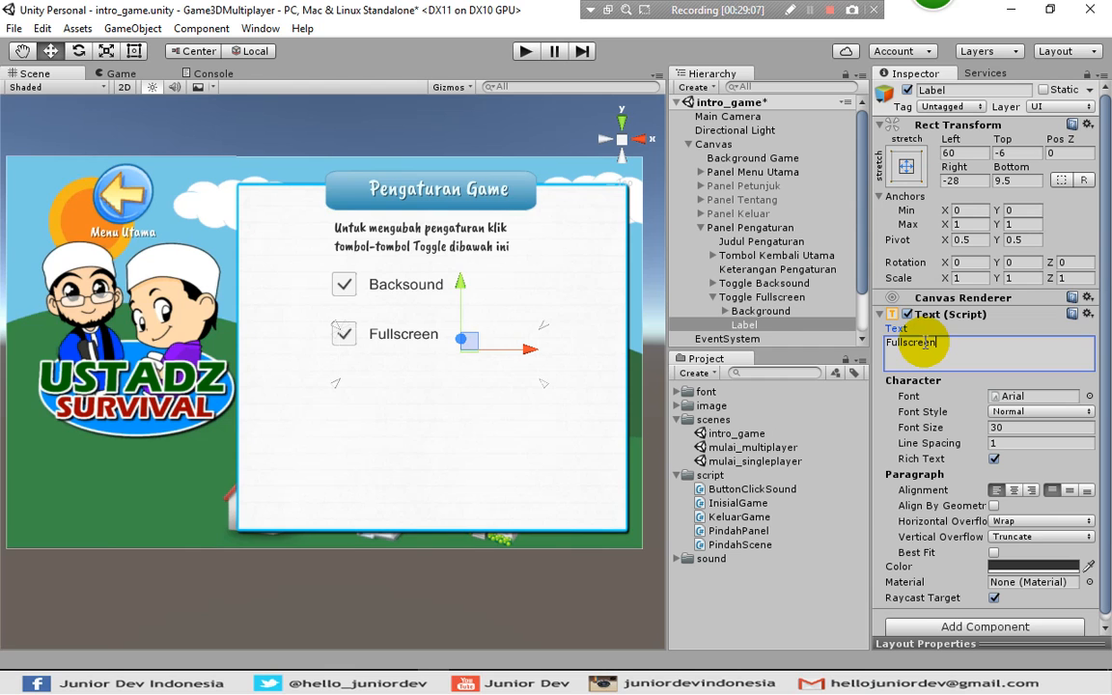
{"action": "left_click", "coordinate": [712, 298]}
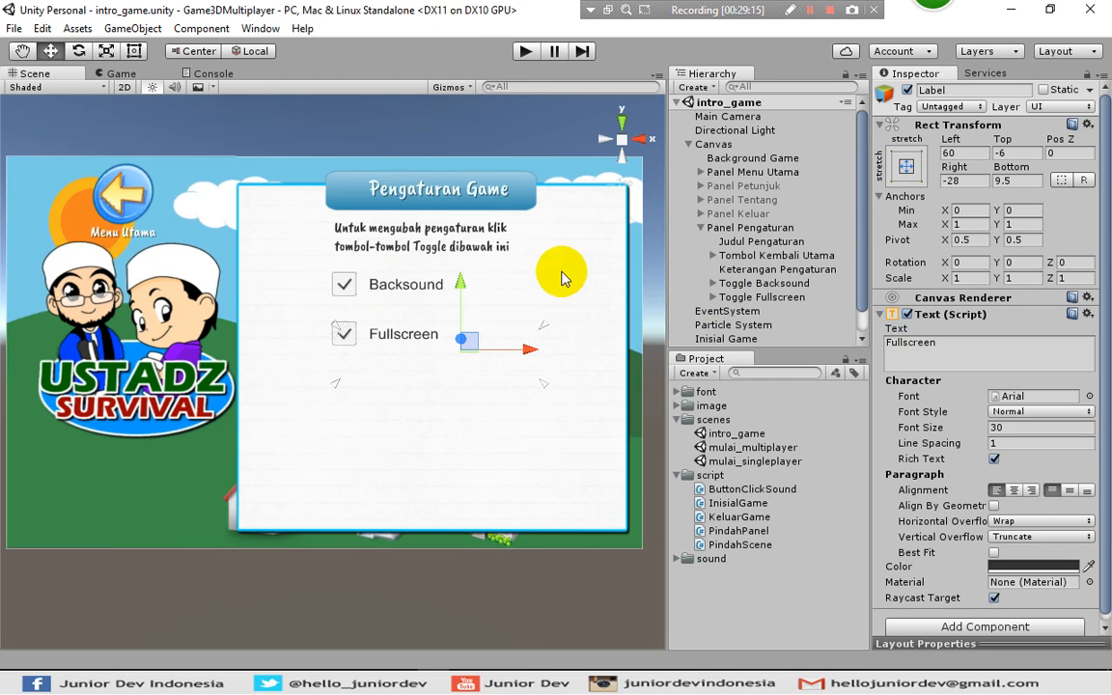
Deactivate Panel Pengaturan and add the Pindah Panel script to Tombol Pengaturan in Panel Menu Utama.
{"action": "left_click", "coordinate": [750, 232]}
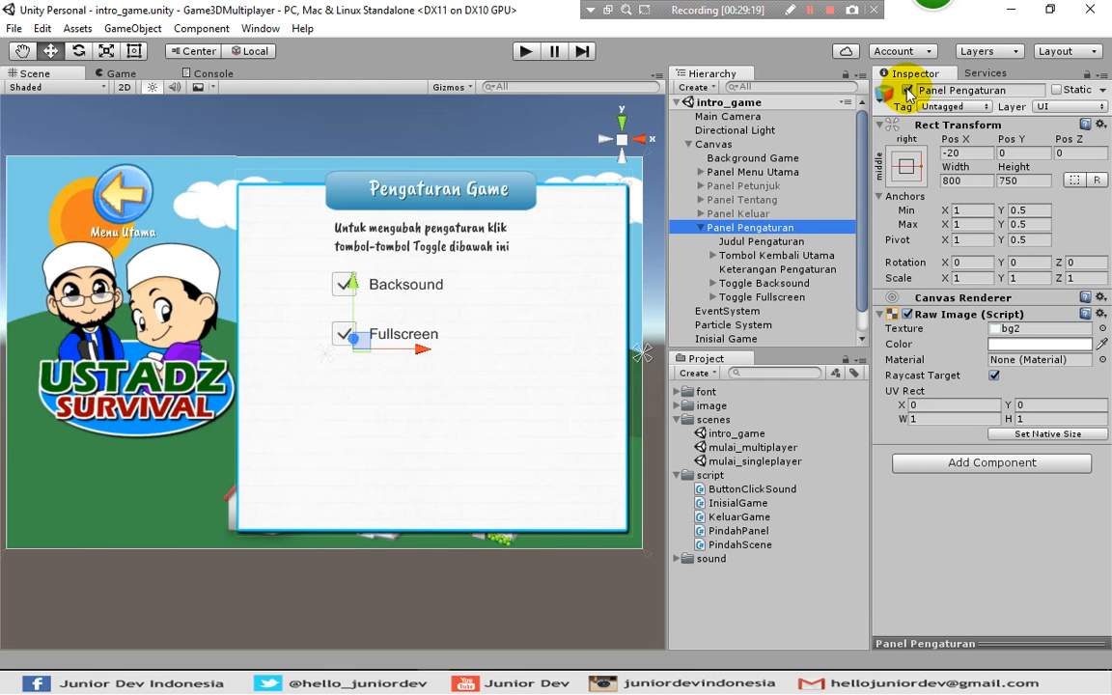
{"action": "left_click", "coordinate": [908, 91]}
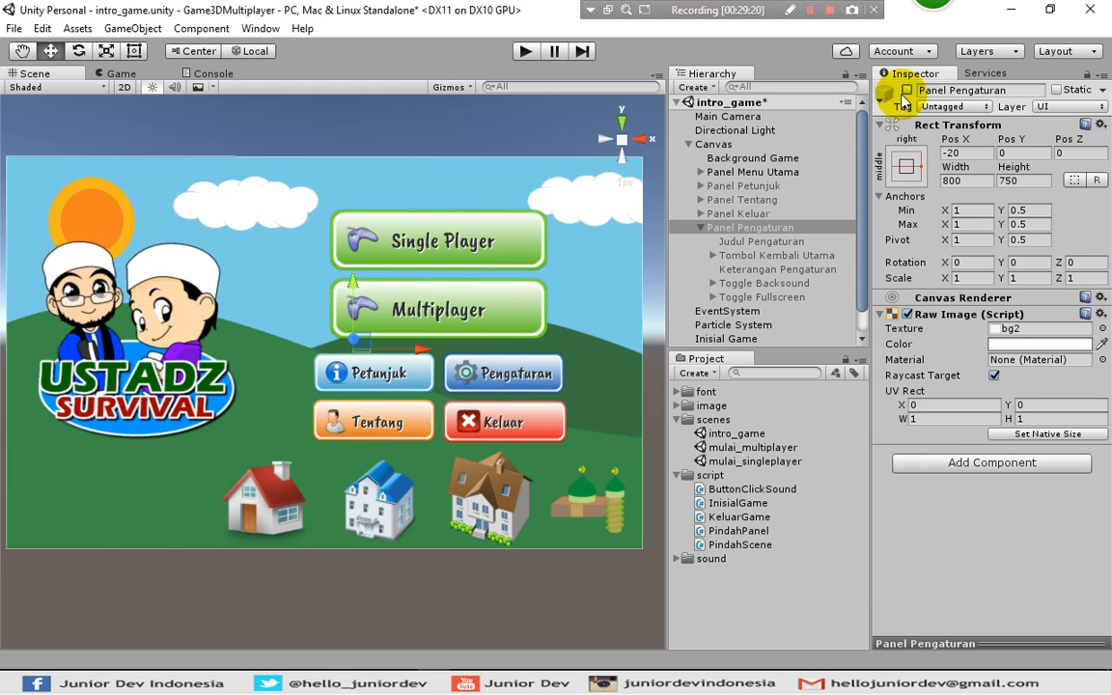
{"action": "left_click", "coordinate": [704, 171]}
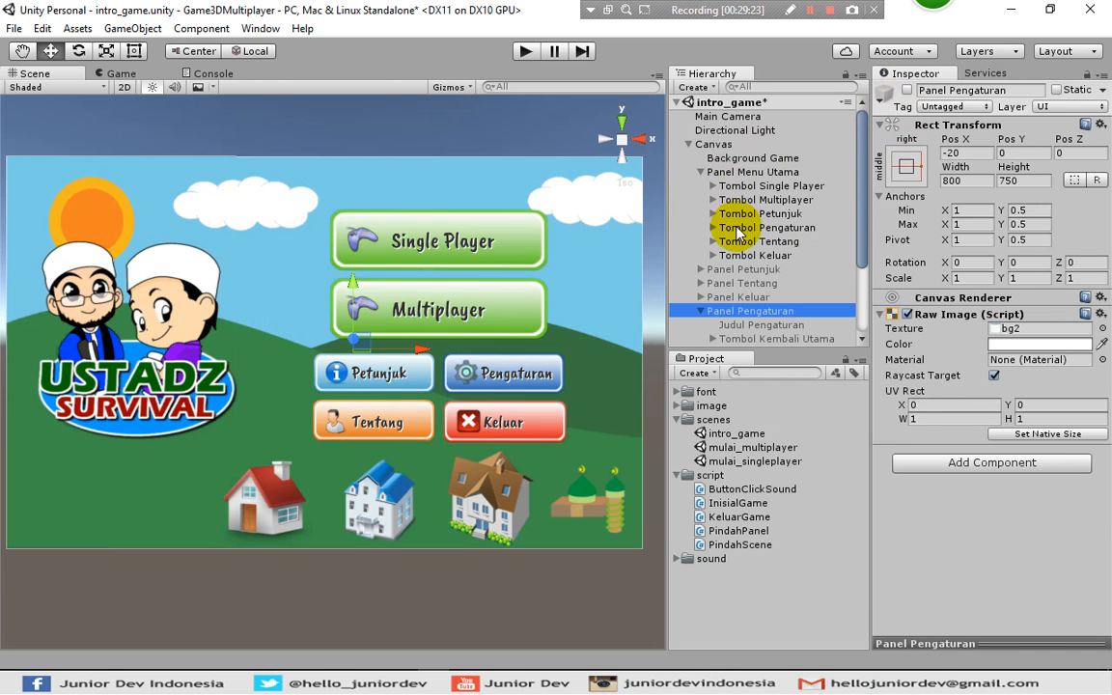
{"action": "left_click", "coordinate": [737, 228]}
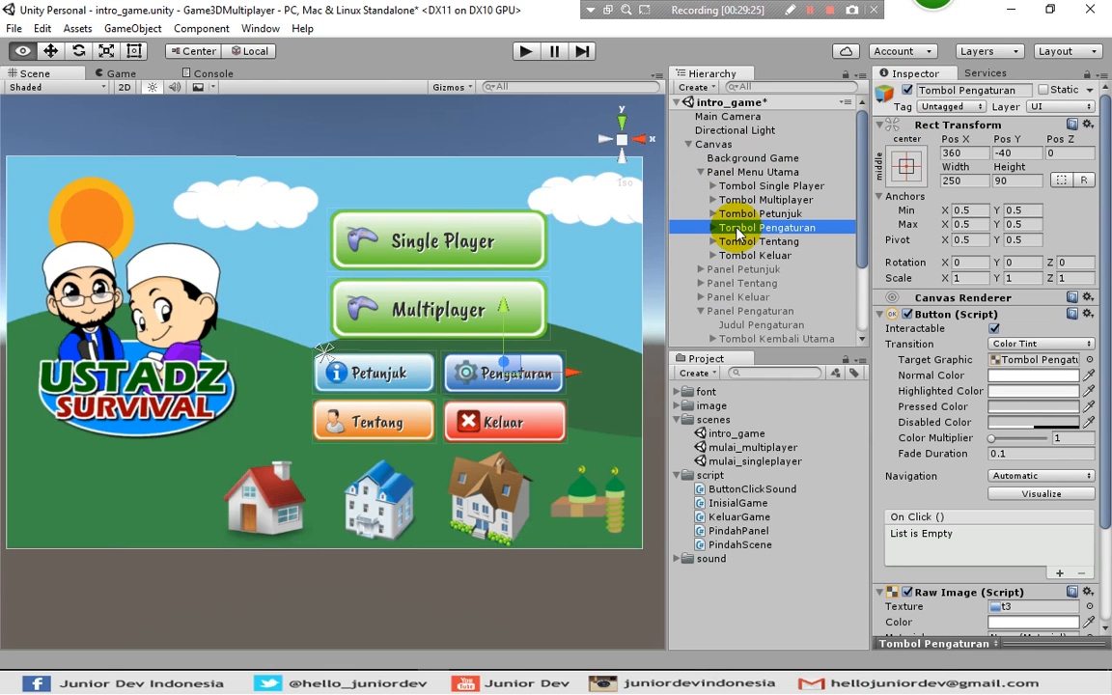
{"action": "scroll", "coordinate": [1081, 329], "scroll_direction": "down", "scroll_amount": 3}
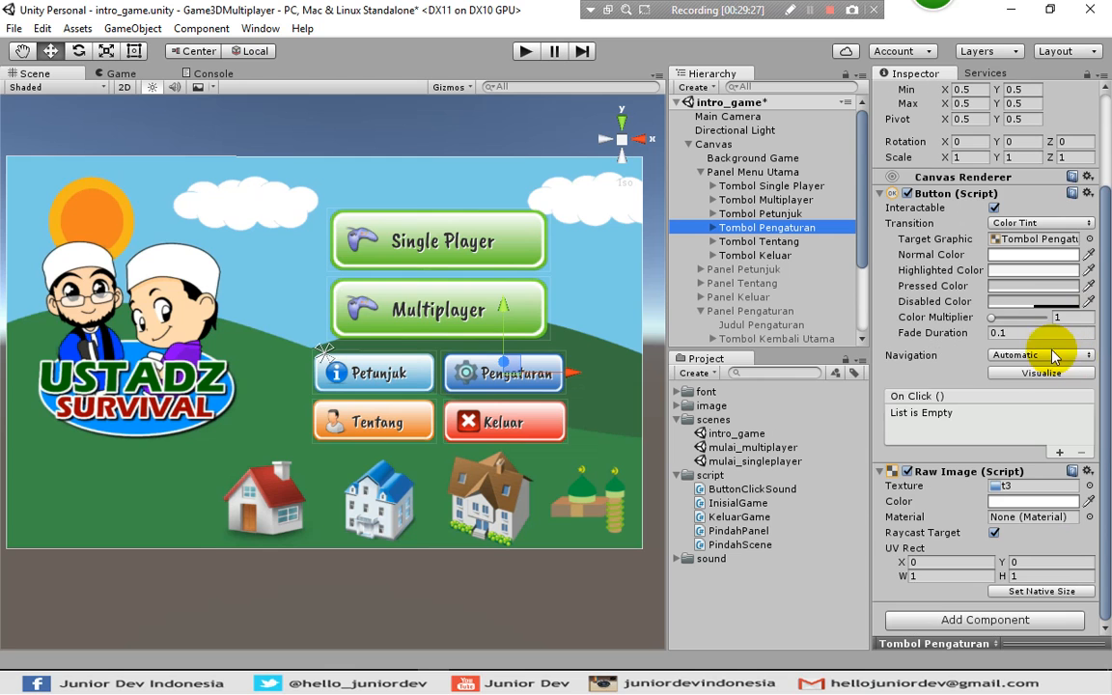
{"action": "left_click", "coordinate": [971, 620]}
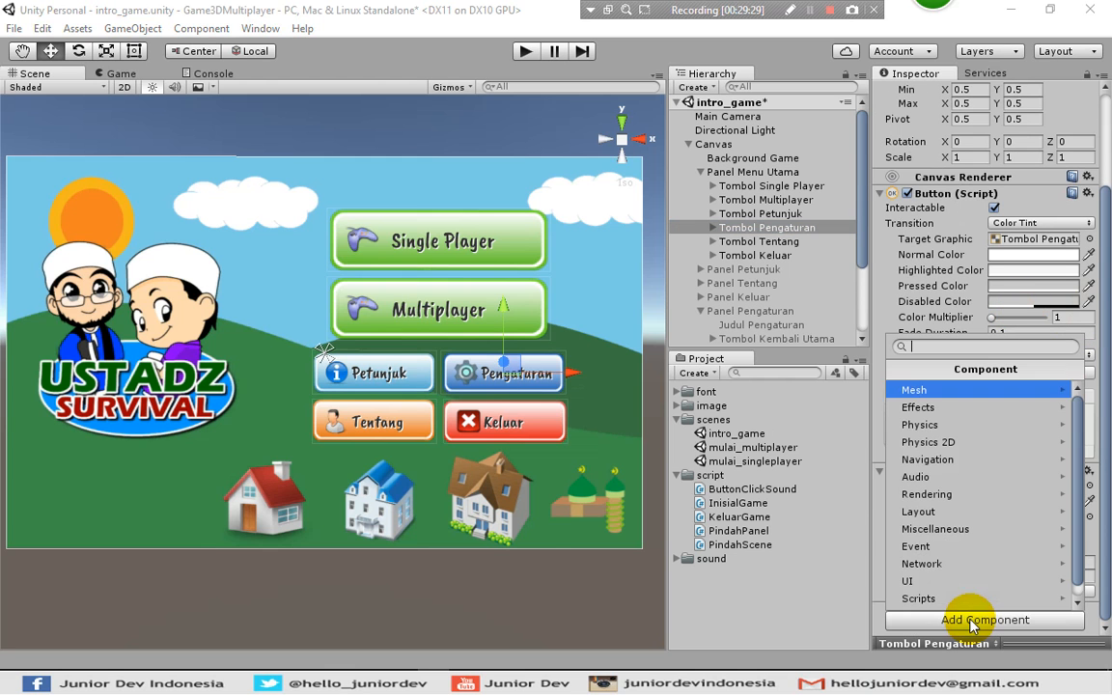
{"action": "left_click", "coordinate": [929, 587]}
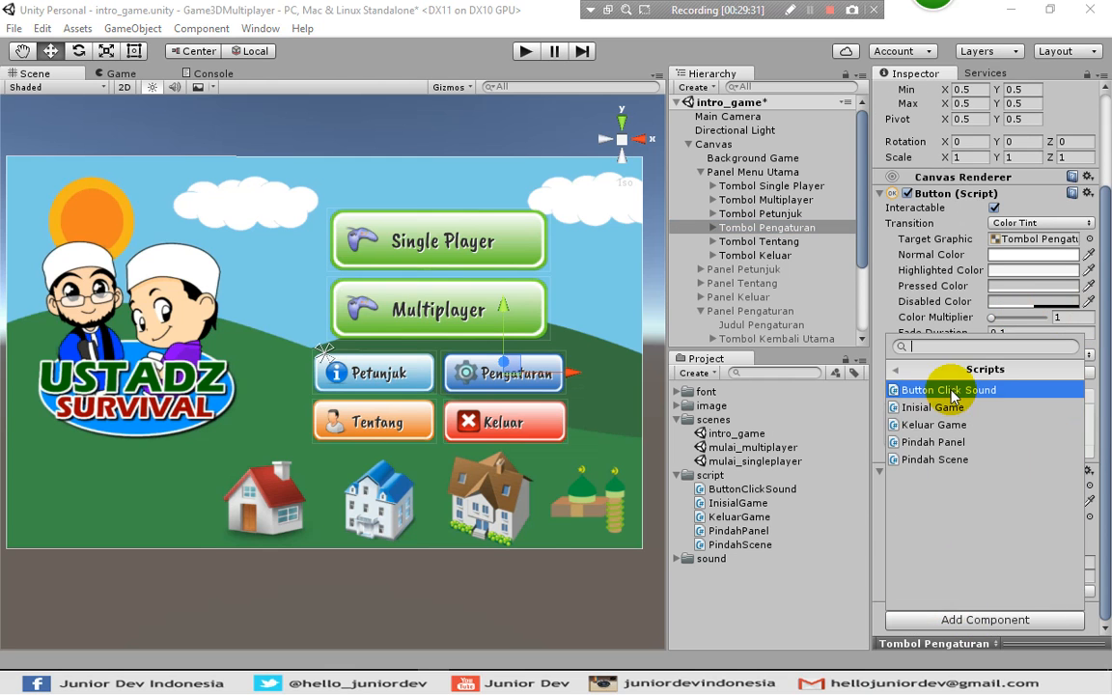
{"action": "left_click", "coordinate": [929, 442]}
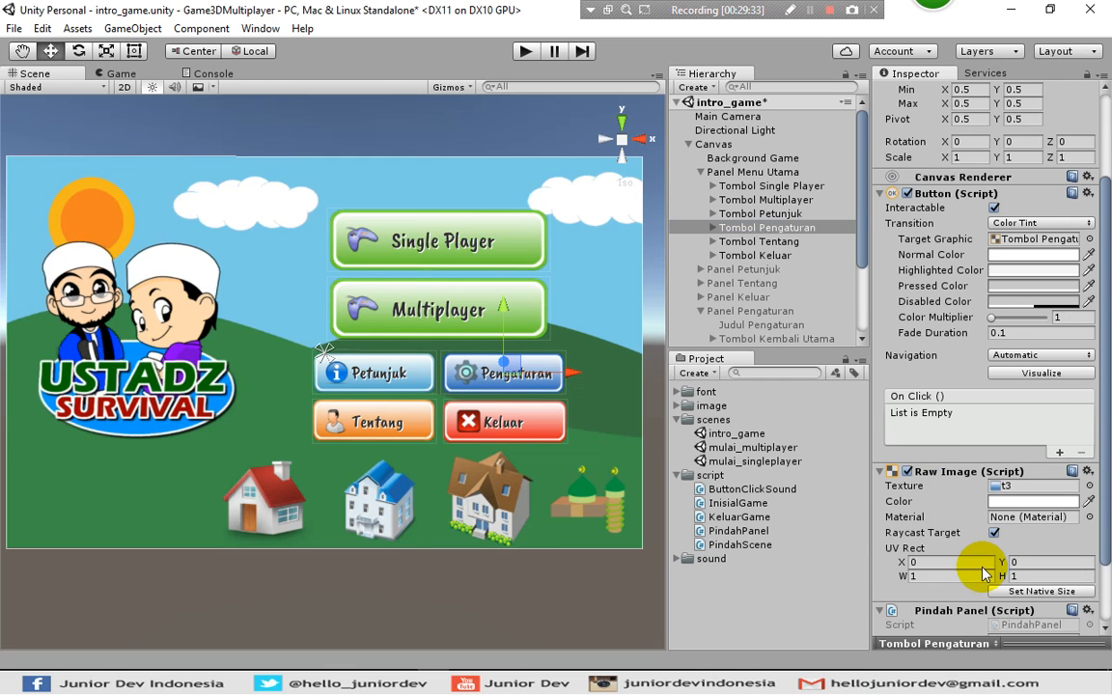
Assign Click Button Sound as the Button Sound of Tombol Pengaturan's Pindah Panel script.
{"action": "scroll", "coordinate": [983, 550], "scroll_direction": "down", "scroll_amount": 2}
{"action": "left_click", "coordinate": [1089, 559]}
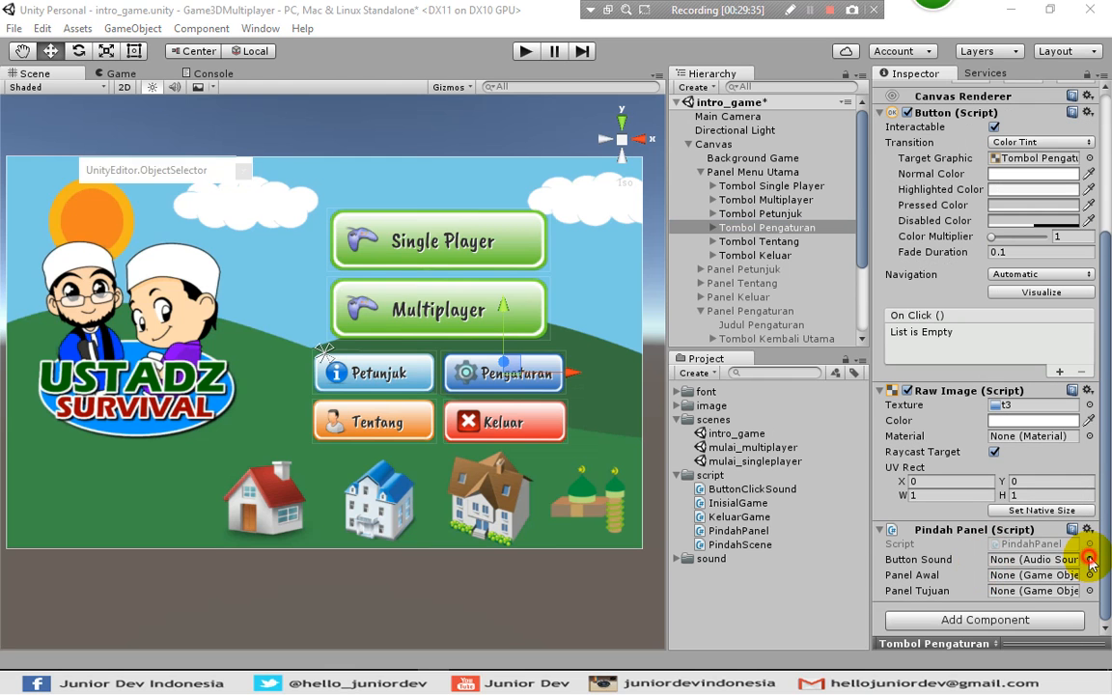
{"action": "left_click", "coordinate": [142, 257]}
{"action": "left_click", "coordinate": [242, 170]}
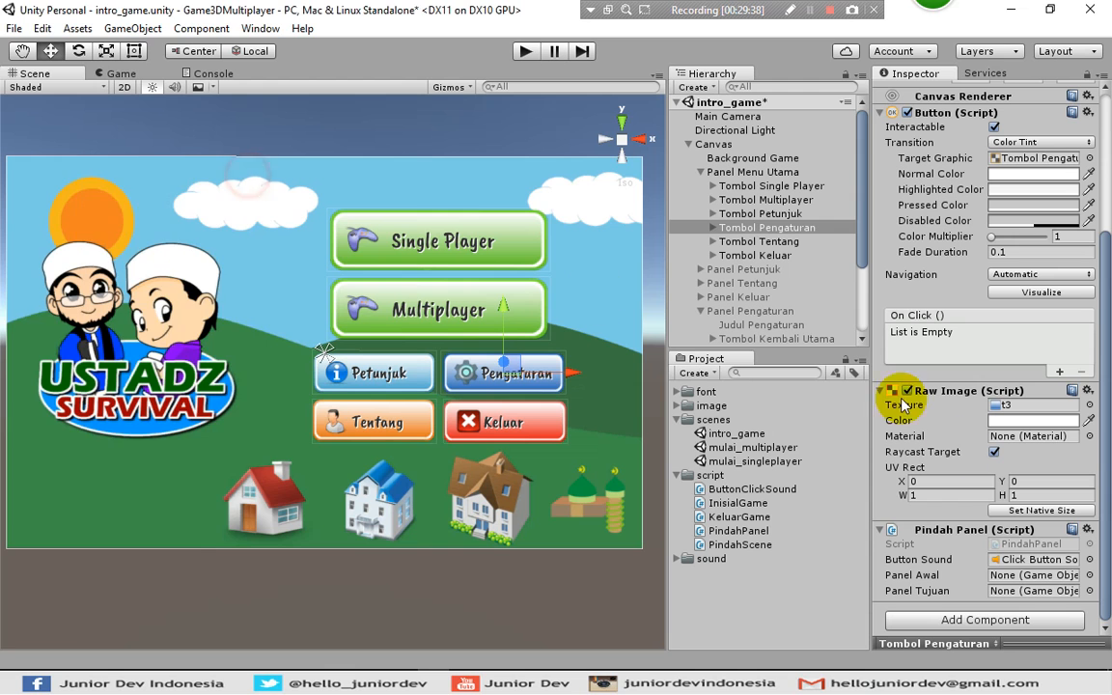
Assign the scene object Panel Menu Utama as the Panel Awal of Tombol Pengaturan's Pindah Panel script.
{"action": "left_click", "coordinate": [1089, 574]}
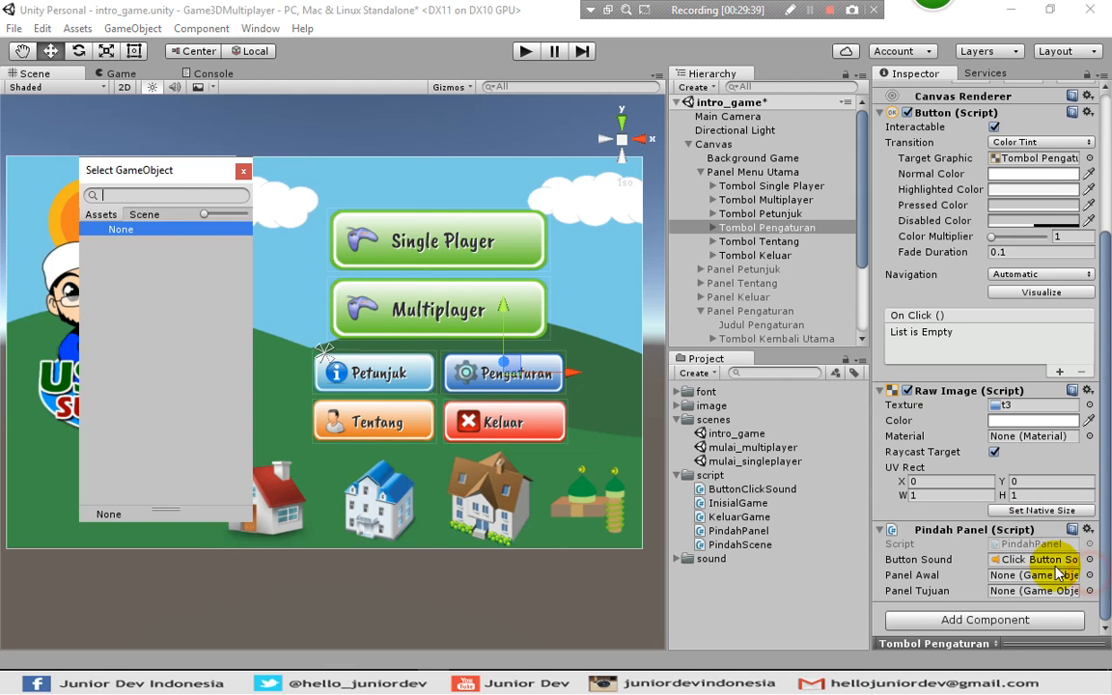
{"action": "left_click", "coordinate": [146, 220]}
{"action": "scroll", "coordinate": [146, 272], "scroll_direction": "down", "scroll_amount": 10}
{"action": "scroll", "coordinate": [164, 310], "scroll_direction": "up", "scroll_amount": 2}
{"action": "scroll", "coordinate": [164, 307], "scroll_direction": "up", "scroll_amount": 4}
{"action": "left_click", "coordinate": [160, 301]}
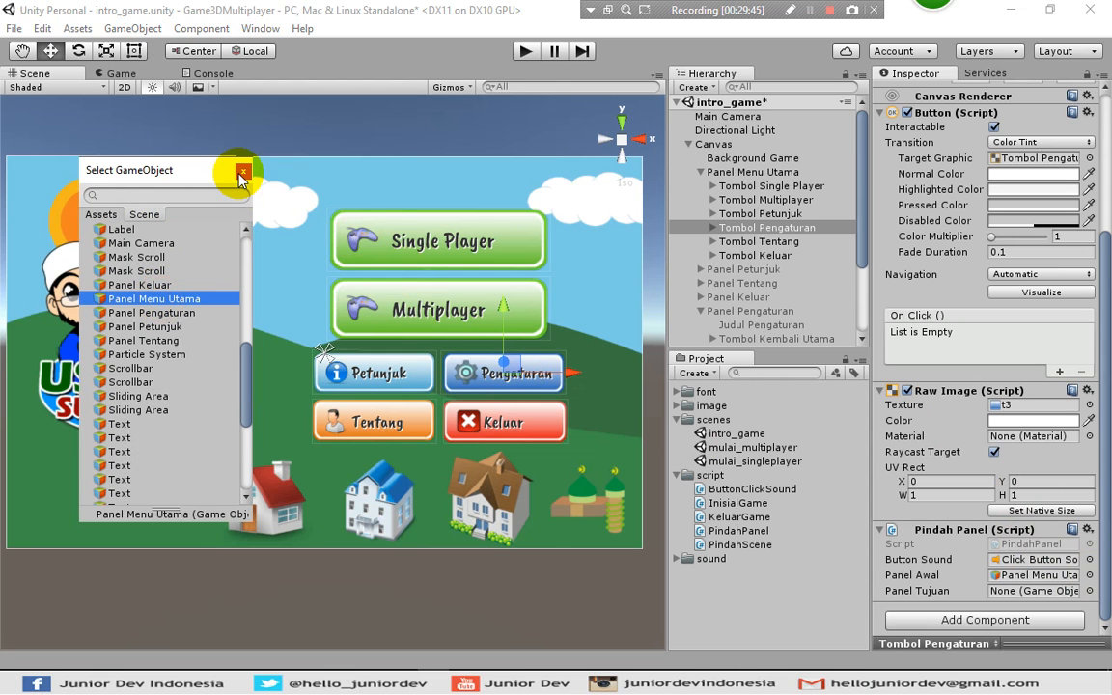
{"action": "left_click", "coordinate": [242, 171]}
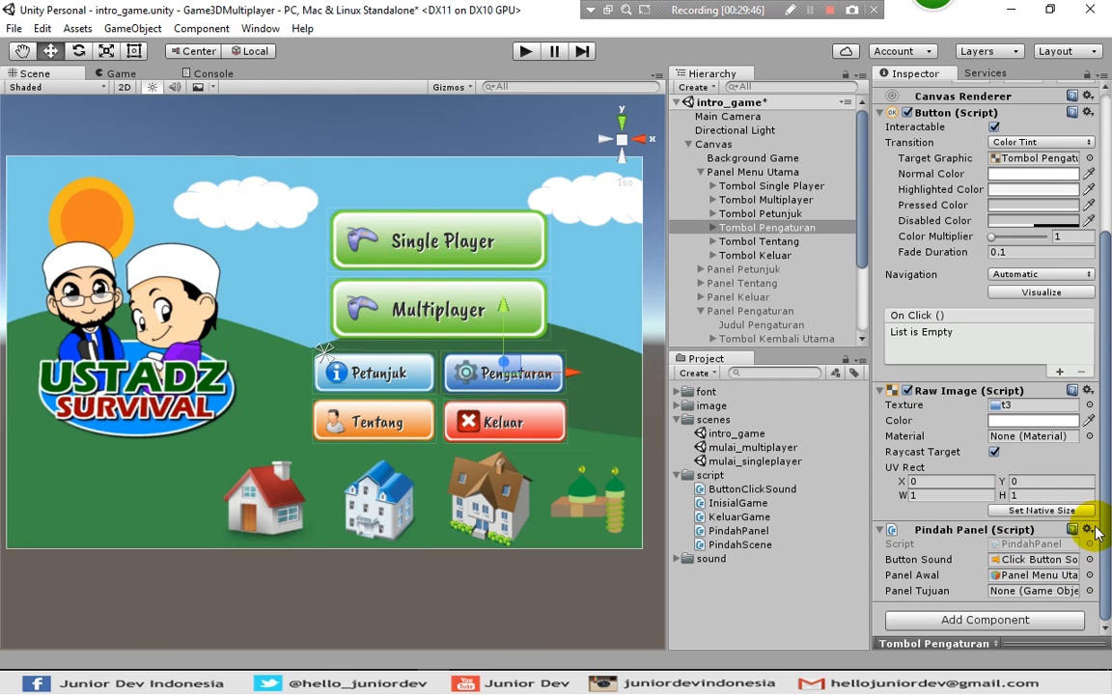
Assign the scene object Panel Pengaturan as the Panel Tujuan of Tombol Pengaturan's Pindah Panel script.
{"action": "left_click", "coordinate": [1089, 591]}
{"action": "left_click", "coordinate": [143, 215]}
{"action": "scroll", "coordinate": [194, 373], "scroll_direction": "down", "scroll_amount": 8}
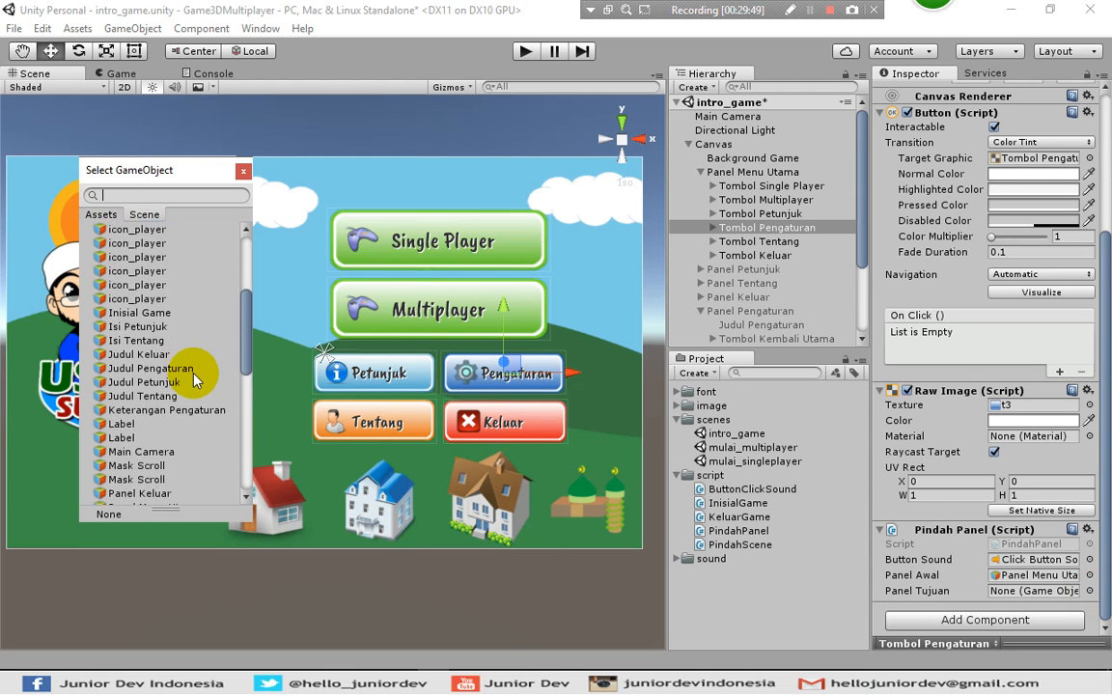
{"action": "scroll", "coordinate": [182, 352], "scroll_direction": "up", "scroll_amount": 3}
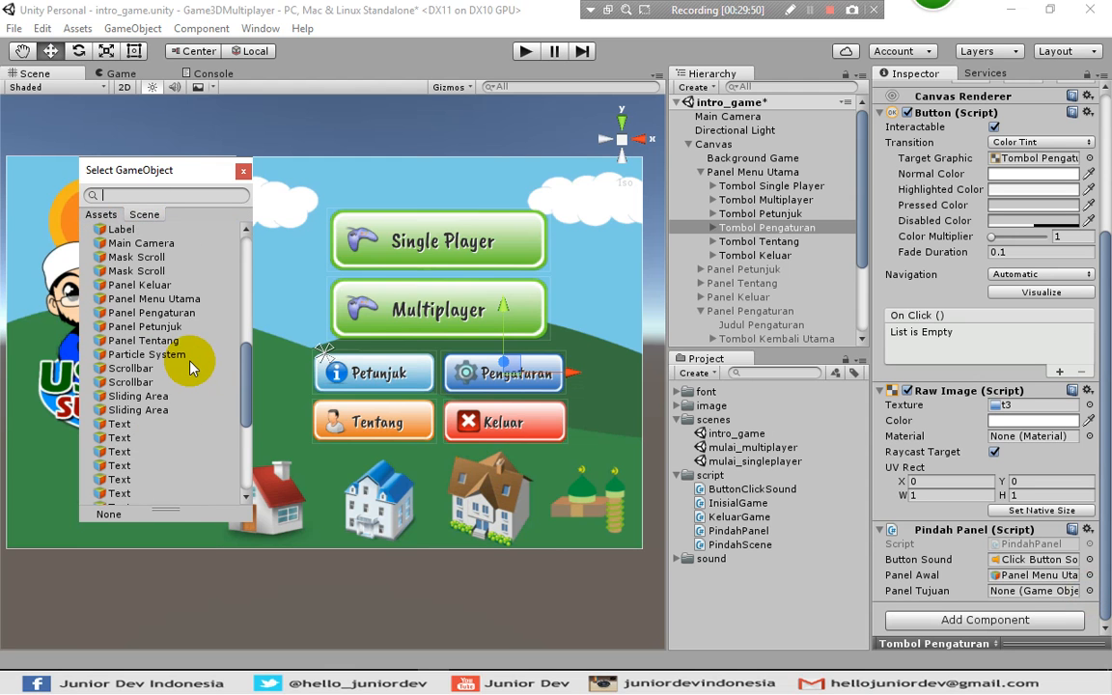
{"action": "left_click", "coordinate": [159, 312]}
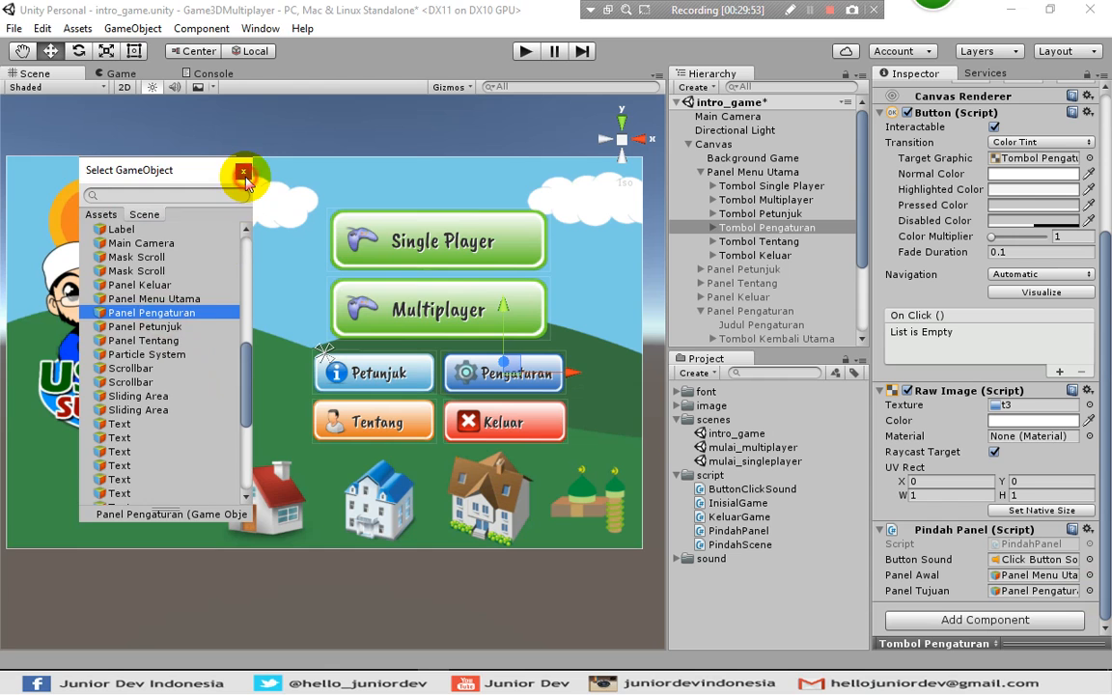
{"action": "left_click", "coordinate": [244, 171]}
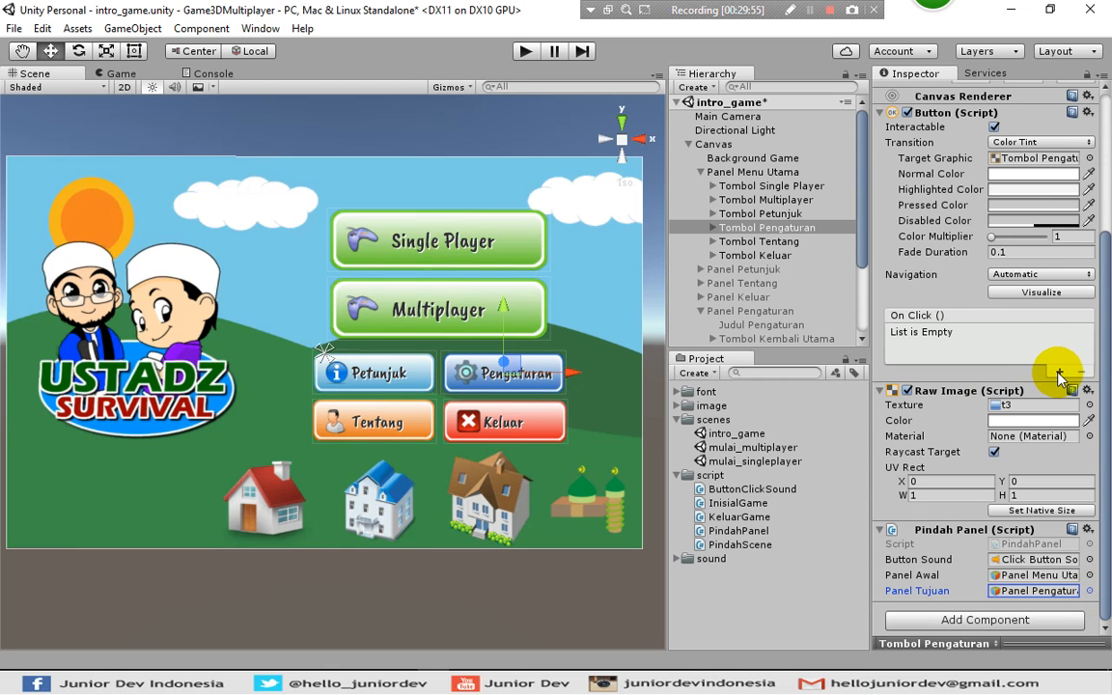
Add an On Click event to Tombol Pengaturan's Button component with the scene object Tombol Pengaturan as its target.
{"action": "left_click", "coordinate": [1060, 373]}
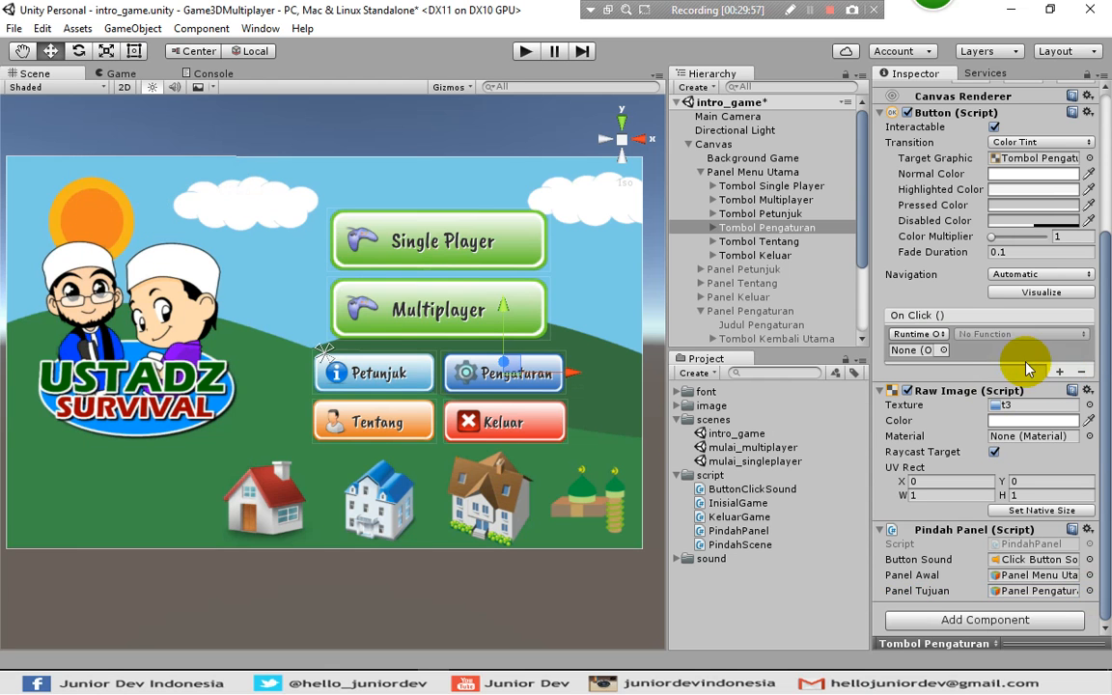
{"action": "left_click", "coordinate": [944, 349]}
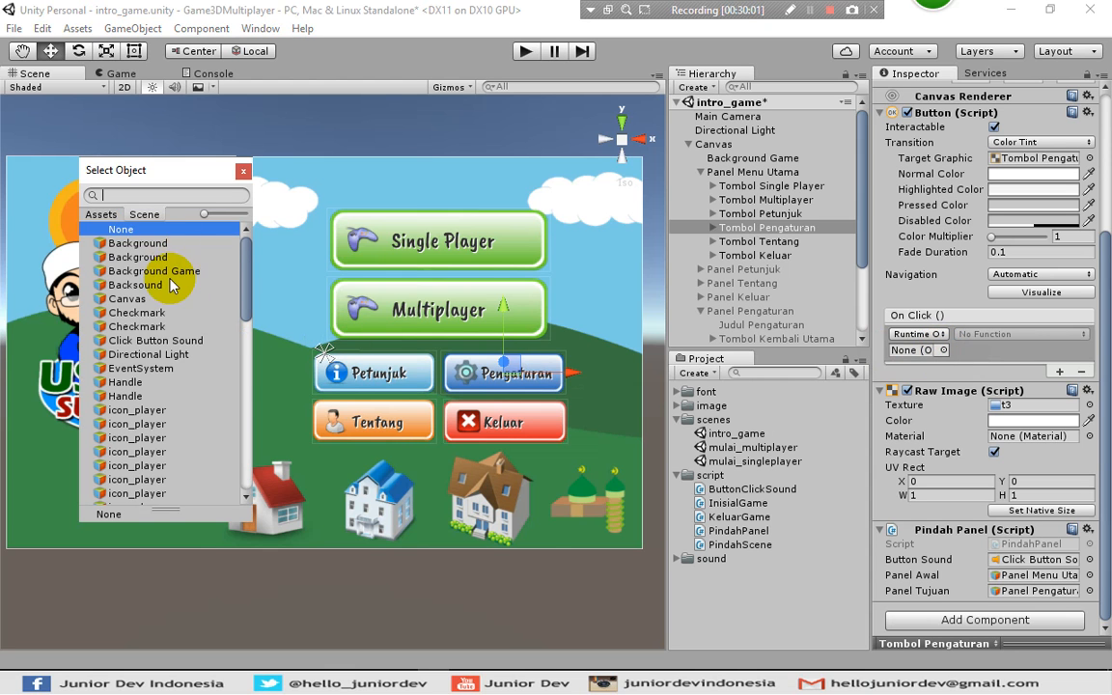
{"action": "scroll", "coordinate": [173, 285], "scroll_direction": "down", "scroll_amount": 10}
{"action": "scroll", "coordinate": [168, 294], "scroll_direction": "down", "scroll_amount": 5}
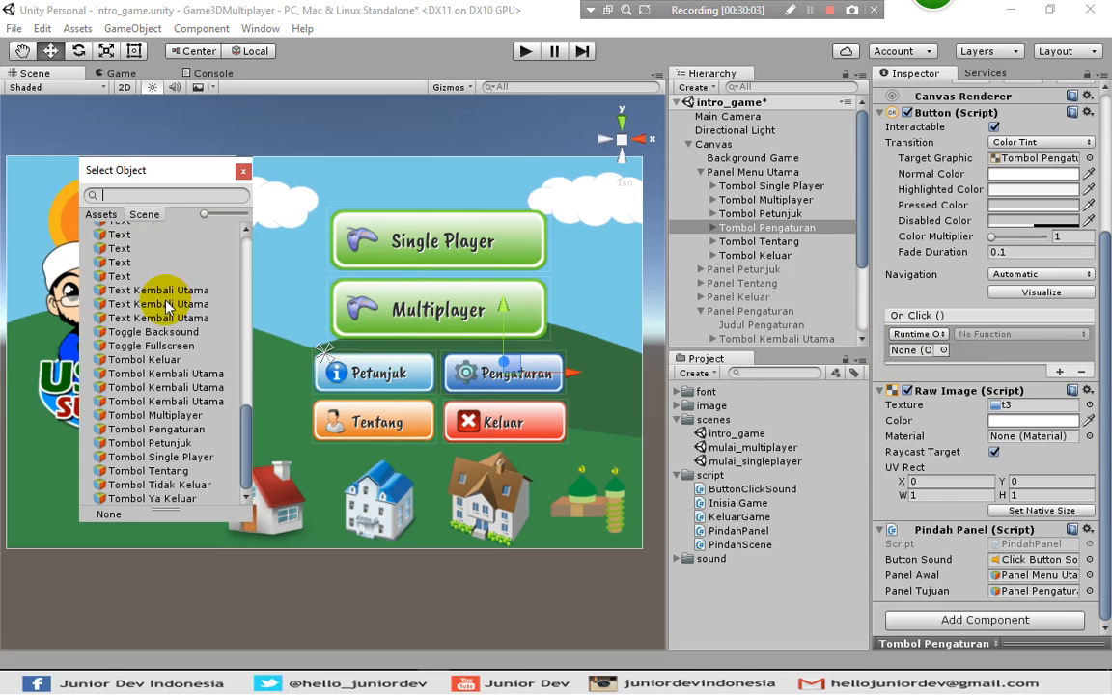
{"action": "left_click", "coordinate": [154, 429]}
{"action": "left_click", "coordinate": [244, 172]}
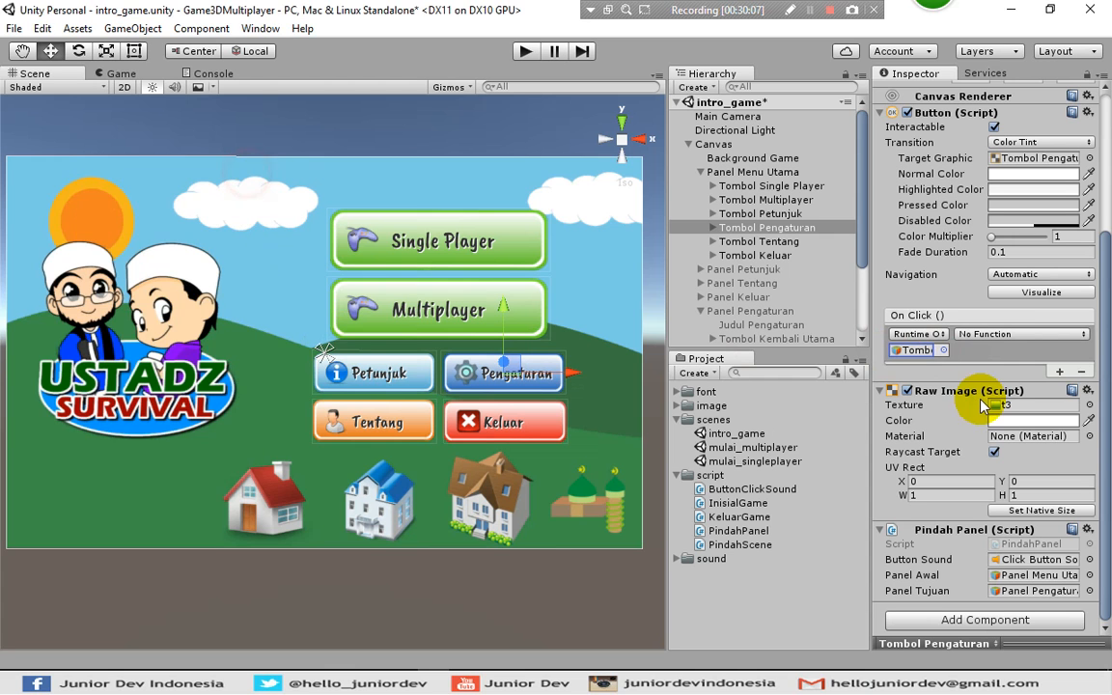
Set the On Click function of Tombol Pengaturan to PindahPanel.GantiKePanelBaru and save the intro_game scene.
{"action": "left_click", "coordinate": [988, 333]}
{"action": "mouse_move", "coordinate": [990, 480]}
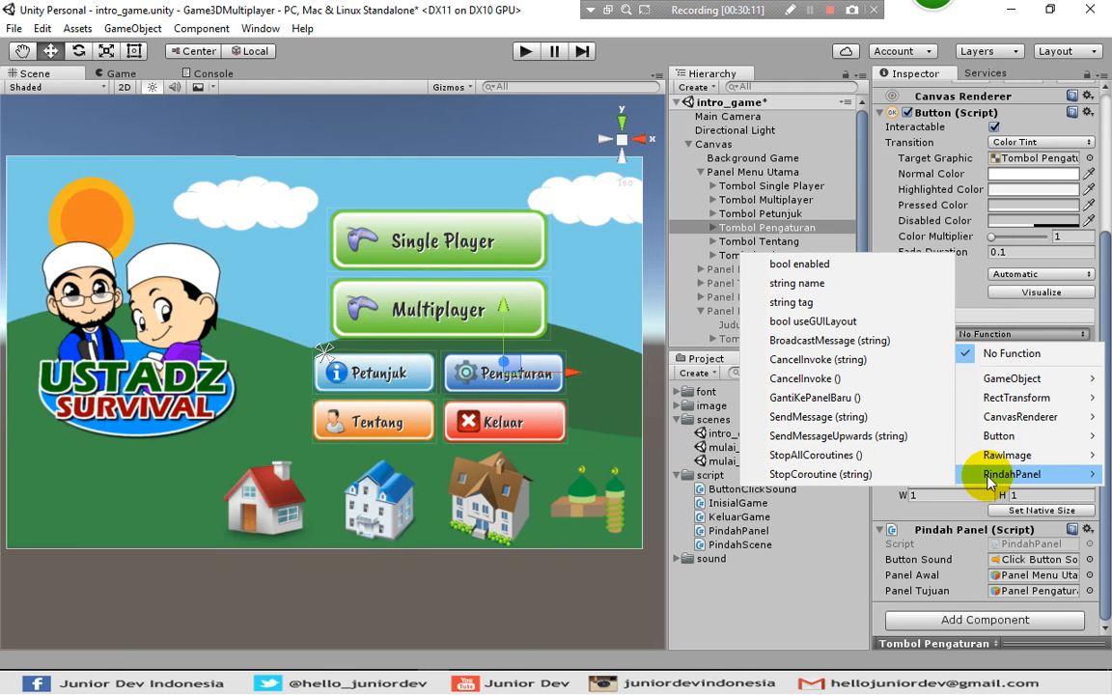
{"action": "left_click", "coordinate": [800, 398]}
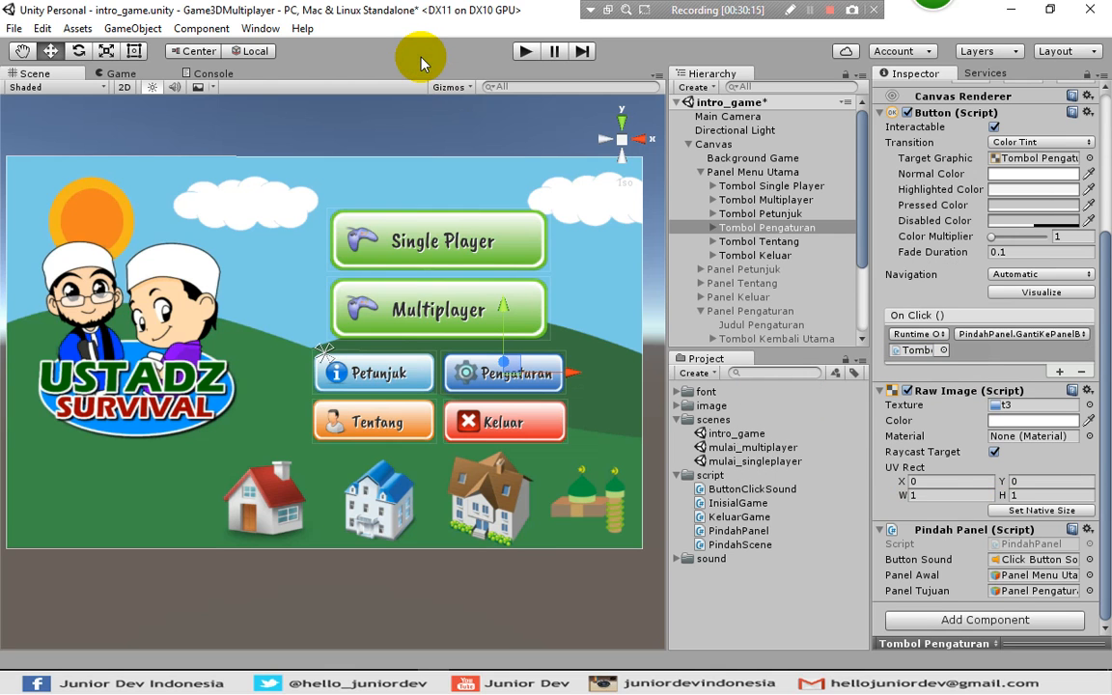
{"action": "key", "text": "ctrl+s"}
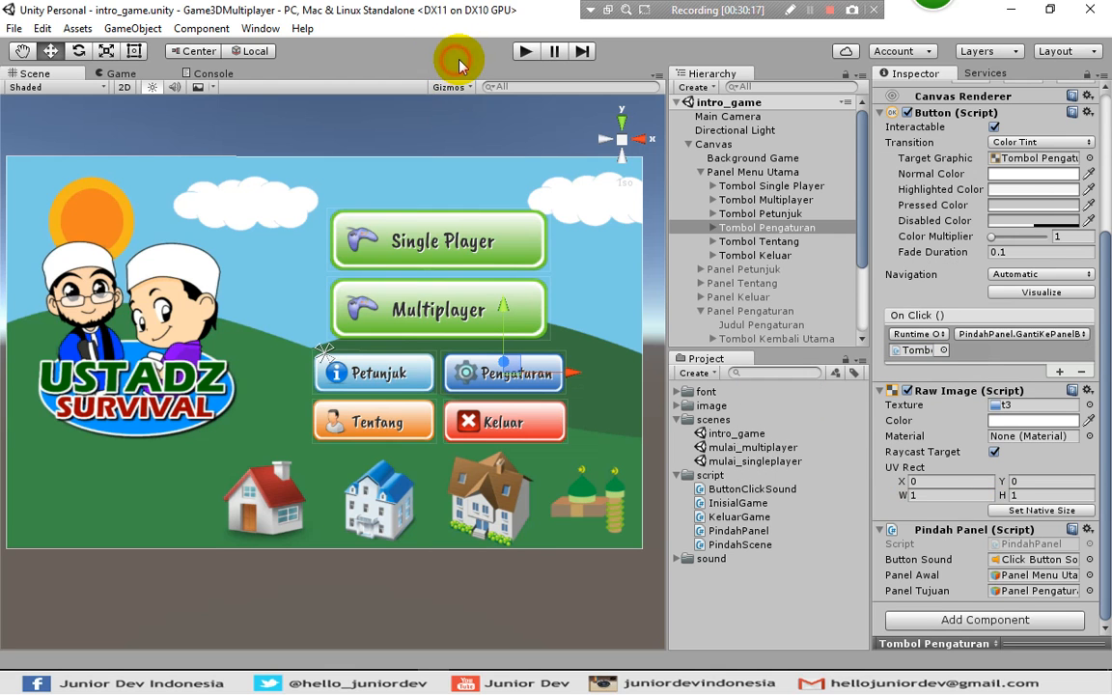
Run the game in play mode and mute the Audio Source of the Backsound object.
{"action": "left_click", "coordinate": [527, 52]}
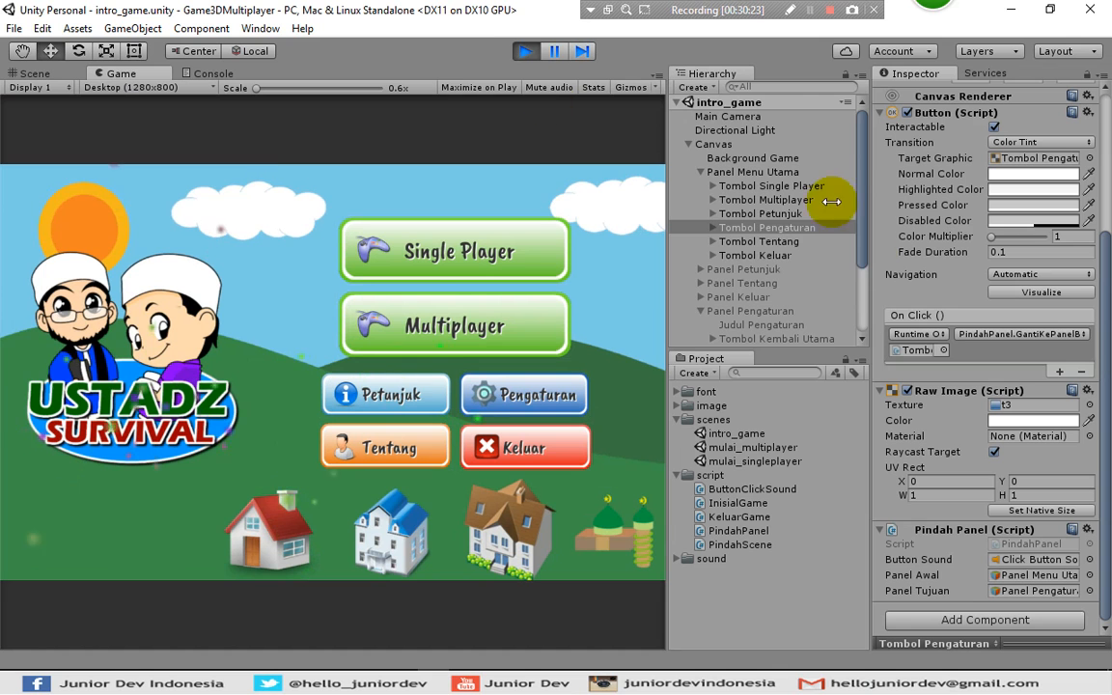
{"action": "scroll", "coordinate": [859, 253], "scroll_direction": "down", "scroll_amount": 4}
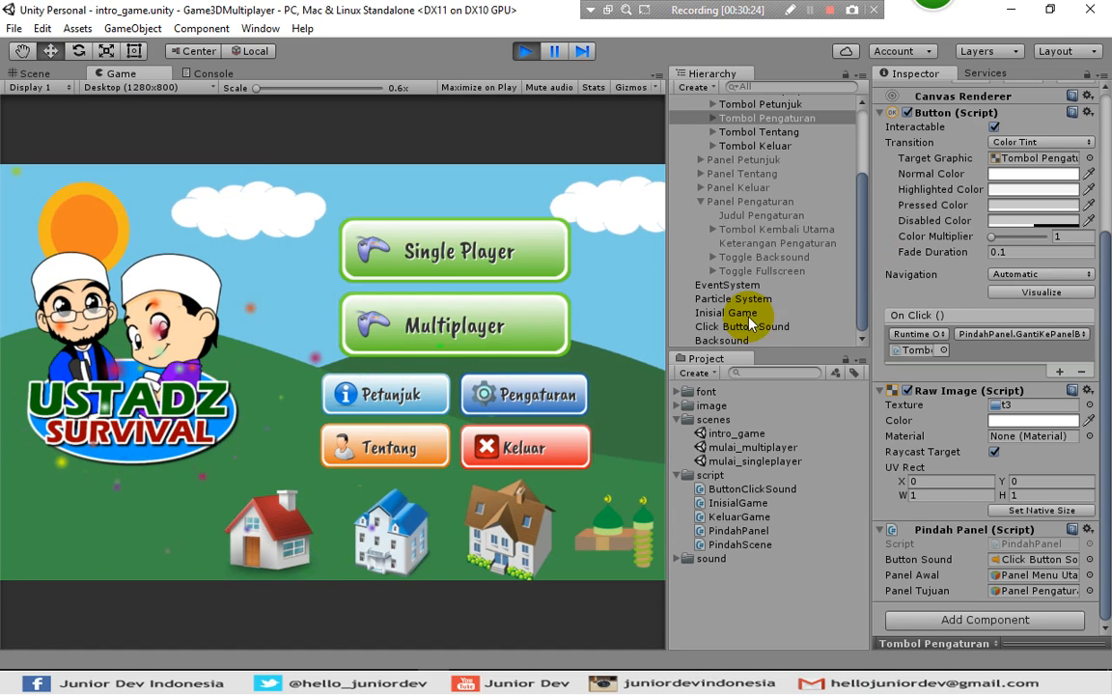
{"action": "left_click", "coordinate": [726, 340]}
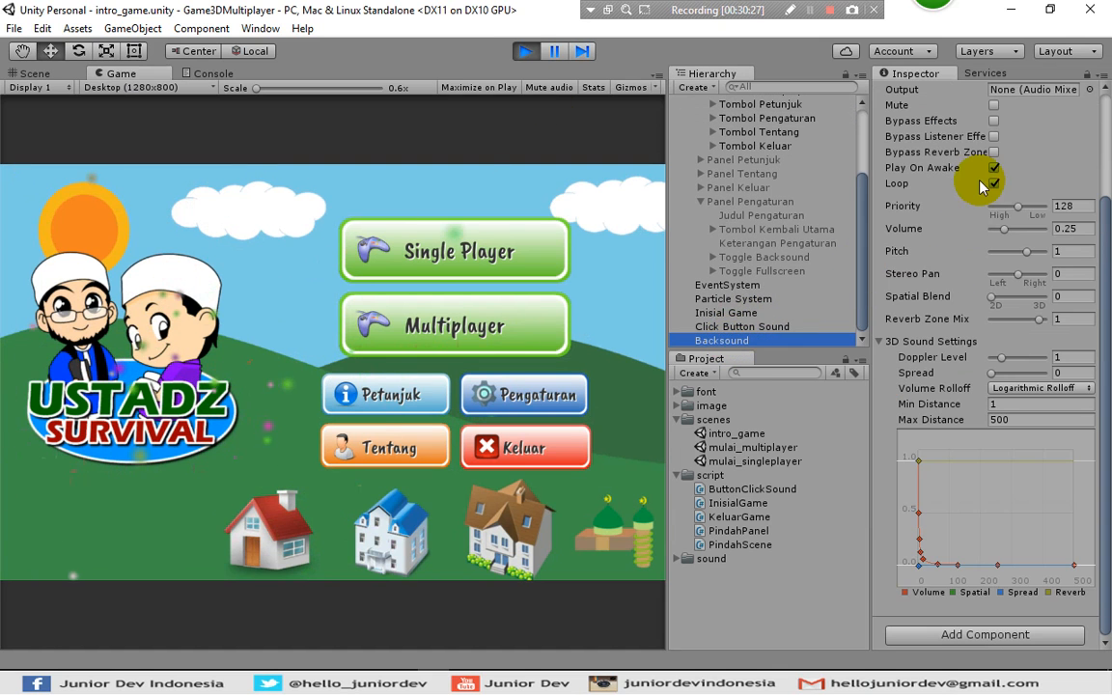
{"action": "scroll", "coordinate": [998, 207], "scroll_direction": "up", "scroll_amount": 3}
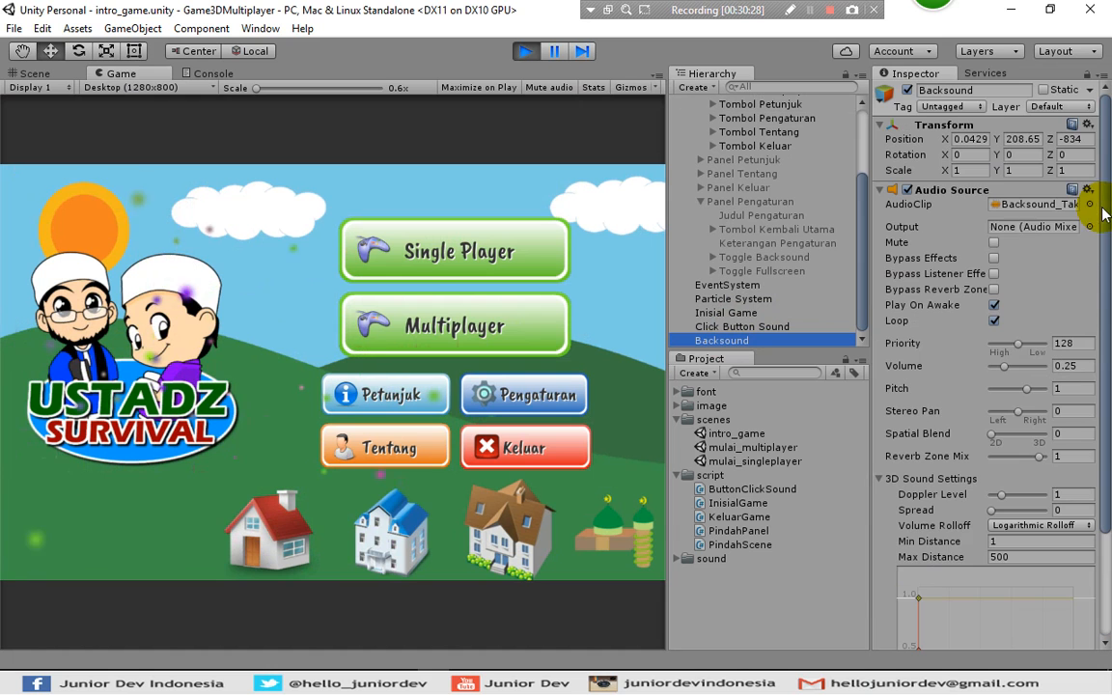
{"action": "left_click", "coordinate": [995, 242]}
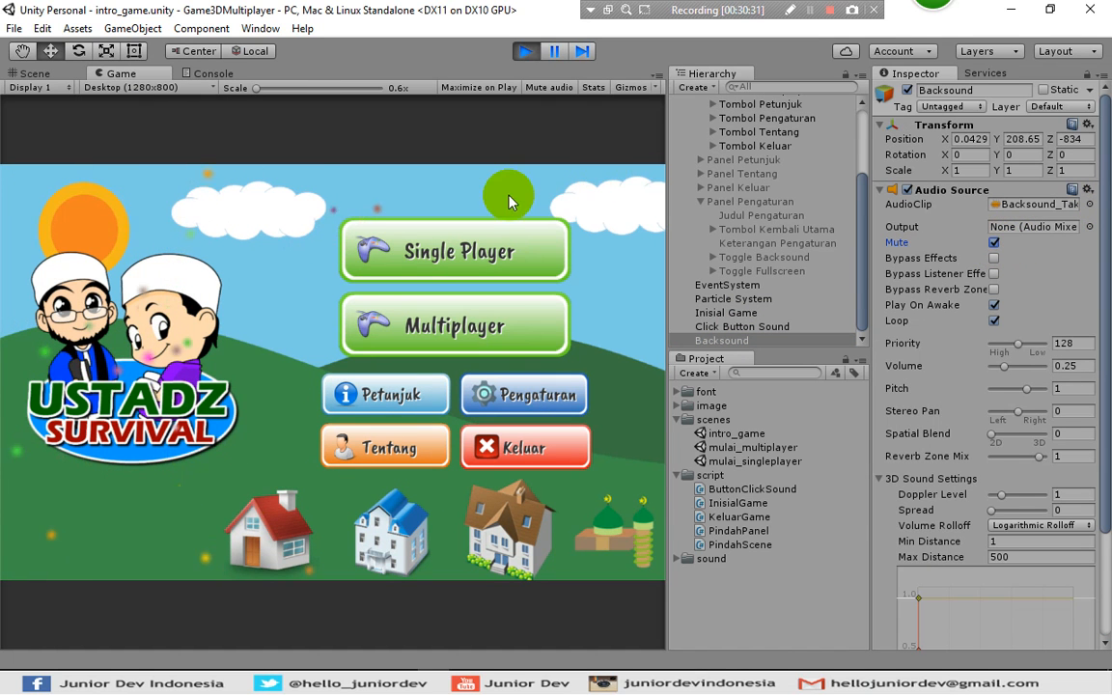
Open the Pengaturan panel in the running game and test switching the Backsound and Fullscreen toggles.
{"action": "left_click", "coordinate": [516, 396]}
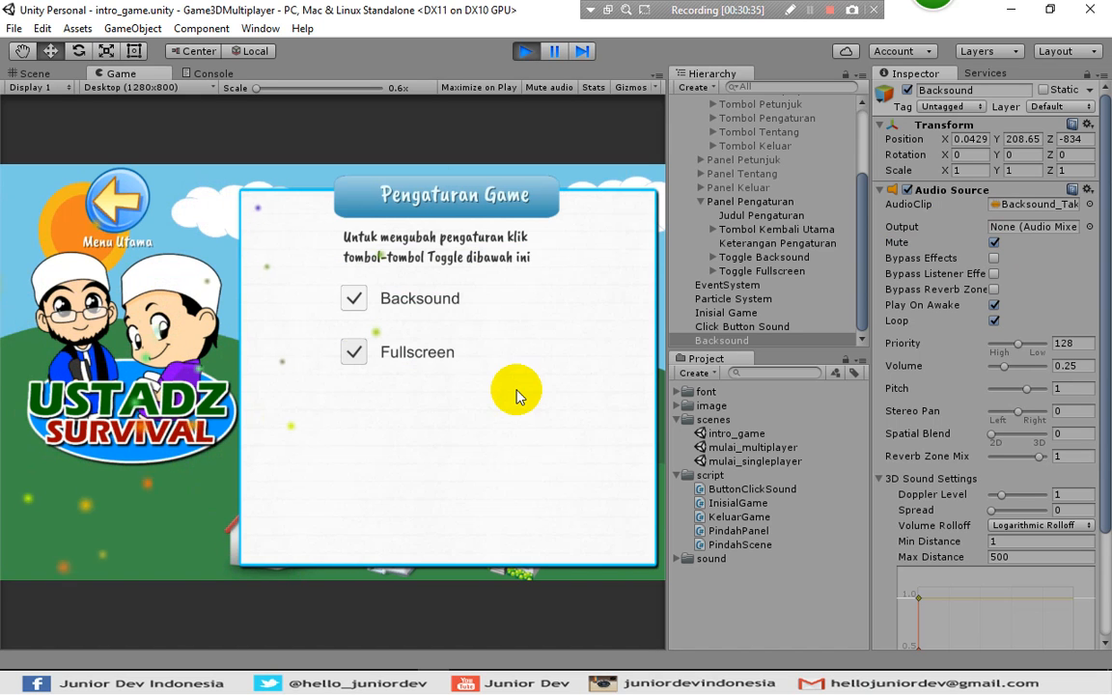
{"action": "left_click", "coordinate": [356, 300]}
{"action": "left_click", "coordinate": [357, 300]}
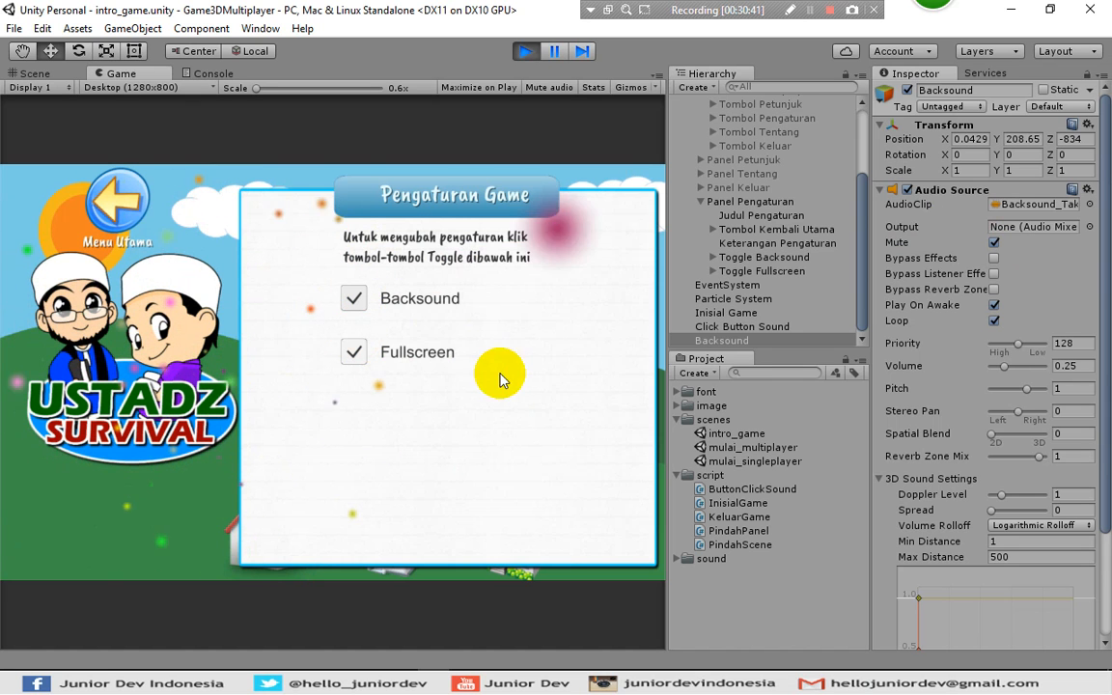
{"action": "left_click", "coordinate": [354, 300]}
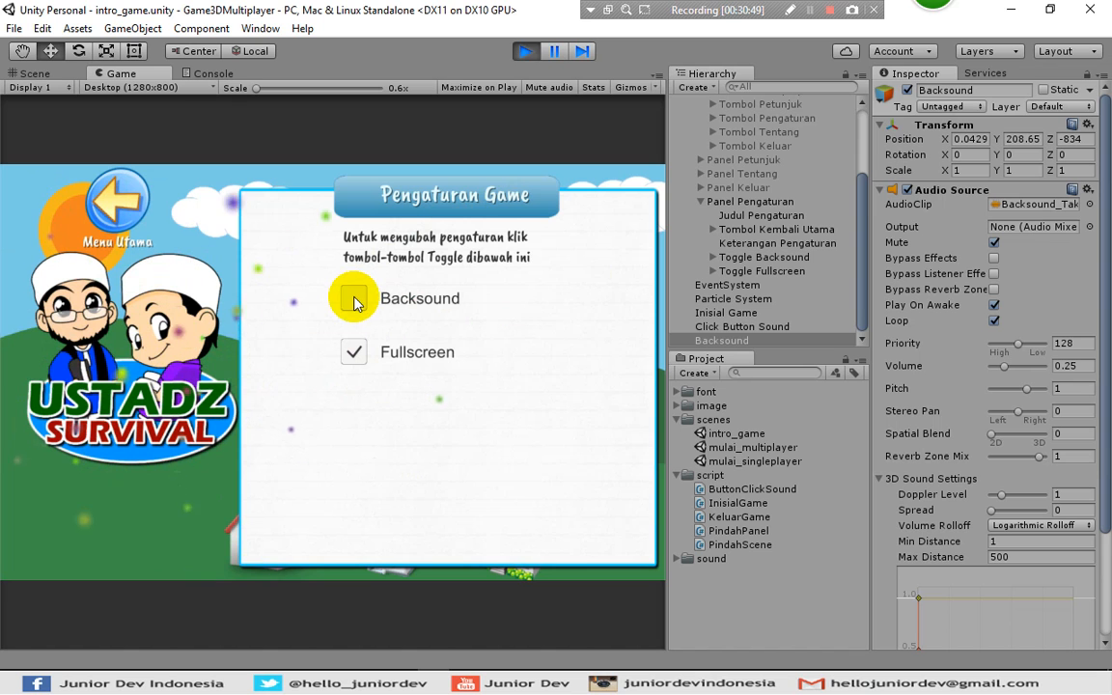
{"action": "left_click", "coordinate": [354, 300]}
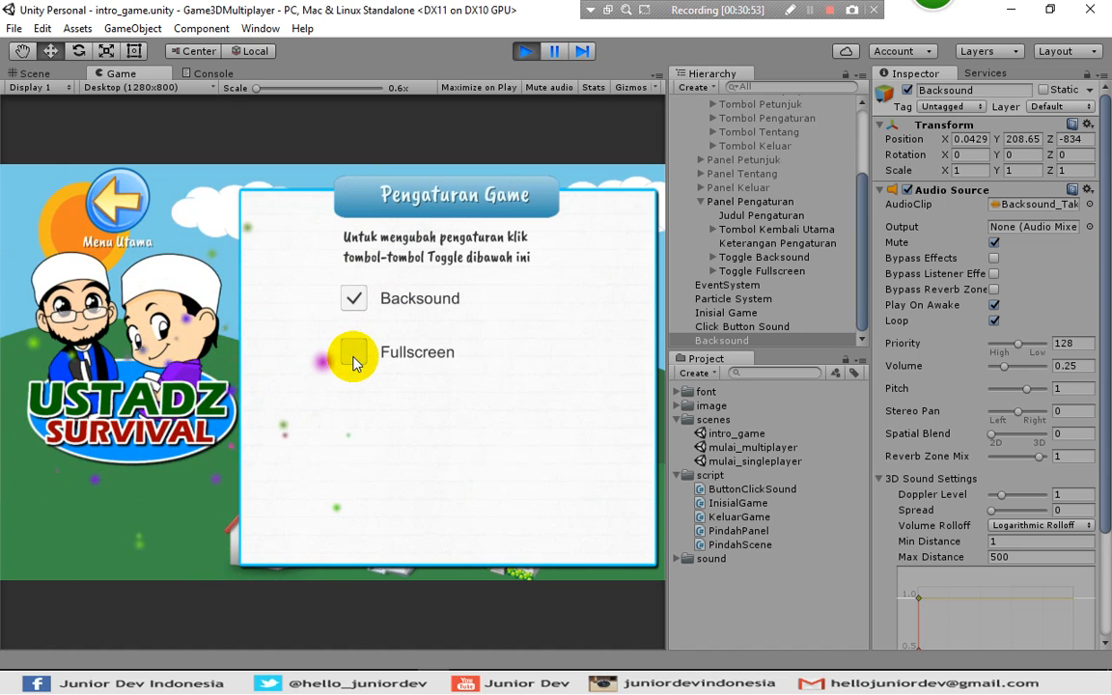
Test moving between Menu Utama and the Pengaturan panel in the running game, ending on the main menu.
{"action": "left_click", "coordinate": [102, 178]}
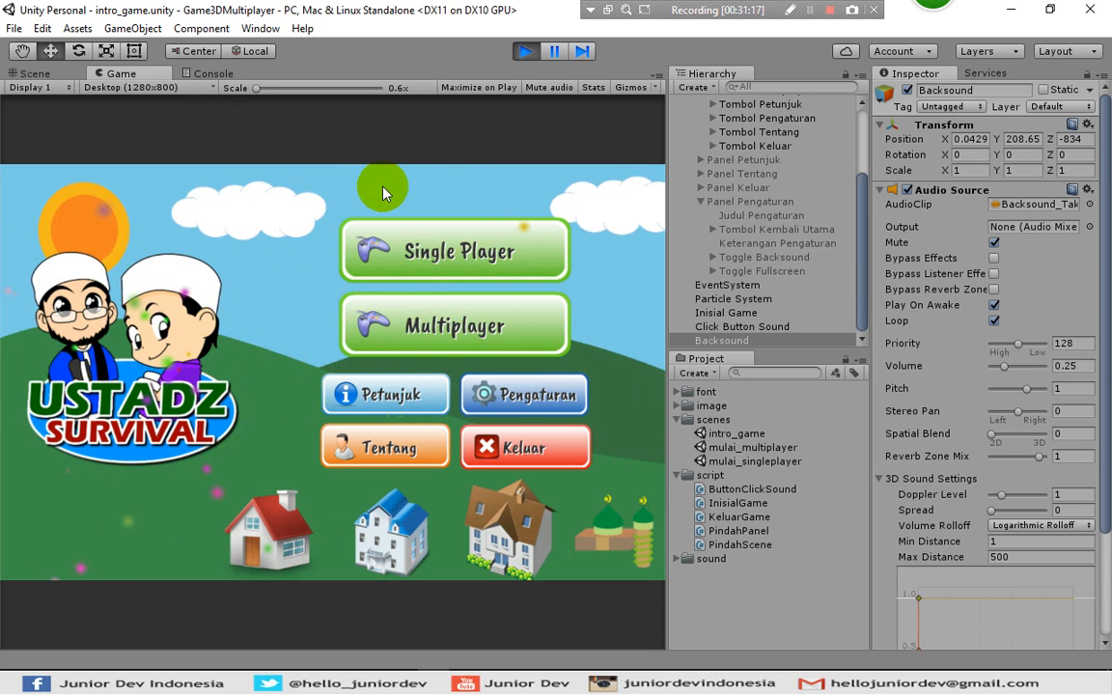
{"action": "left_click", "coordinate": [488, 393]}
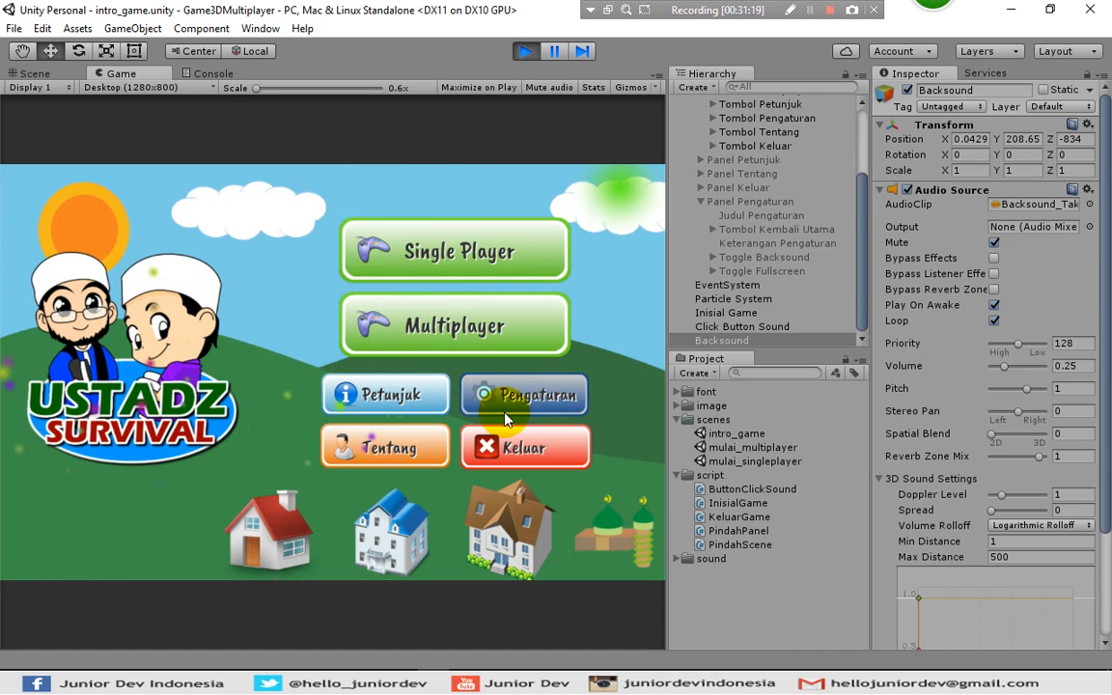
{"action": "left_click", "coordinate": [118, 188]}
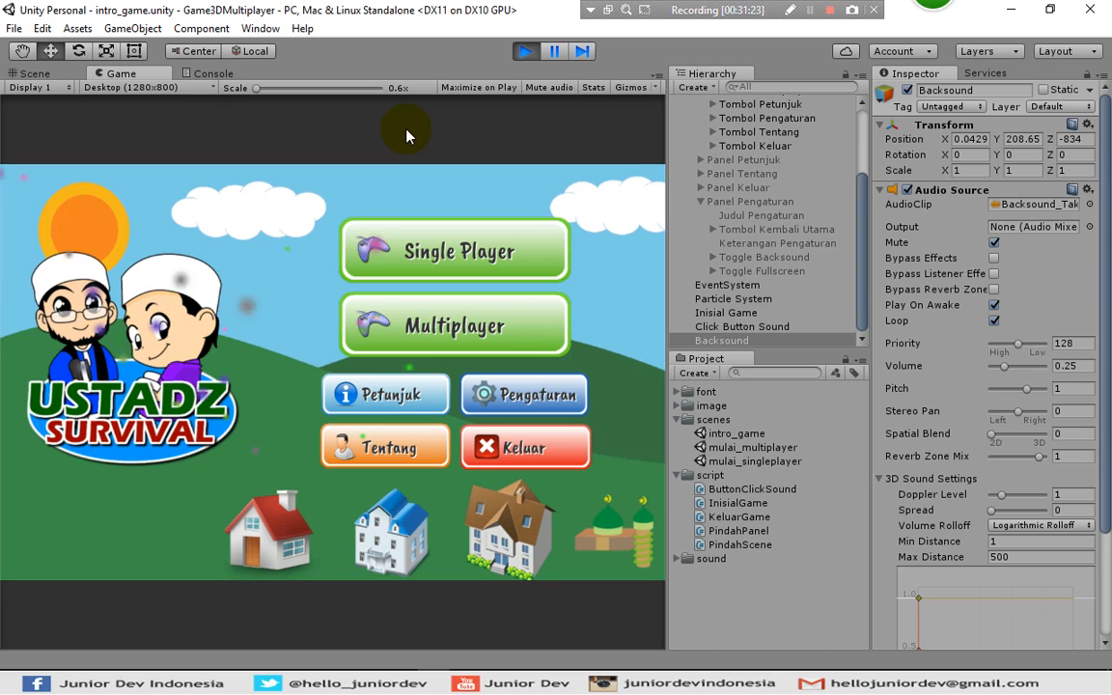